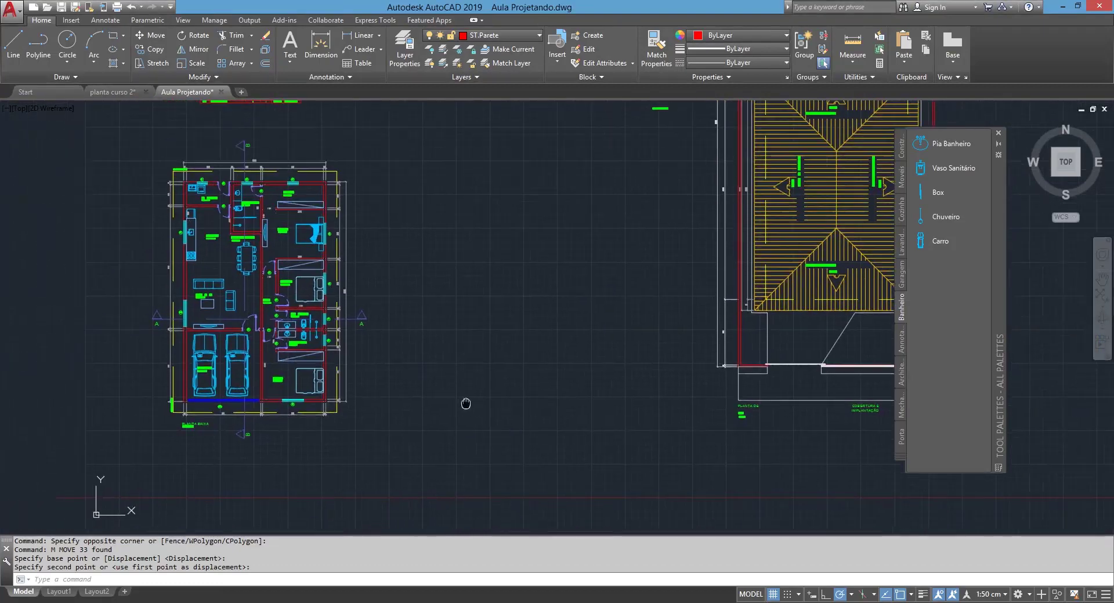
Crossing-select the entire floor plan.
scroll(161, 313, up, 2)
scroll(191, 308, up, 3)
scroll(190, 308, down, 3)
scroll(199, 310, down, 2)
scroll(168, 310, up, 3)
scroll(470, 324, down, 4)
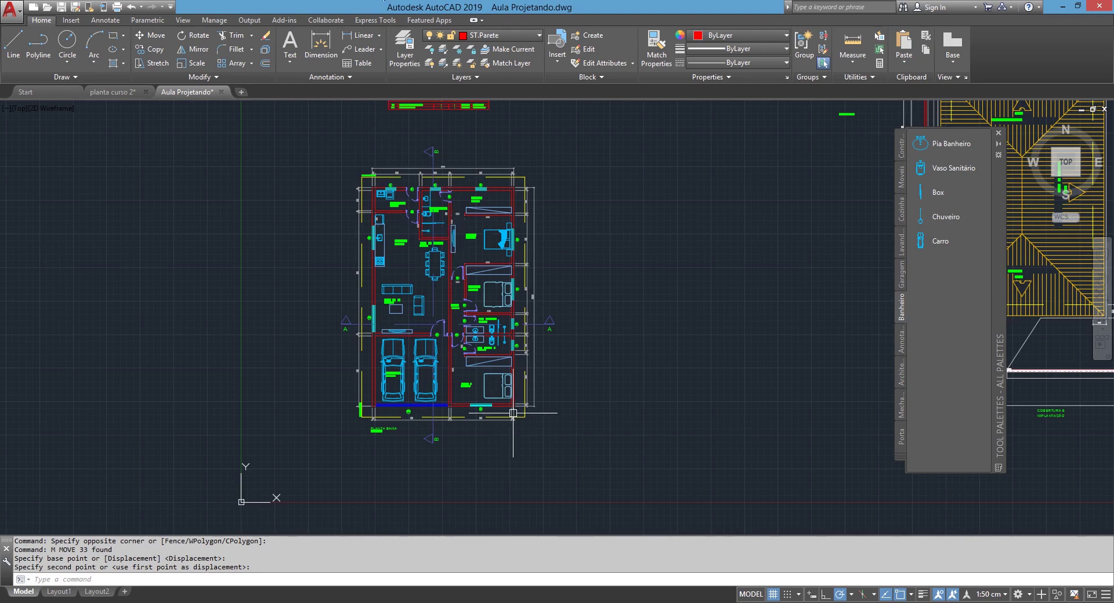
click(604, 455)
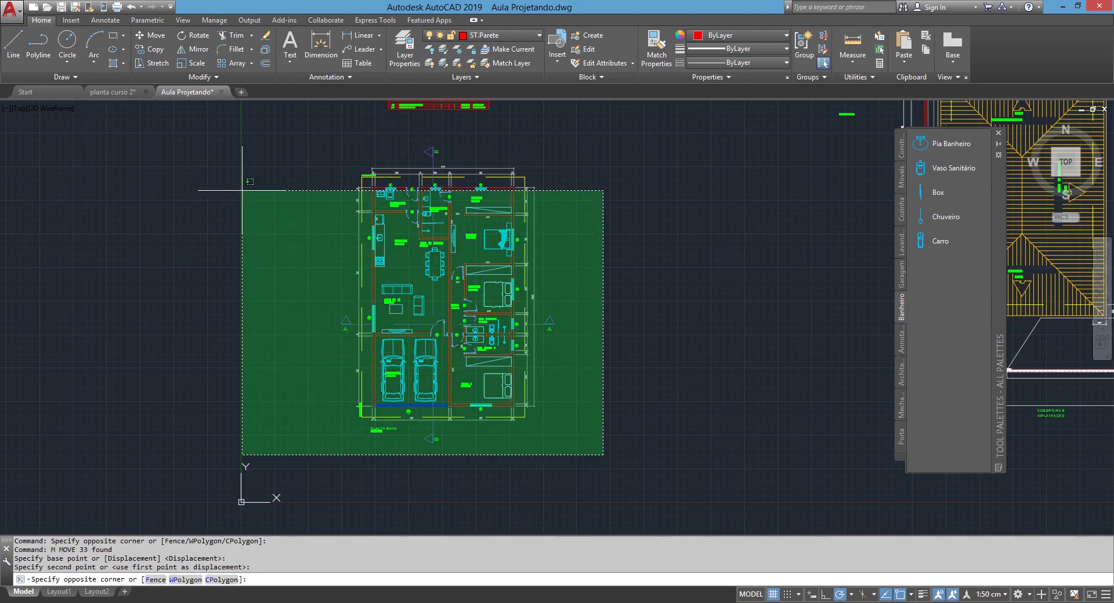
click(293, 145)
scroll(563, 377, down, 2)
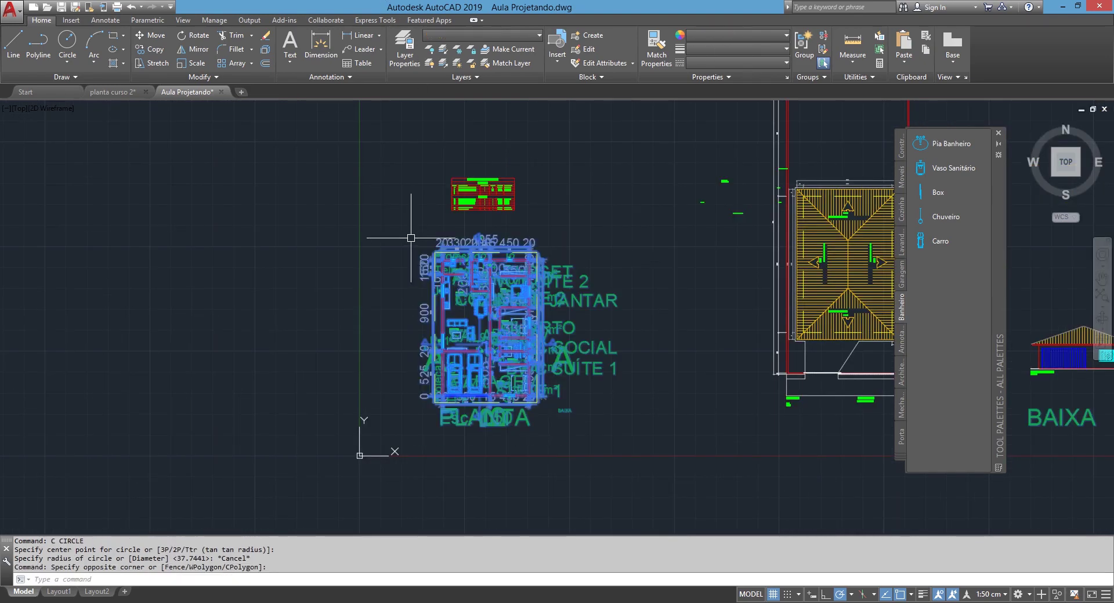
click(548, 296)
click(429, 254)
Copy the selected floor plan into empty space to the right of the original.
text(c)
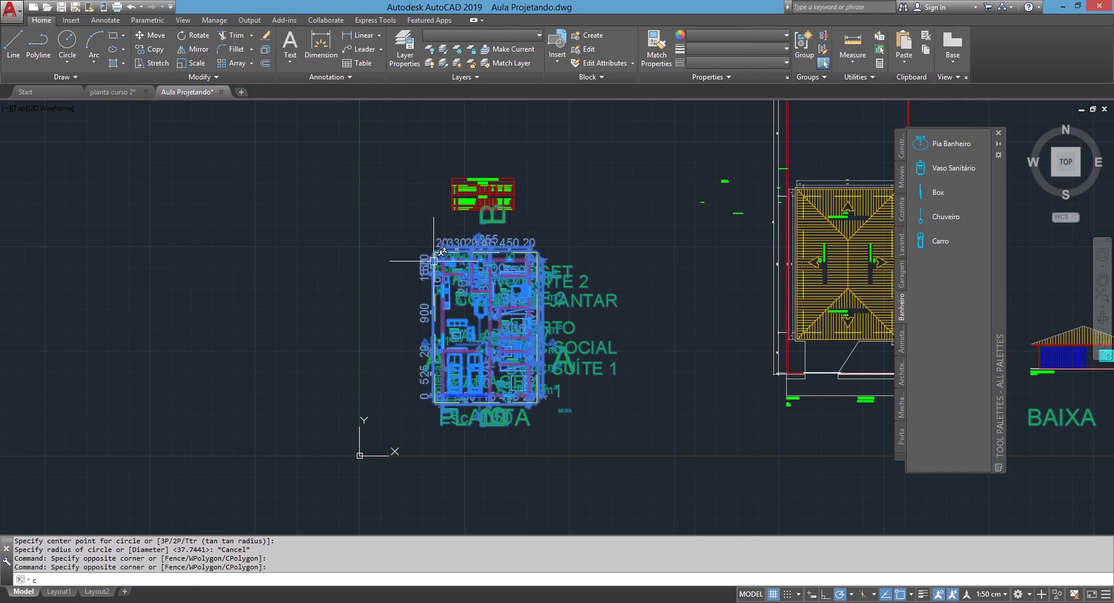
text(o)
key(Return)
click(435, 400)
scroll(754, 340, down, 2)
mouse_move(748, 330)
middle_down()
mouse_move(754, 340)
mouse_move(506, 358)
middle_up()
click(622, 292)
key(Escape)
scroll(726, 314, up, 2)
scroll(656, 318, up, 2)
scroll(539, 351, up, 1)
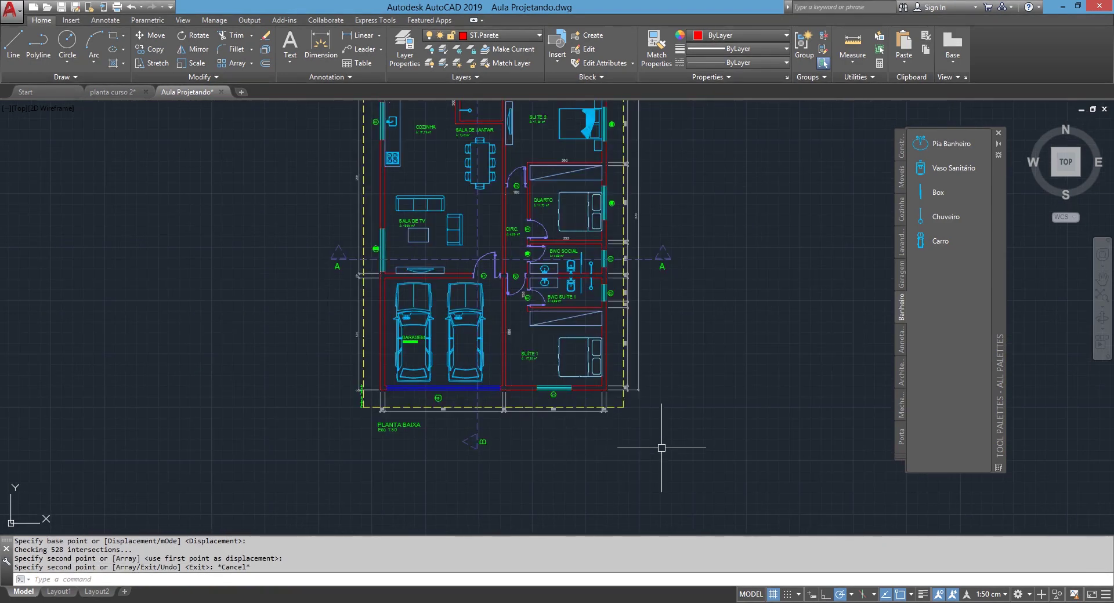
Trim the copied plan's lines using section line A-A as the cutting edge.
scroll(404, 275, up, 2)
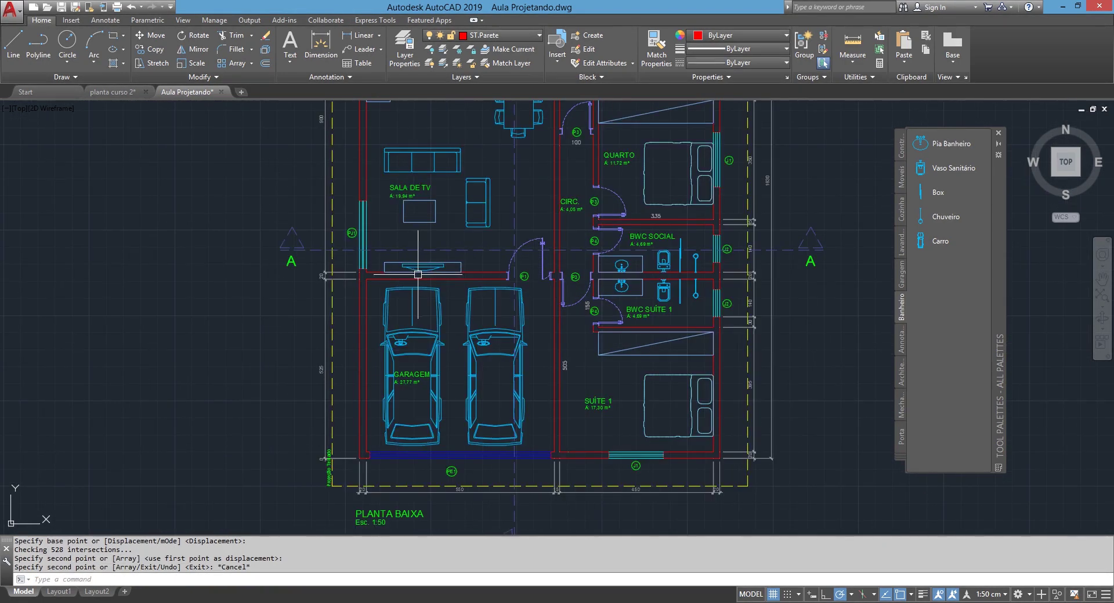
scroll(644, 312, down, 2)
scroll(558, 270, up, 1)
scroll(493, 275, up, 1)
scroll(371, 285, up, 1)
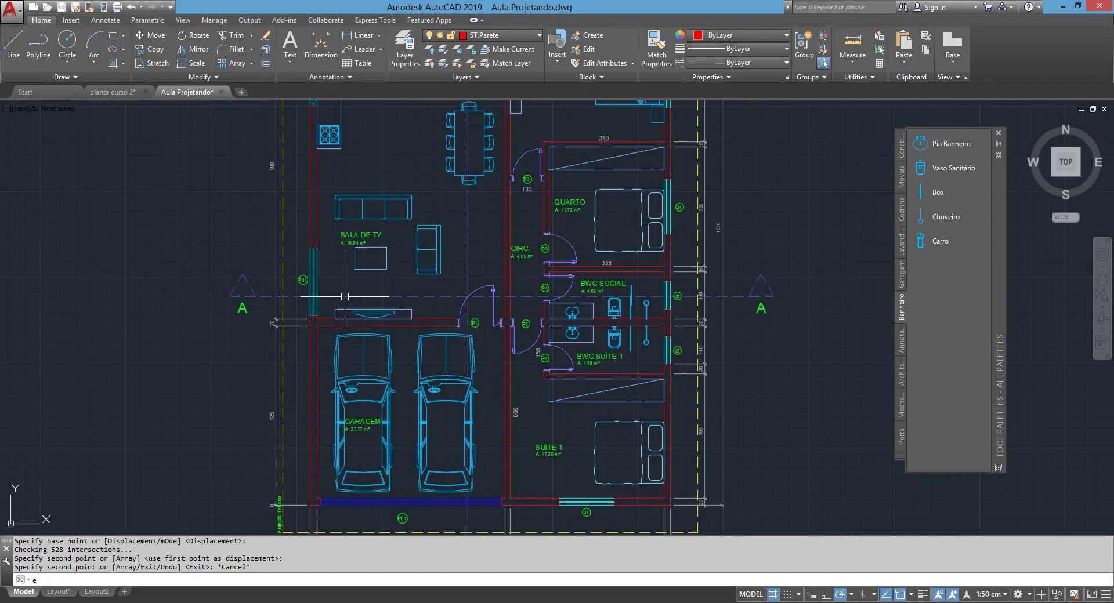
text(tri)
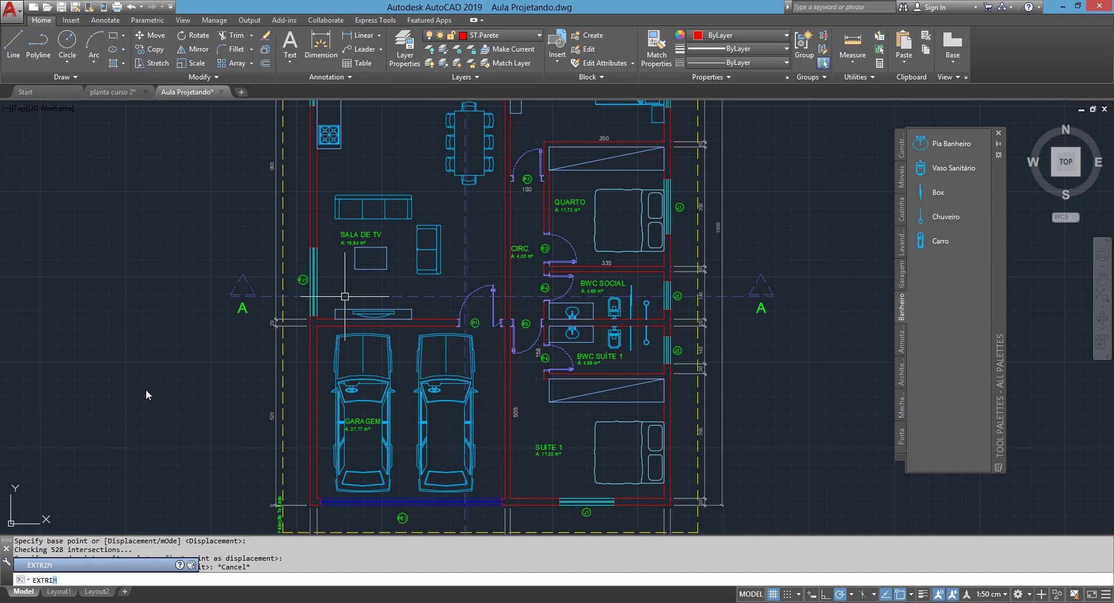
key(Return)
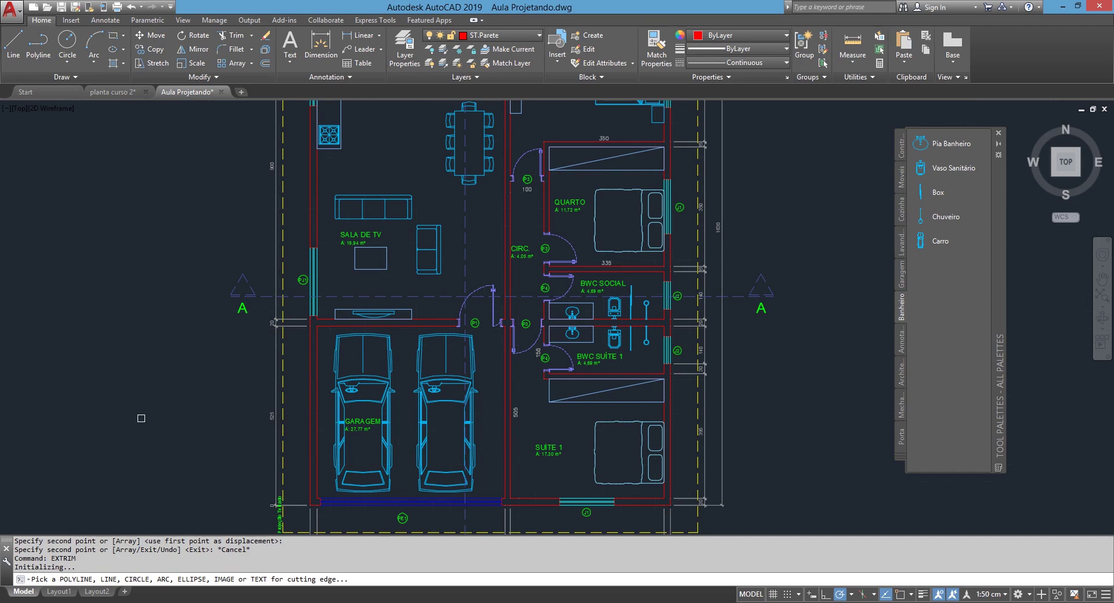
click(364, 296)
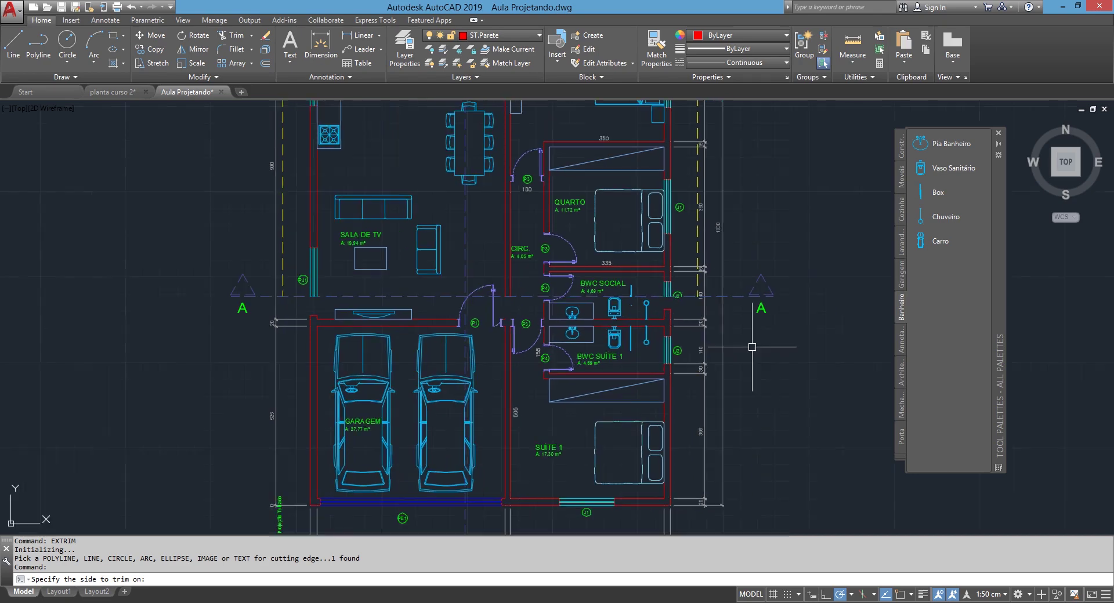
click(752, 348)
Delete the P4 and P1 doors from the copied plan.
scroll(663, 301, up, 5)
middle_drag(663, 301, 1101, 357)
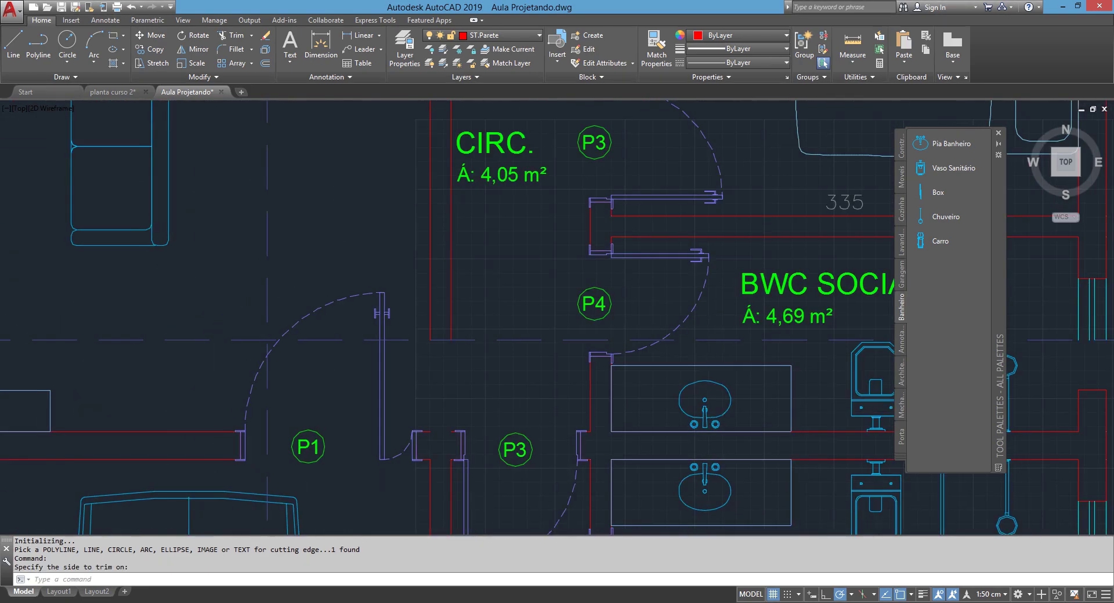
click(643, 346)
key(Delete)
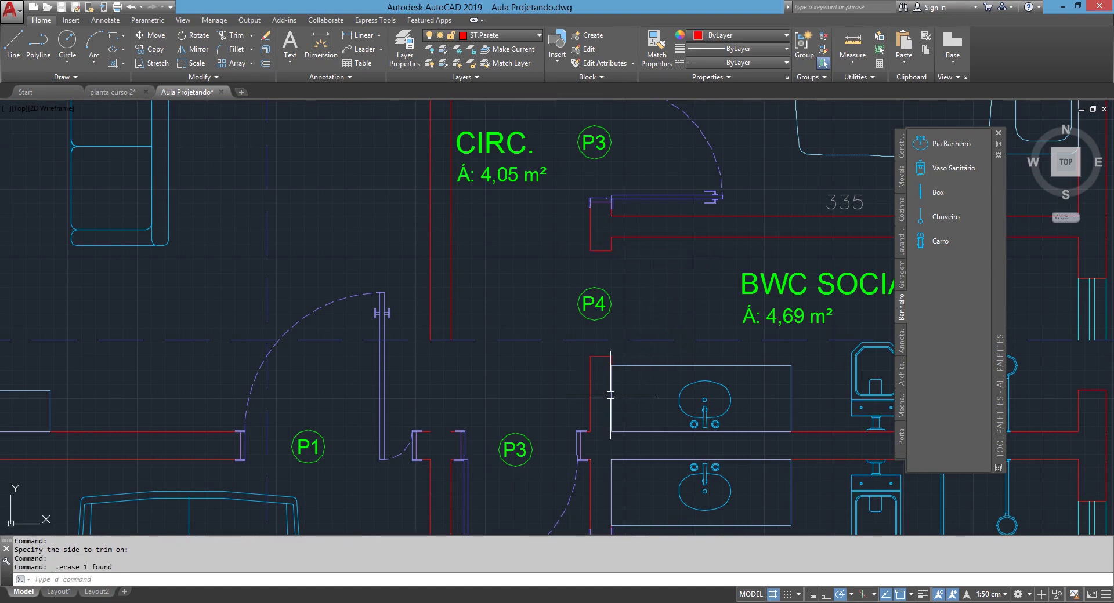
middle_drag(397, 362, 481, 366)
click(510, 333)
click(429, 405)
key(Delete)
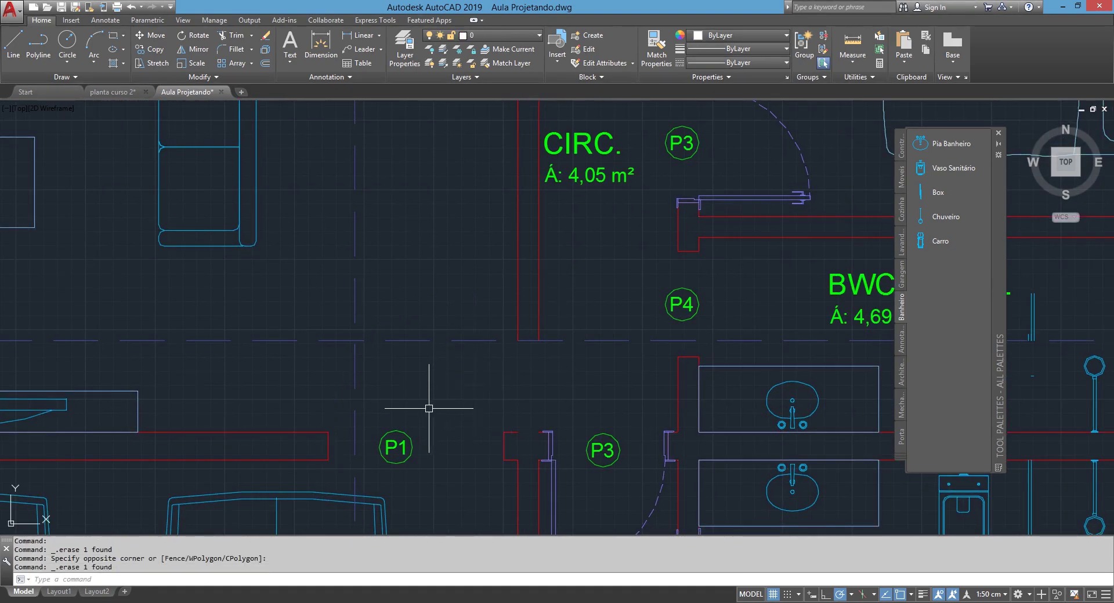
Erase the entire lower half of the plan with a crossing window.
scroll(414, 392, down, 2)
scroll(450, 364, down, 2)
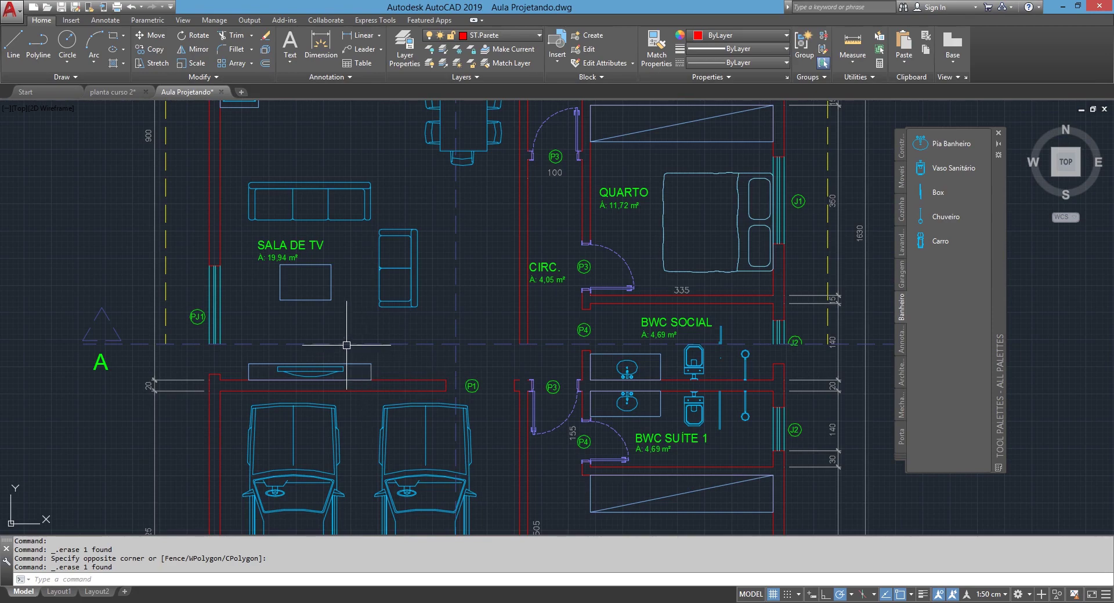
scroll(153, 363, up, 2)
scroll(154, 357, down, 2)
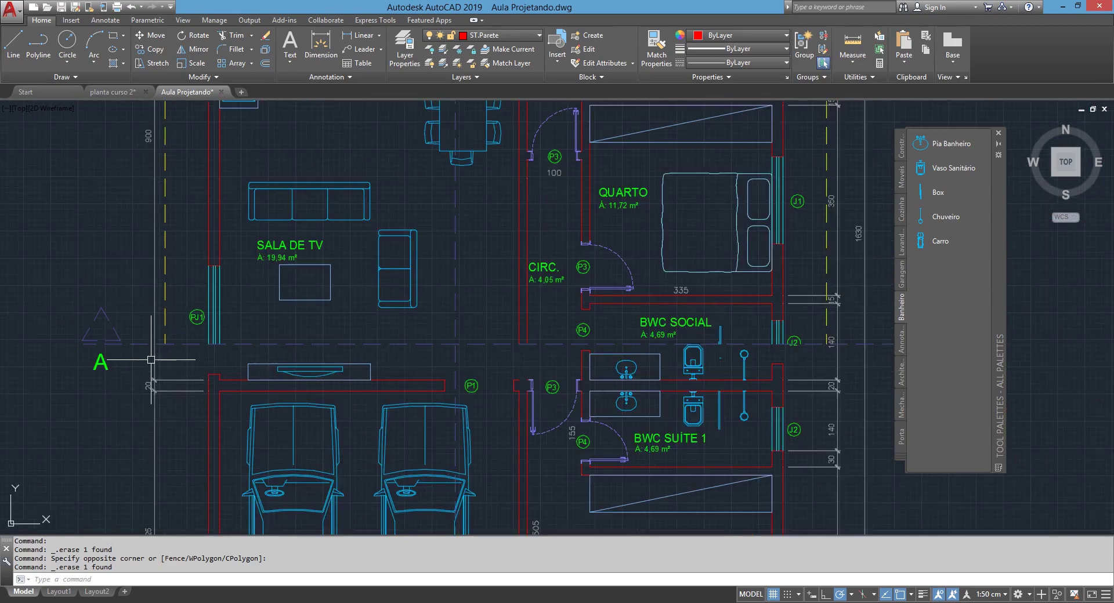
middle_drag(671, 434, 641, 395)
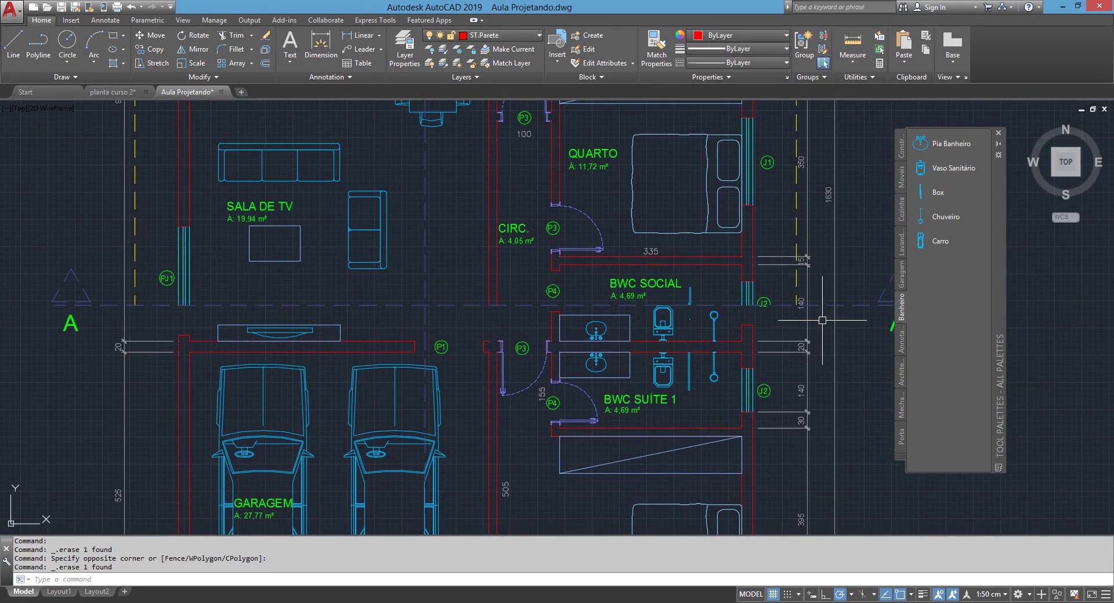
click(848, 322)
scroll(90, 437, down, 1)
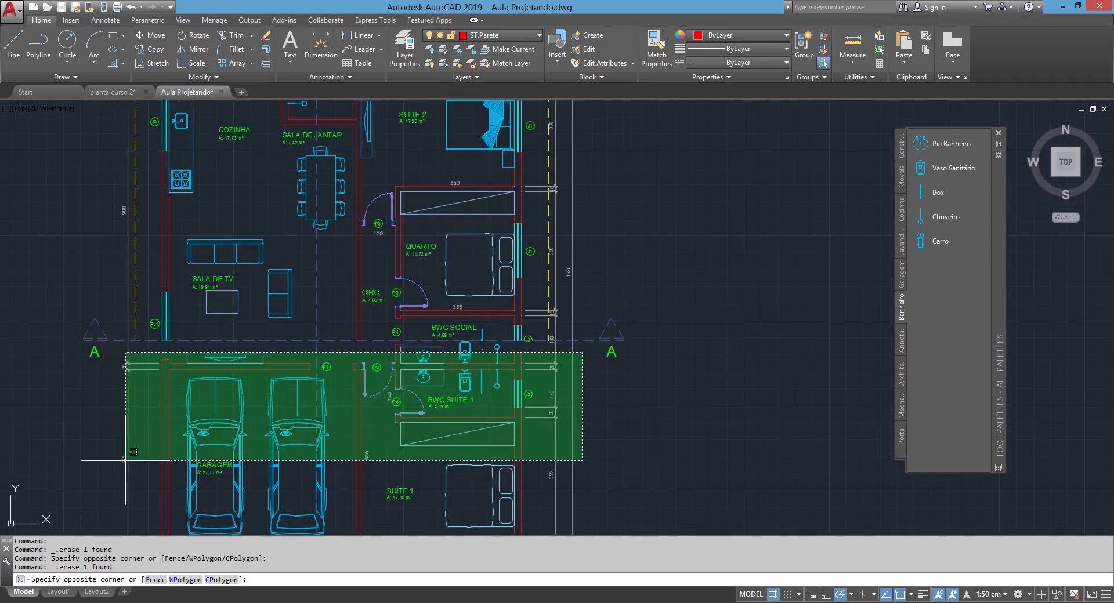
scroll(175, 352, down, 1)
scroll(175, 353, down, 2)
click(164, 456)
key(Delete)
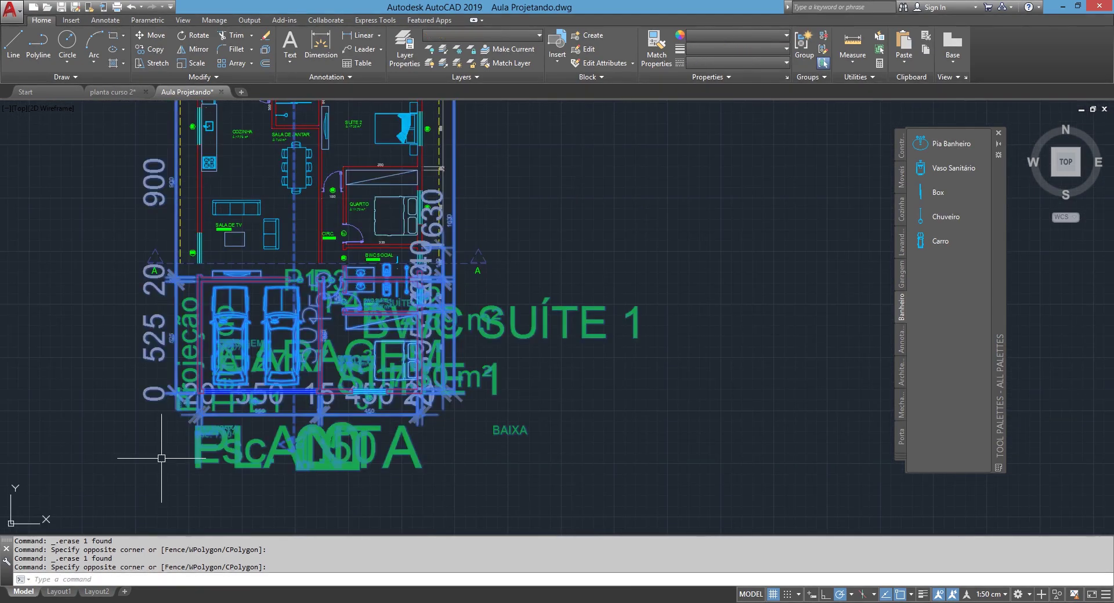
scroll(472, 238, up, 3)
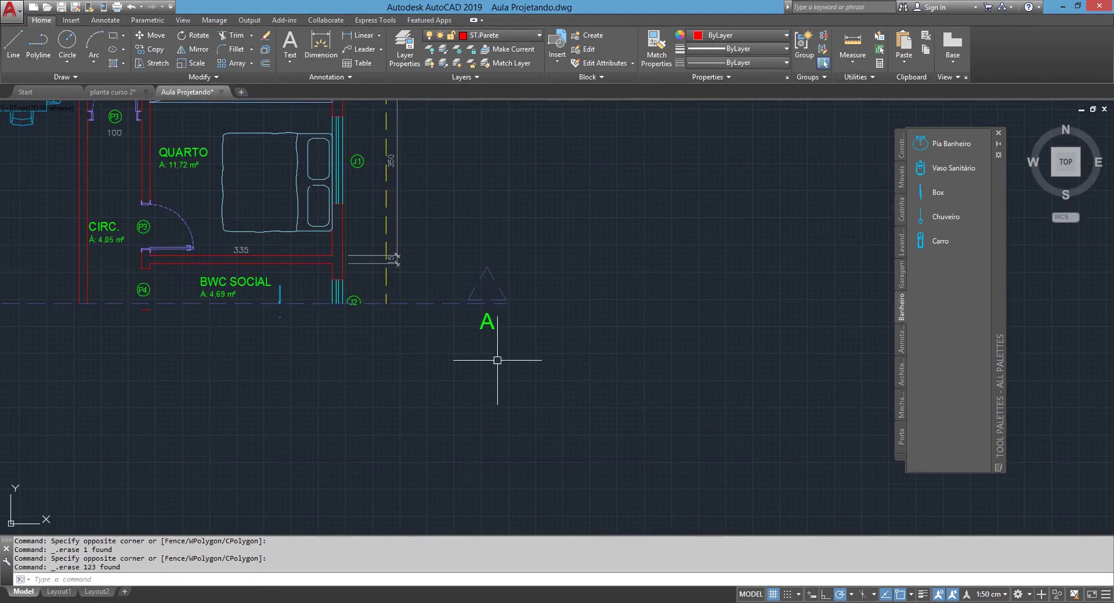
Delete the BWC SOCIAL label, the area text and the cyan lines.
middle_drag(355, 299, 537, 338)
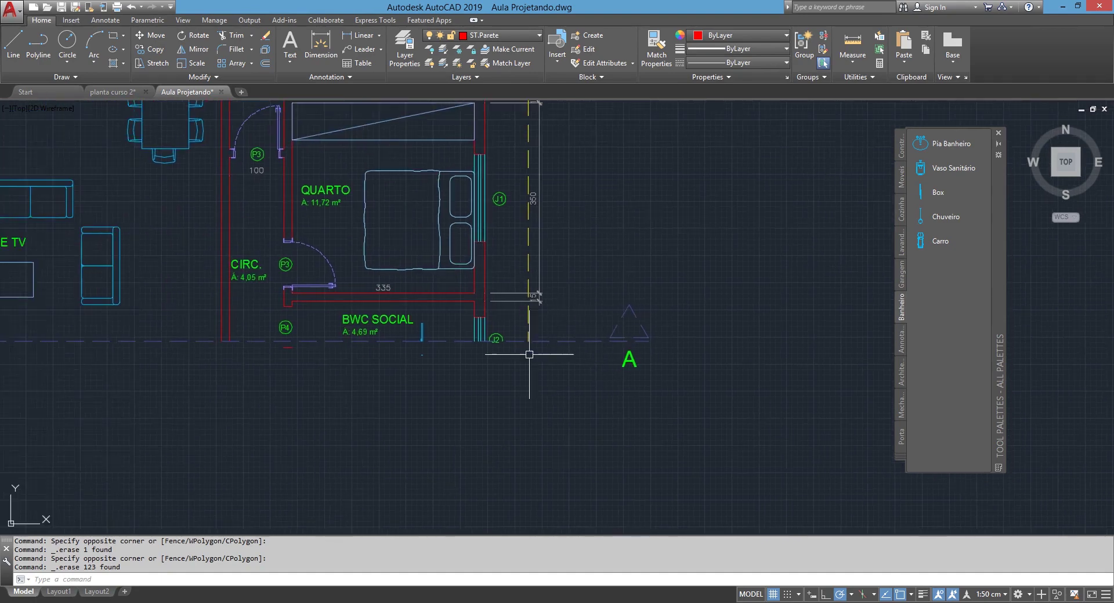
scroll(537, 338, up, 3)
click(294, 356)
click(330, 303)
key(Delete)
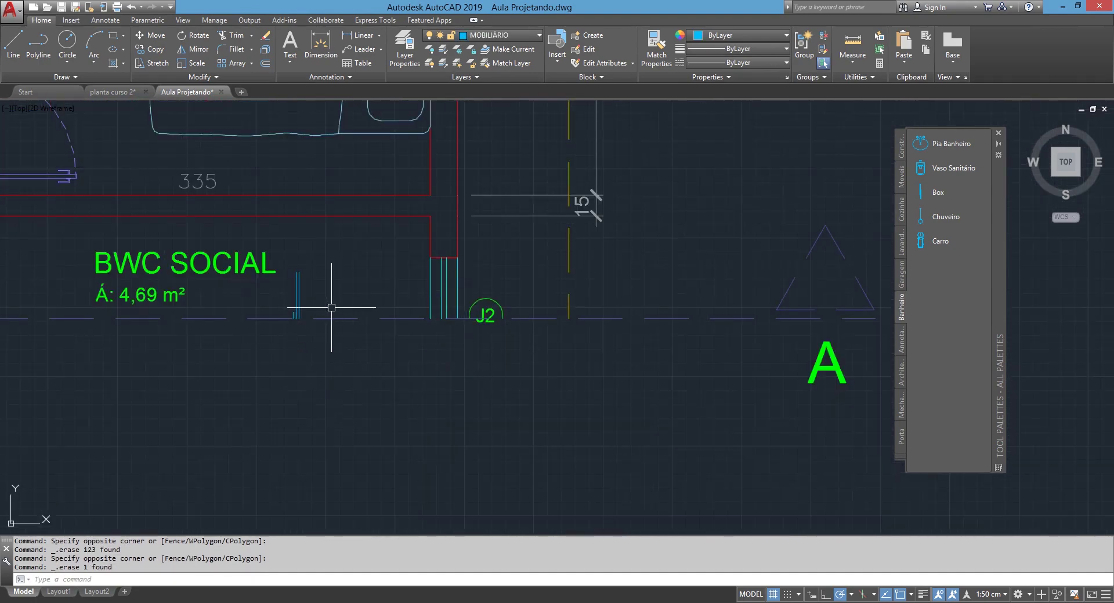
click(334, 249)
click(90, 313)
key(Delete)
Remove the small mark on the dashed line plus the P4 leader and tag.
middle_drag(273, 288, 465, 293)
click(464, 293)
click(542, 363)
key(Delete)
middle_drag(315, 350, 547, 382)
click(396, 376)
click(383, 371)
key(Delete)
click(458, 340)
click(385, 309)
key(Delete)
Delete the SALA DE TV furniture and label, and the COZINHA label.
scroll(556, 325, down, 3)
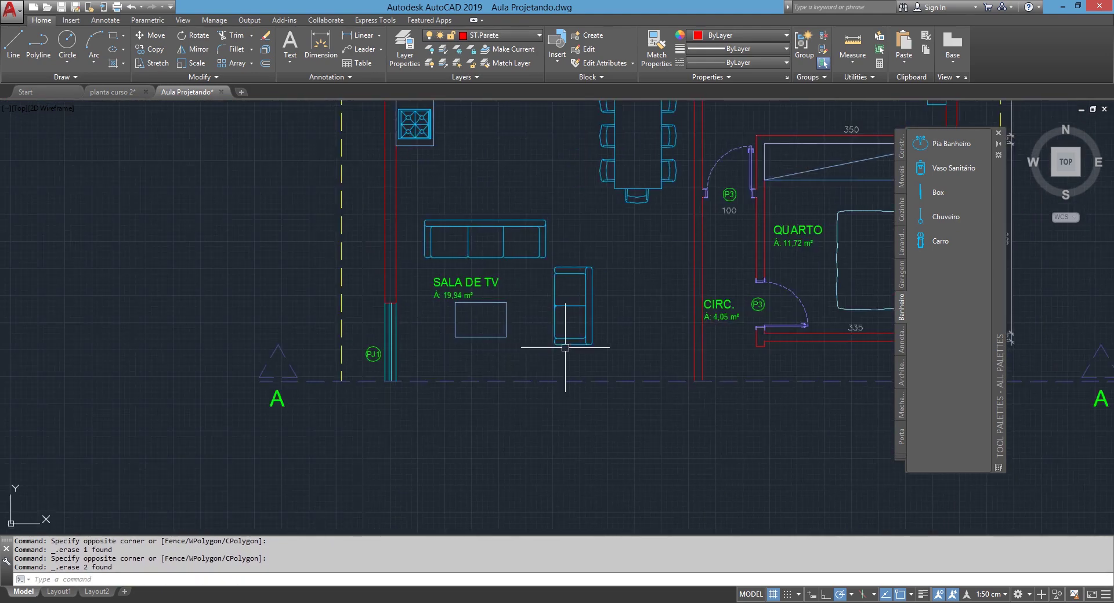
scroll(566, 348, down, 5)
scroll(543, 268, up, 5)
click(708, 498)
click(467, 359)
key(Delete)
click(607, 304)
click(504, 248)
key(Delete)
Delete the kitchen counter and the dining table.
click(481, 314)
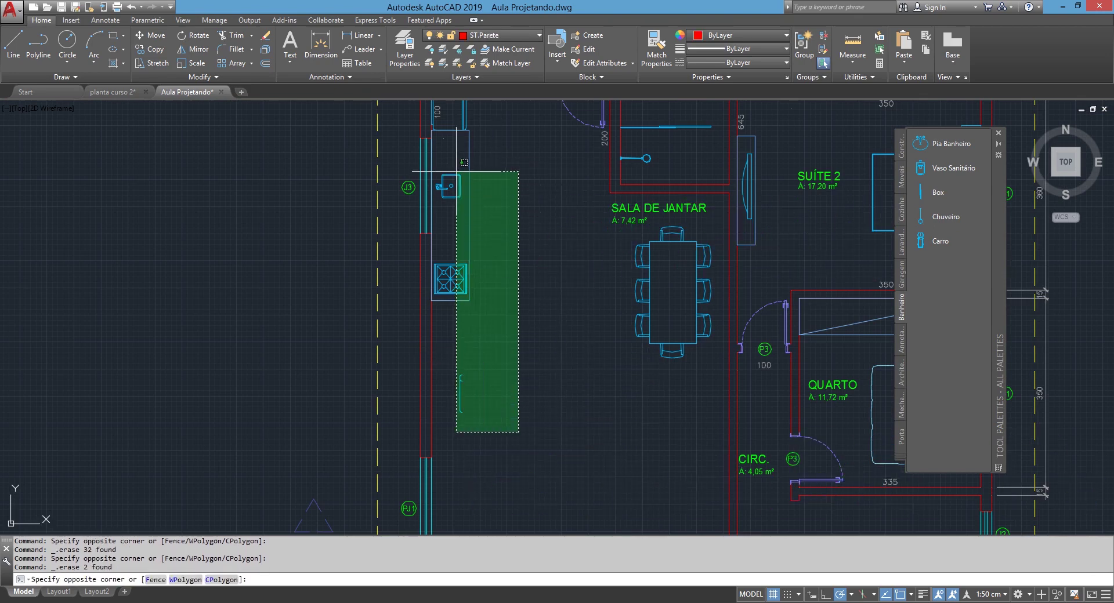
click(412, 128)
key(Delete)
click(691, 384)
click(593, 204)
key(Delete)
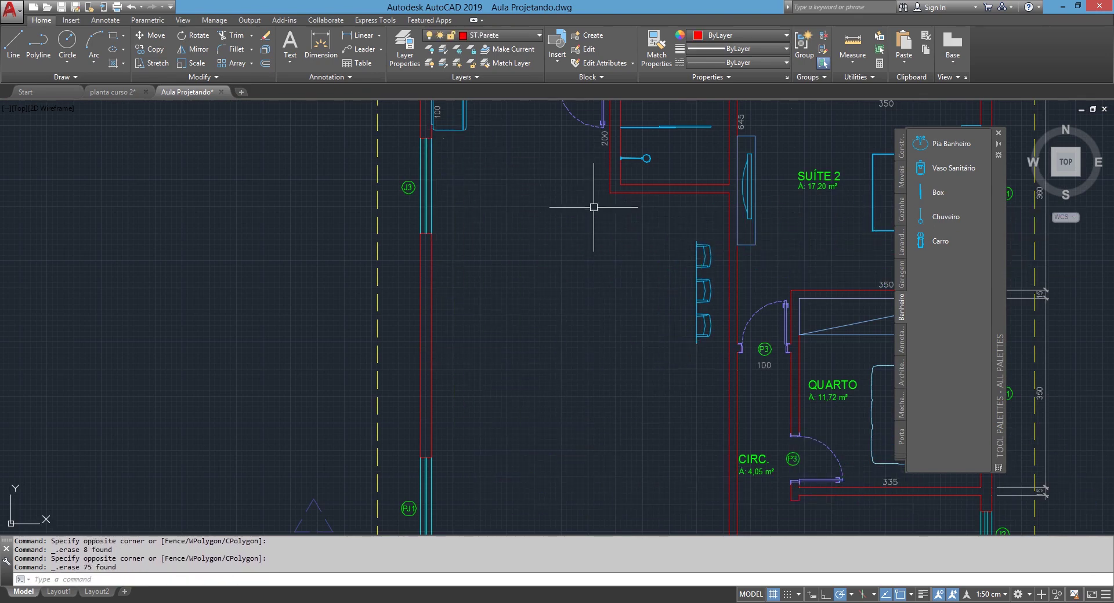
Delete the CIRC area objects and start the construction line command.
scroll(597, 211, down, 5)
middle_drag(642, 363, 504, 316)
scroll(504, 316, up, 2)
scroll(541, 418, up, 1)
scroll(497, 397, down, 1)
scroll(460, 396, up, 2)
click(459, 397)
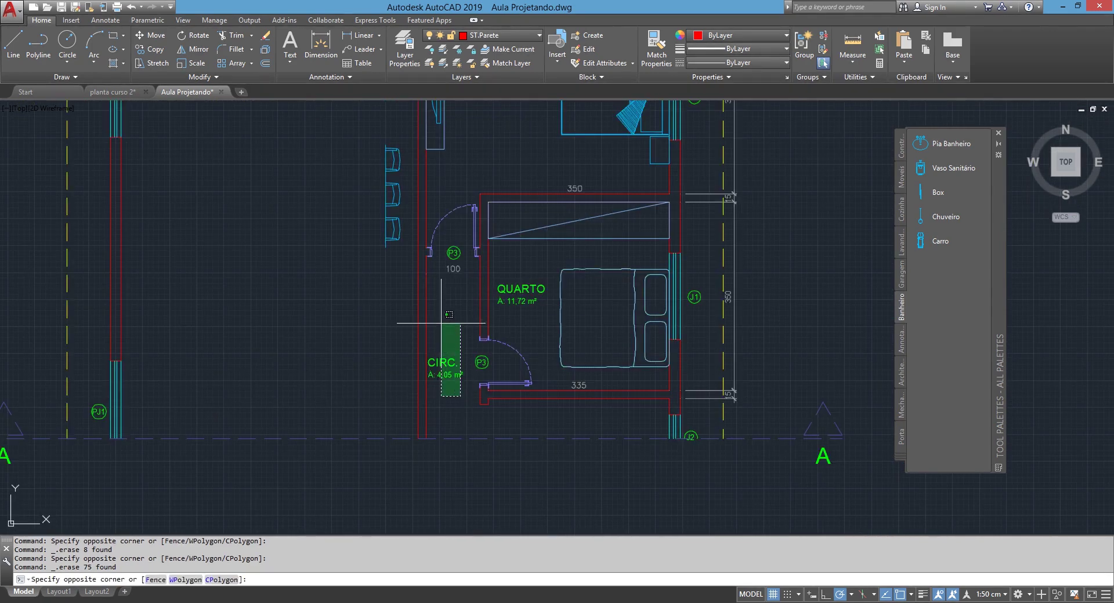
click(441, 235)
key(Delete)
scroll(466, 317, down, 2)
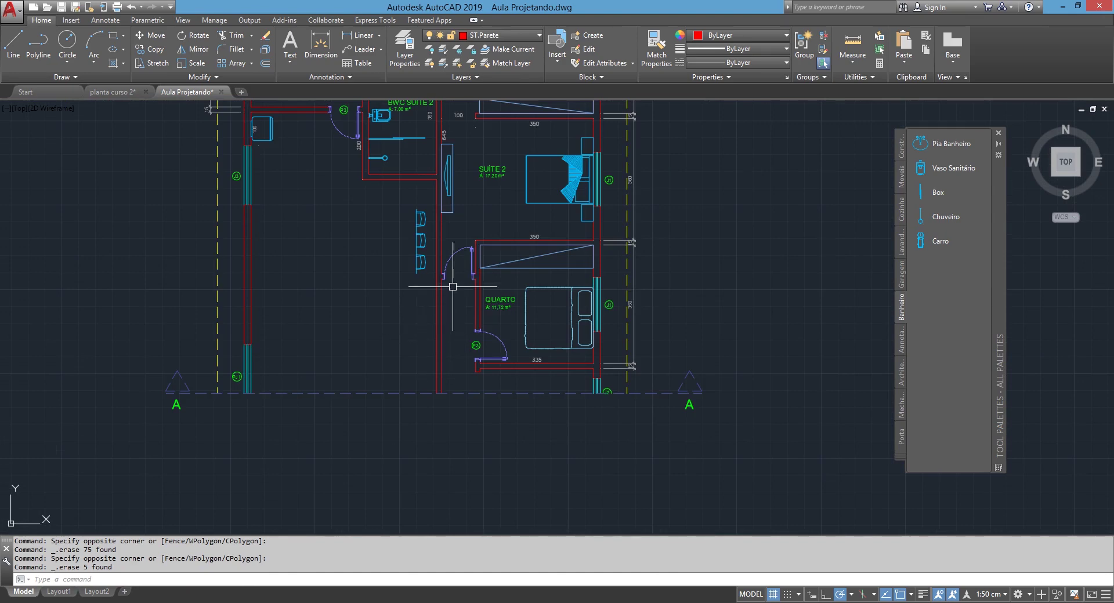
scroll(443, 291, up, 4)
scroll(443, 290, down, 6)
scroll(442, 291, up, 2)
middle_drag(400, 319, 462, 298)
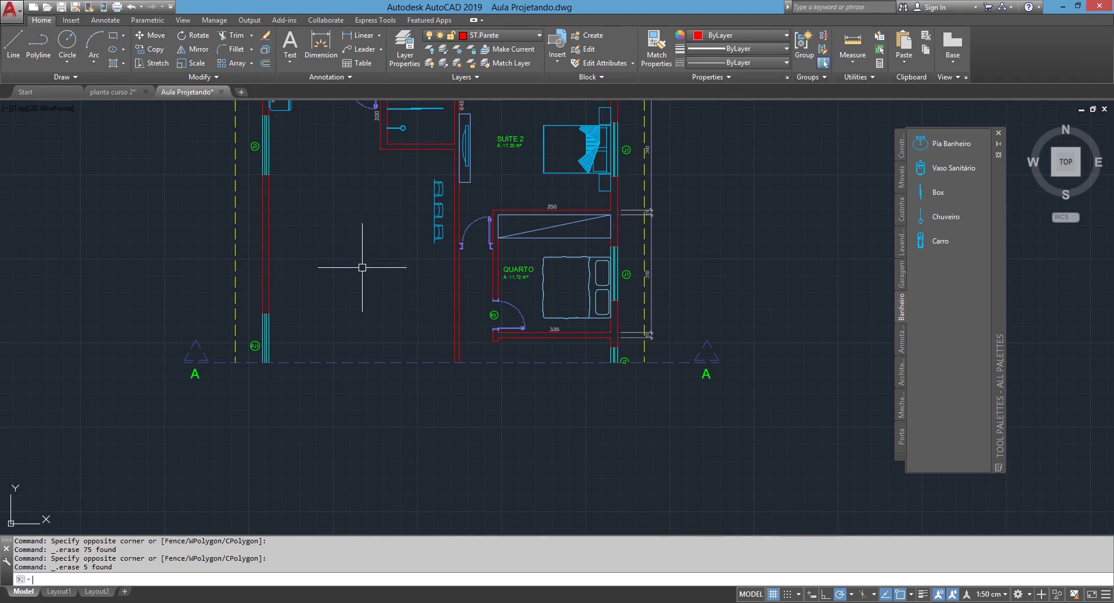
text(l)
key(Return)
Draw two vertical construction lines through the PJ1 wall faces.
scroll(278, 374, up, 4)
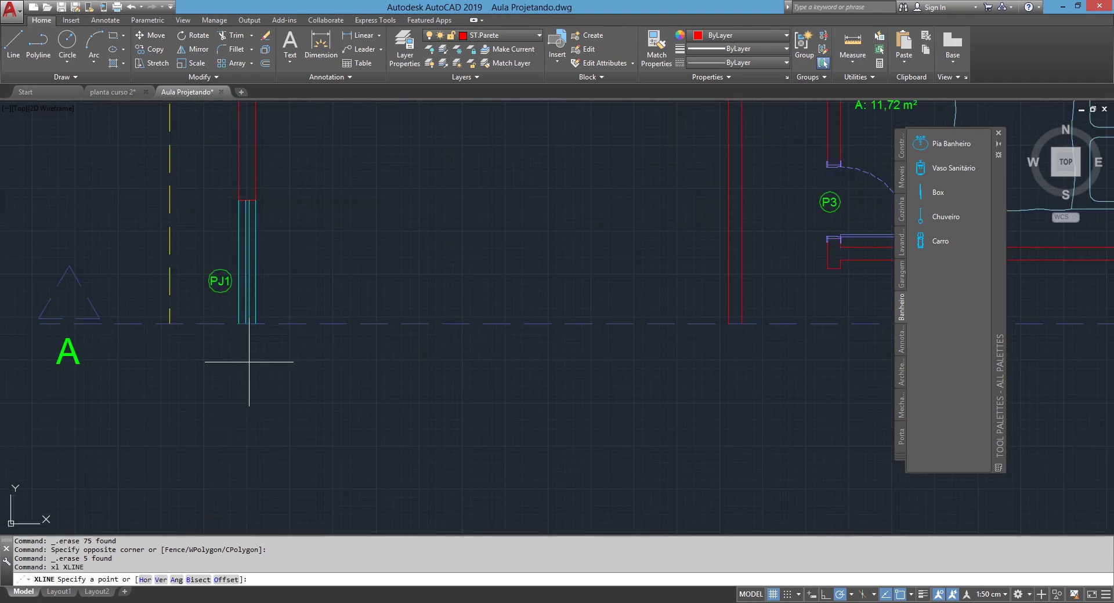
click(238, 323)
click(242, 374)
key(Return)
key(Return)
click(256, 323)
click(250, 424)
key(Return)
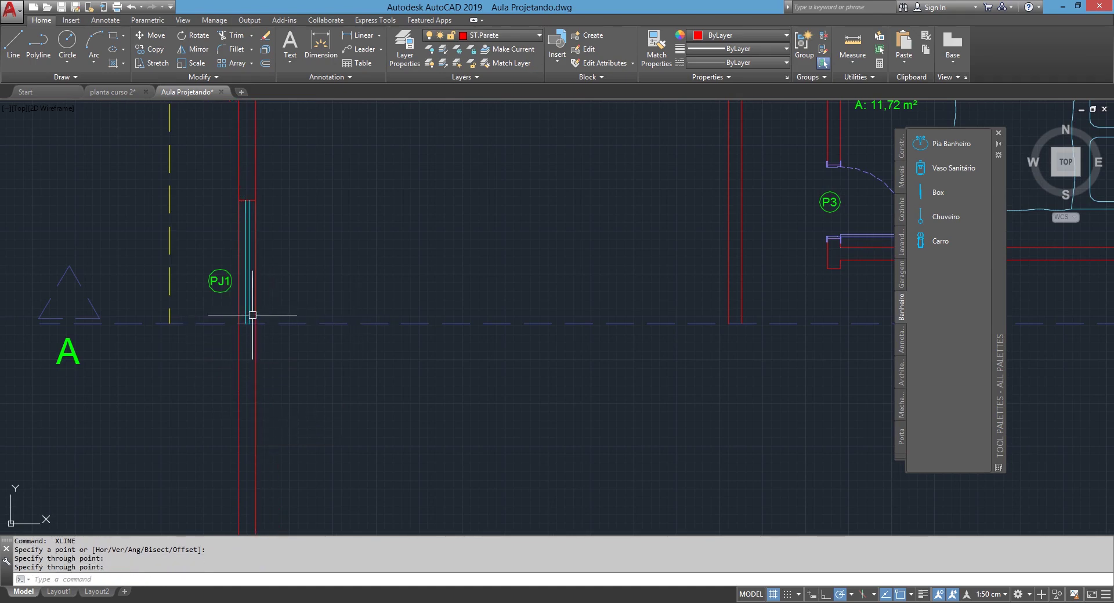
Project vertical construction lines through the left and right jambs of door P3.
scroll(229, 252, down, 8)
scroll(311, 291, up, 2)
scroll(316, 307, up, 2)
scroll(309, 333, up, 3)
middle_drag(333, 249, 323, 319)
middle_drag(325, 185, 332, 312)
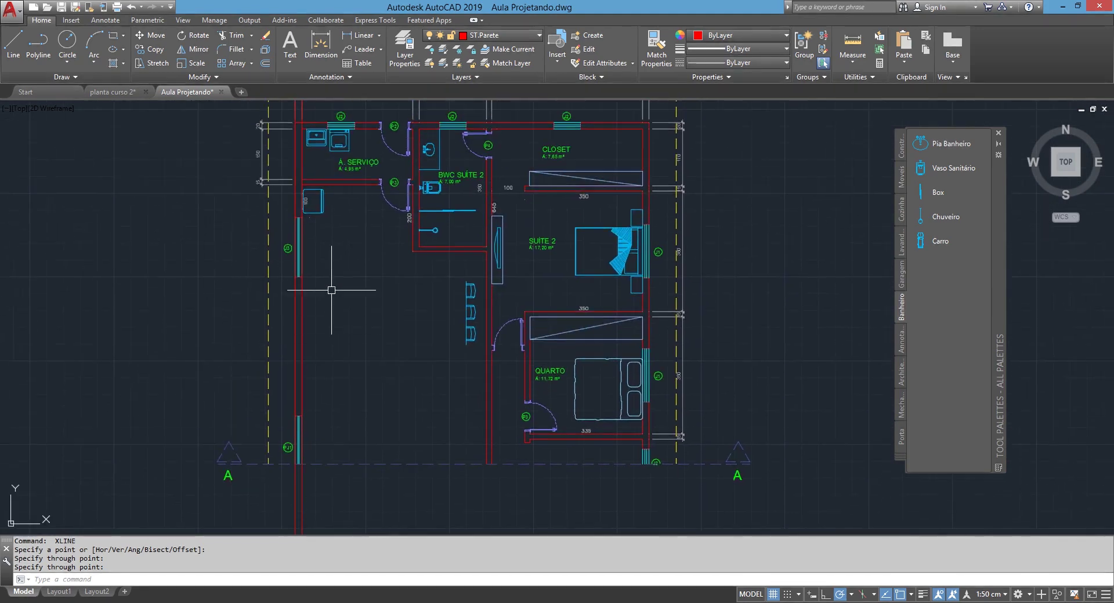
scroll(400, 313, up, 2)
middle_drag(385, 142, 373, 249)
scroll(373, 249, up, 5)
scroll(384, 225, up, 2)
key(Return)
click(365, 239)
click(364, 247)
key(Return)
key(Return)
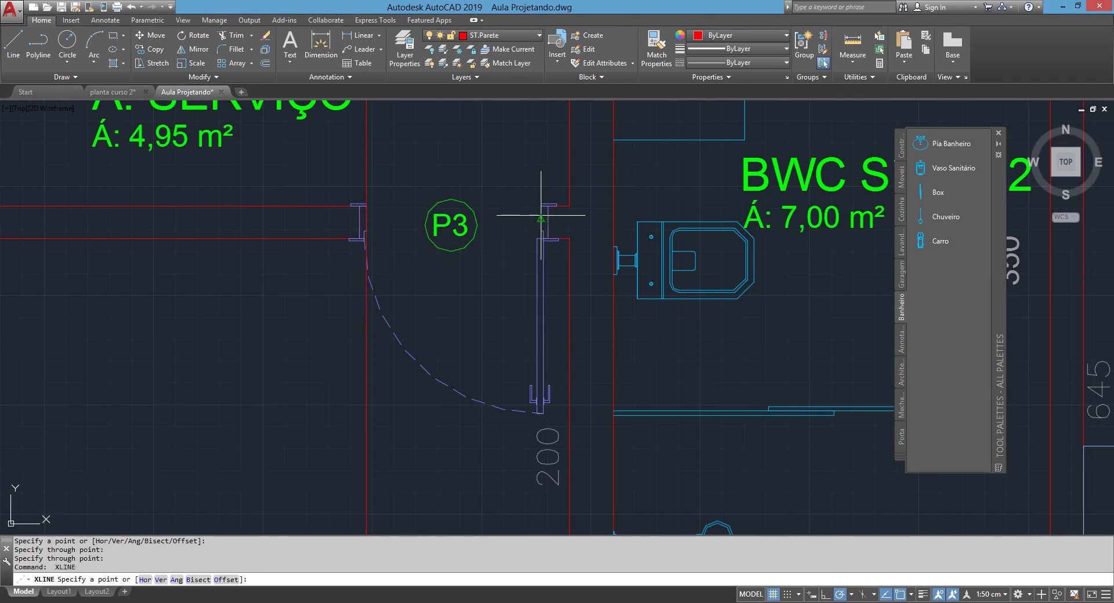
click(540, 238)
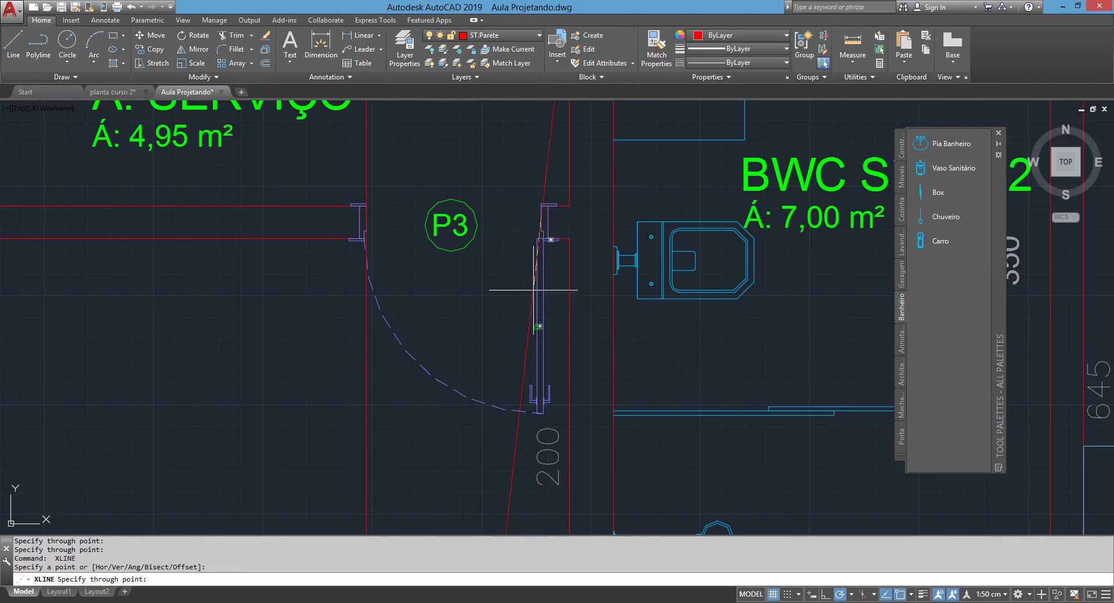
click(541, 522)
Add a vertical construction line through the next wall edge.
middle_drag(541, 522, 447, 110)
key(Return)
key(Return)
click(471, 300)
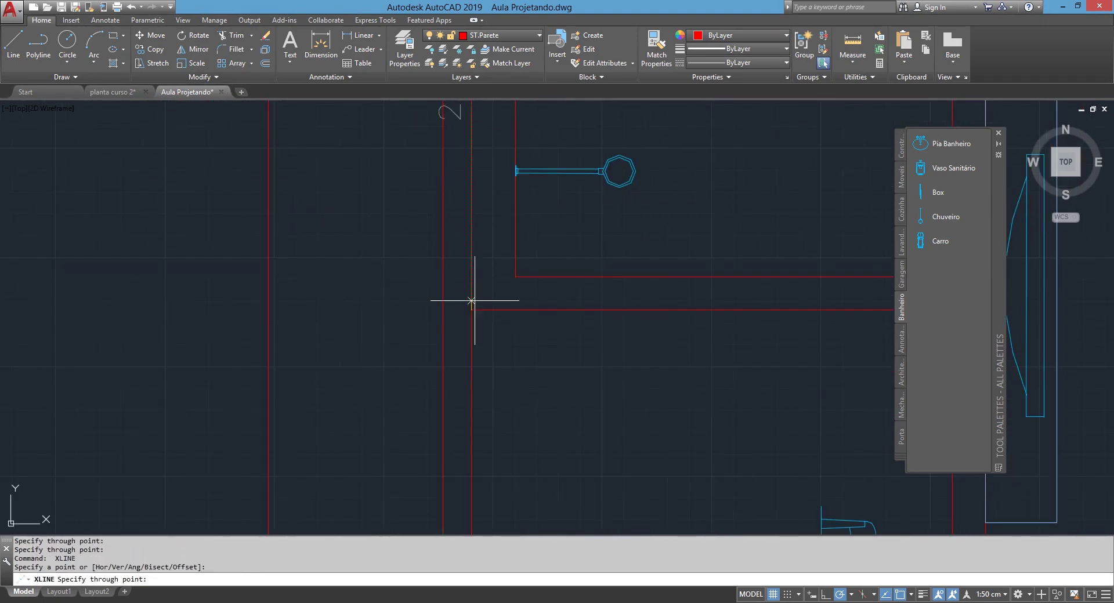
click(472, 400)
key(Return)
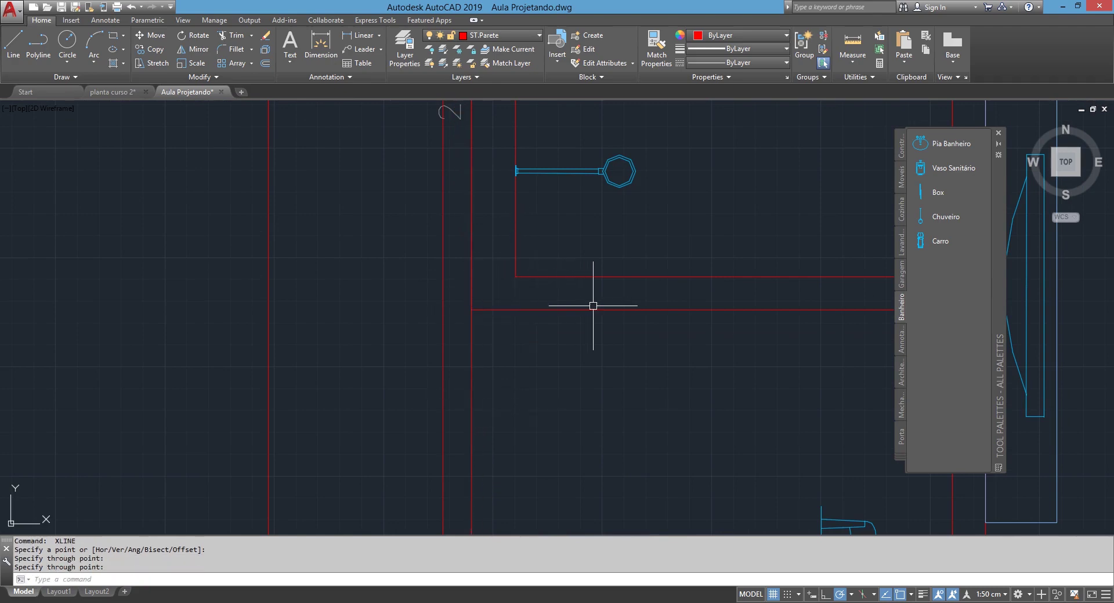
Add vertical construction lines through both faces of the adjacent wall.
scroll(513, 196, down, 4)
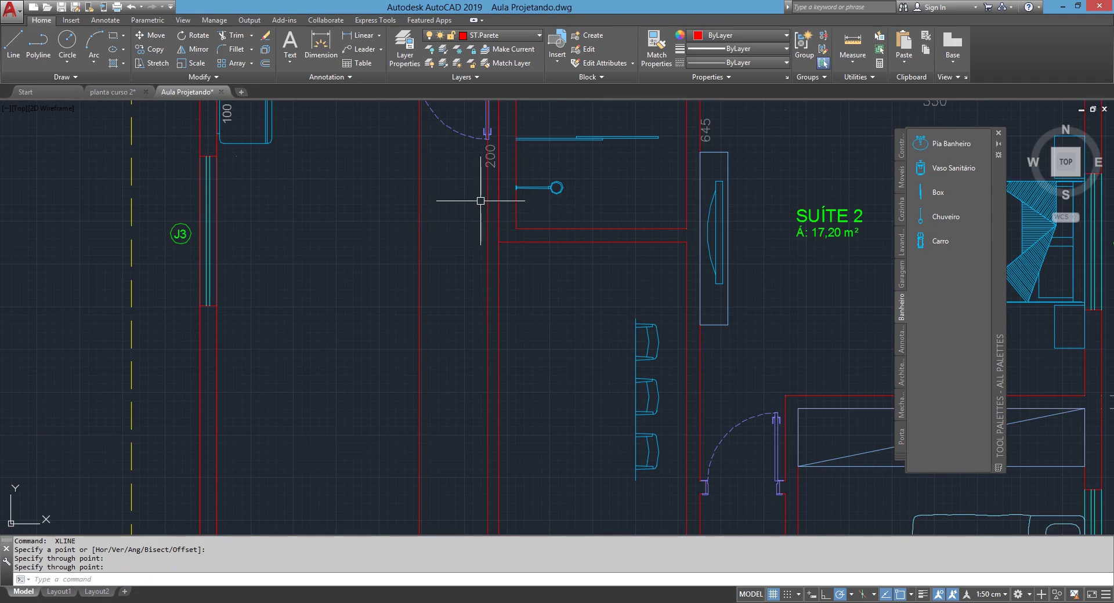
scroll(570, 228, down, 3)
scroll(574, 264, down, 3)
scroll(475, 348, up, 5)
key(Return)
click(453, 286)
click(452, 330)
key(Return)
key(Return)
click(466, 286)
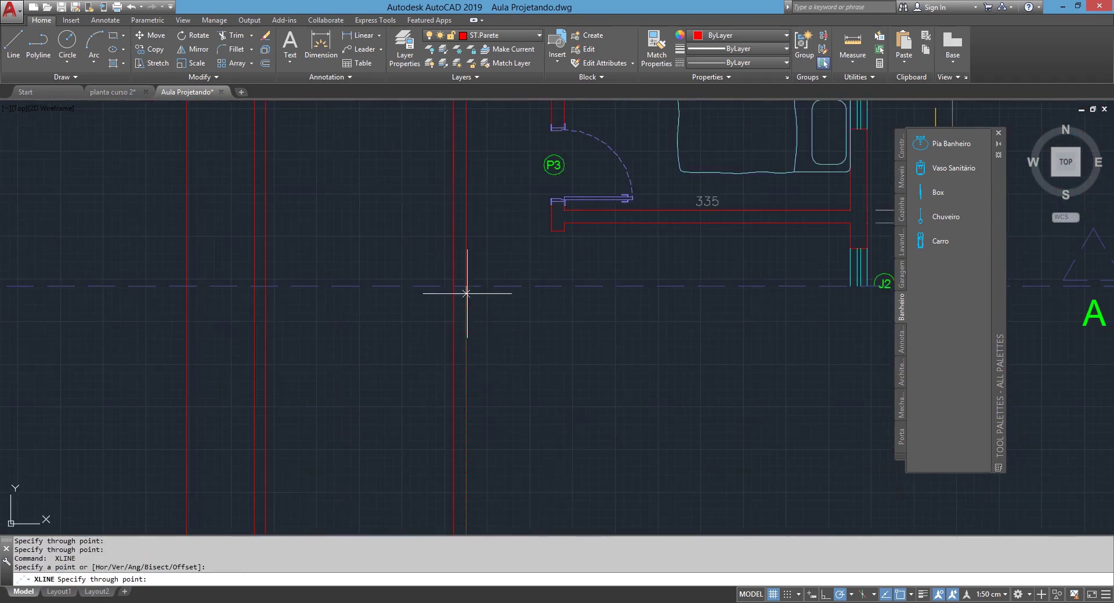
click(466, 324)
key(Return)
scroll(465, 349, down, 2)
scroll(460, 348, up, 5)
Project vertical construction lines through both jambs of the next door.
key(Return)
click(453, 203)
click(447, 248)
key(Return)
key(Return)
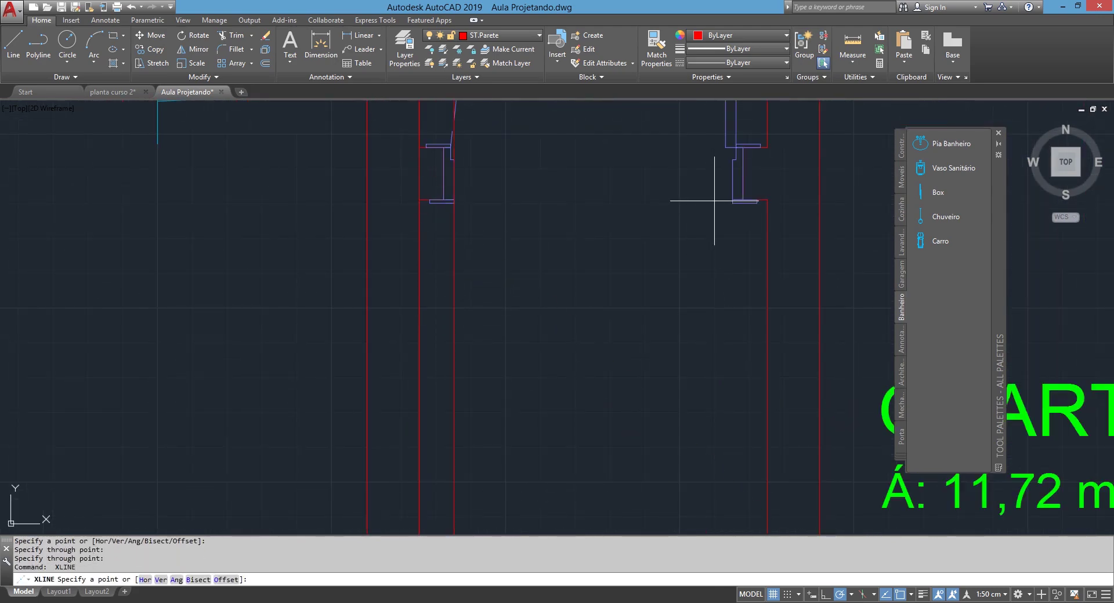
click(735, 195)
click(736, 291)
key(Return)
Return to door P3 by QUARTO and project lines through both its jambs.
scroll(646, 232, down, 5)
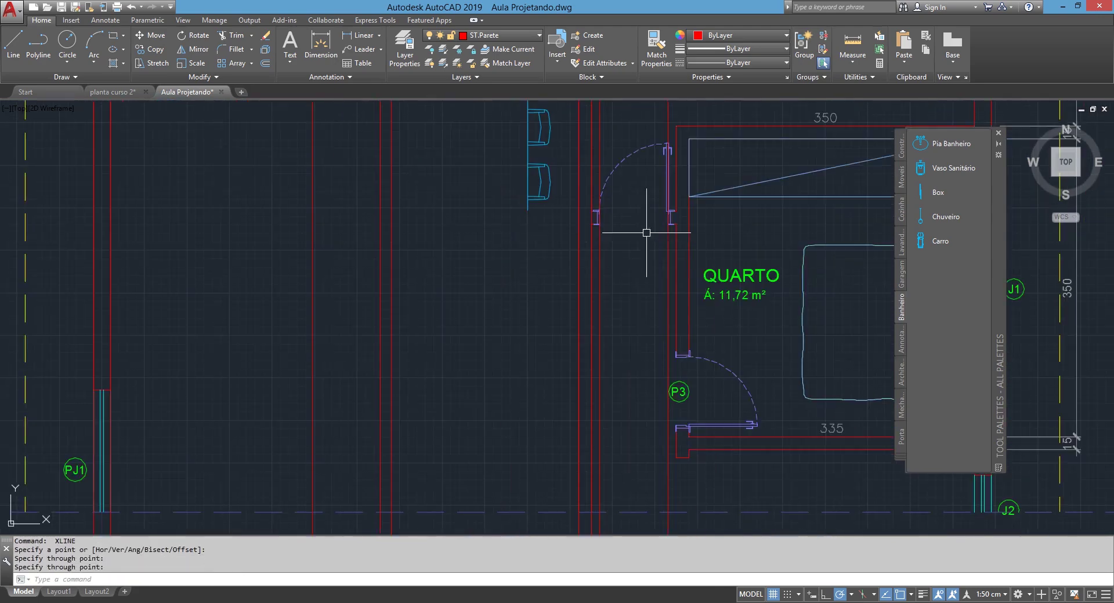
mouse_move(640, 214)
middle_down()
mouse_move(586, 411)
mouse_move(585, 311)
middle_up()
middle_drag(660, 182, 676, 534)
scroll(586, 151, down, 2)
middle_drag(667, 464, 493, 200)
scroll(502, 305, up, 5)
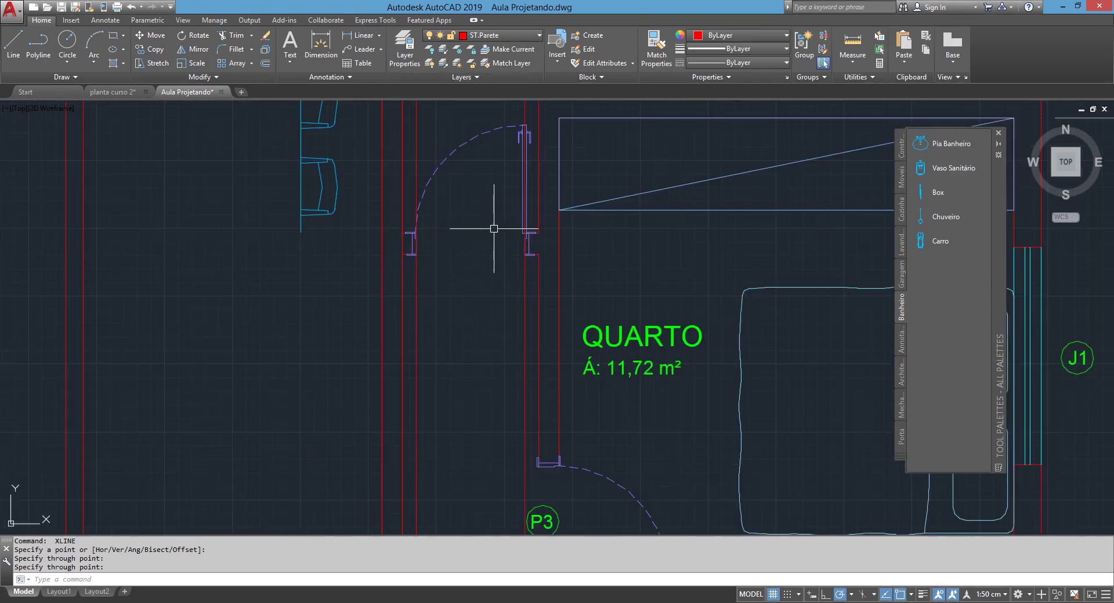
middle_drag(528, 302, 464, 223)
scroll(530, 440, down, 2)
scroll(482, 348, up, 4)
key(Return)
click(464, 302)
click(462, 440)
key(Return)
key(Return)
click(484, 288)
click(450, 448)
key(Return)
Project vertical lines through the wall corner near J2 and the outer wall face.
scroll(493, 360, down, 2)
scroll(612, 330, up, 4)
key(Return)
click(538, 242)
click(537, 273)
key(Return)
key(Return)
click(566, 244)
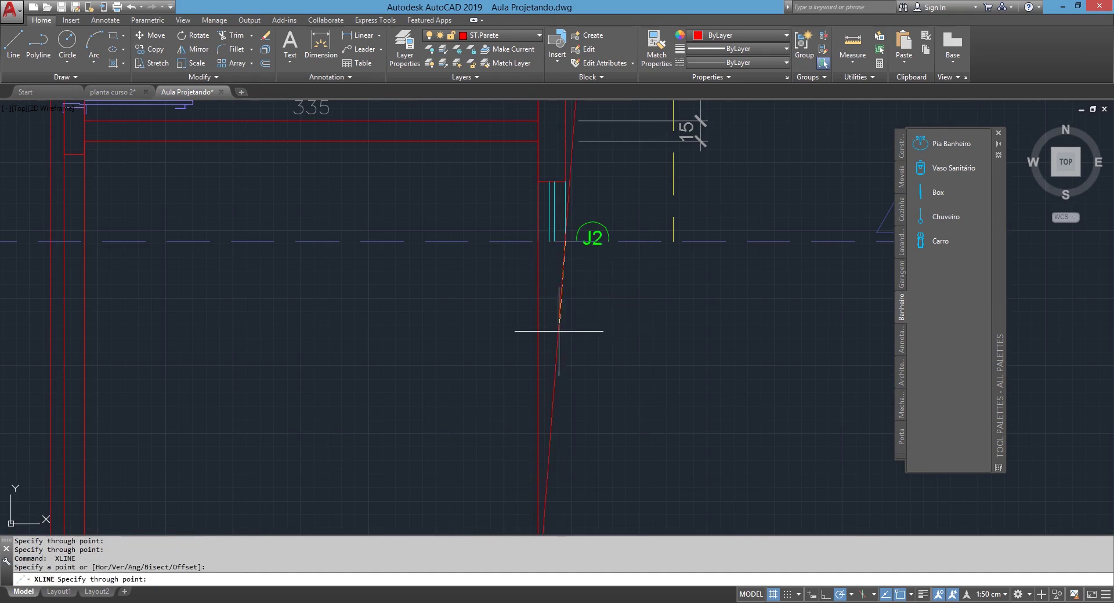
click(566, 337)
key(Return)
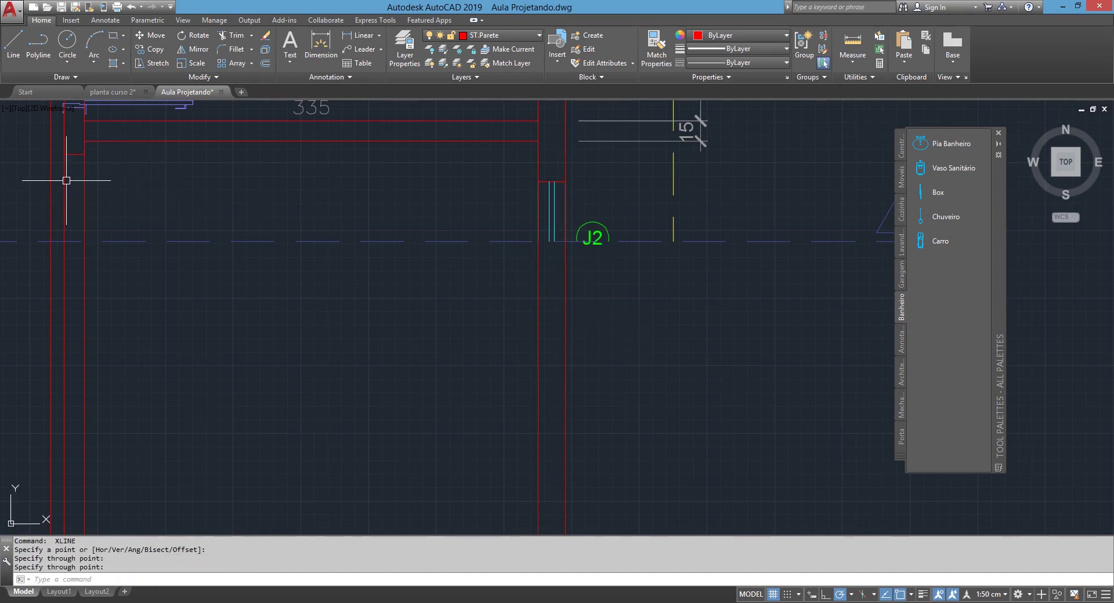
middle_drag(90, 150, 204, 158)
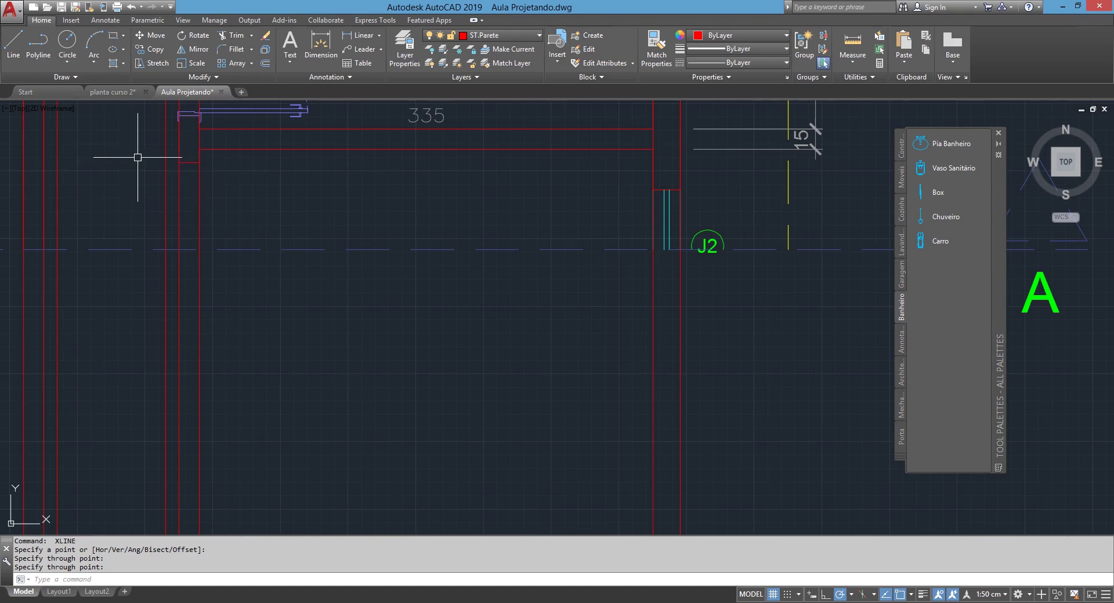
scroll(714, 289, down, 3)
scroll(698, 318, down, 2)
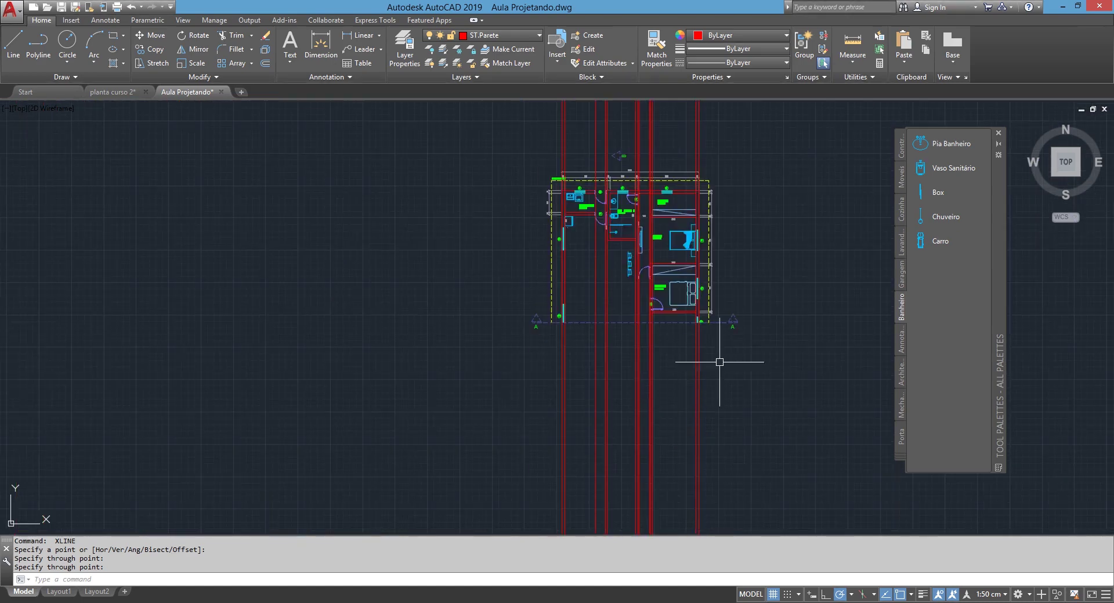
Draw a horizontal ground line across the vertical construction lines.
scroll(719, 368, up, 1)
scroll(402, 332, down, 4)
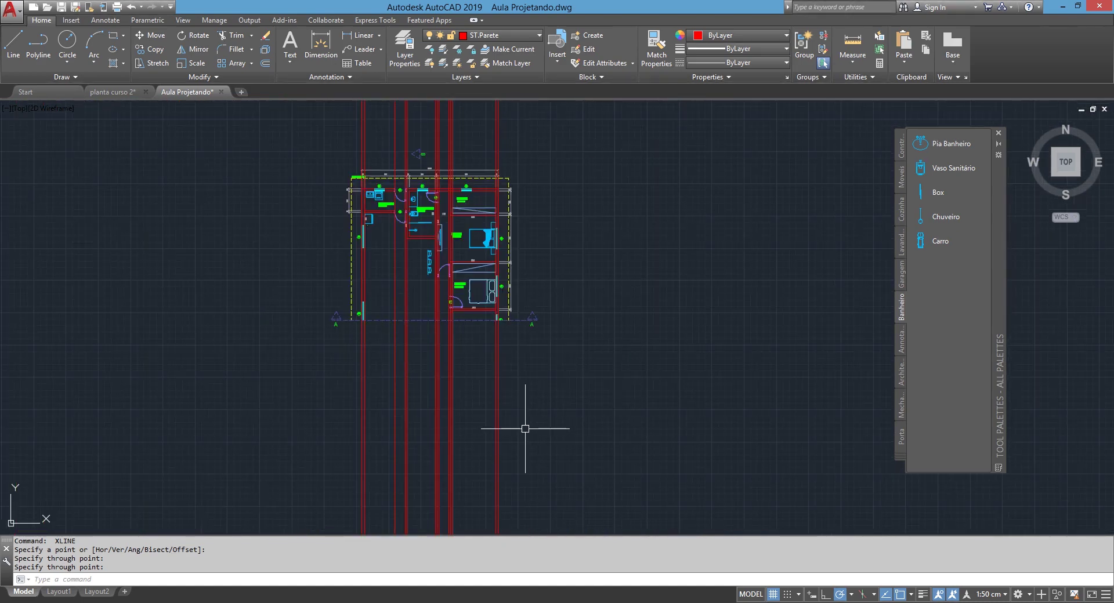
scroll(525, 428, down, 4)
scroll(529, 331, up, 4)
text(l)
key(Return)
click(398, 368)
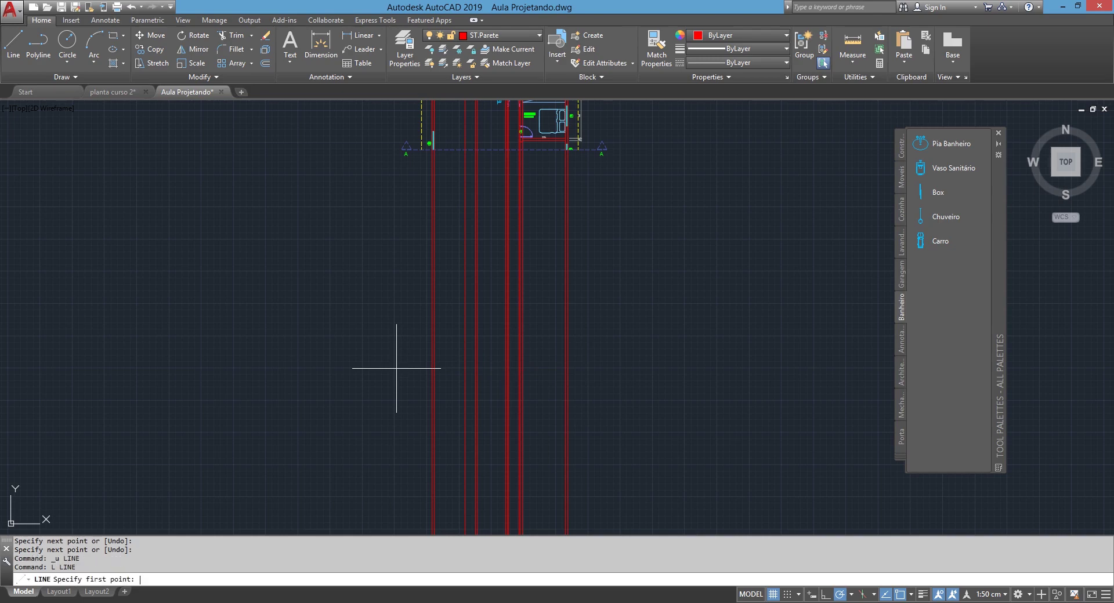
click(603, 369)
key(Return)
Offset the ground line 288 upward to form the wall top.
text(o)
key(Return)
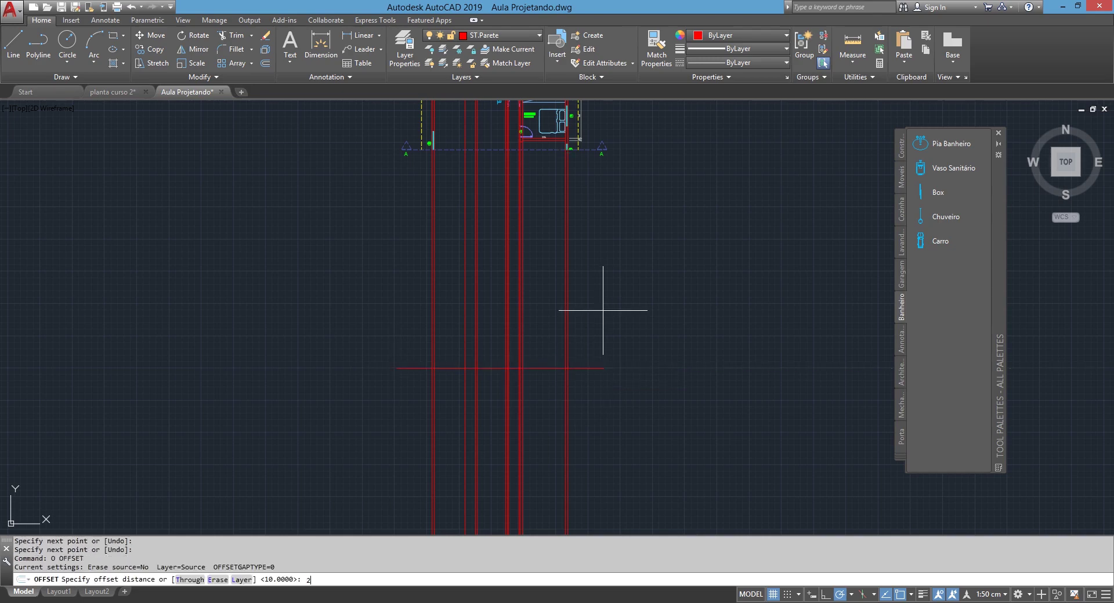
key(Return)
click(590, 367)
click(593, 251)
Trim the verticals above and below the 288 band and both horizontal overhangs.
key(Return)
text(tr)
key(Return)
key(Return)
click(683, 286)
click(345, 271)
click(641, 312)
click(560, 425)
click(444, 321)
click(368, 415)
middle_drag(395, 327, 395, 385)
scroll(395, 385, down, 6)
key(Escape)
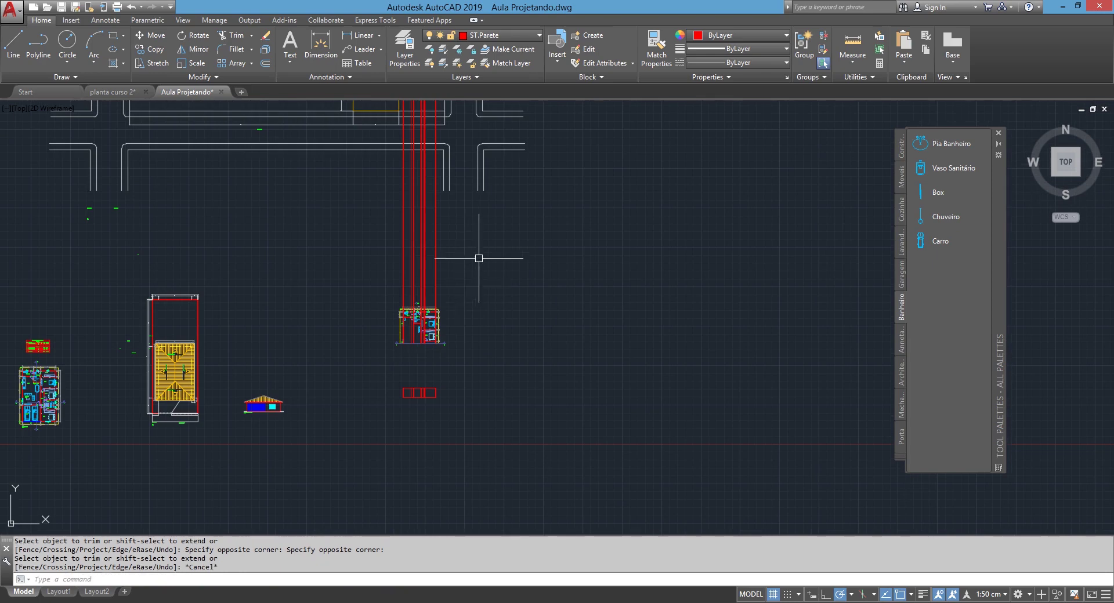
Erase the leftover purple vertical construction lines.
click(319, 203)
key(Delete)
click(353, 275)
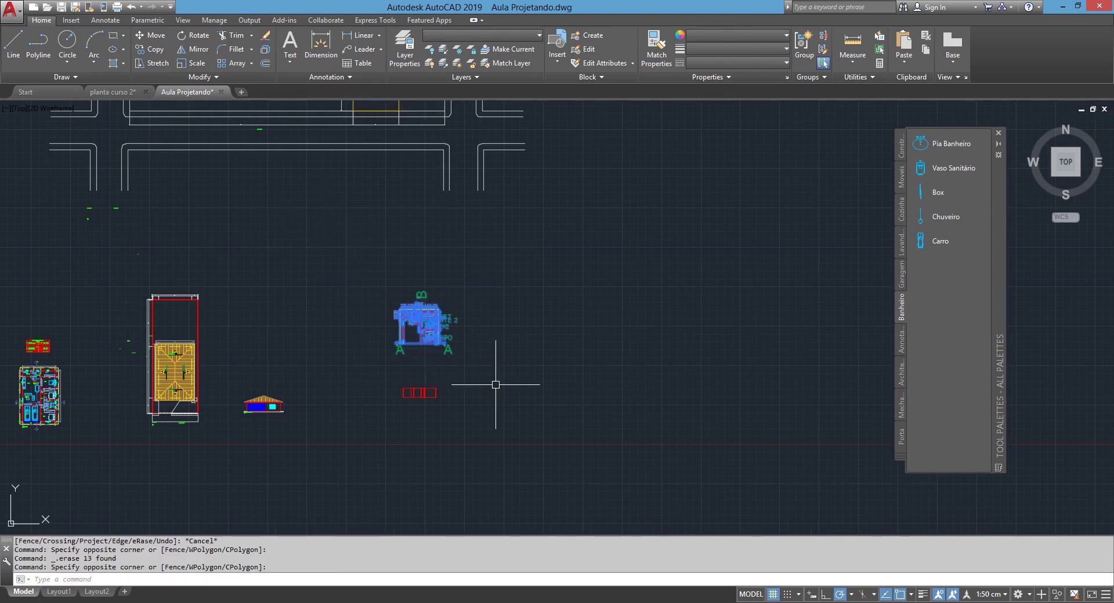
Move the selected floor plan down to sit just above the section wall band.
click(488, 368)
text(m)
key(Return)
click(499, 316)
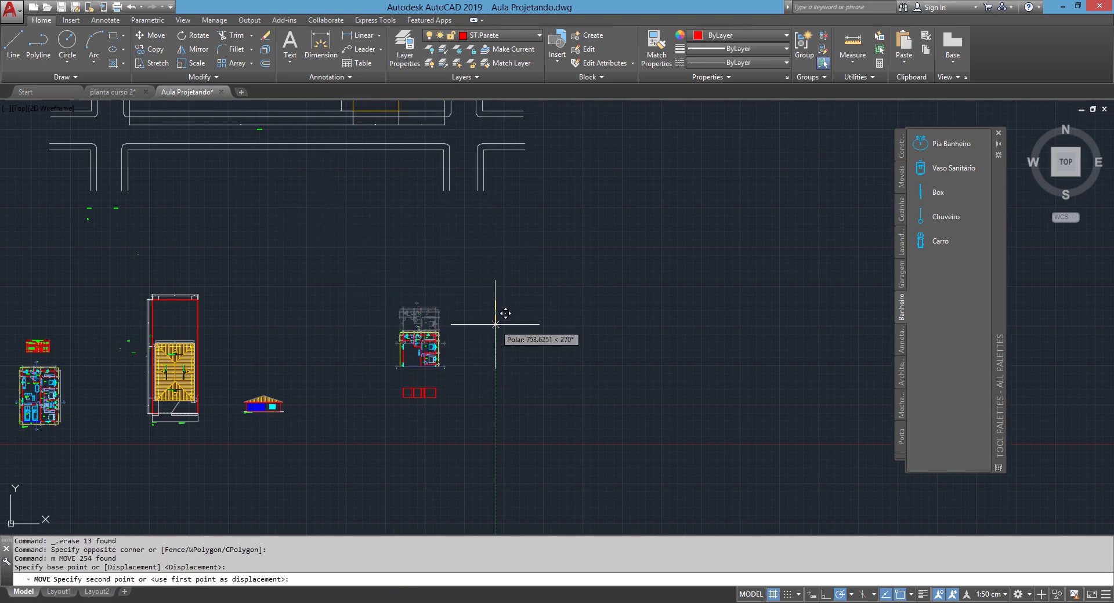
scroll(480, 395, up, 6)
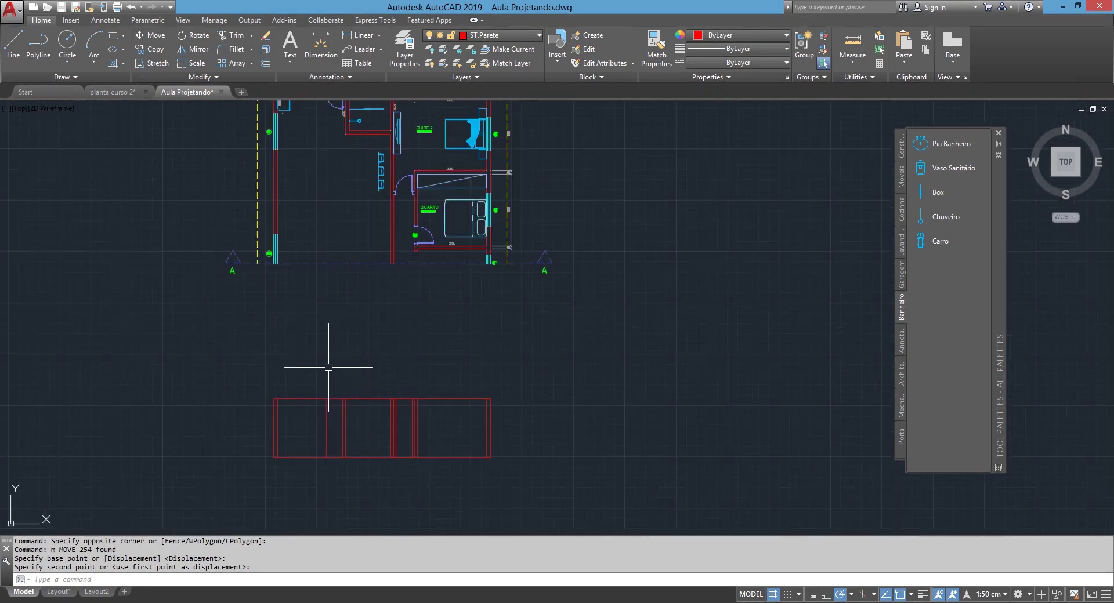
scroll(336, 424, up, 2)
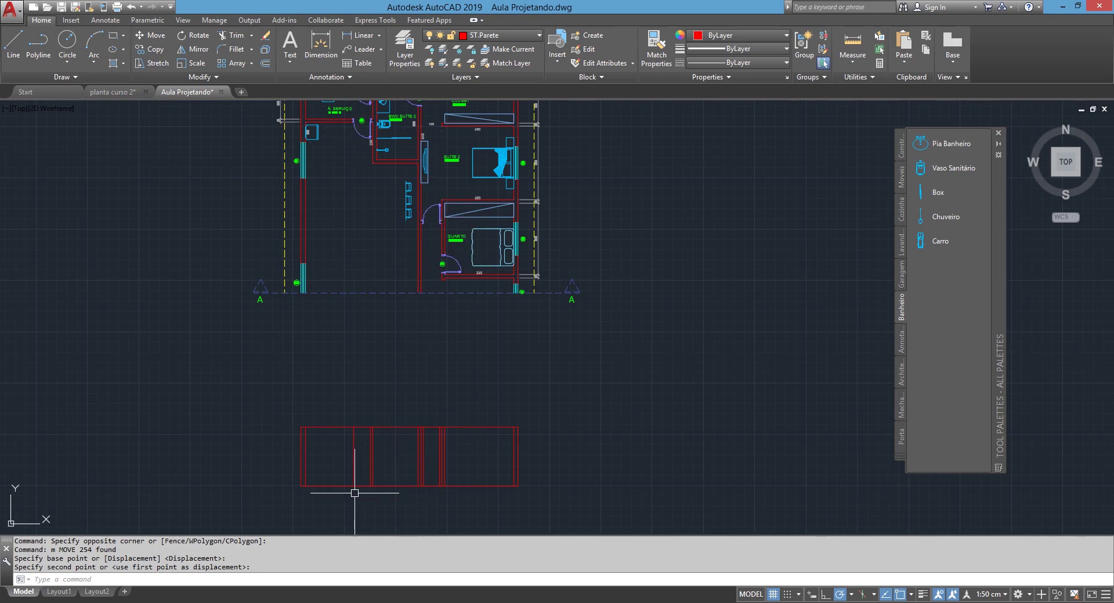
click(413, 348)
text(o)
key(Return)
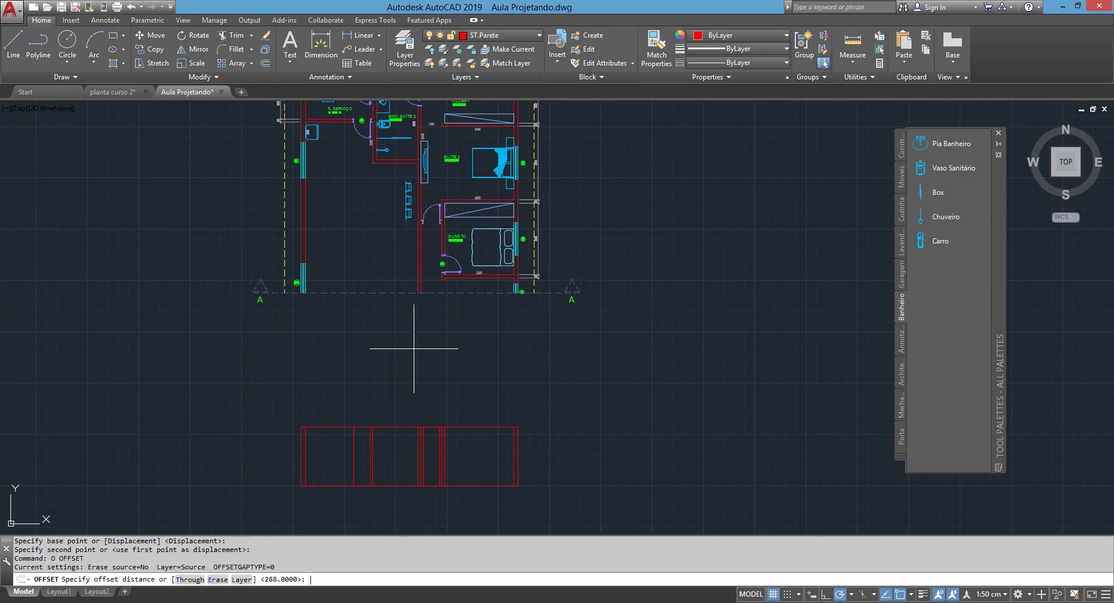
Offset the section's bottom line 210 upward twice to form the door head lines.
key(Return)
scroll(371, 440, up, 2)
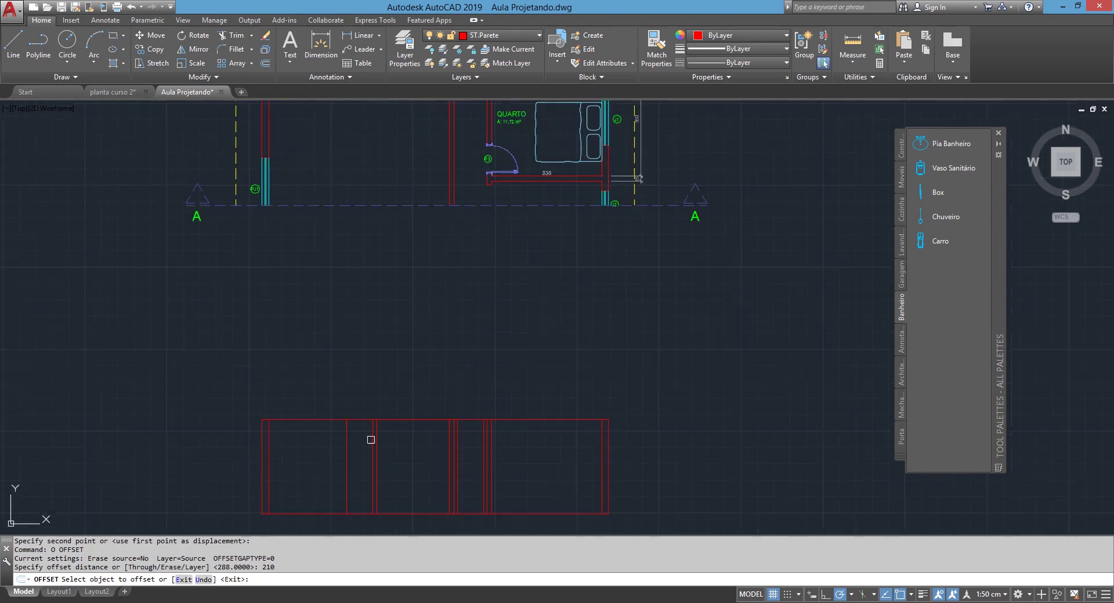
click(410, 510)
click(414, 495)
click(413, 513)
click(412, 441)
key(Return)
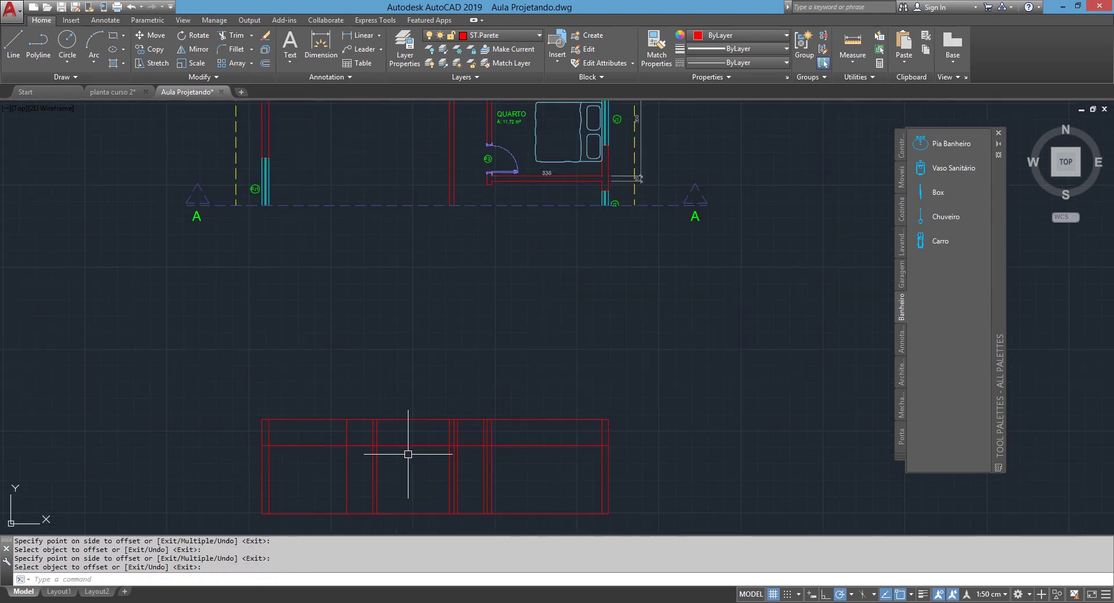
Fillet in Multiple mode to close both top corners of the first door opening.
text(f)
key(Return)
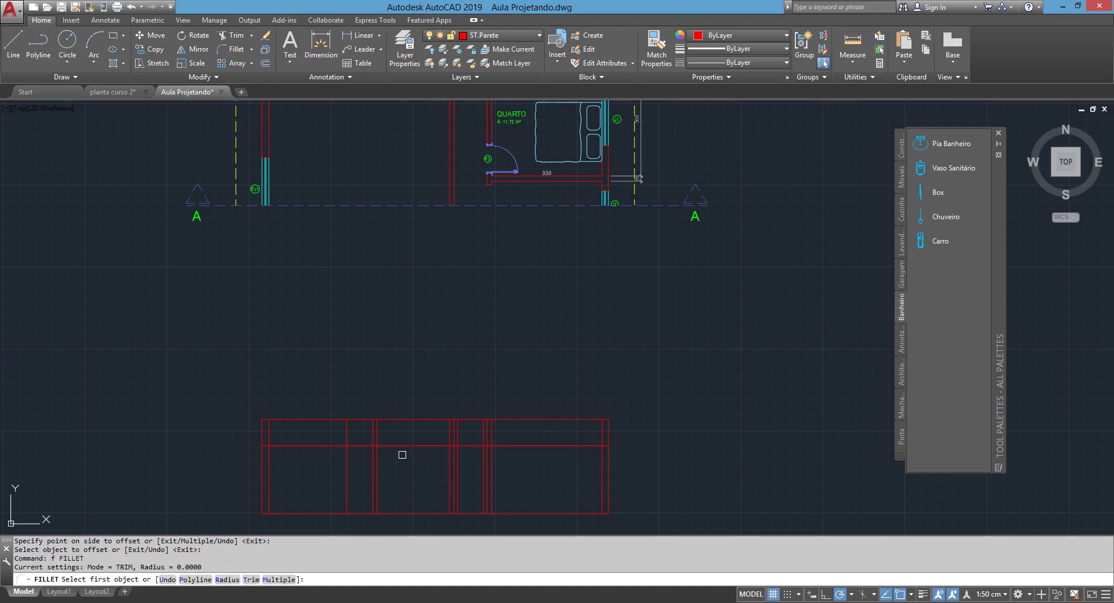
text(m)
key(Return)
scroll(350, 463, up, 3)
click(334, 451)
click(345, 416)
click(358, 416)
click(399, 433)
Fillet the second door's jambs and head line into clean corners.
middle_drag(633, 433, 449, 381)
click(432, 380)
click(440, 364)
click(458, 364)
click(495, 383)
scroll(529, 388, down, 3)
scroll(514, 371, down, 2)
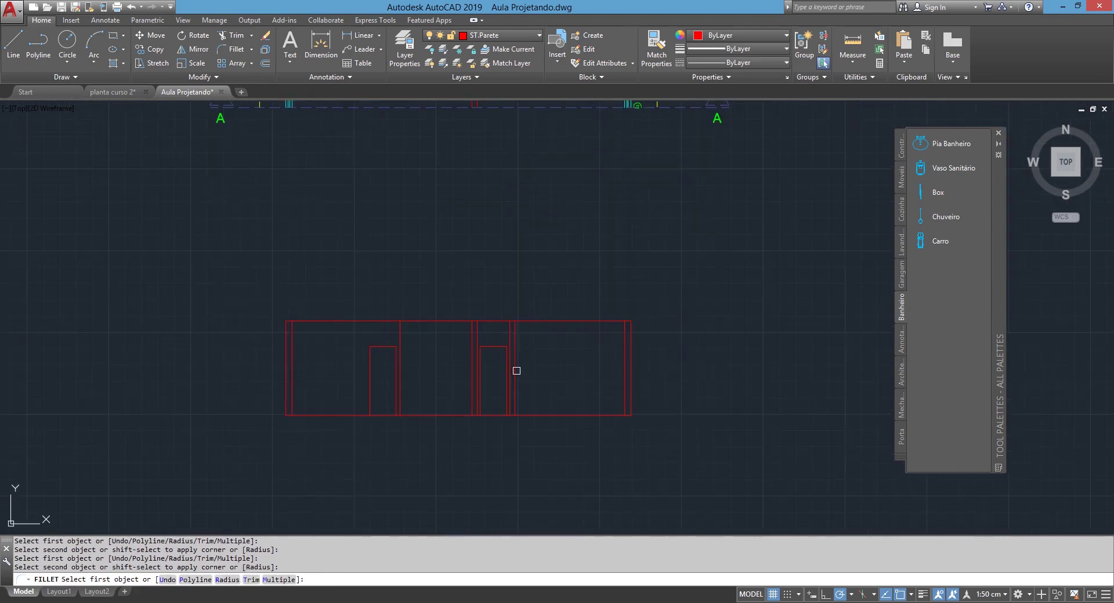
key(Escape)
text(a)
key(Return)
scroll(512, 370, down, 3)
scroll(446, 145, up, 2)
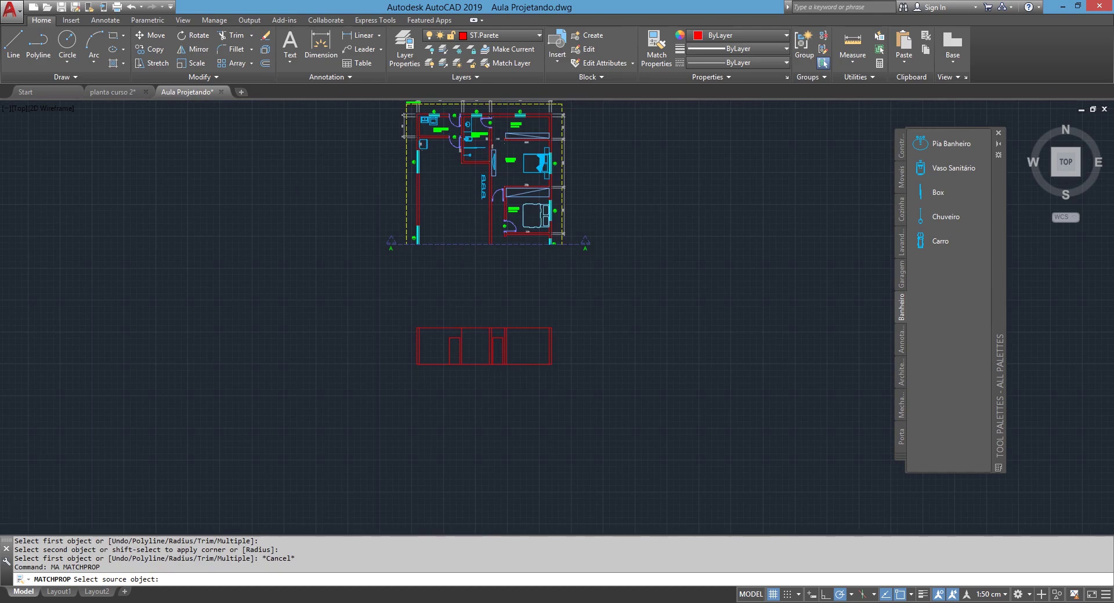
Start matching properties from a source line, then cancel the attempt.
scroll(446, 120, up, 2)
click(446, 109)
scroll(473, 381, up, 2)
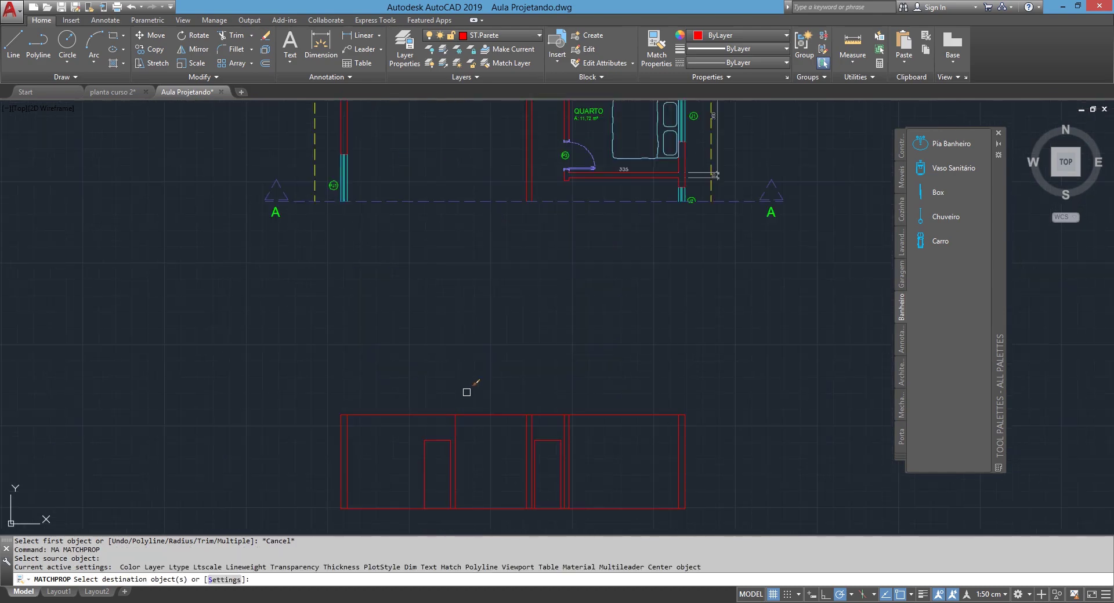
click(421, 445)
key(Escape)
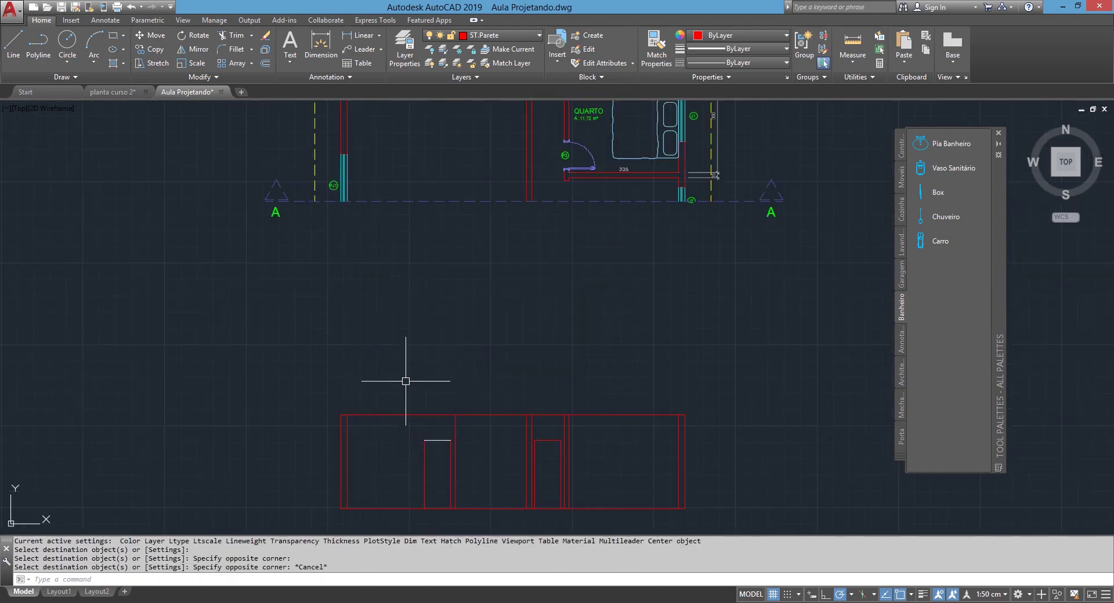
key(Return)
scroll(458, 321, down, 2)
scroll(466, 446, up, 2)
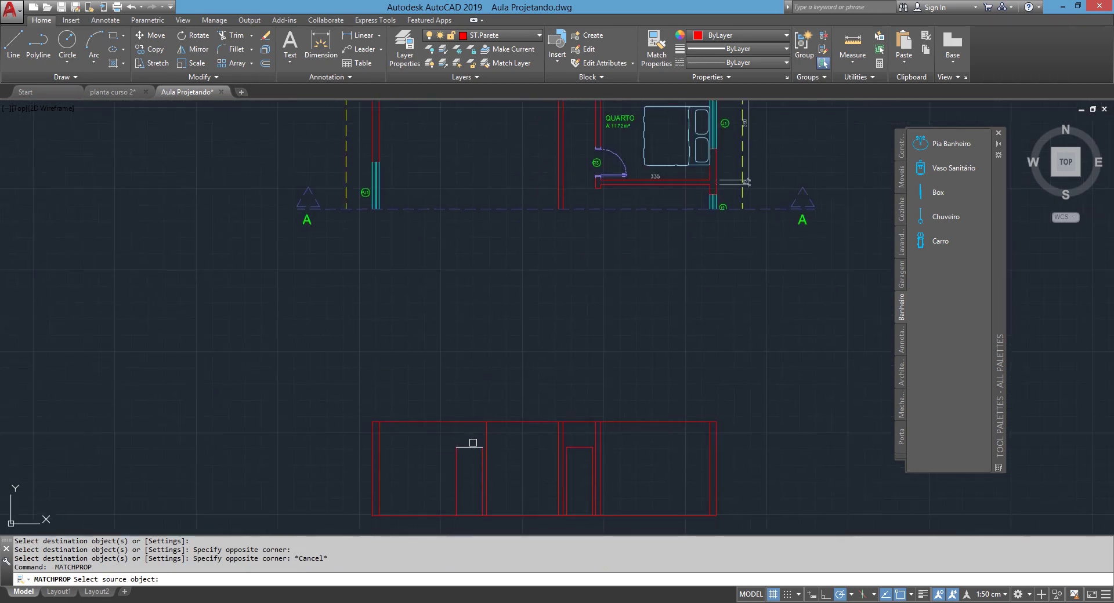
key(Escape)
key(Escape)
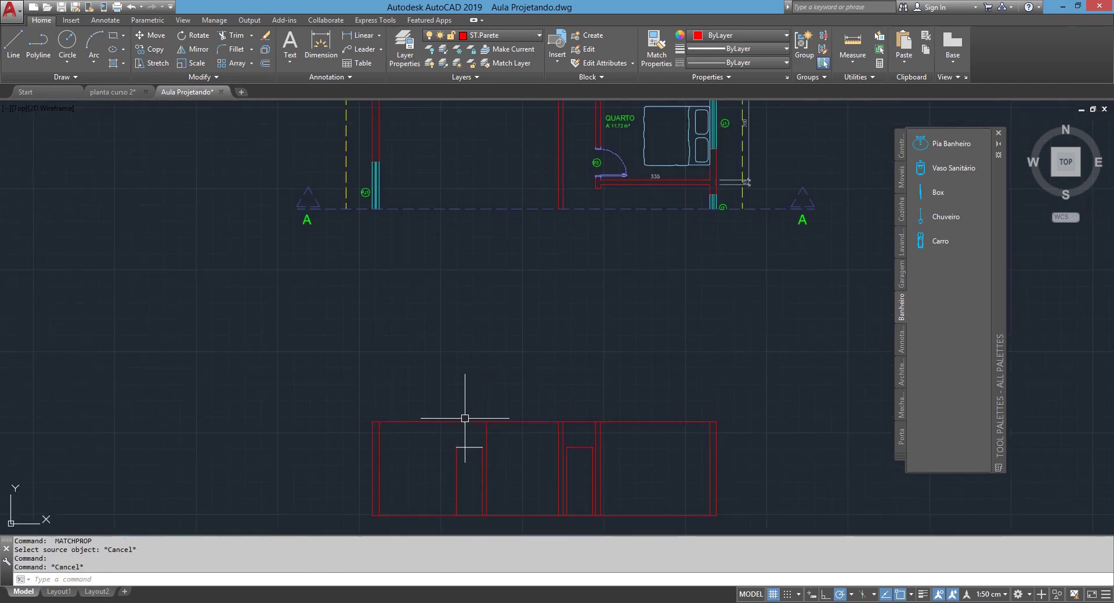
Match the plan door's properties onto the left elevation door outline and another outline.
text(ma)
key(Return)
click(625, 154)
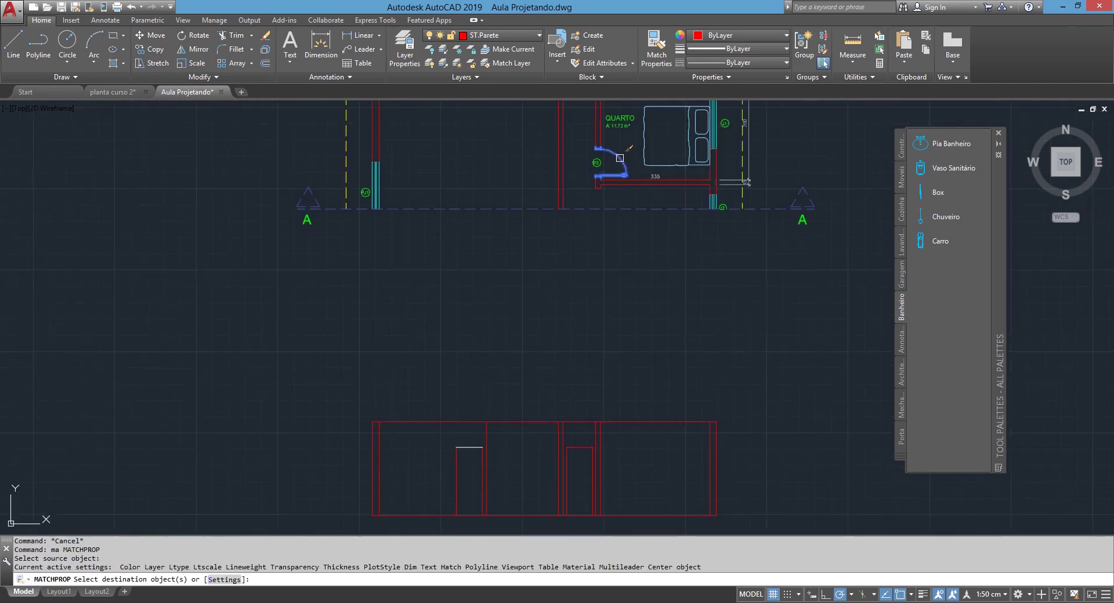
scroll(486, 421, up, 2)
scroll(485, 421, up, 2)
click(482, 434)
click(398, 504)
middle_drag(398, 505, 425, 401)
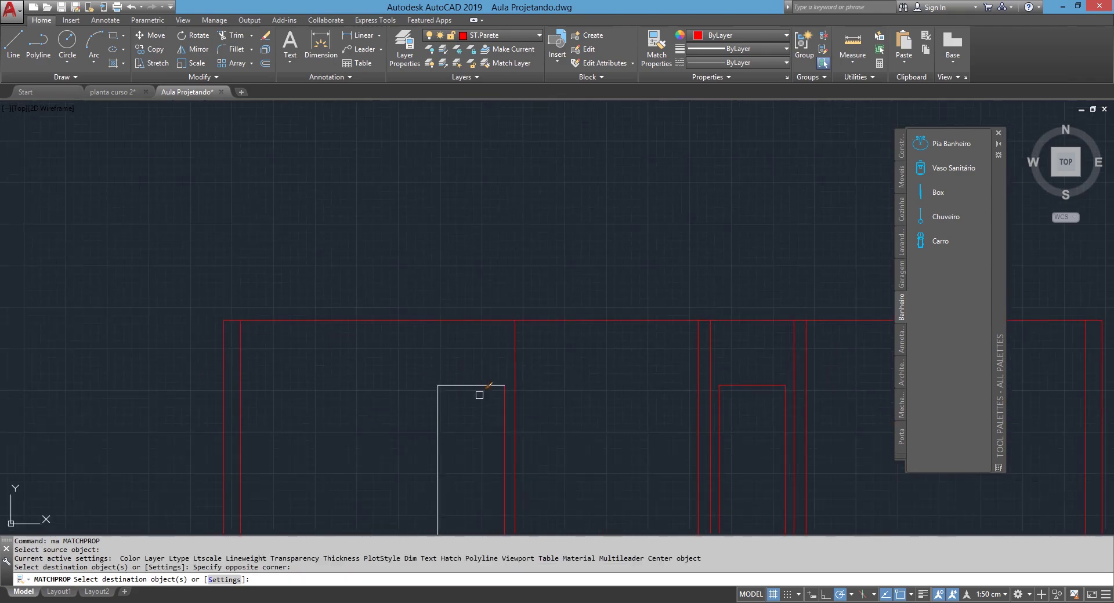
scroll(503, 408, down, 2)
scroll(675, 402, up, 4)
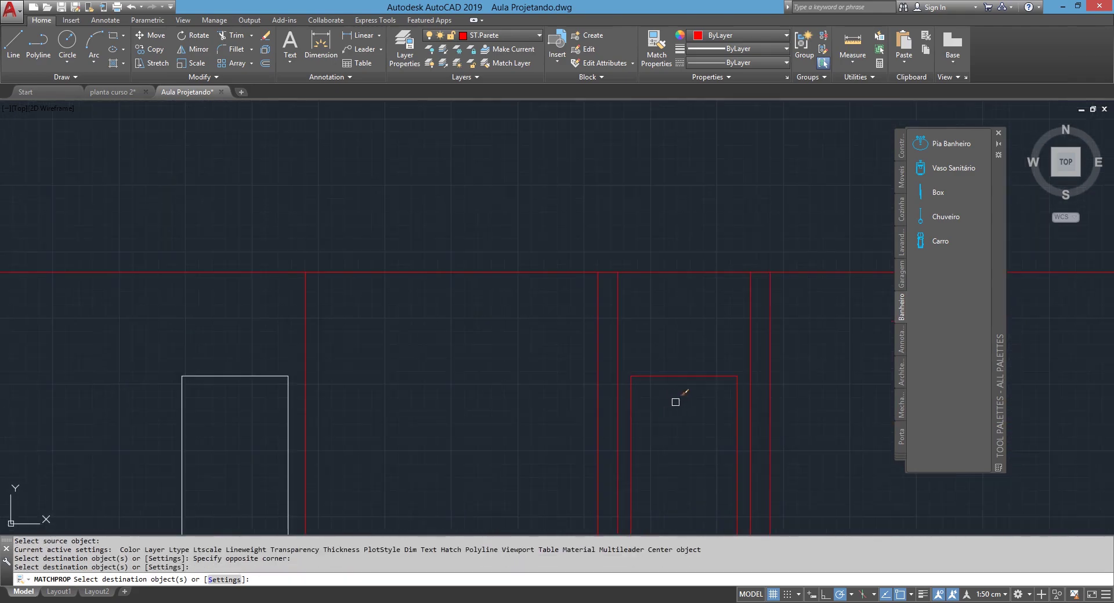
click(740, 358)
click(589, 435)
key(Return)
Pan the view back to the floor plans and clear any active command.
scroll(621, 242, down, 3)
scroll(612, 255, down, 2)
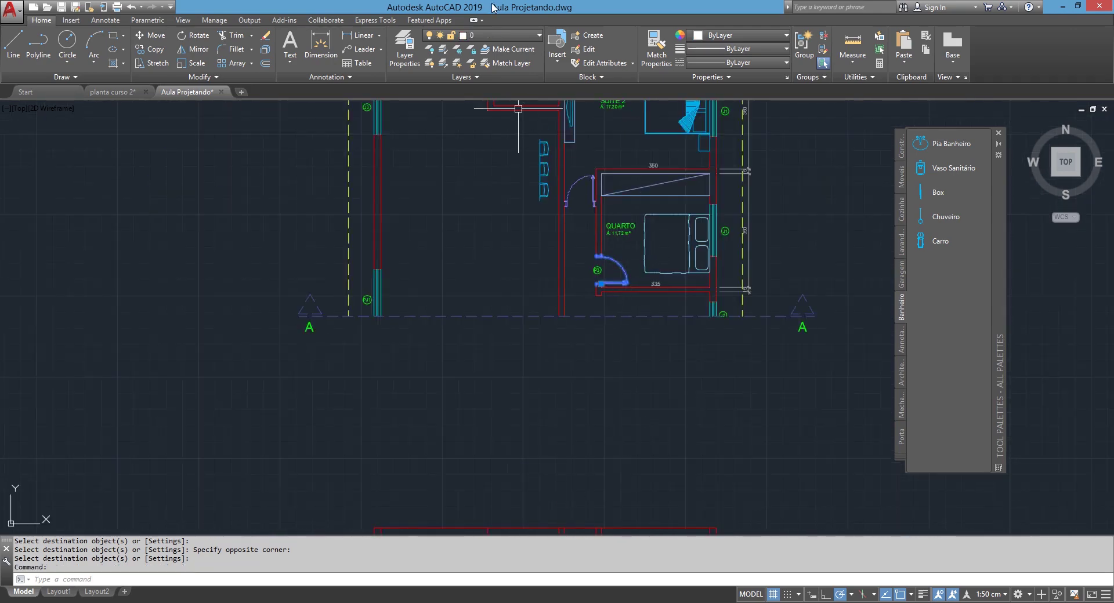
scroll(696, 368, down, 5)
middle_drag(216, 380, 353, 379)
scroll(414, 354, up, 5)
key(Escape)
scroll(464, 278, up, 2)
scroll(490, 235, up, 1)
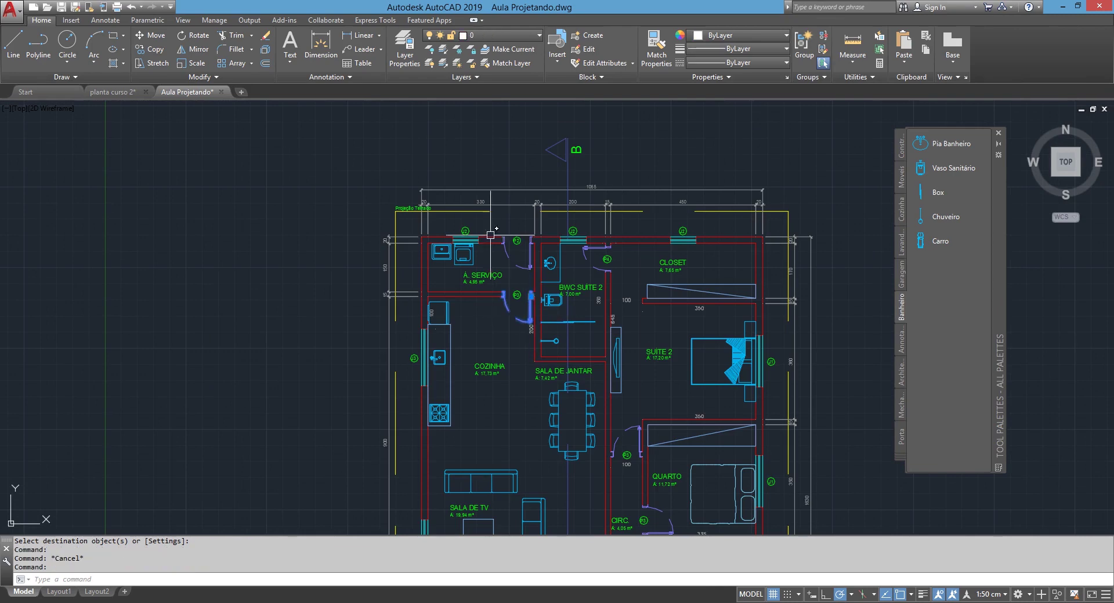
click(521, 36)
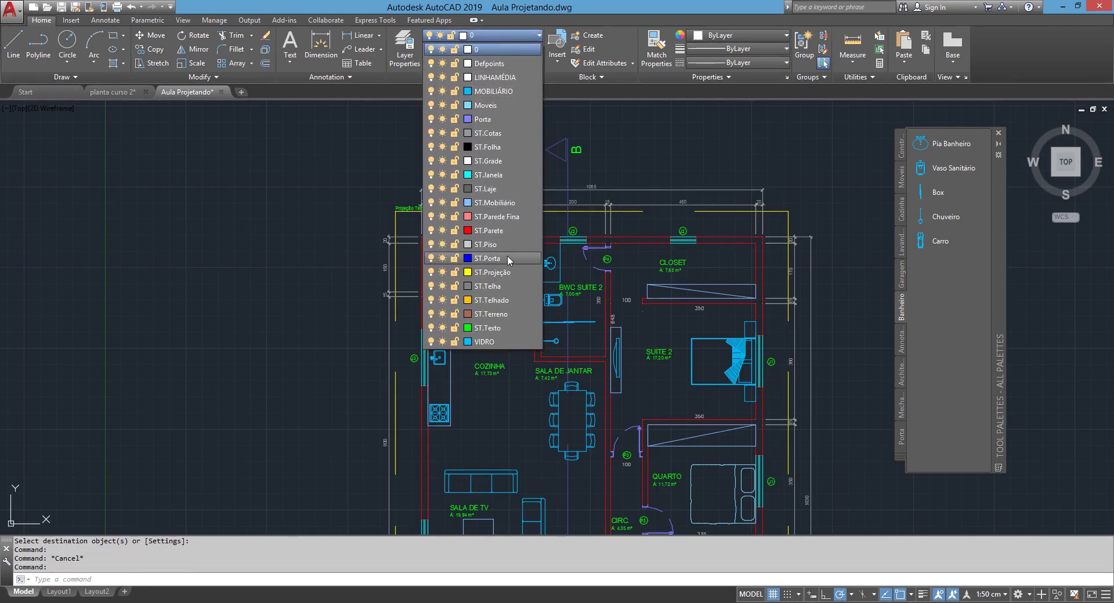
Make ST.Porta the current layer.
click(521, 259)
scroll(521, 259, up, 2)
key(Escape)
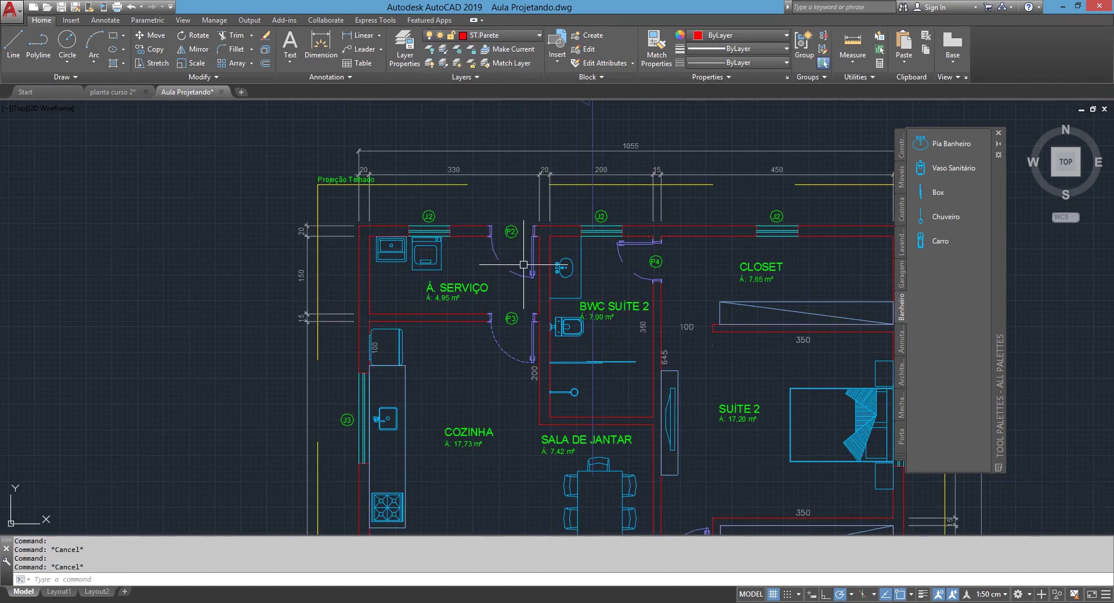
click(562, 579)
Match door P3's properties onto doors P2, P4, another door and the circulation door.
text(ea)
key(Return)
click(510, 356)
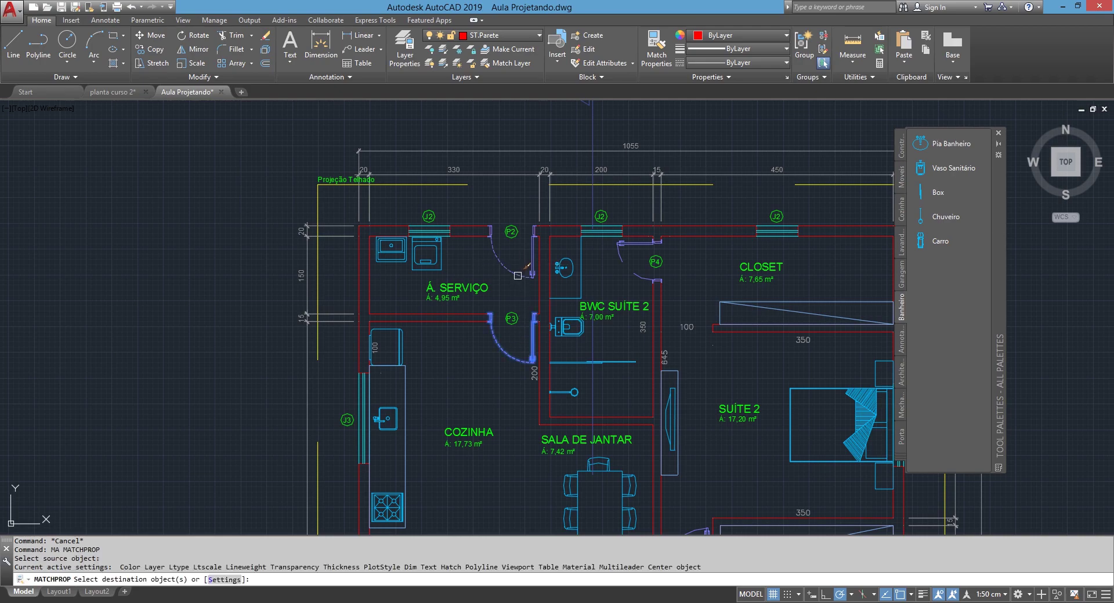
click(517, 275)
click(624, 259)
middle_drag(625, 259, 539, 151)
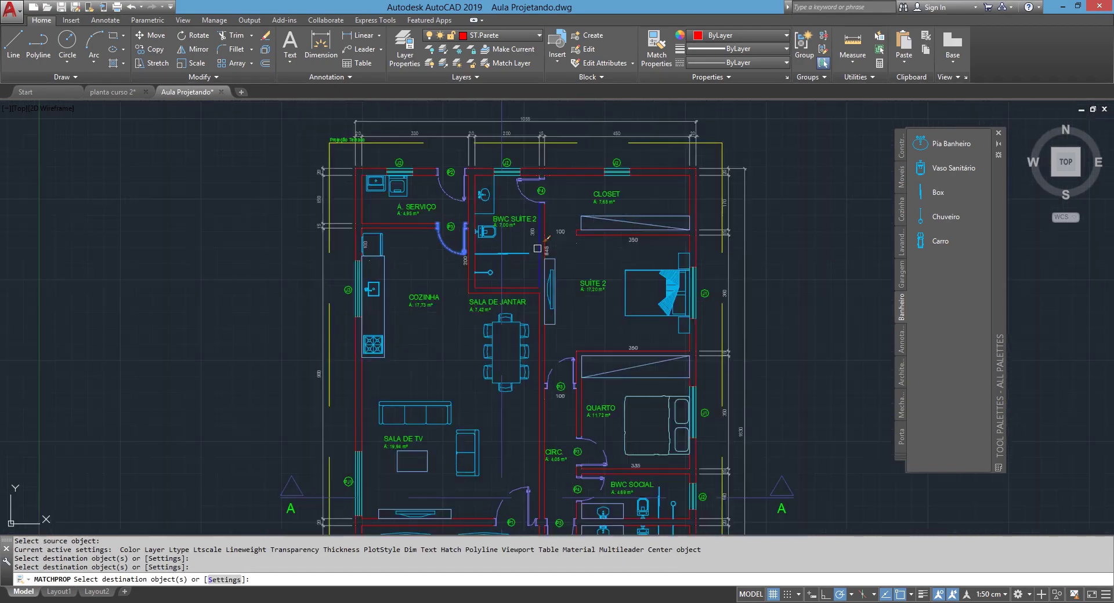
scroll(558, 365, up, 2)
click(589, 337)
scroll(588, 336, down, 2)
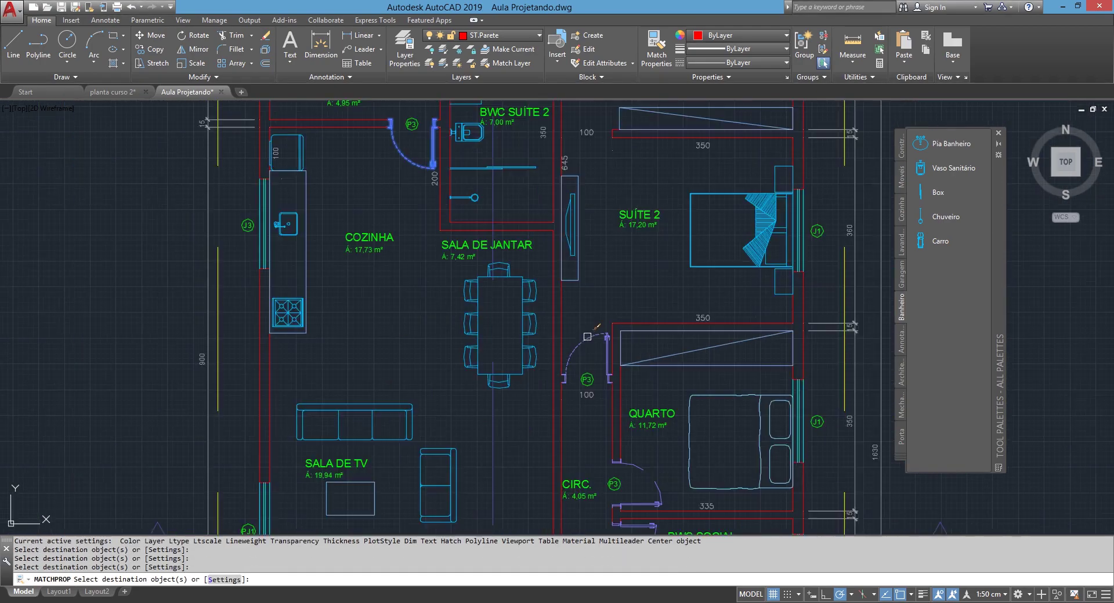
click(655, 482)
Apply door P3's properties to both elevation door outlines, turning them blue.
middle_drag(656, 483, 603, 222)
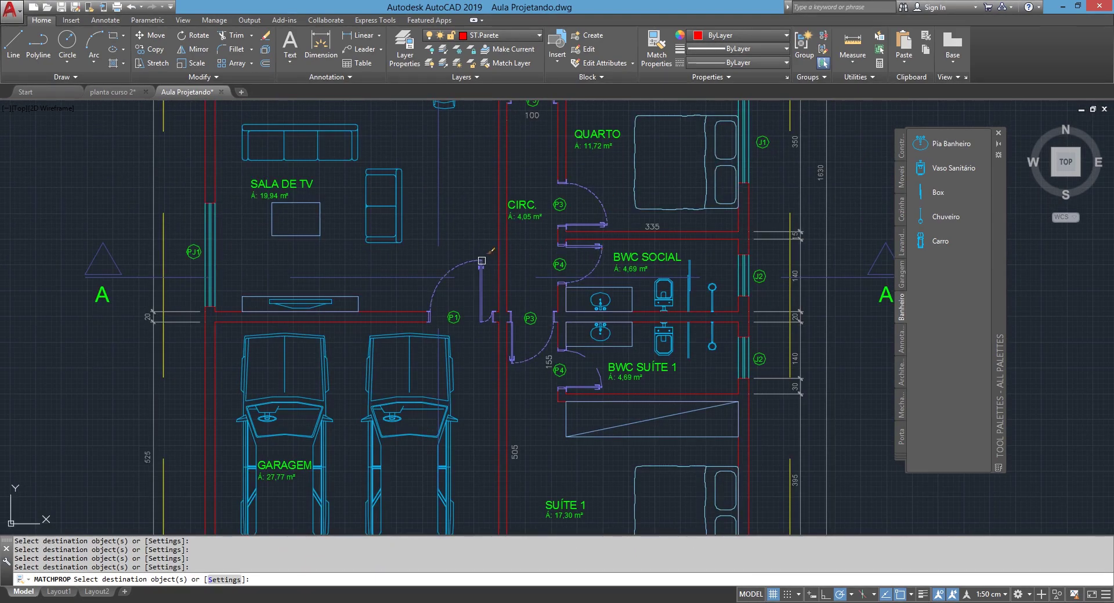
scroll(482, 261, down, 3)
scroll(698, 420, down, 2)
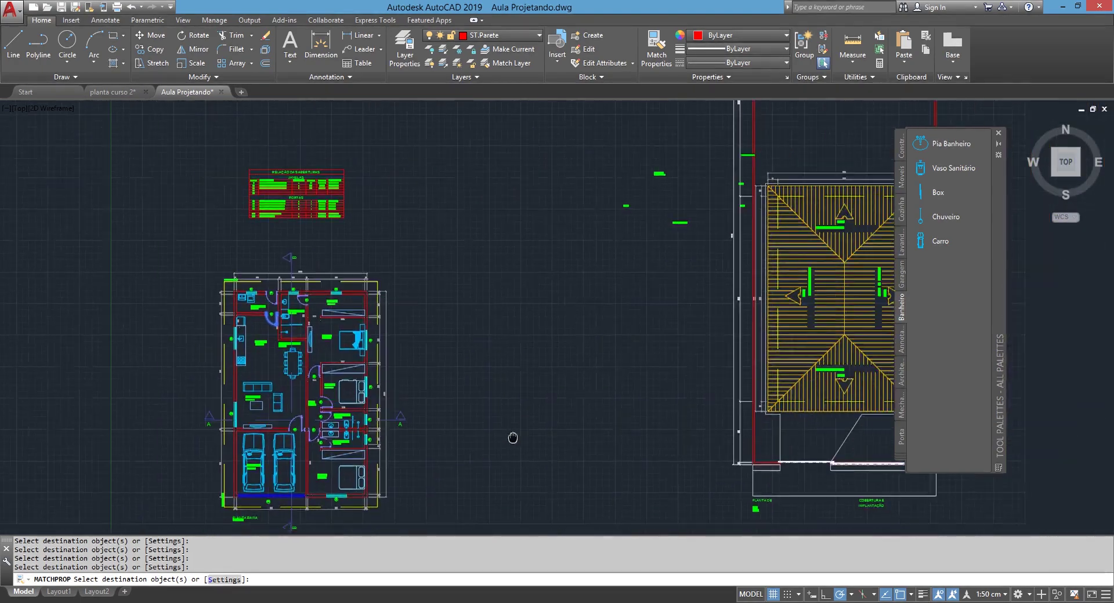
middle_drag(698, 419, 503, 396)
scroll(277, 308, up, 4)
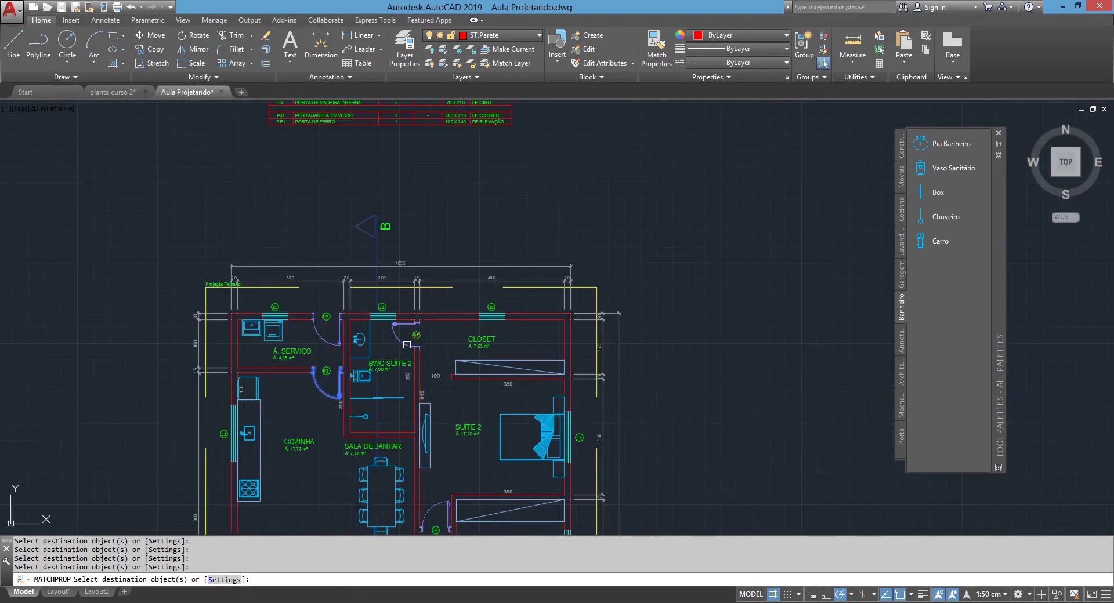
scroll(369, 334, down, 3)
middle_drag(369, 333, 96, 328)
scroll(832, 397, up, 4)
middle_drag(833, 397, 243, 397)
scroll(294, 369, up, 6)
click(498, 303)
click(387, 393)
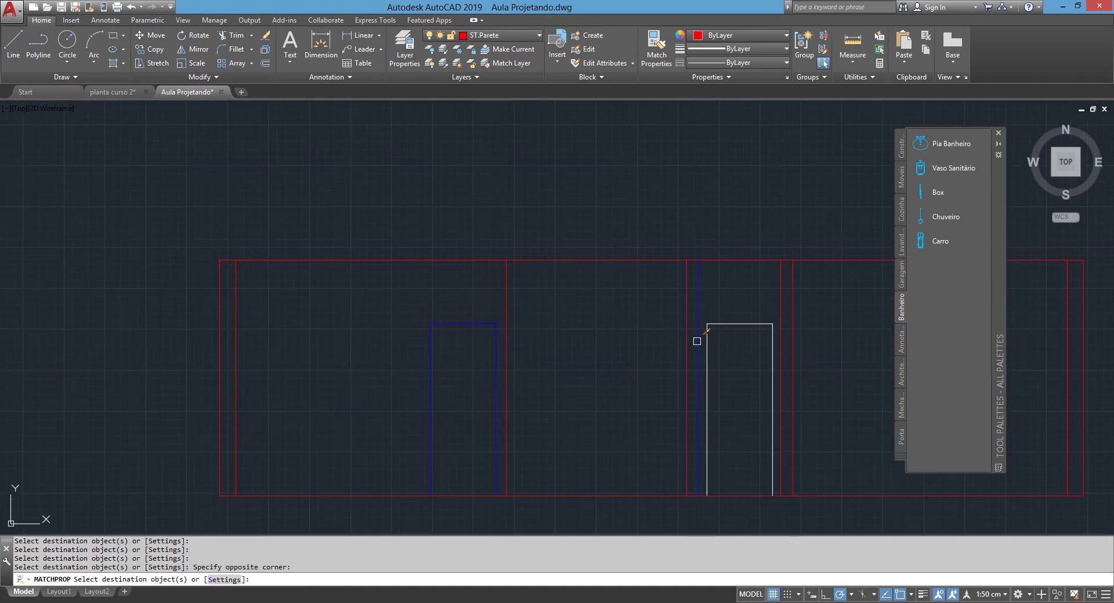
click(774, 314)
click(708, 382)
scroll(703, 263, down, 8)
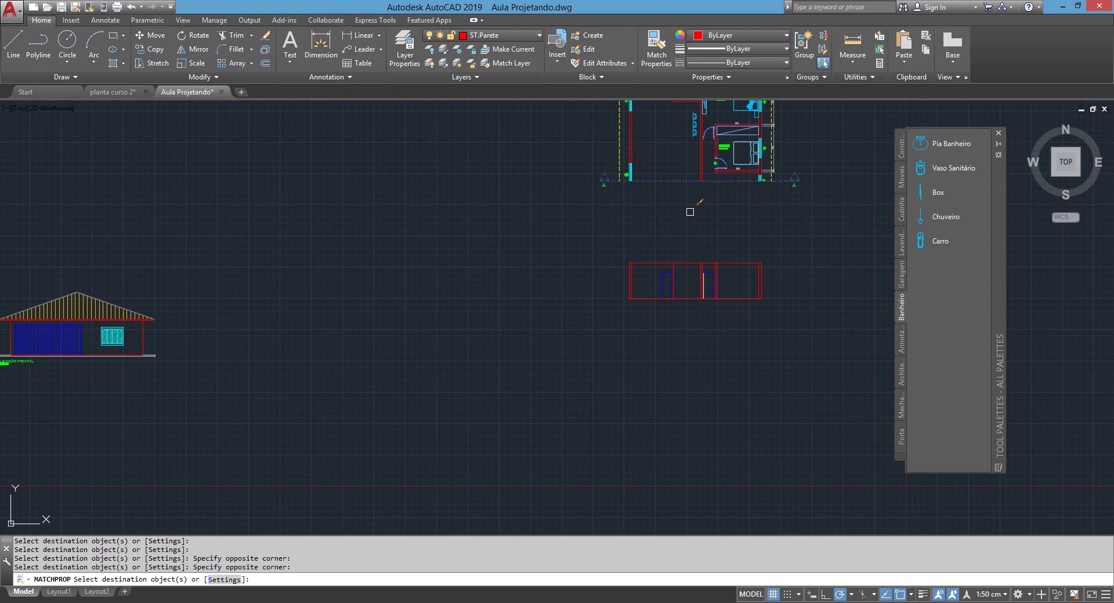
Finish the door property matching and zoom to the elevation's left wall.
scroll(716, 253, up, 8)
key(Return)
scroll(566, 177, down, 2)
scroll(550, 255, down, 4)
scroll(634, 212, down, 3)
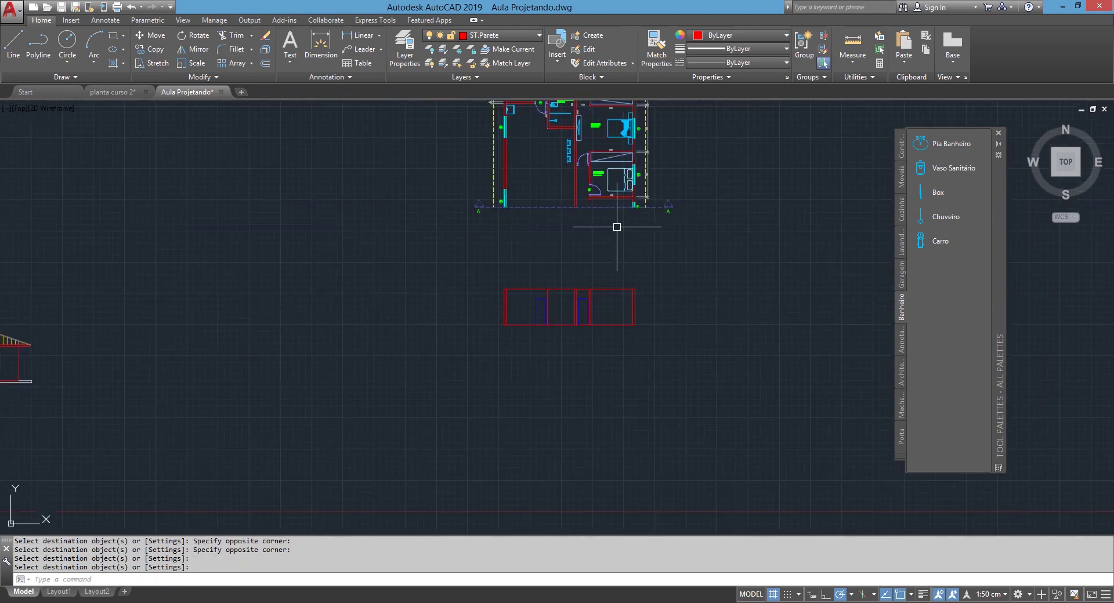
scroll(617, 227, up, 2)
scroll(476, 191, up, 3)
scroll(499, 261, down, 3)
scroll(514, 323, up, 3)
Draw a short horizontal line across the left wall and trim the verticals below it.
text(l)
key(Return)
scroll(534, 266, up, 2)
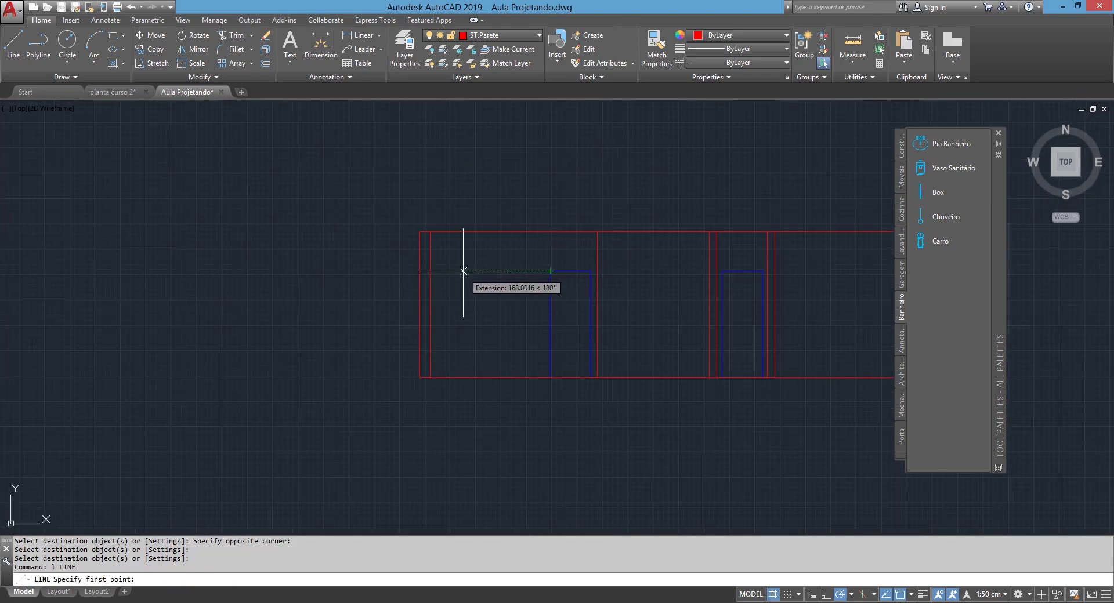
click(420, 271)
click(429, 271)
key(Return)
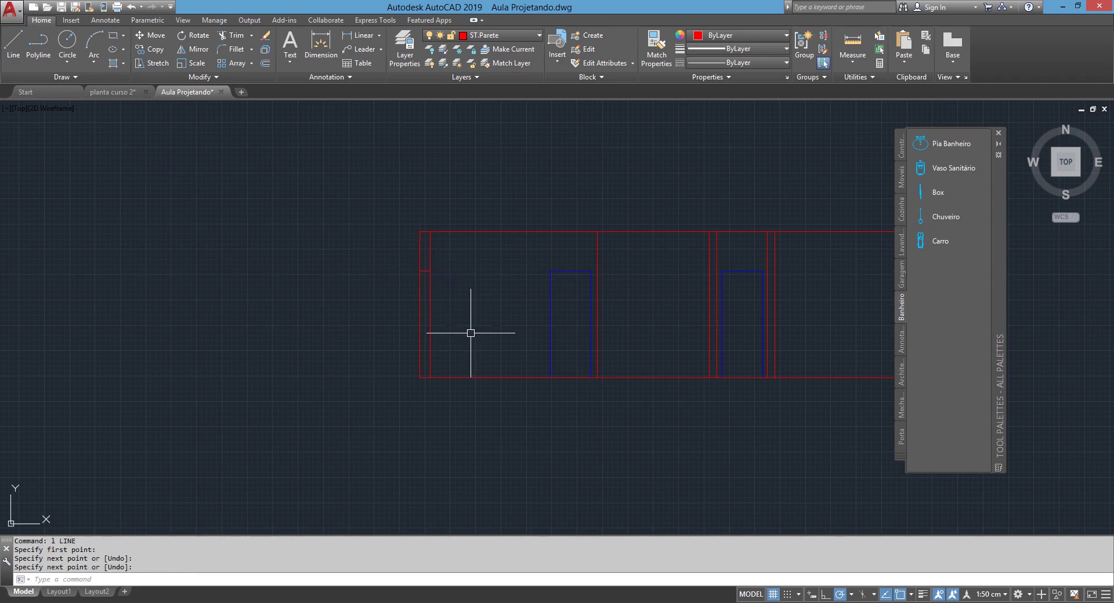
text(tr)
key(Return)
key(Return)
drag(460, 323, 379, 312)
key(Escape)
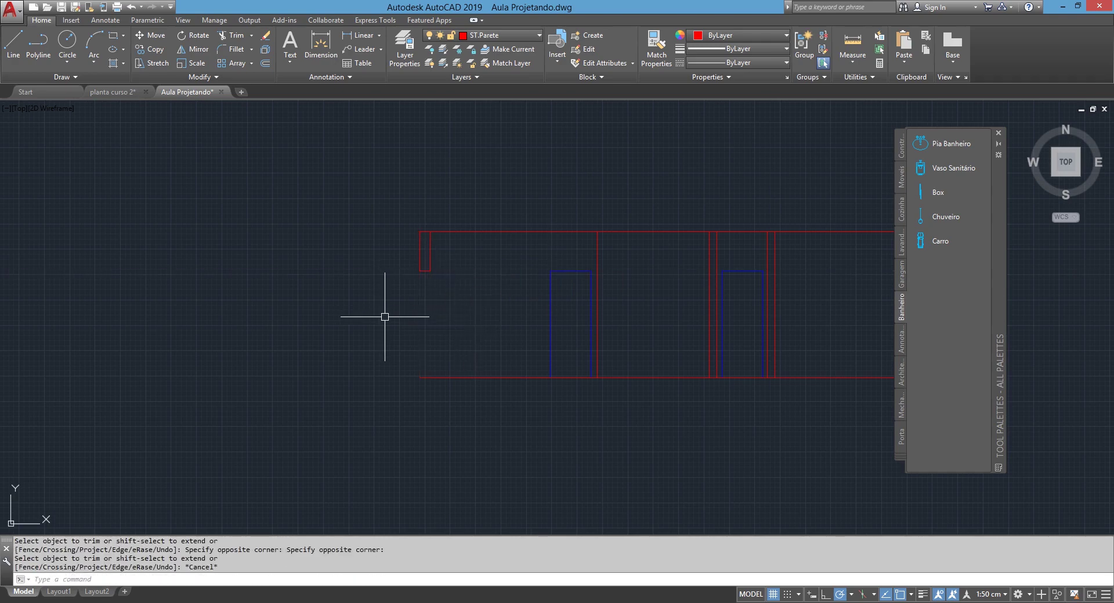
Select the window in the plan for copying.
text(l)
key(Return)
scroll(384, 316, down, 4)
scroll(406, 127, up, 2)
key(Escape)
click(417, 142)
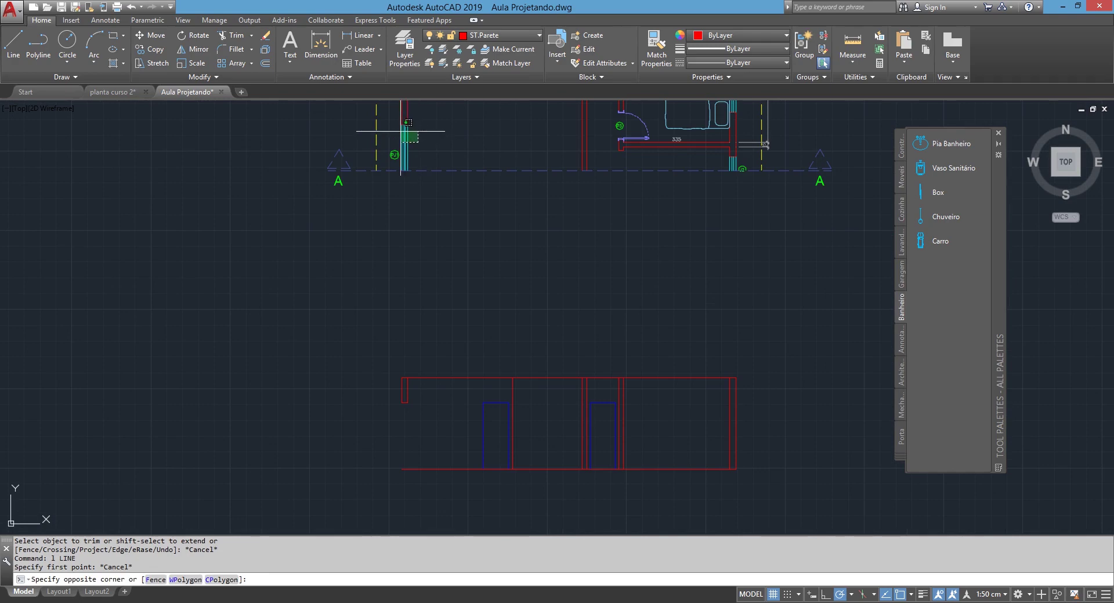
click(399, 131)
Copy the plan window into the elevation's left opening, then cancel a trial stretch.
key(Return)
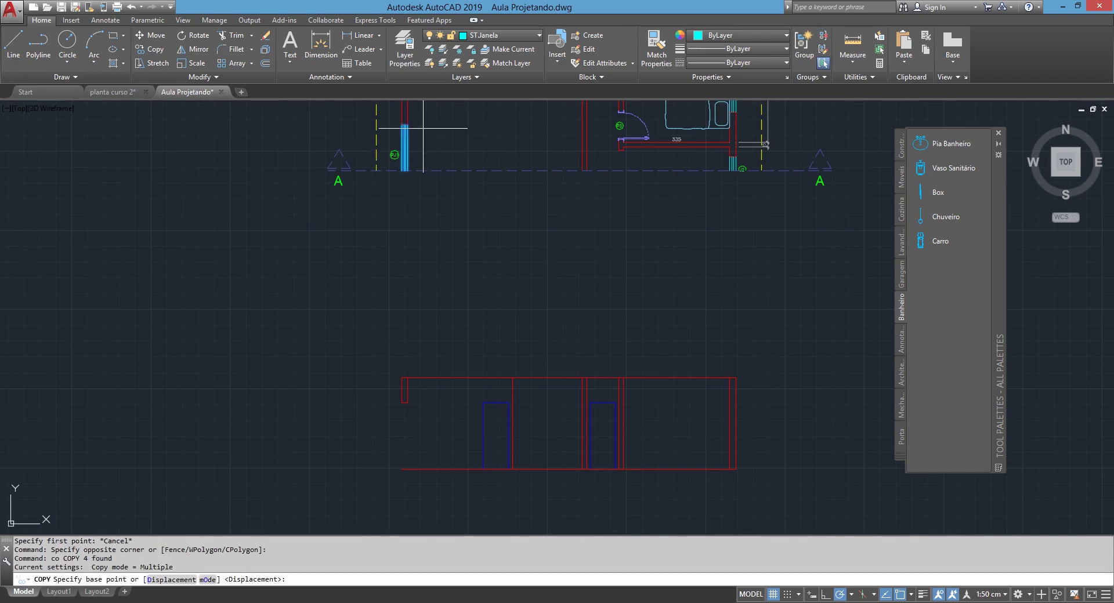
text(s)
key(Return)
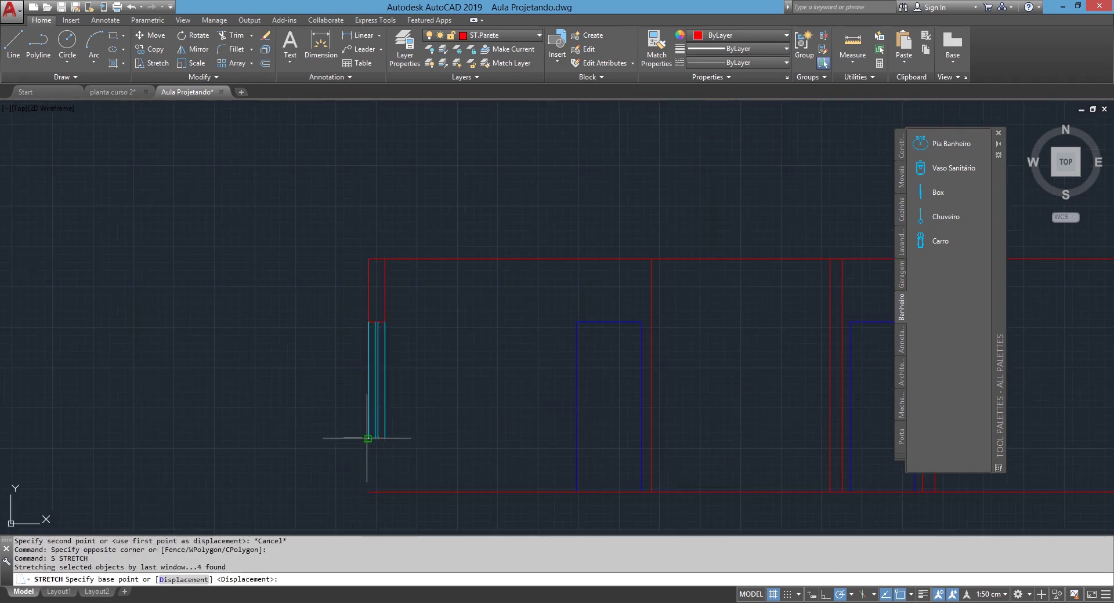
click(368, 440)
key(Escape)
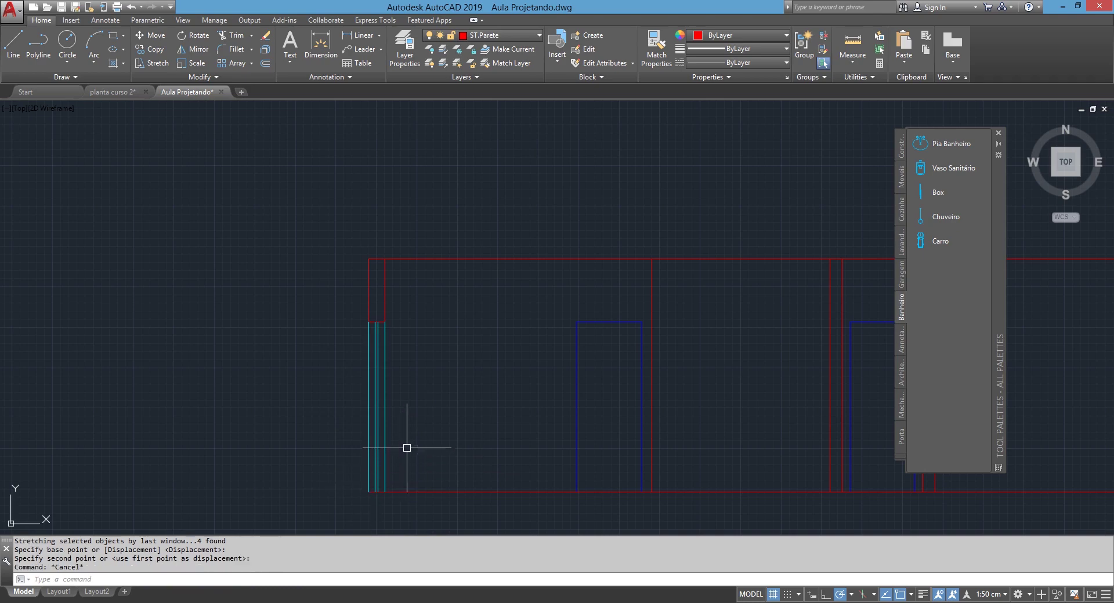
Zoom to bring the RELAÇÃO DAS ABERTURAS openings schedule into view.
scroll(400, 458, down, 2)
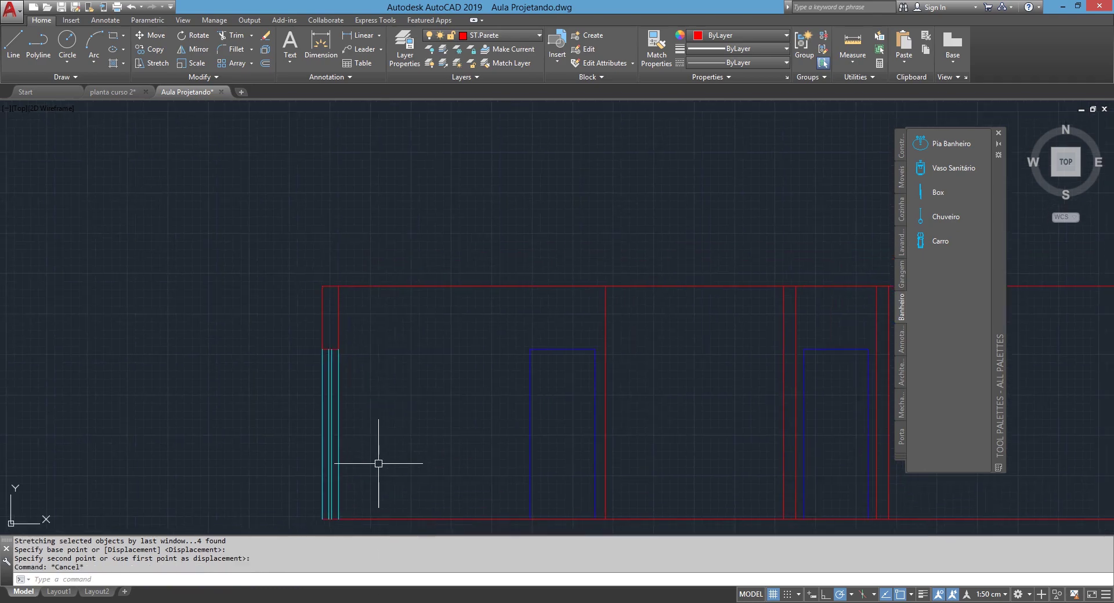
scroll(380, 458, down, 2)
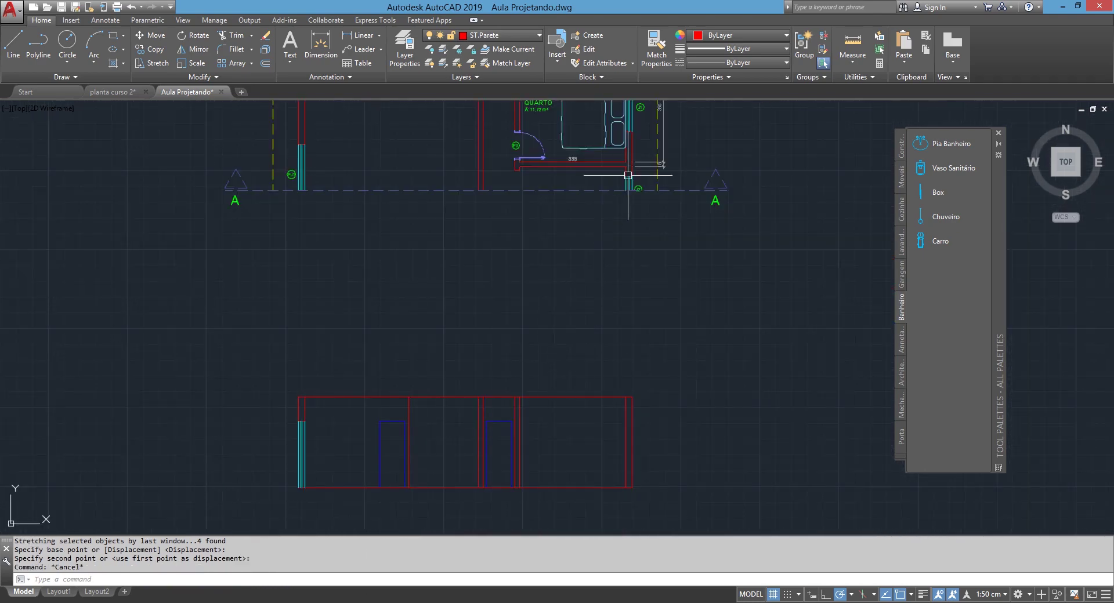
scroll(617, 179, up, 3)
scroll(589, 248, down, 5)
scroll(406, 272, down, 2)
scroll(385, 228, up, 3)
scroll(360, 231, up, 4)
scroll(315, 250, up, 3)
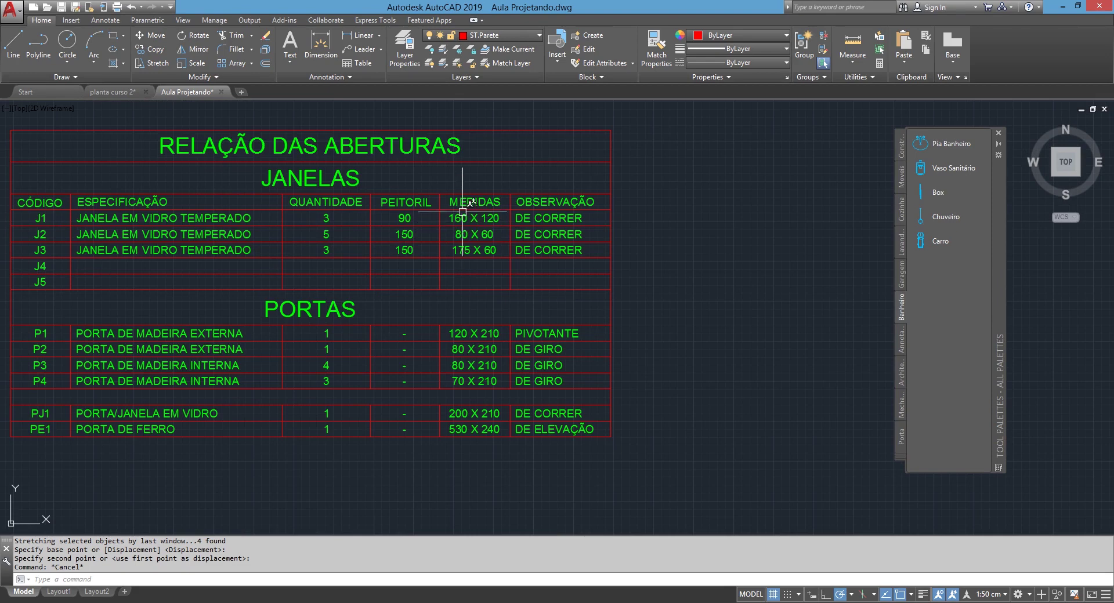
Draw a short horizontal line at door head height ending at the right wall.
scroll(567, 260, down, 8)
middle_drag(567, 261, 249, 291)
scroll(663, 334, up, 2)
middle_drag(663, 335, 498, 377)
scroll(609, 336, up, 5)
scroll(576, 357, up, 3)
text(l)
key(Return)
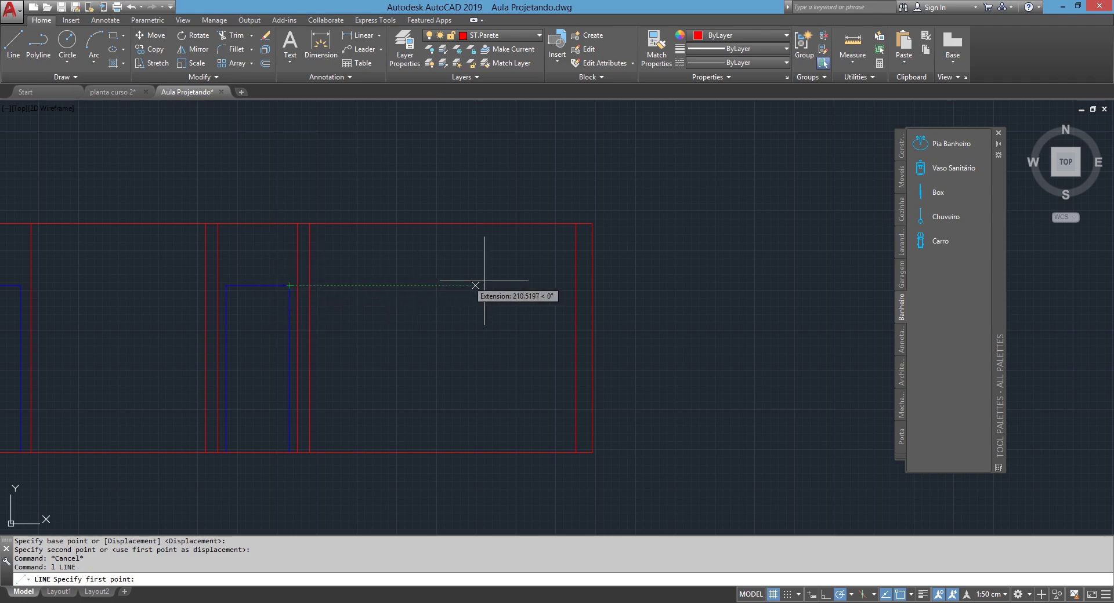
click(576, 285)
click(591, 286)
key(Return)
Offset the short door-head line to place a copy below it.
text(o)
key(Return)
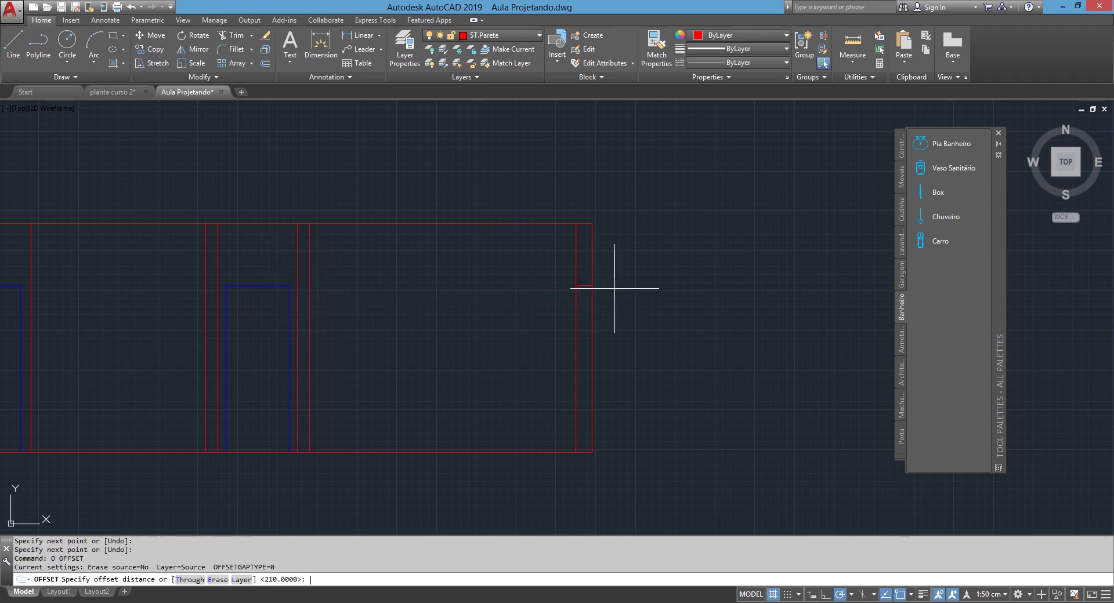
text(0)
key(Return)
click(578, 286)
click(619, 348)
key(Return)
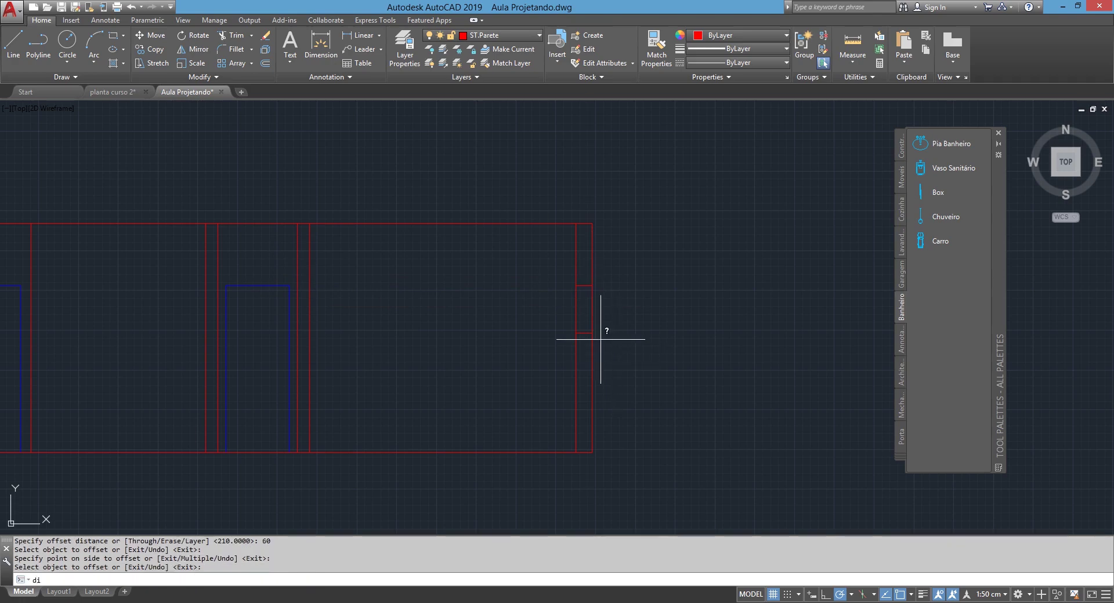
Measure the wall opening height and trim the wall segment across the opening.
key(Return)
click(591, 333)
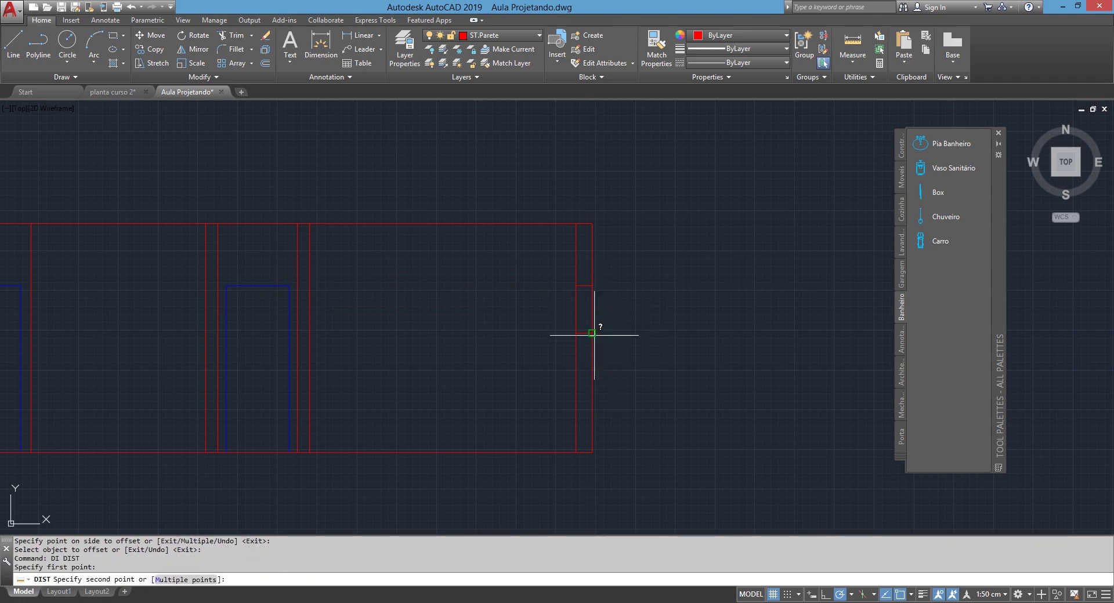
click(591, 453)
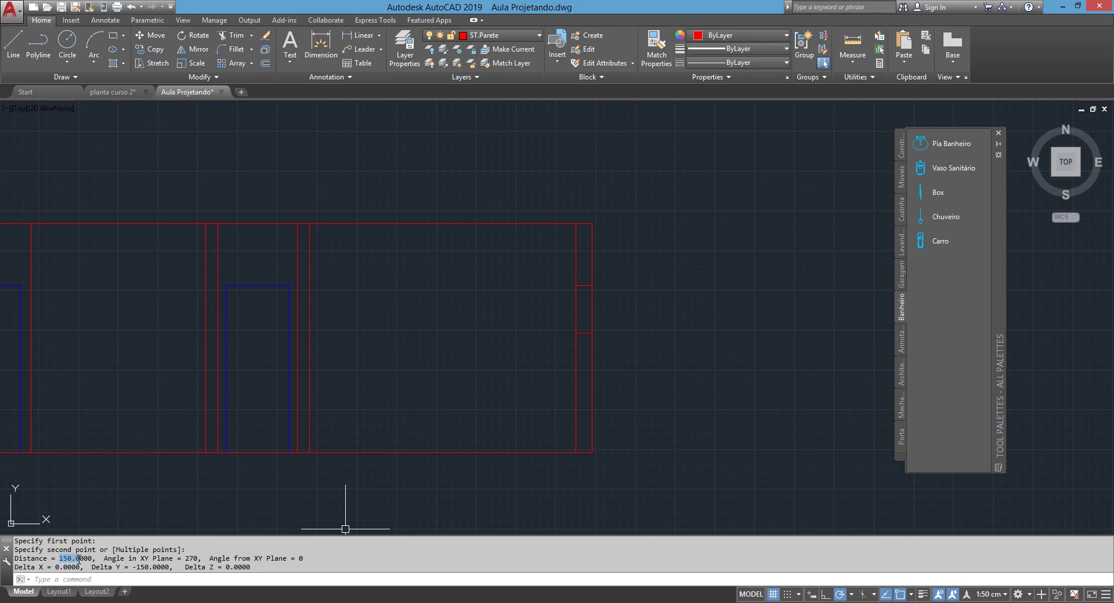
key(Escape)
text(tr)
key(Return)
key(Return)
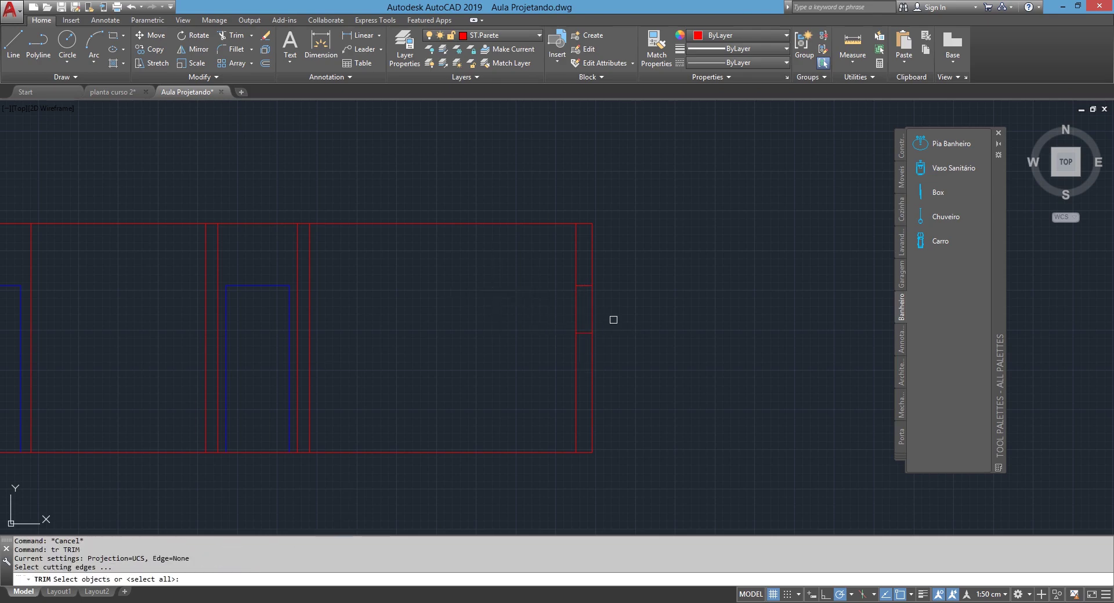
drag(609, 318, 549, 313)
scroll(514, 355, down, 3)
key(Escape)
scroll(531, 140, up, 2)
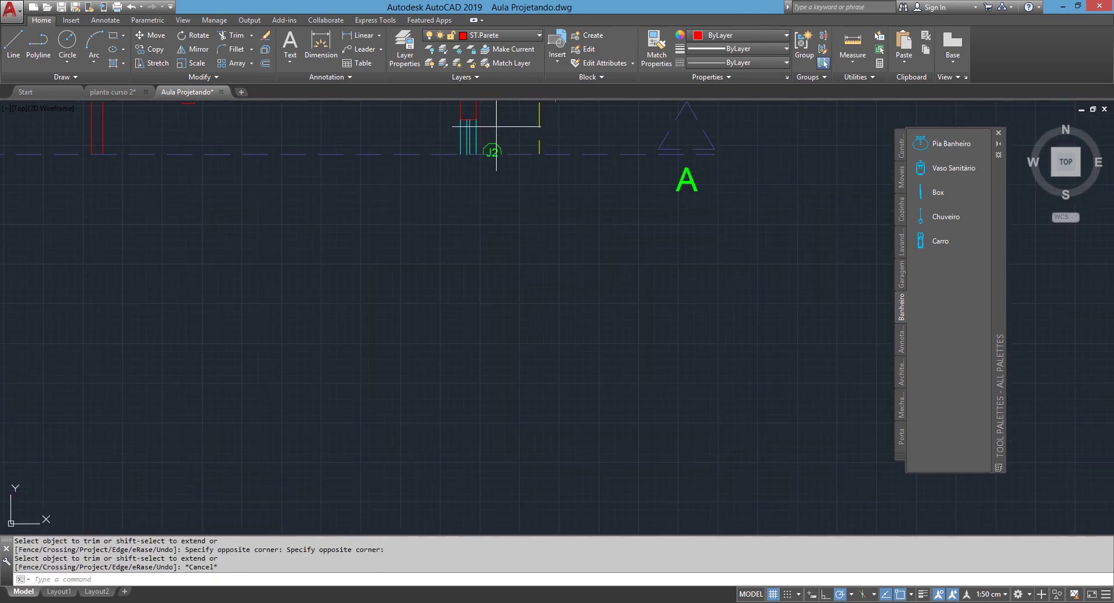
Select the window block and try copying it, cancelling the copy.
drag(485, 145, 454, 127)
text(co)
key(Return)
click(454, 128)
scroll(507, 364, up, 4)
scroll(527, 153, down, 3)
key(Escape)
Crossing-select the window lines and begin stretching them, then cancel.
click(611, 306)
click(530, 294)
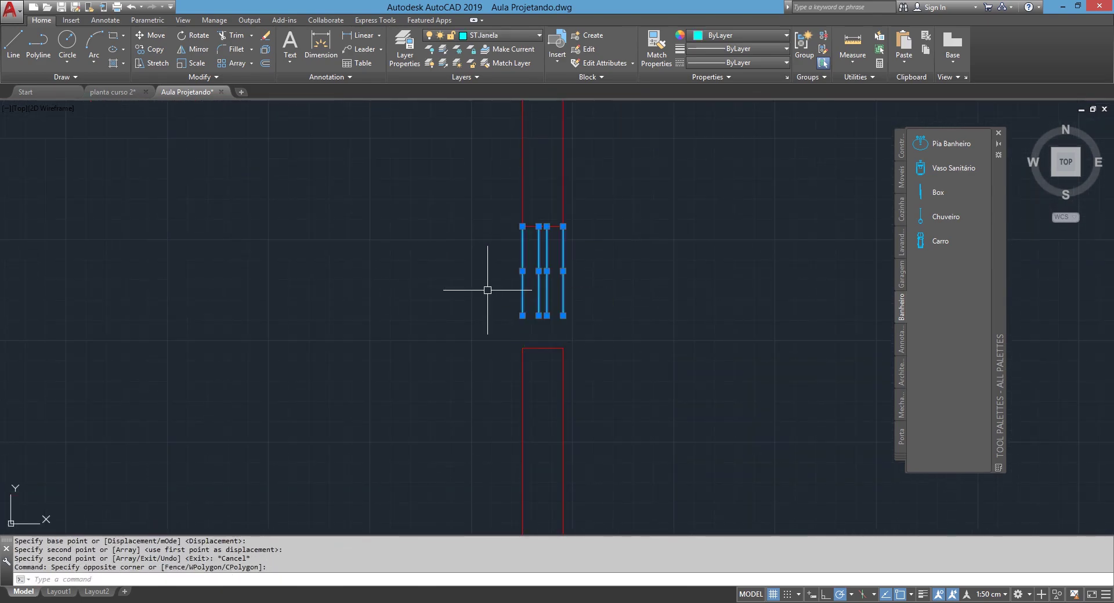
key(Escape)
click(584, 326)
click(473, 308)
text(s)
key(Return)
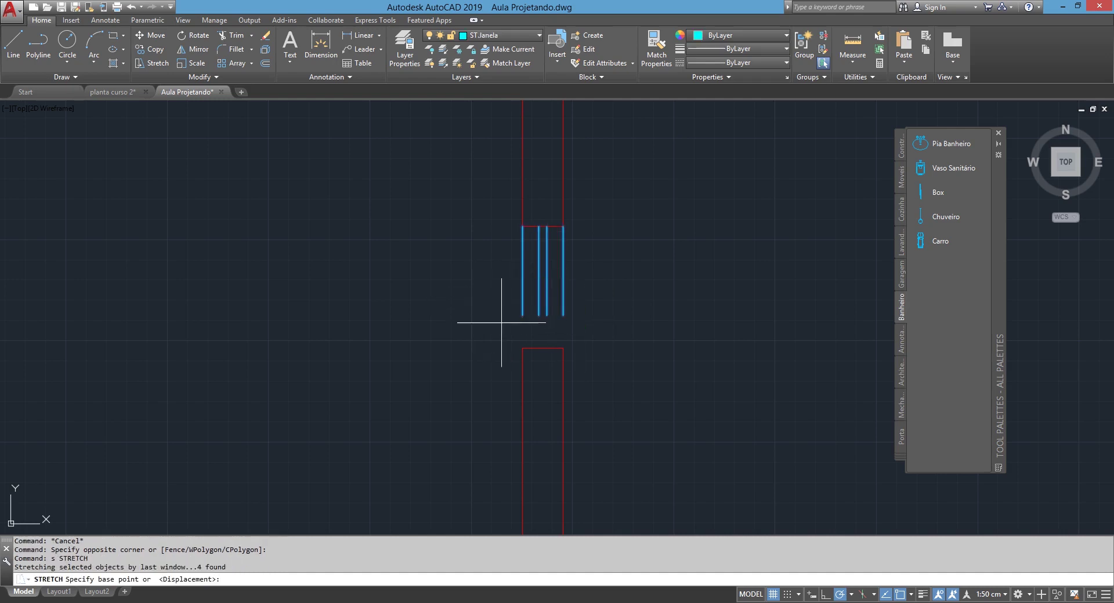
click(515, 315)
key(Escape)
Check the horizontal line at the window top, then deselect it.
scroll(498, 319, down, 4)
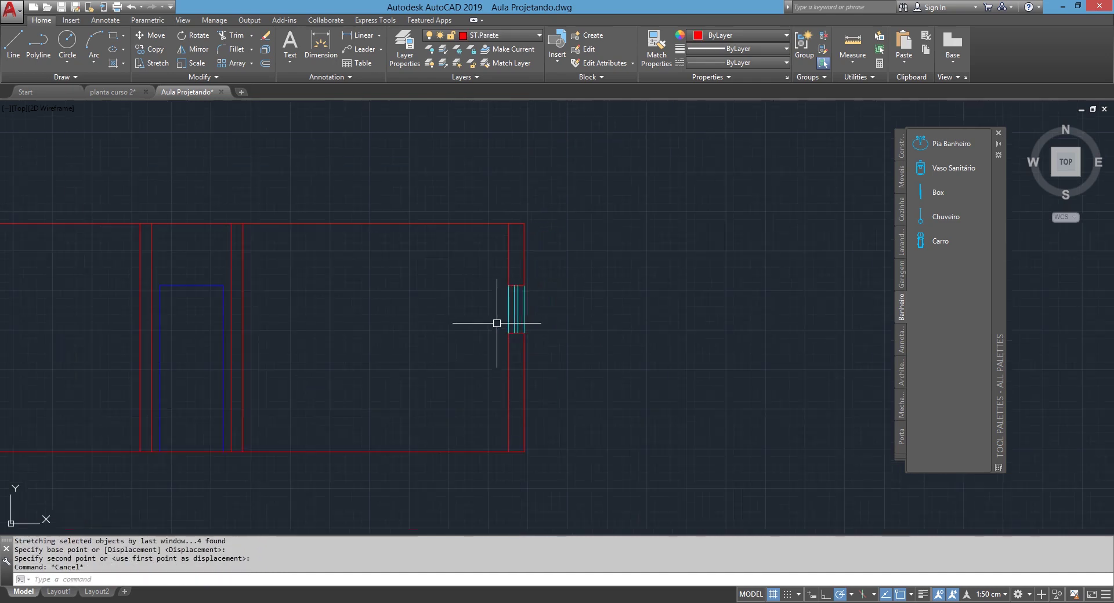
scroll(629, 268, up, 3)
scroll(586, 307, up, 2)
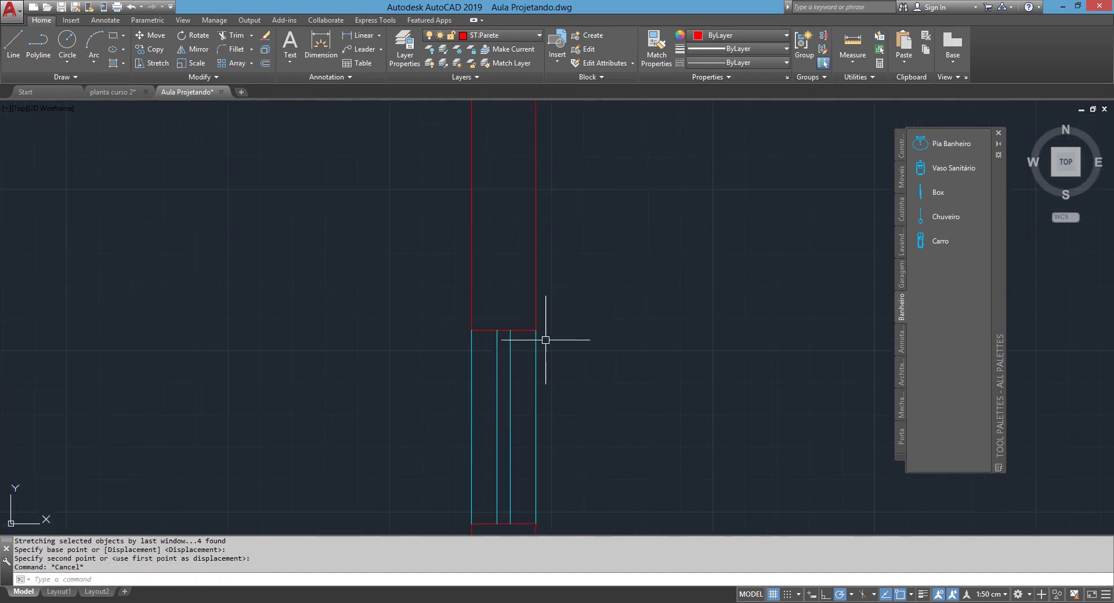
click(497, 329)
key(Escape)
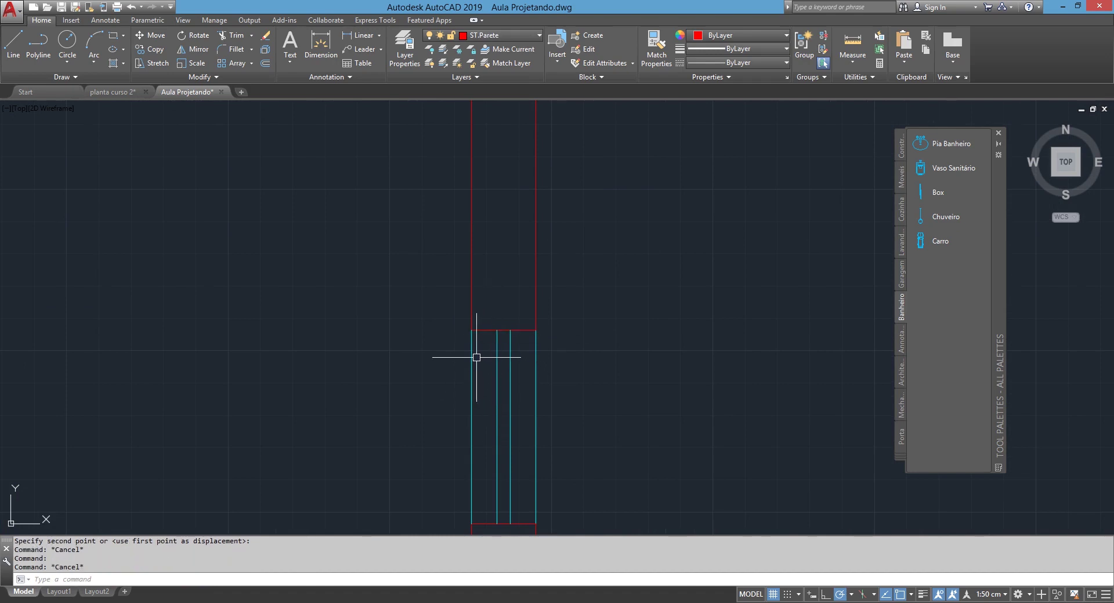
Review the whole wall outline with line weights shown, then hide them again.
middle_drag(457, 374, 750, 464)
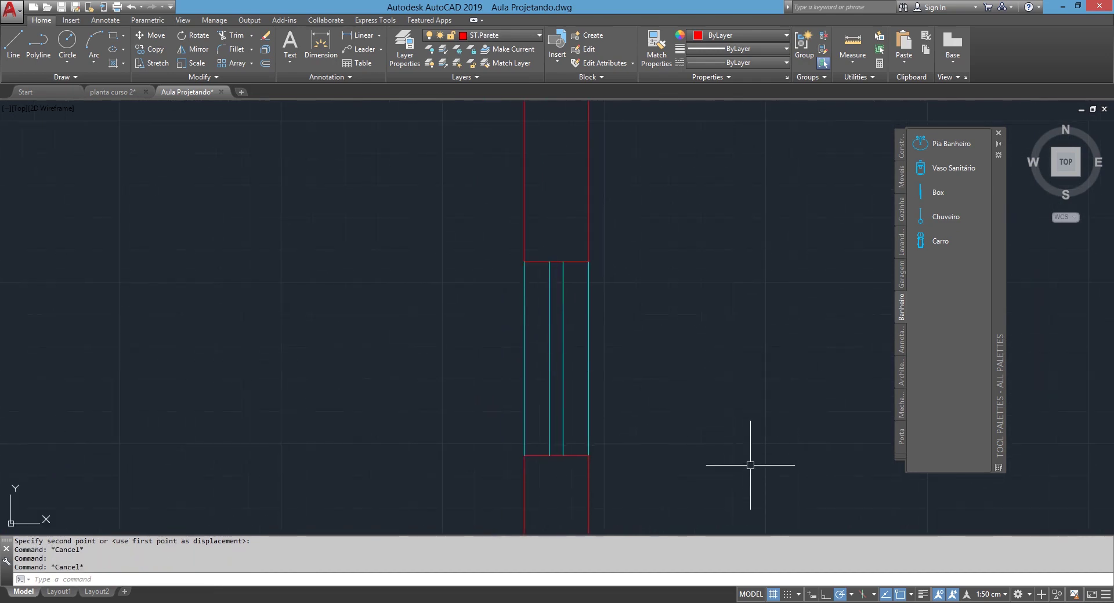
click(922, 595)
scroll(785, 385, down, 3)
scroll(600, 192, down, 3)
mouse_move(462, 189)
middle_down()
mouse_move(505, 271)
mouse_move(598, 368)
middle_up()
click(922, 595)
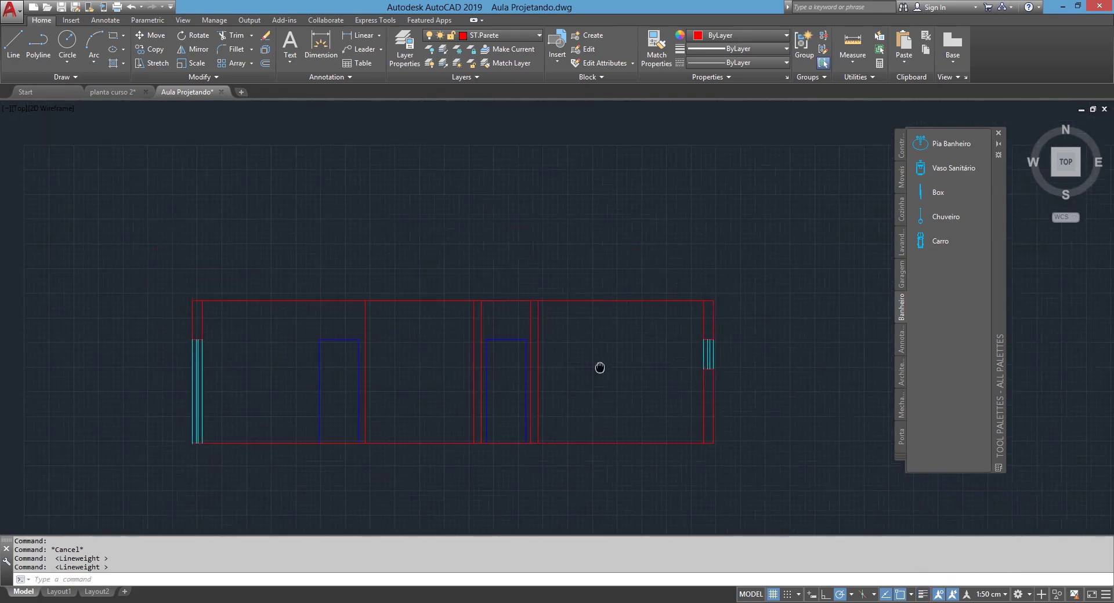
scroll(599, 368, down, 3)
scroll(578, 353, up, 2)
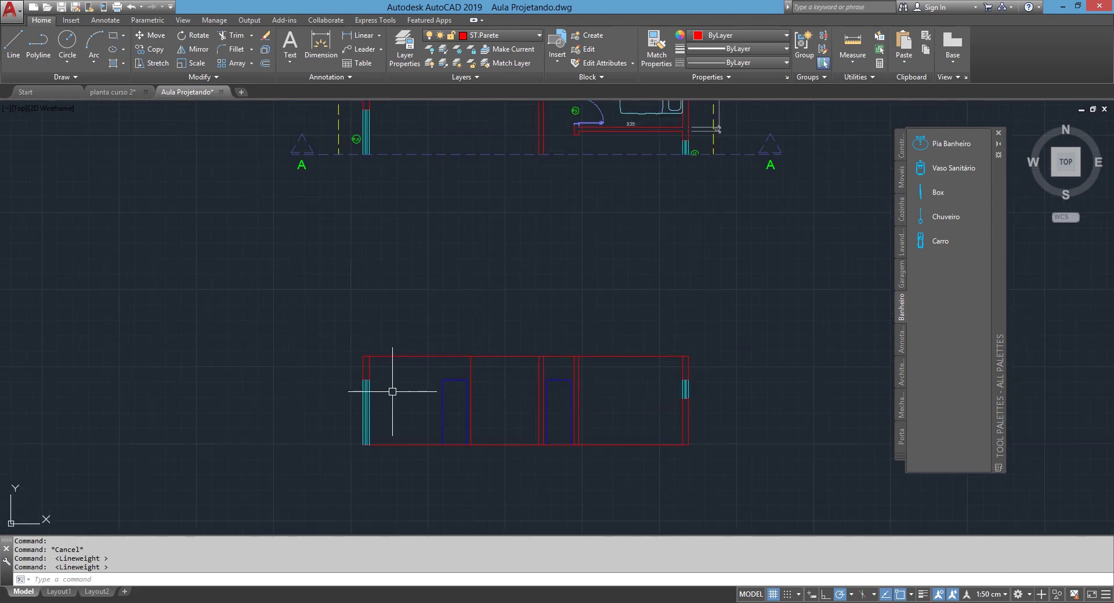
scroll(385, 384, up, 2)
key(Return)
mouse_move(384, 382)
middle_down()
mouse_move(336, 386)
mouse_move(322, 371)
middle_up()
Offset the top wall line downward twice, at distances of 12 and 40.
text(12)
key(Return)
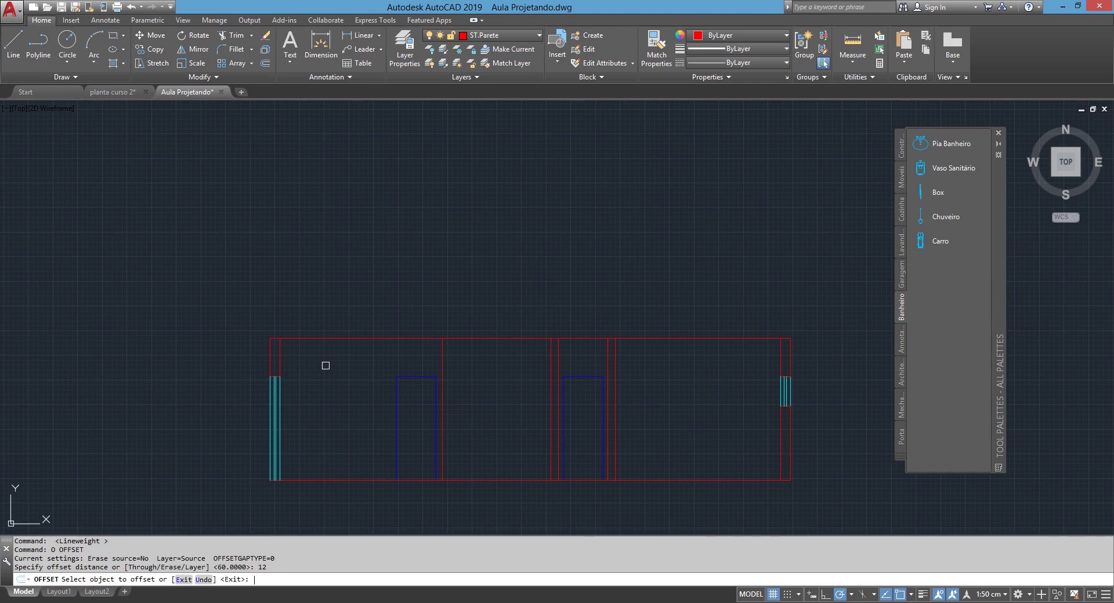
click(351, 339)
click(341, 379)
key(Return)
key(Return)
text(40)
key(Return)
click(372, 341)
click(369, 367)
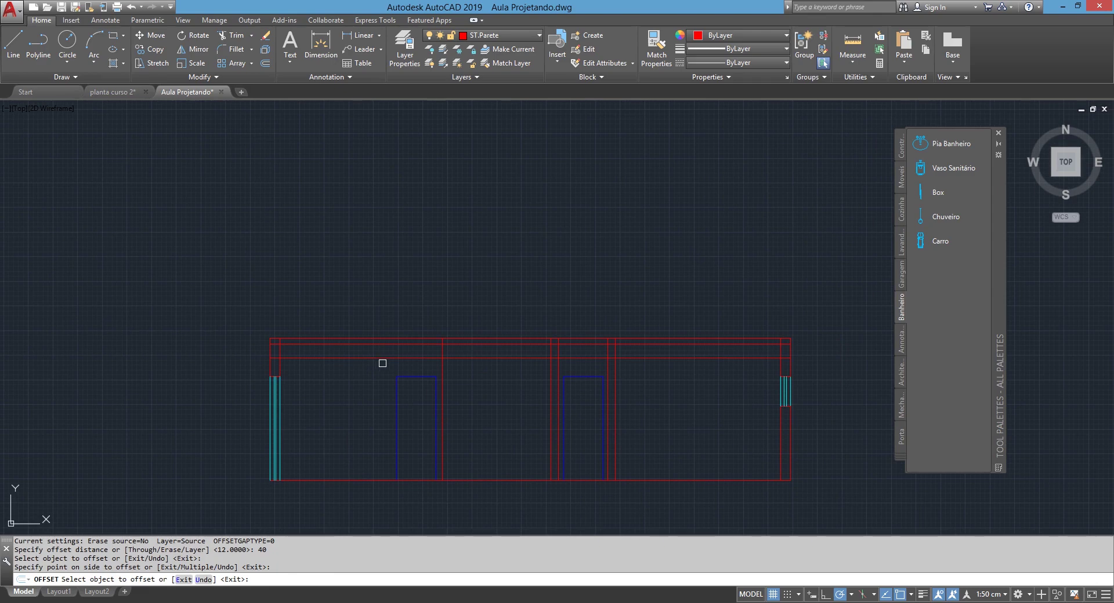
key(Escape)
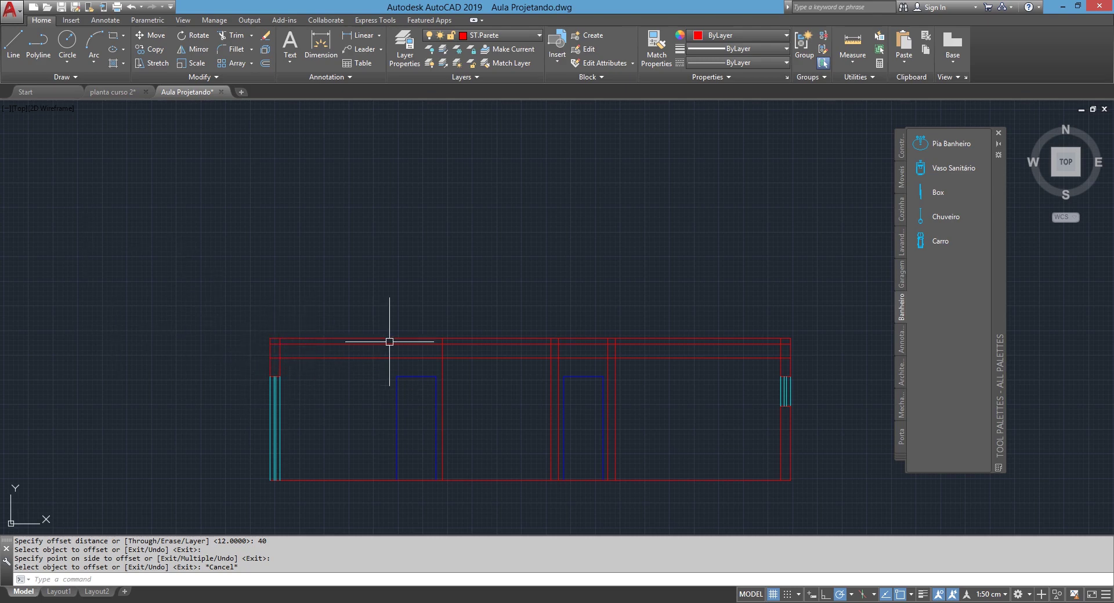
Trim the lower top line and wall-corner segments between the red lines.
text(tr)
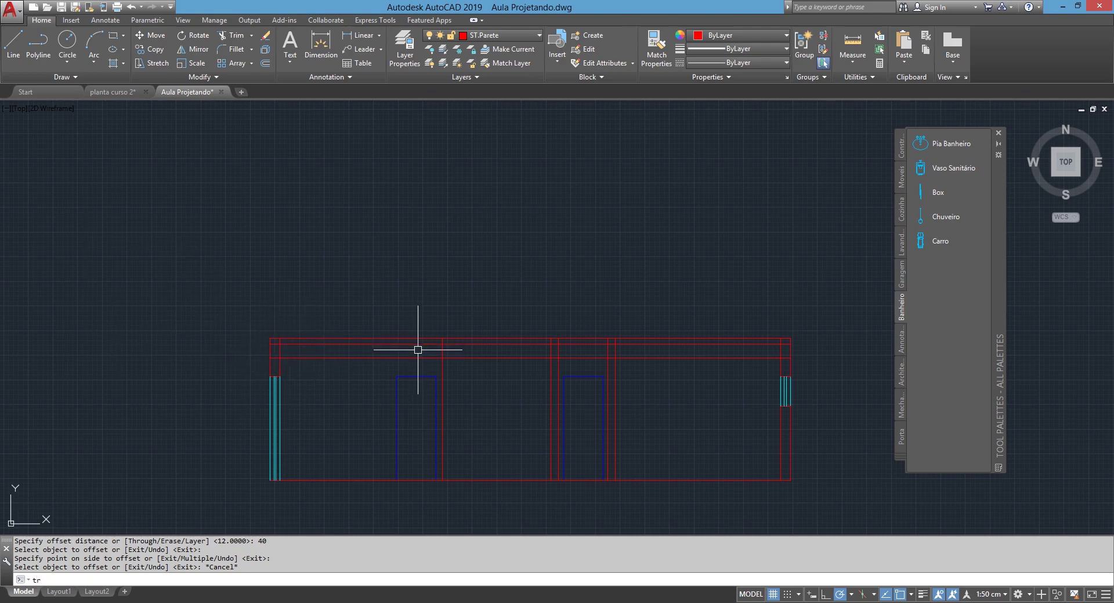
key(Return)
key(Return)
click(473, 352)
click(469, 359)
click(597, 359)
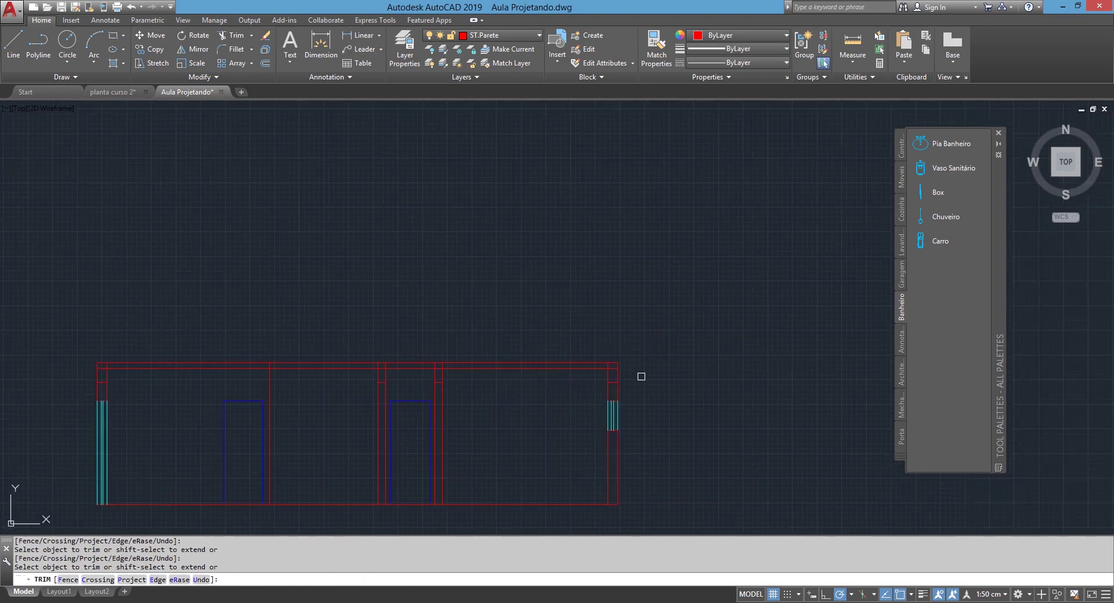
scroll(642, 375, up, 4)
drag(603, 423, 435, 373)
middle_drag(435, 373, 579, 393)
drag(412, 337, 331, 369)
middle_drag(331, 369, 687, 351)
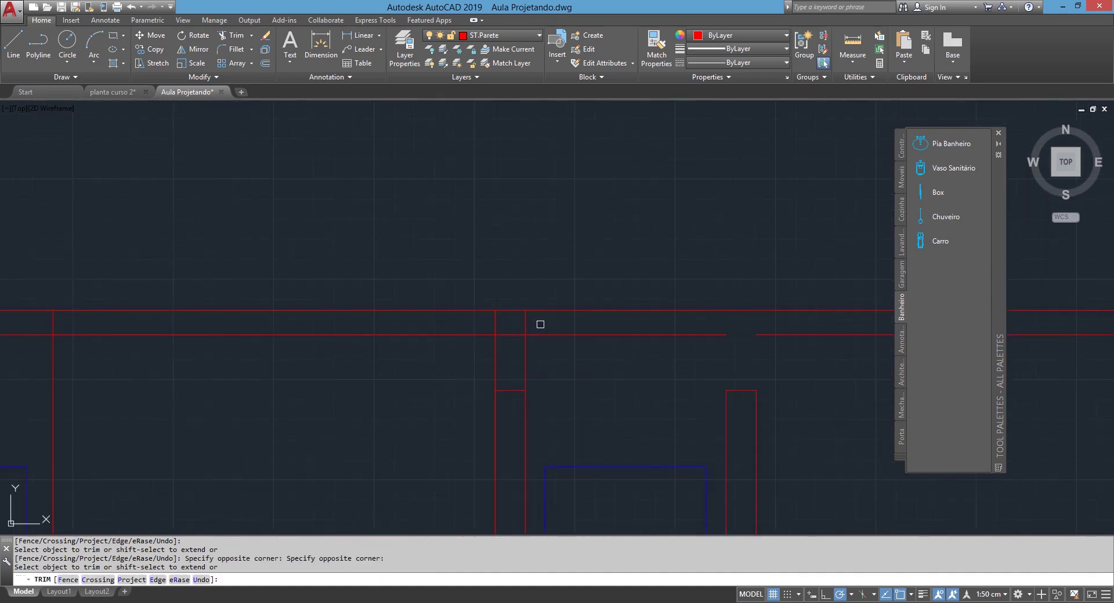
Trim the short leftover segment and the left wall corner segments.
scroll(435, 348, down, 1)
middle_drag(435, 348, 791, 329)
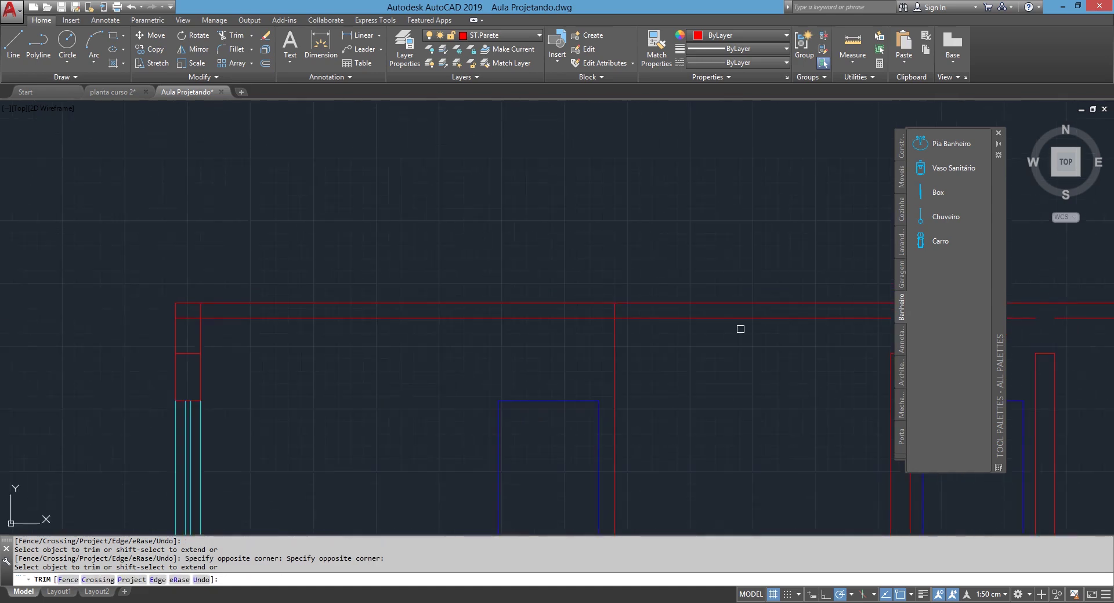
click(614, 313)
middle_drag(560, 318, 538, 335)
scroll(388, 288, up, 3)
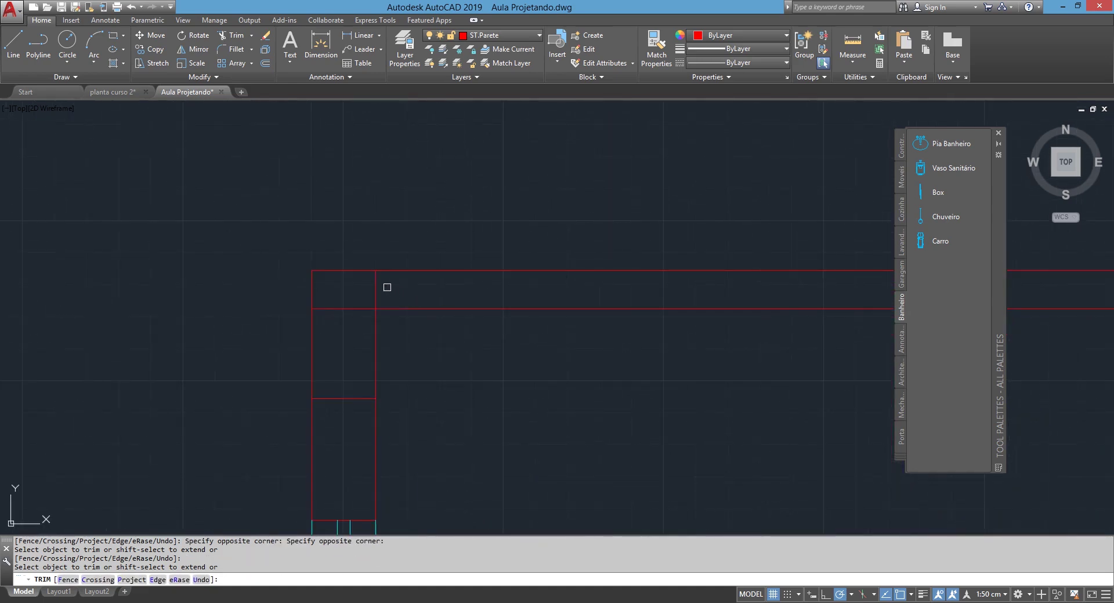
mouse_move(344, 292)
mouse_down()
mouse_move(378, 360)
mouse_move(284, 326)
mouse_up()
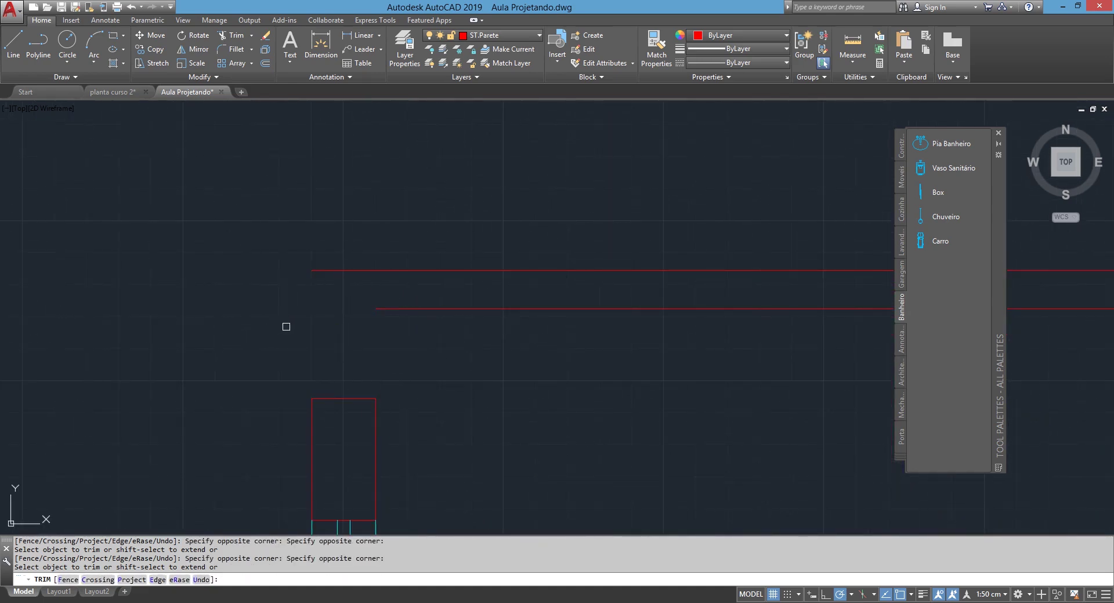
text(l)
Draw a vertical line from the top-left wall corner to the rectangle, then one across its top.
key(Return)
click(311, 271)
click(311, 398)
key(Return)
key(Return)
click(312, 399)
scroll(331, 392, down, 5)
scroll(411, 400, up, 2)
click(590, 397)
key(Return)
scroll(641, 372, up, 3)
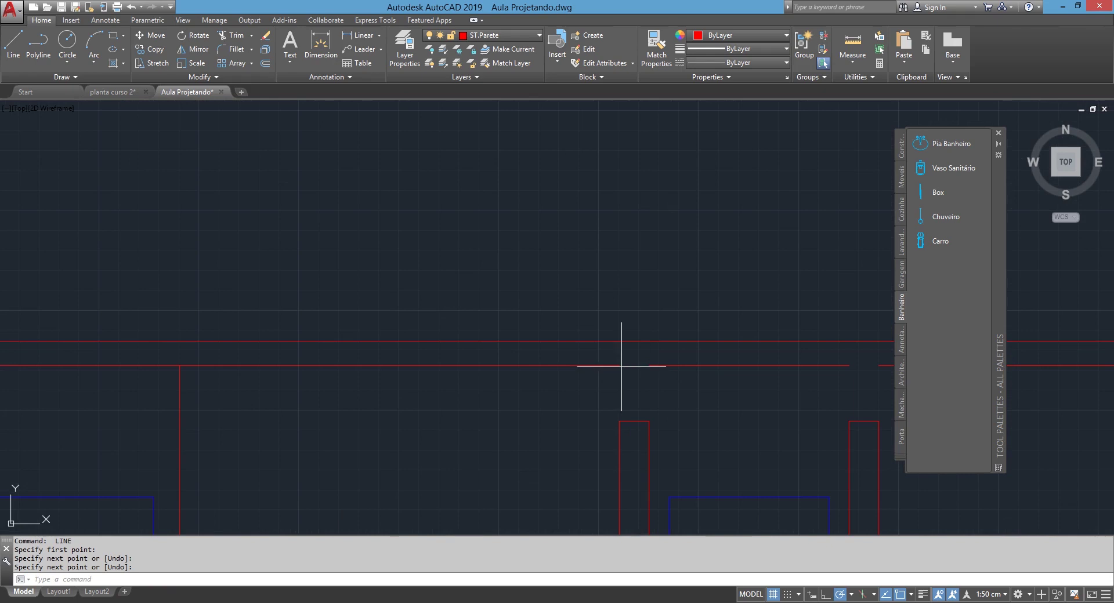
Draw vertical lines from the wall ends down to the window jambs.
key(Return)
click(649, 365)
click(649, 427)
key(Return)
middle_drag(664, 423, 292, 441)
key(Return)
click(476, 384)
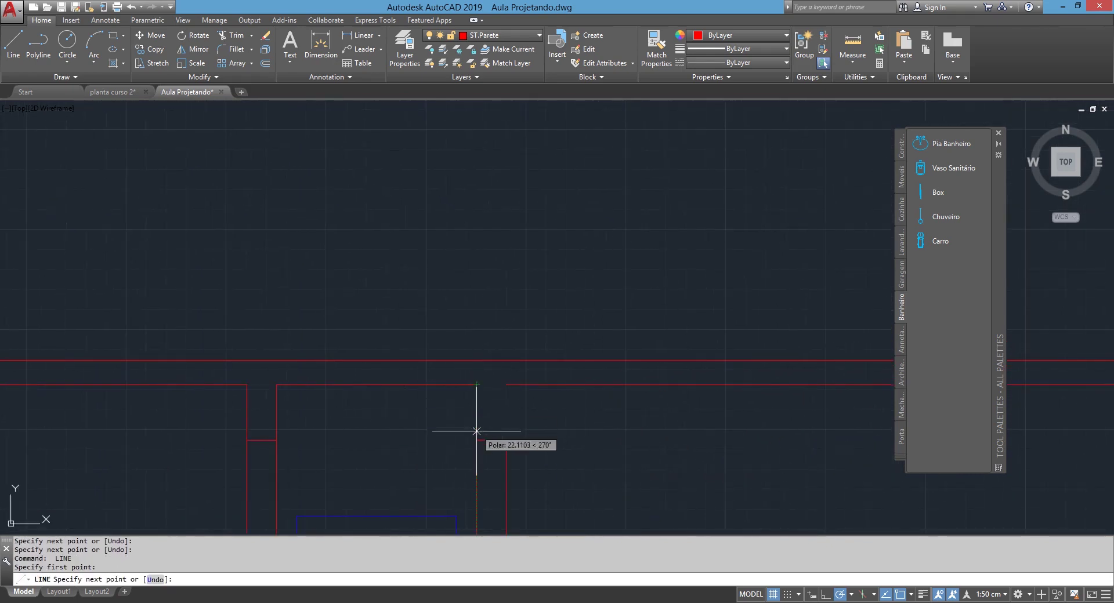
click(475, 440)
key(Return)
key(Return)
click(506, 384)
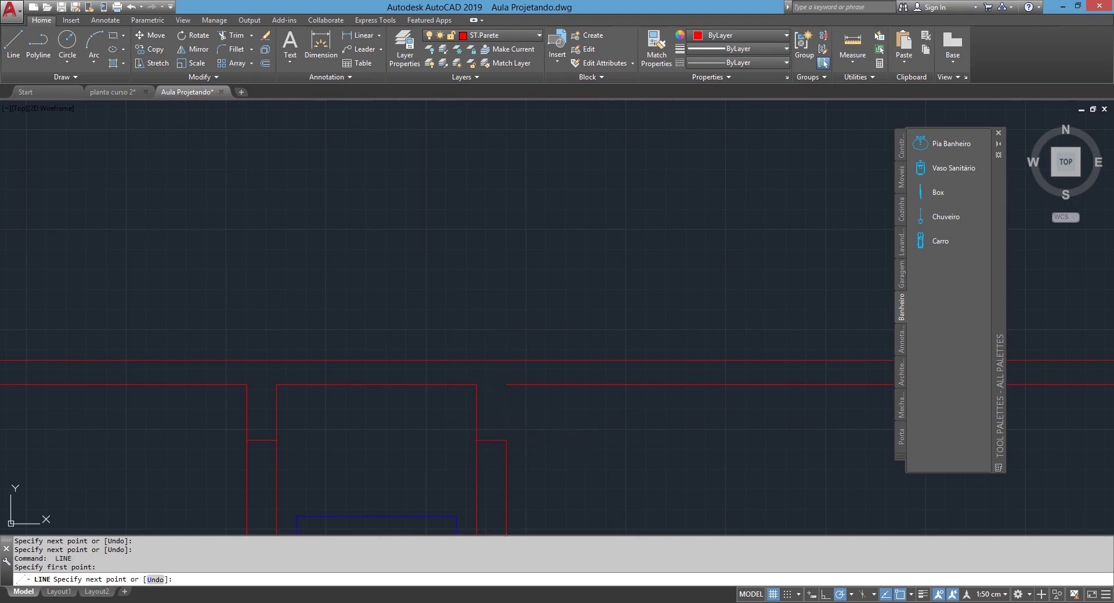
key(Return)
Draw vertical lines from the right wall end down to close the gap to the window box.
middle_drag(569, 452, 487, 442)
key(Return)
click(546, 371)
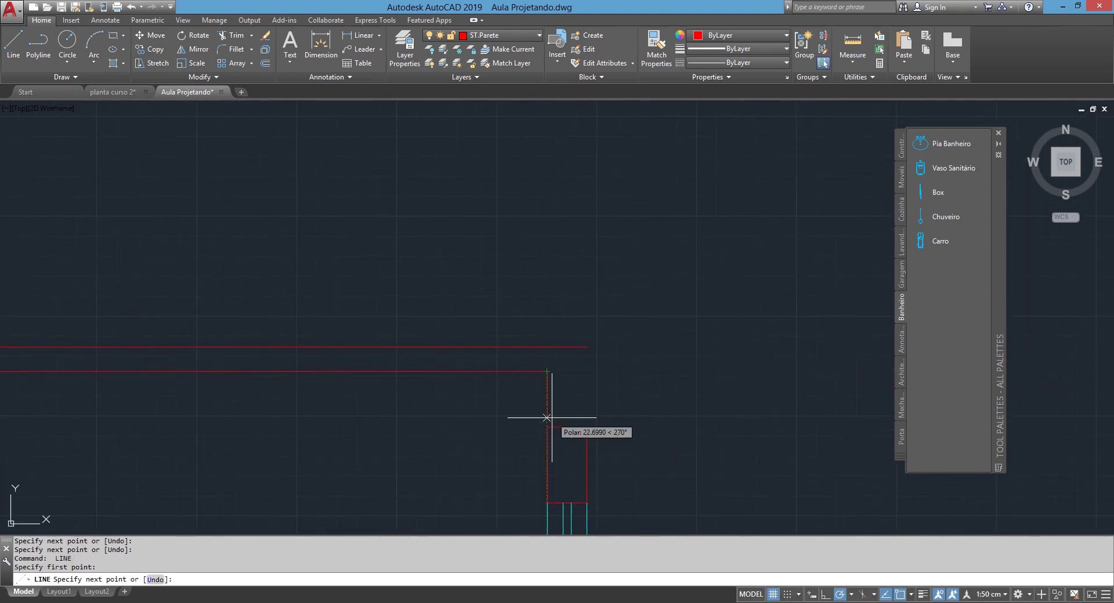
key(Return)
key(Return)
key(Escape)
key(Return)
click(548, 373)
click(547, 427)
key(Return)
key(Return)
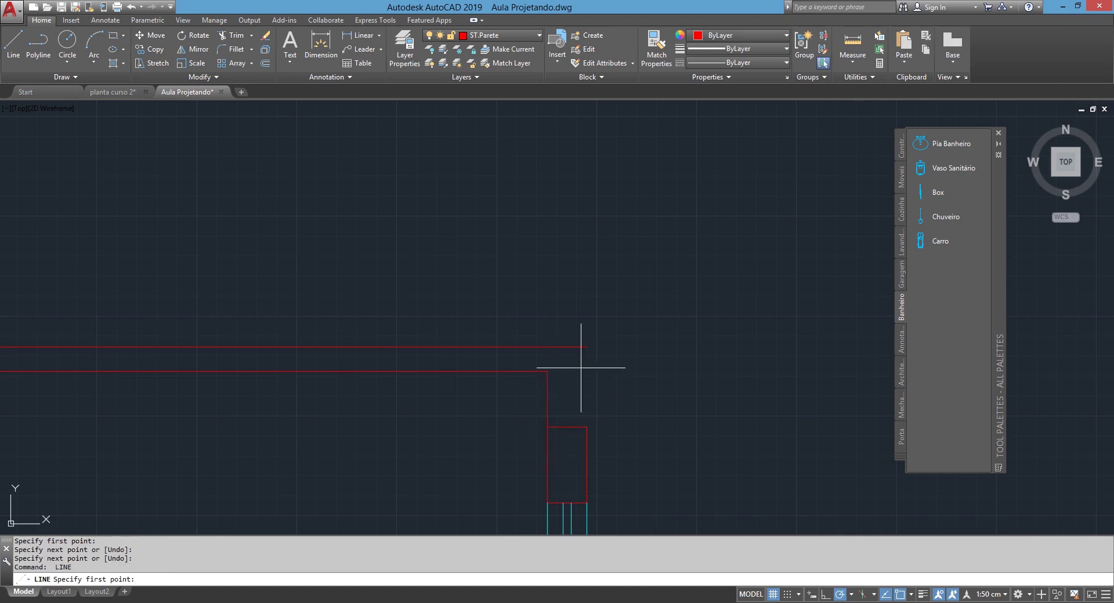
click(586, 346)
click(587, 428)
key(Escape)
Open the layer list and crossing-select the top walls.
scroll(620, 376, down, 1)
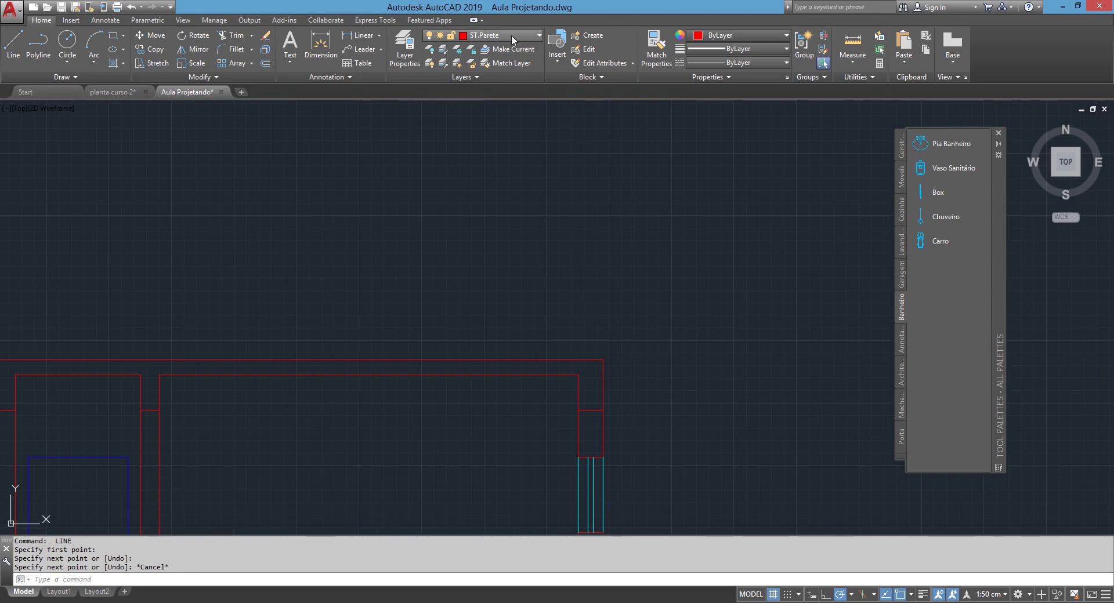
click(511, 35)
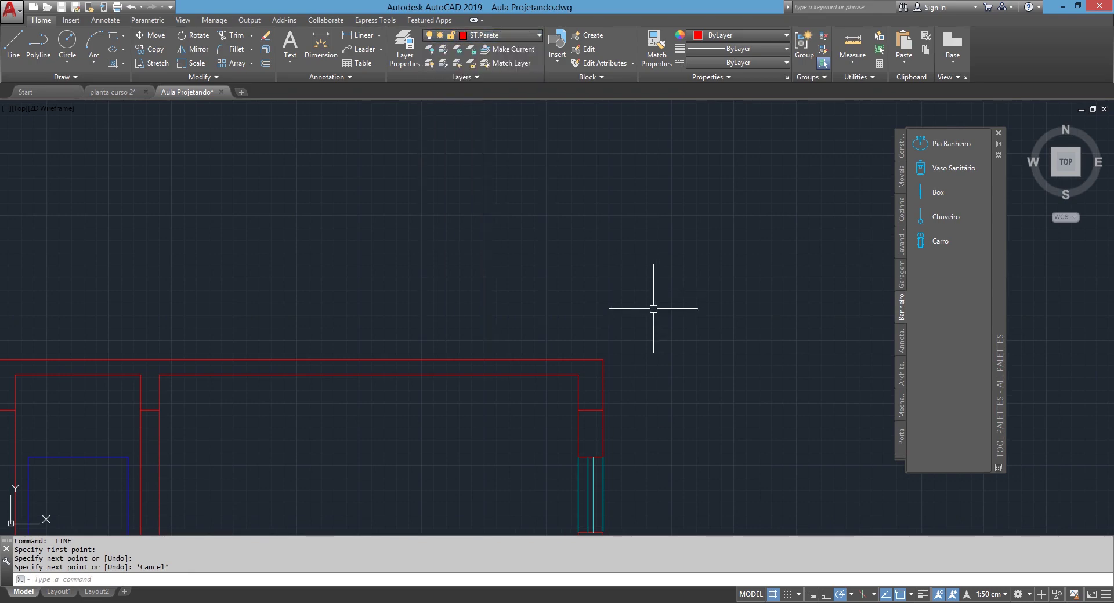
scroll(651, 305, down, 3)
click(679, 373)
click(115, 318)
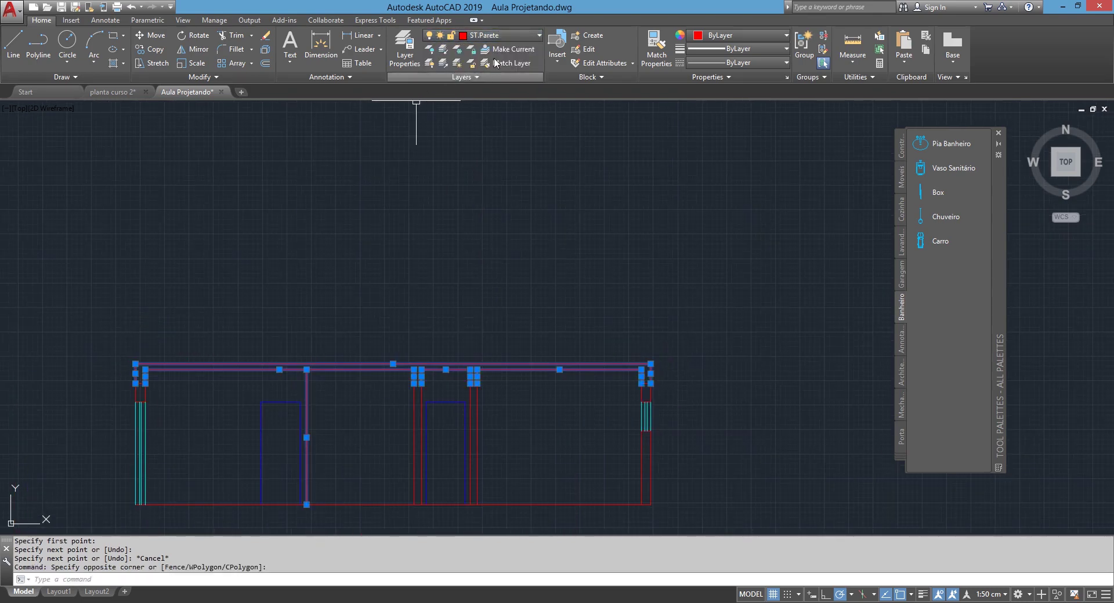
Crossing-select the wall lines and view the layer list, then cancel without changing layers.
scroll(368, 403, up, 2)
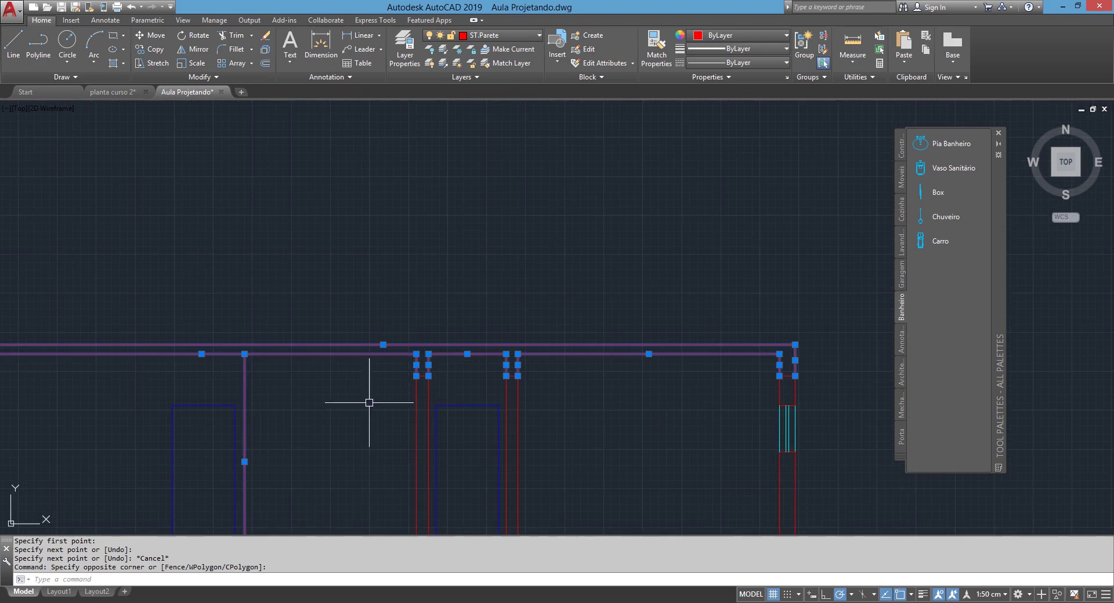
click(298, 379)
click(213, 372)
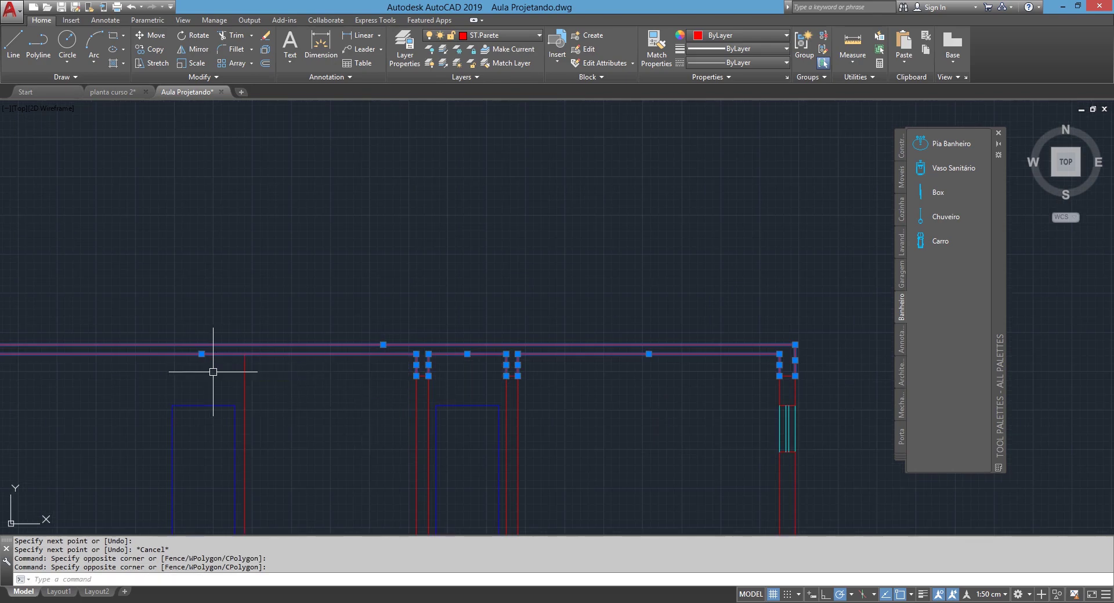
scroll(319, 248, down, 3)
click(513, 34)
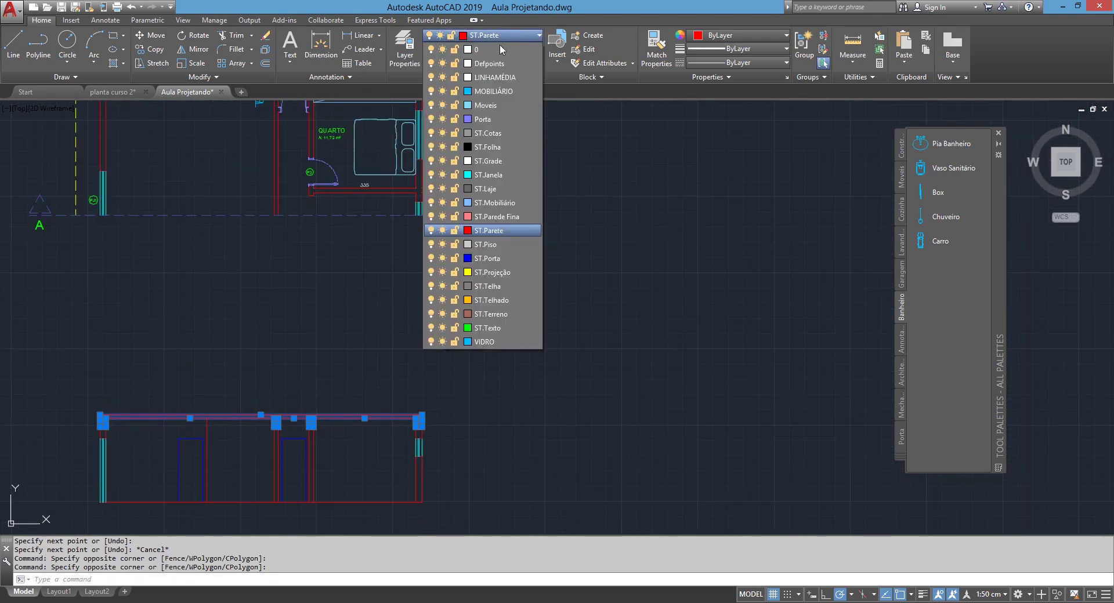
key(Escape)
scroll(447, 330, down, 3)
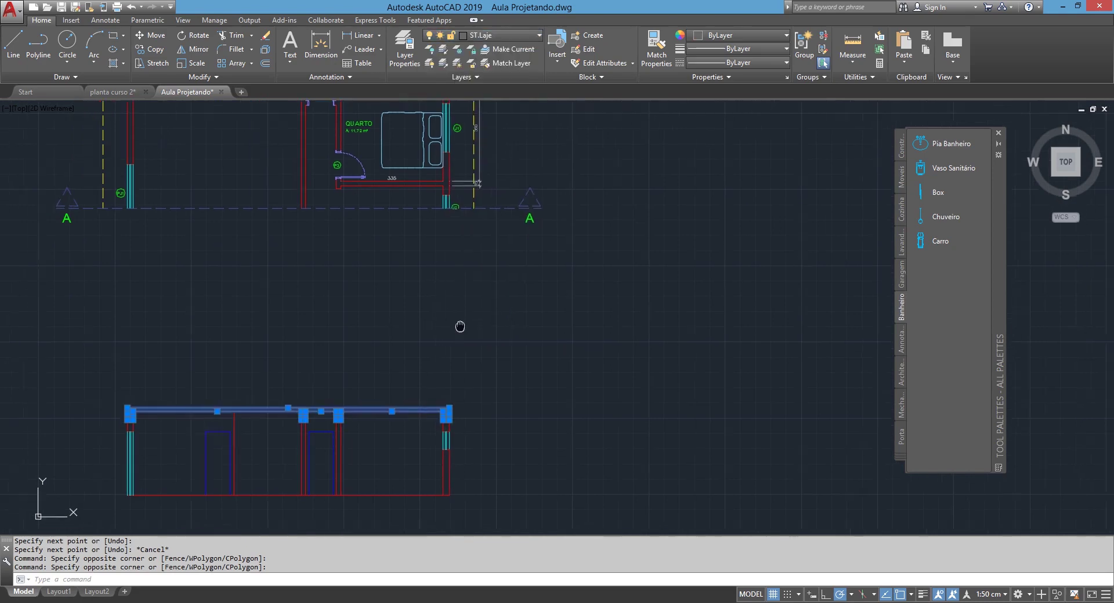
scroll(472, 367, up, 3)
In Layer Properties Manager, set the ST.Laje colour from 252 to white 255.
click(416, 63)
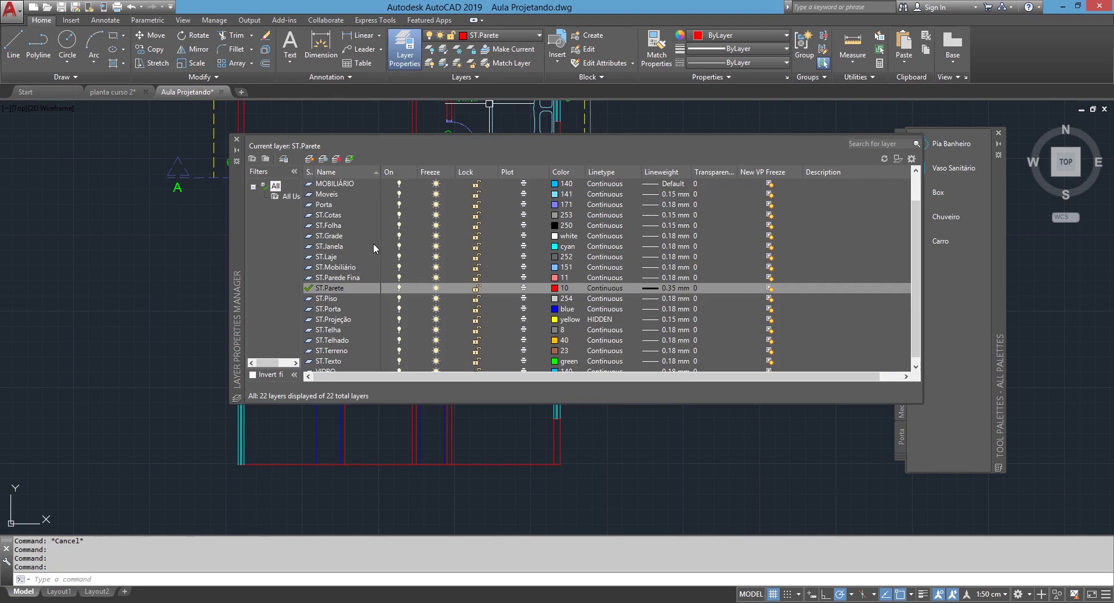
click(338, 257)
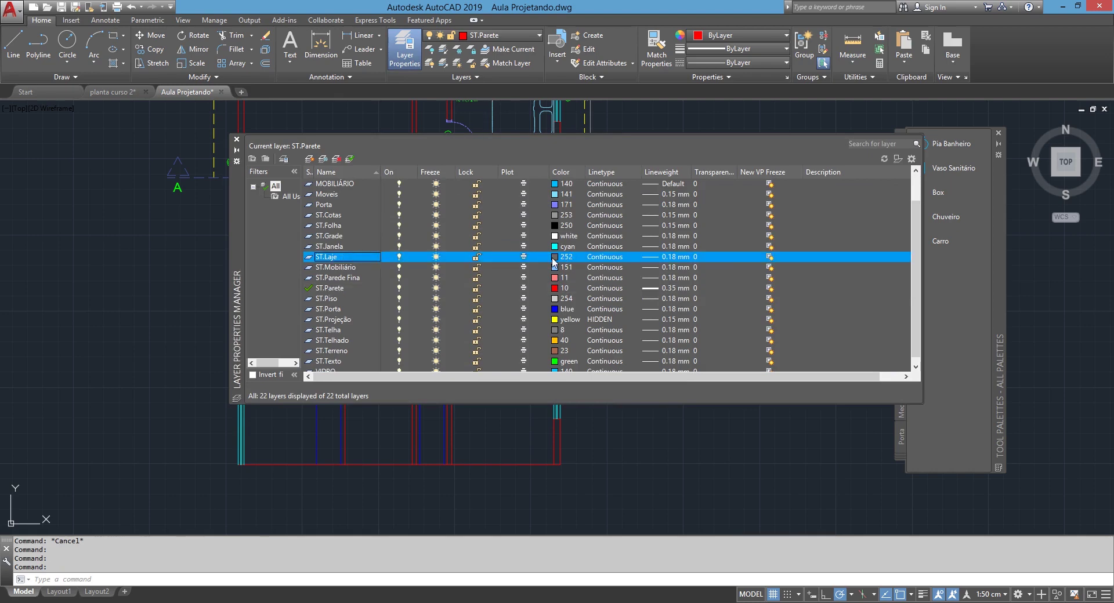
click(554, 259)
click(518, 348)
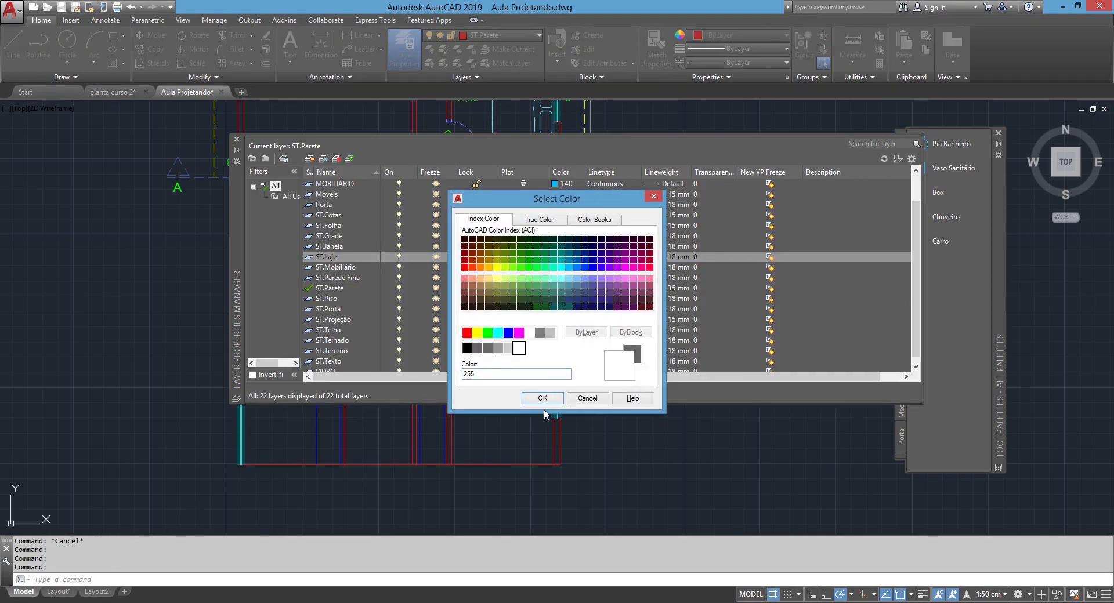
click(539, 398)
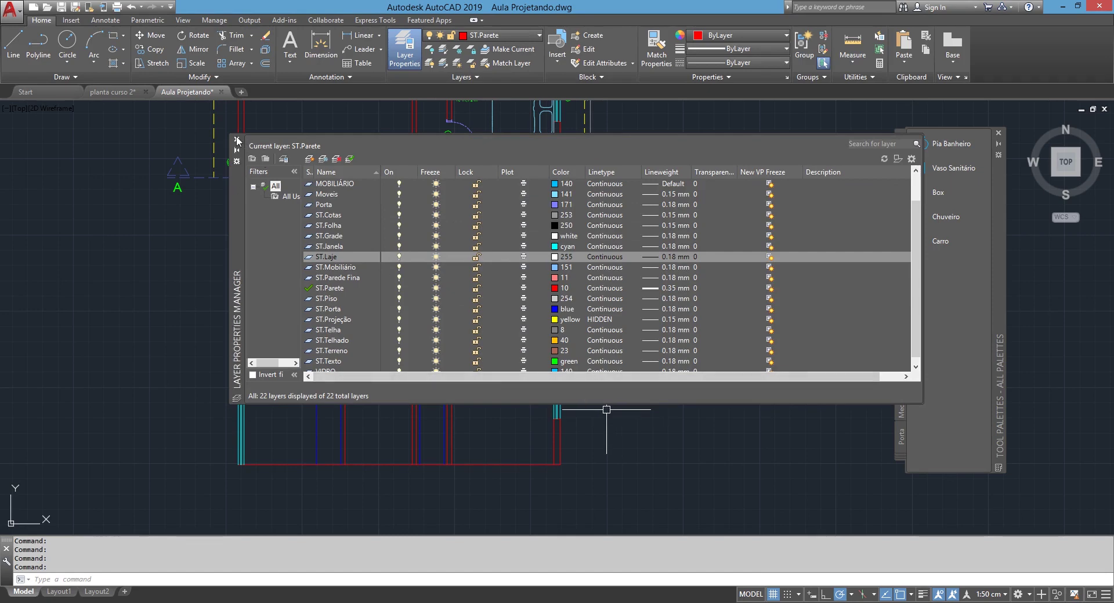
click(236, 139)
key(Escape)
scroll(480, 318, up, 2)
scroll(530, 326, up, 2)
scroll(464, 324, up, 2)
scroll(464, 324, down, 3)
scroll(503, 304, up, 1)
scroll(510, 312, up, 1)
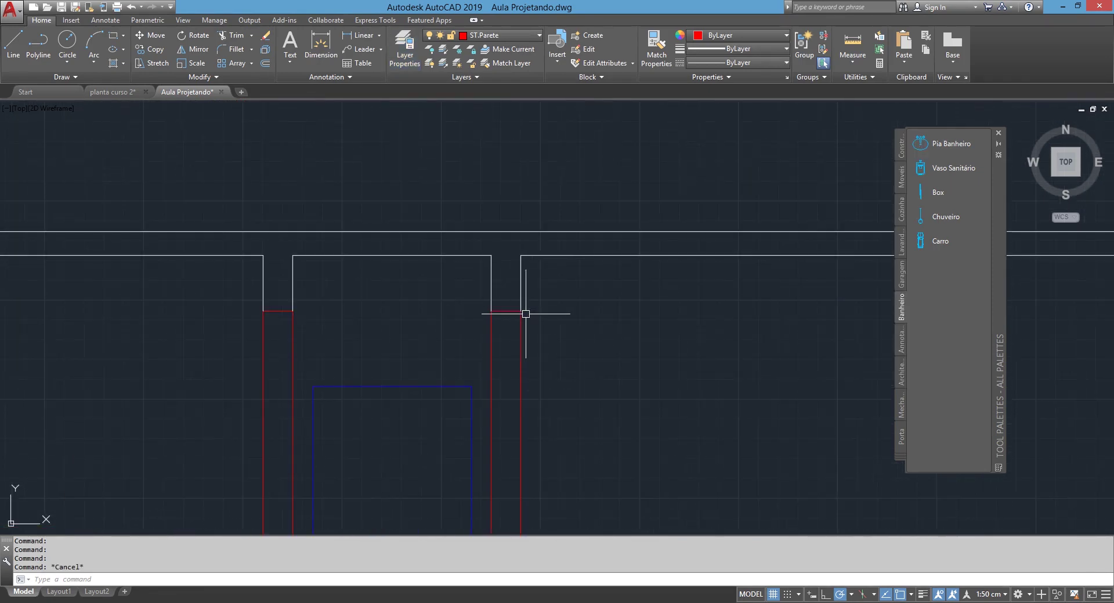
Start TRIM and select the wall lines as cutting edges.
key(Escape)
scroll(465, 330, down, 5)
middle_drag(203, 430, 256, 337)
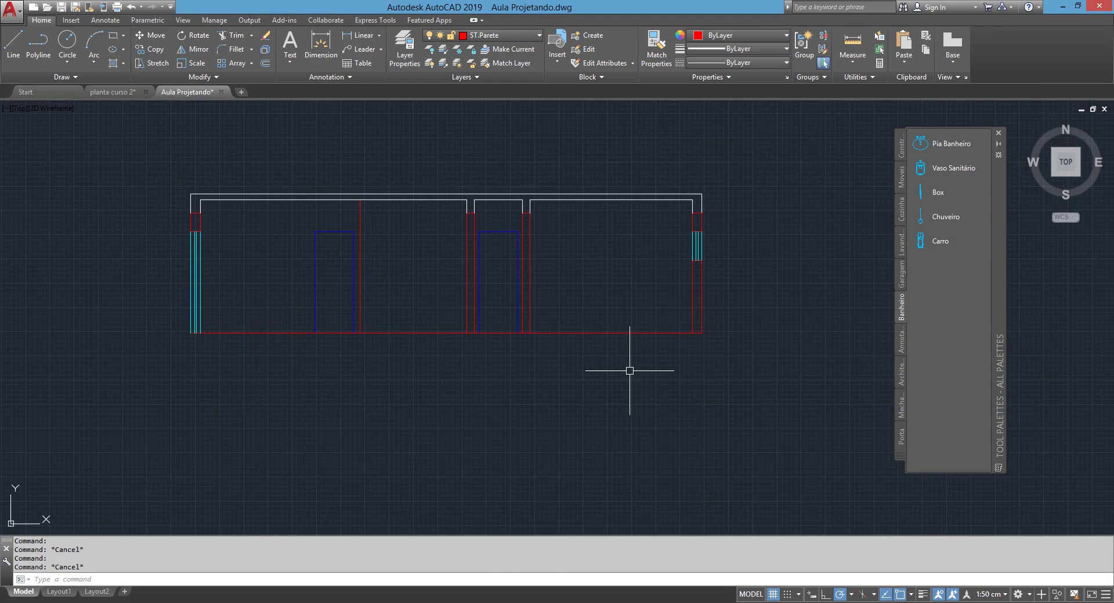
text(tr)
key(Return)
key(Return)
mouse_move(630, 370)
mouse_down()
mouse_move(614, 323)
mouse_move(520, 331)
mouse_up()
scroll(514, 341, up, 3)
scroll(511, 334, up, 3)
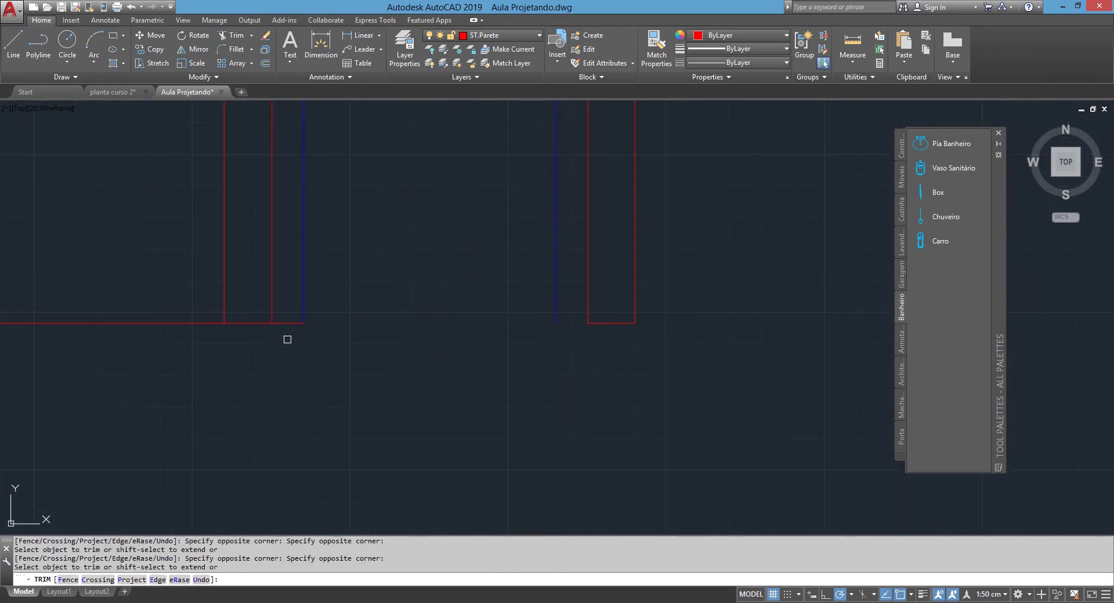
scroll(289, 336, down, 2)
scroll(601, 396, down, 2)
scroll(524, 371, down, 2)
Trim the bottom wall line out between the walls.
drag(525, 368, 429, 457)
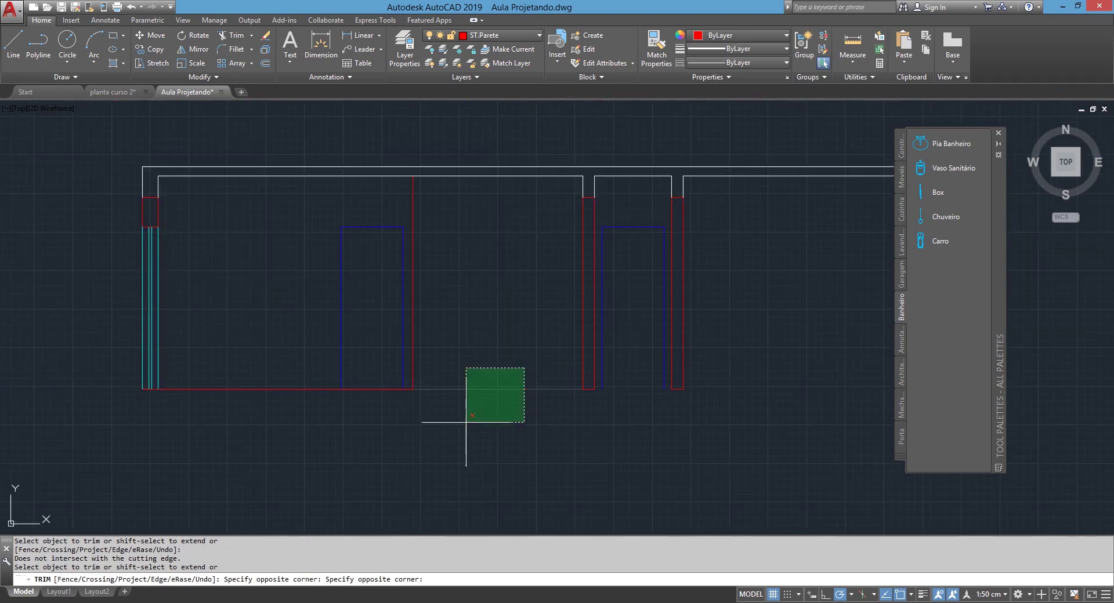
scroll(400, 391, up, 3)
scroll(408, 390, down, 3)
click(298, 388)
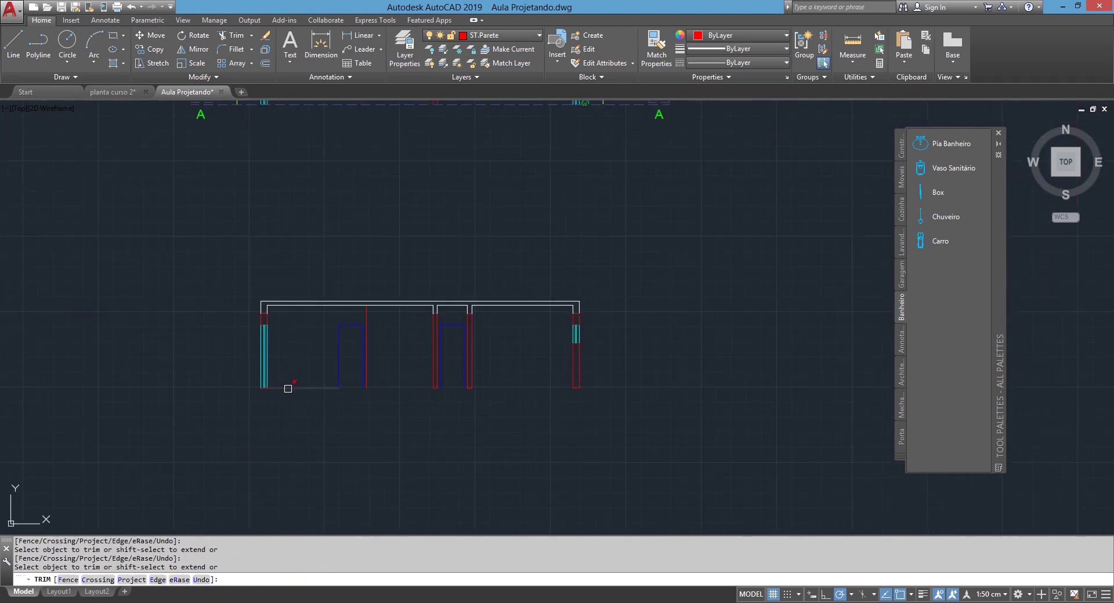
scroll(288, 386, up, 4)
scroll(332, 390, down, 2)
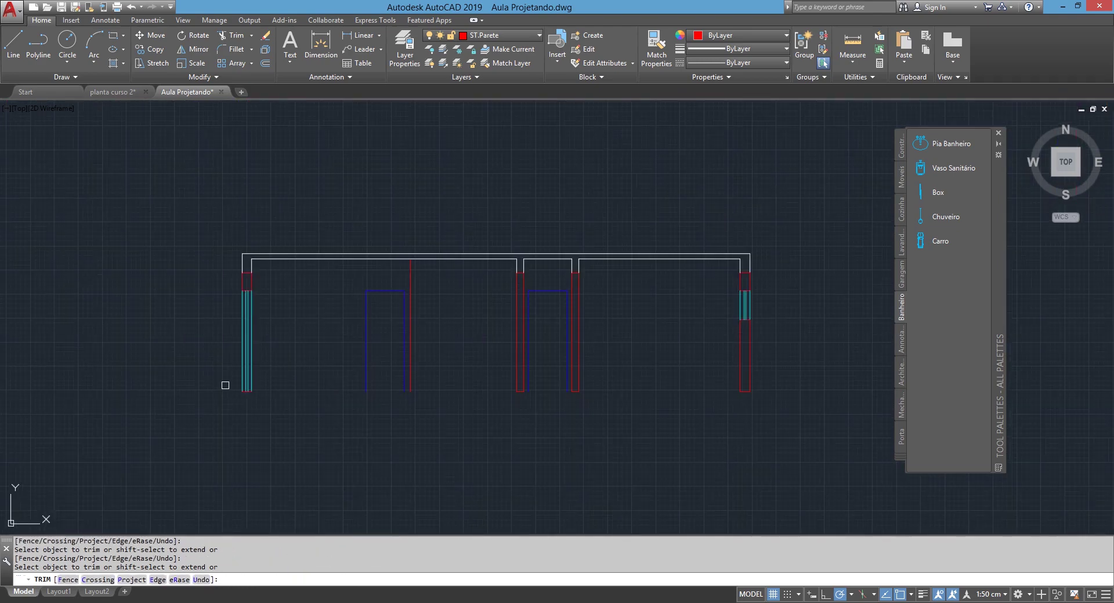
scroll(225, 388, up, 5)
key(Return)
Delete the leftover short bottom line at the left wall.
click(292, 349)
key(Delete)
scroll(511, 360, down, 5)
scroll(559, 365, up, 2)
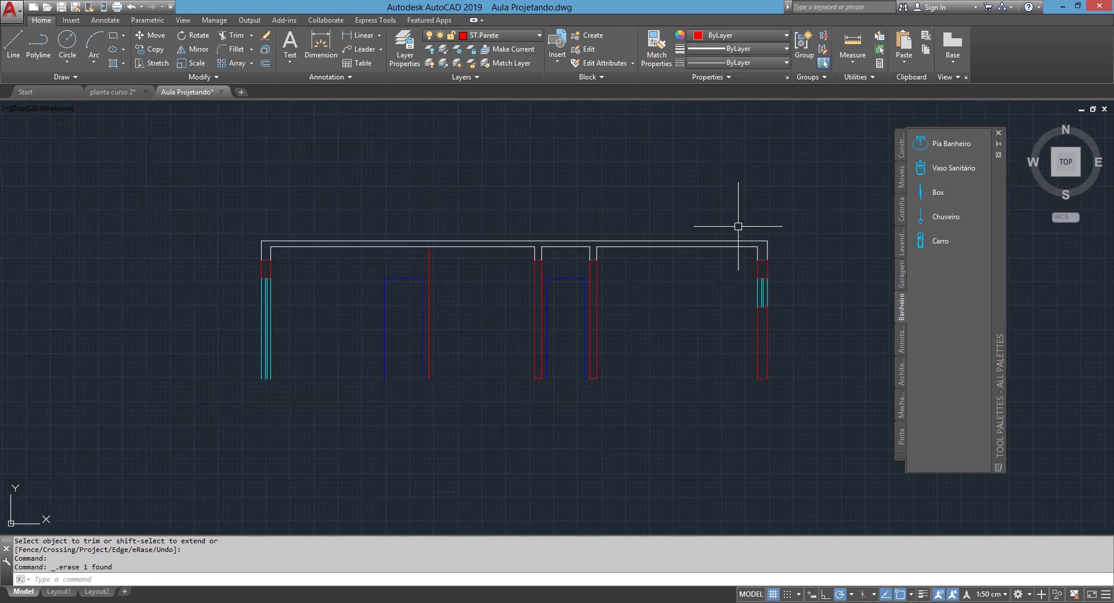
Copy the window-selected slab outline straight down to the wall bases.
click(252, 201)
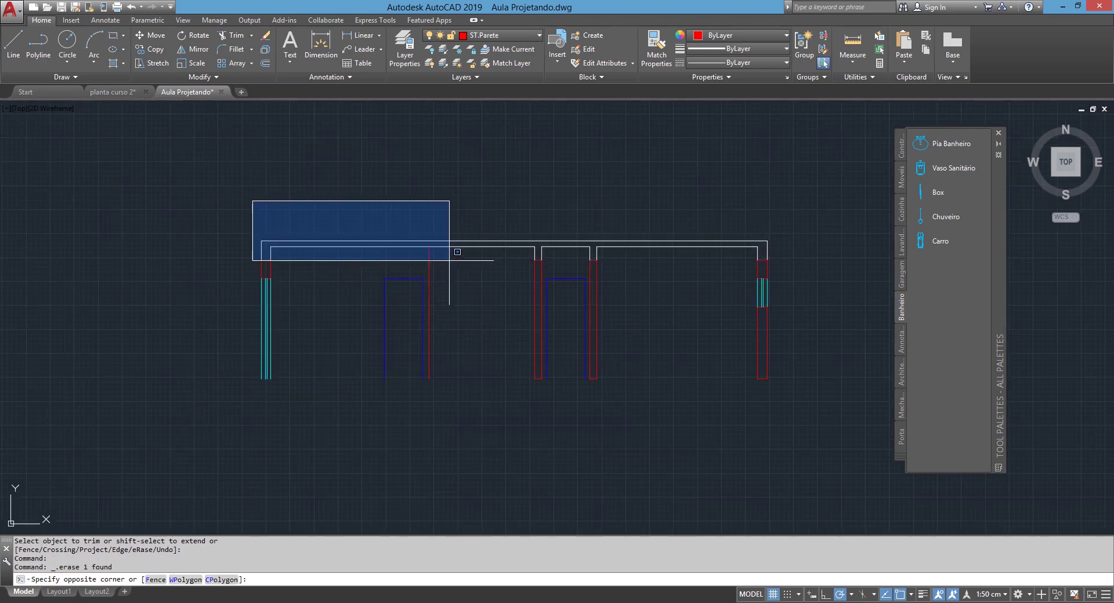
click(783, 266)
text(o)
key(Return)
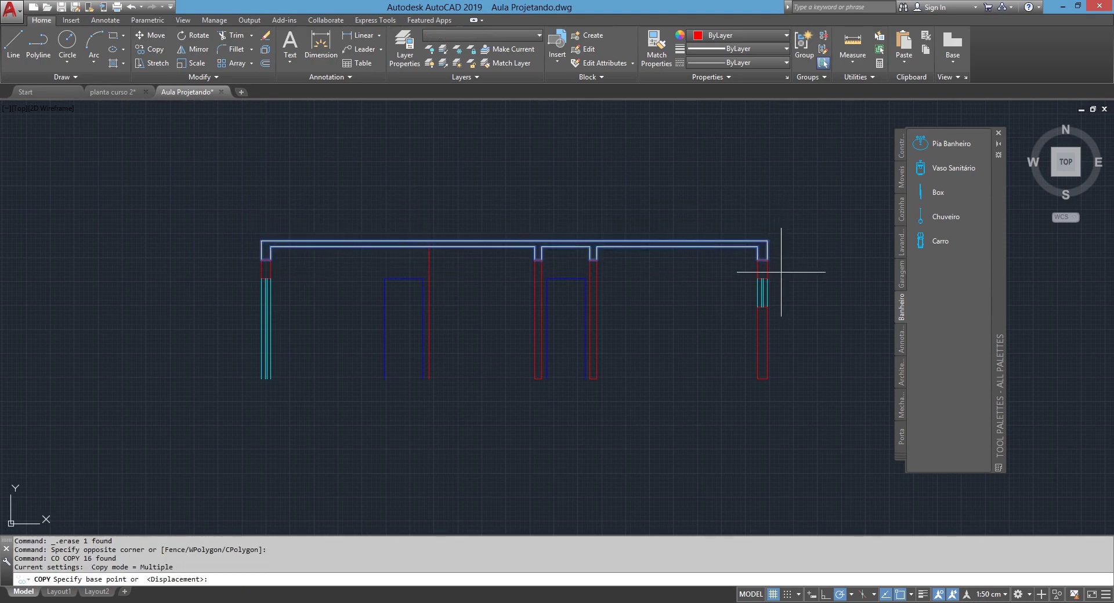
click(767, 240)
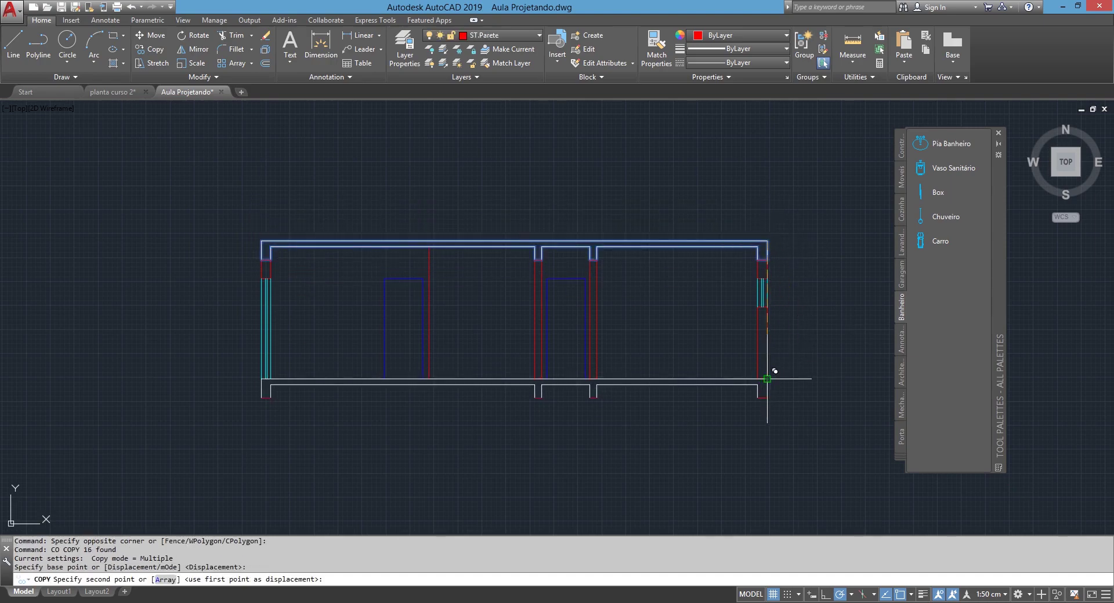
click(767, 379)
key(Escape)
Match the slab's properties onto the copied lines at the wall bases.
text(a)
key(Return)
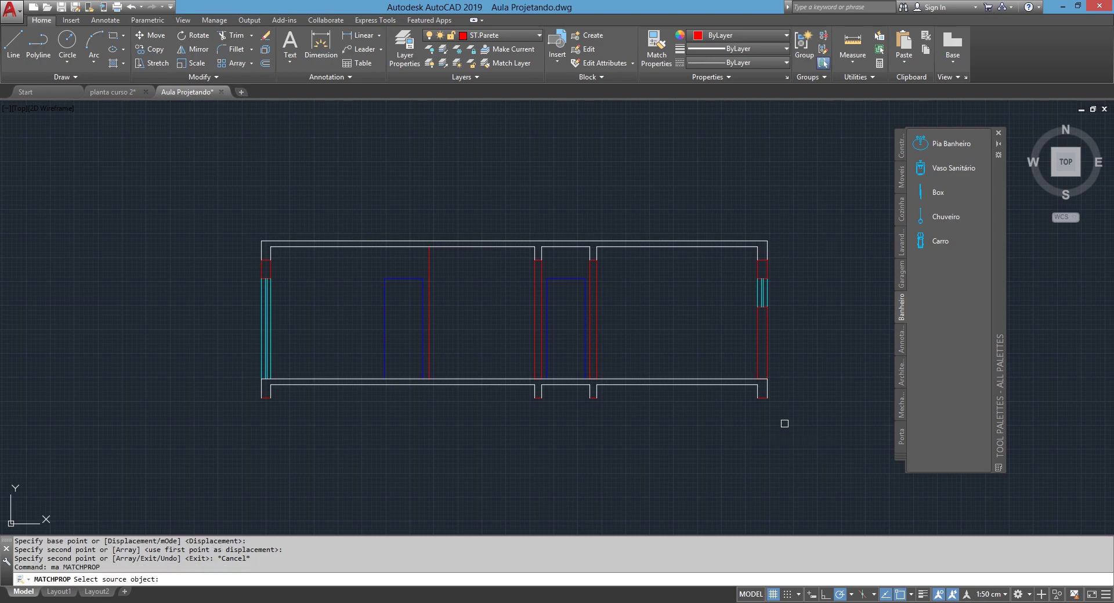
click(769, 389)
click(800, 427)
click(242, 385)
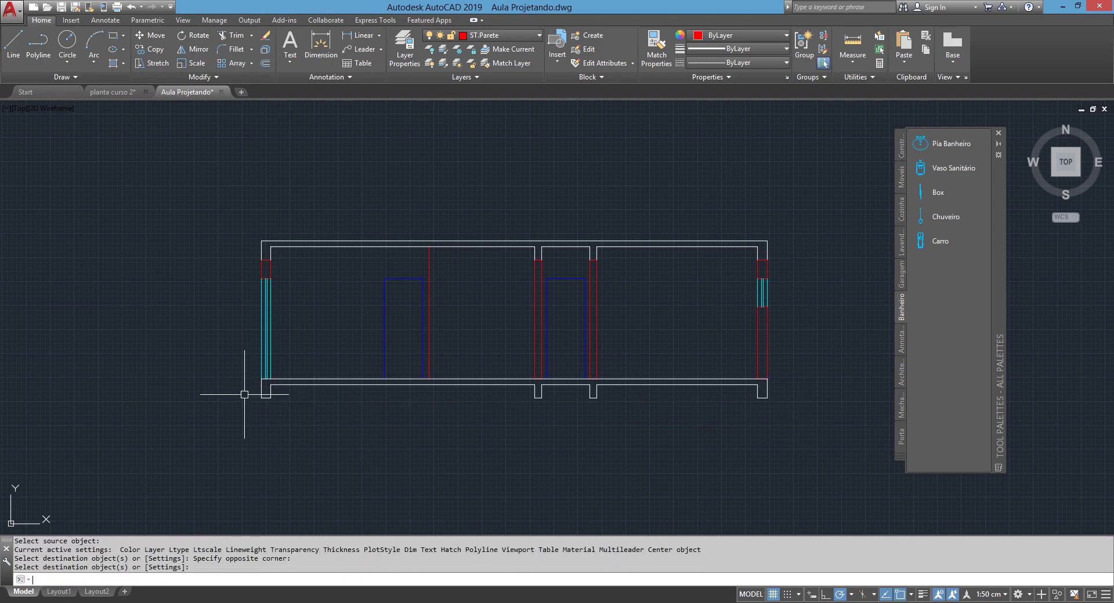
key(Return)
Select the short bottom segment between the red walls, then clear the selection.
scroll(614, 395, up, 2)
scroll(600, 383, up, 3)
click(524, 331)
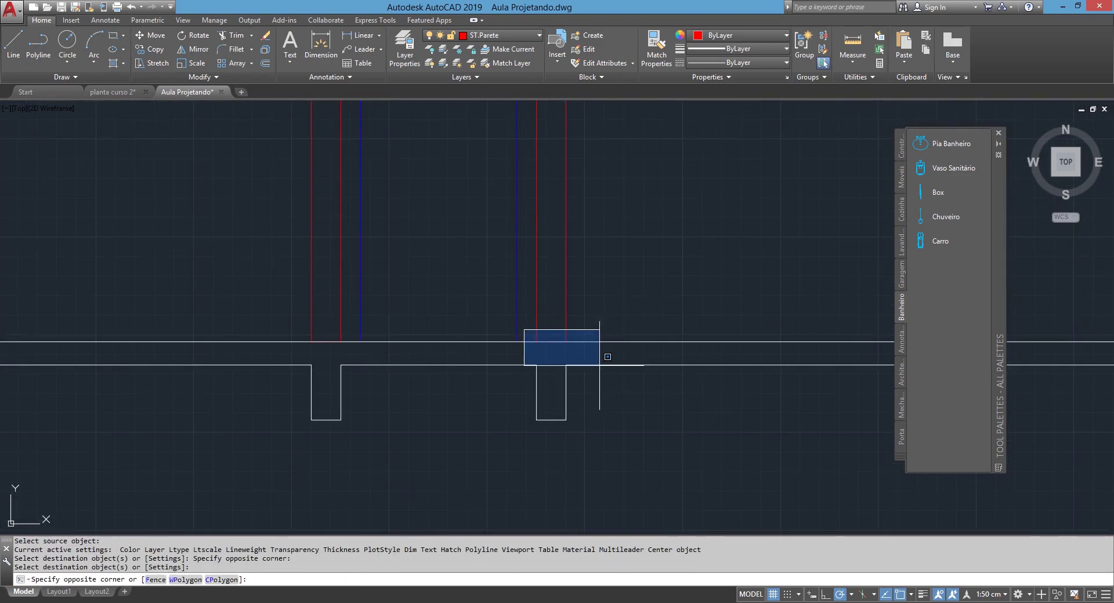
click(593, 359)
key(Escape)
scroll(704, 422, down, 4)
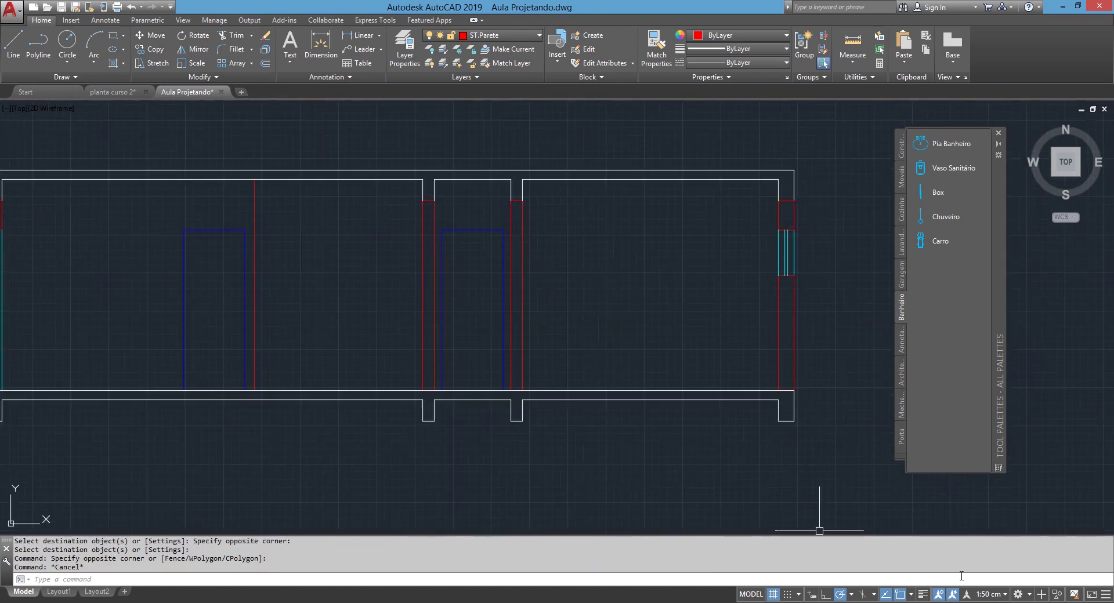
Turn lineweight display on to check line thicknesses, then off again.
click(923, 596)
scroll(527, 356, up, 3)
scroll(524, 355, up, 2)
scroll(525, 356, down, 4)
scroll(715, 422, down, 1)
key(Escape)
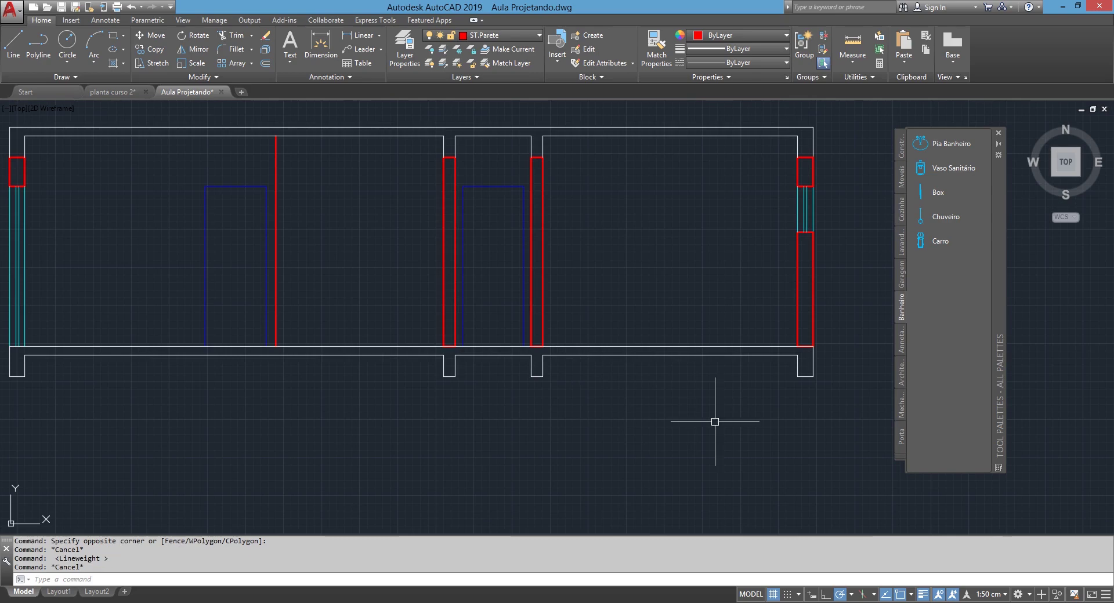
click(922, 594)
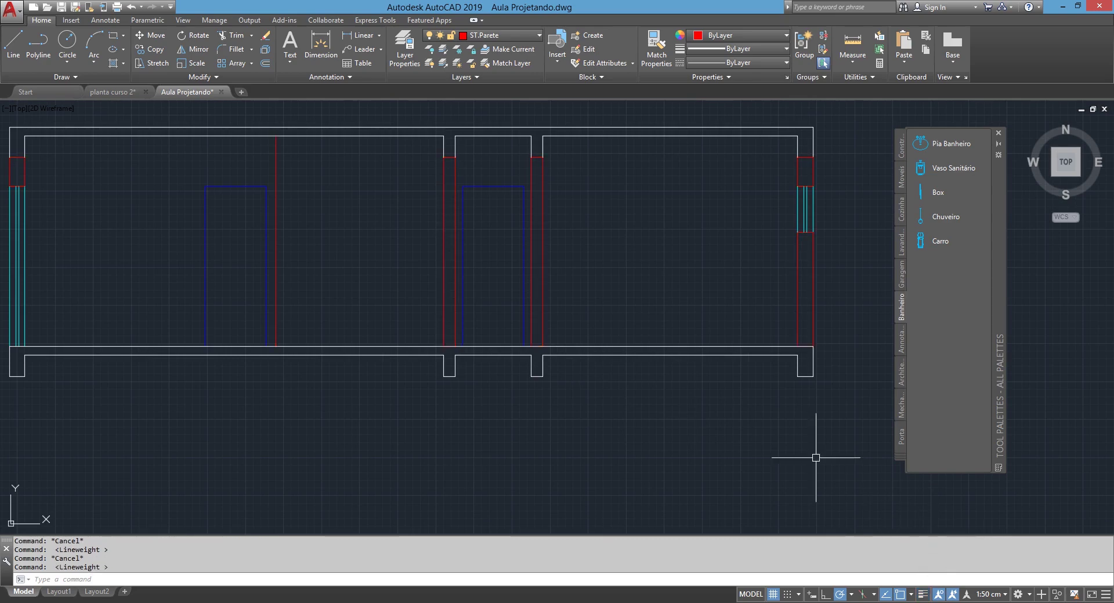
click(436, 339)
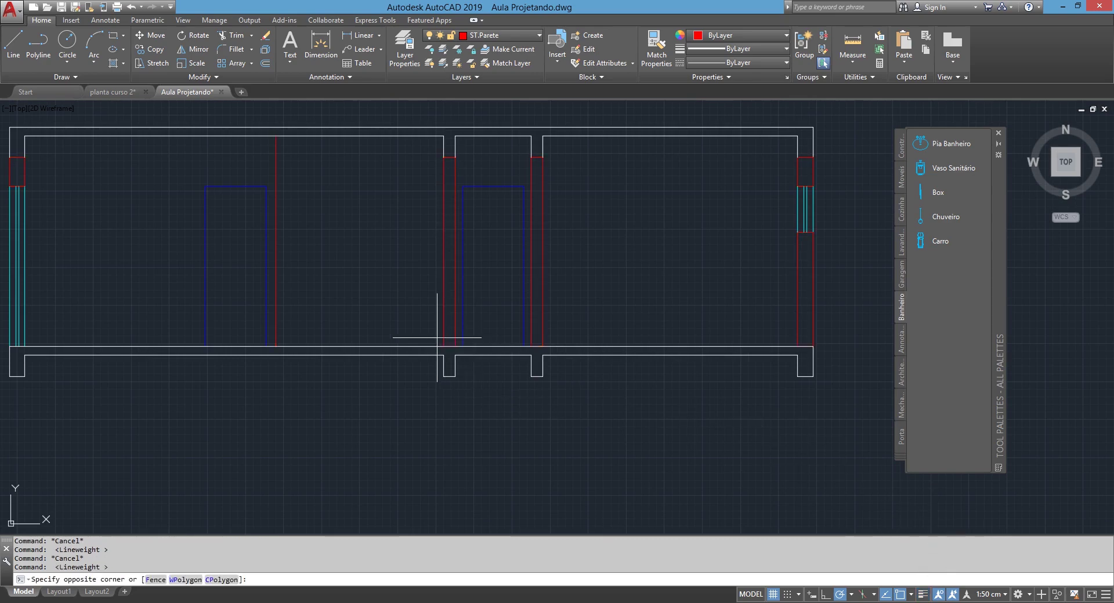
Bring the selected wall ends on the bottom slab line to front via Draw Order.
click(852, 353)
right_click(606, 290)
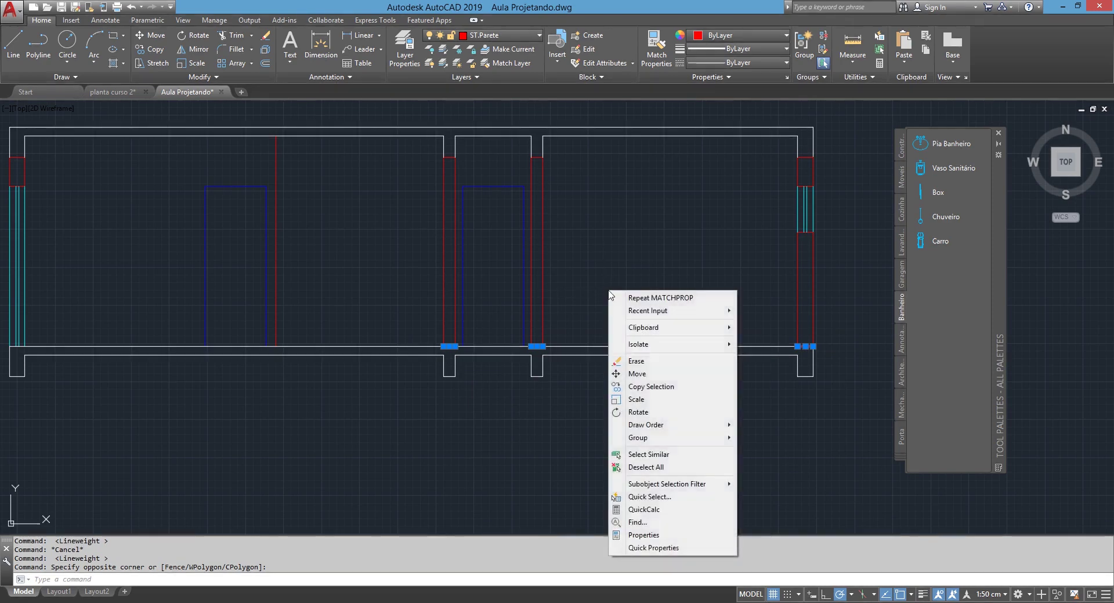
mouse_move(647, 424)
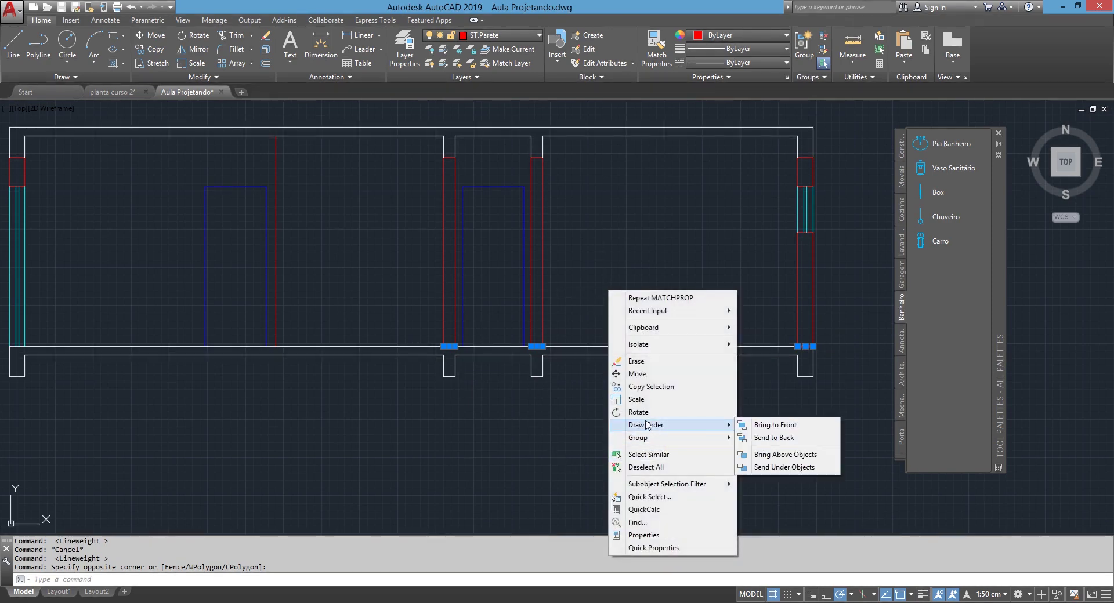
click(775, 425)
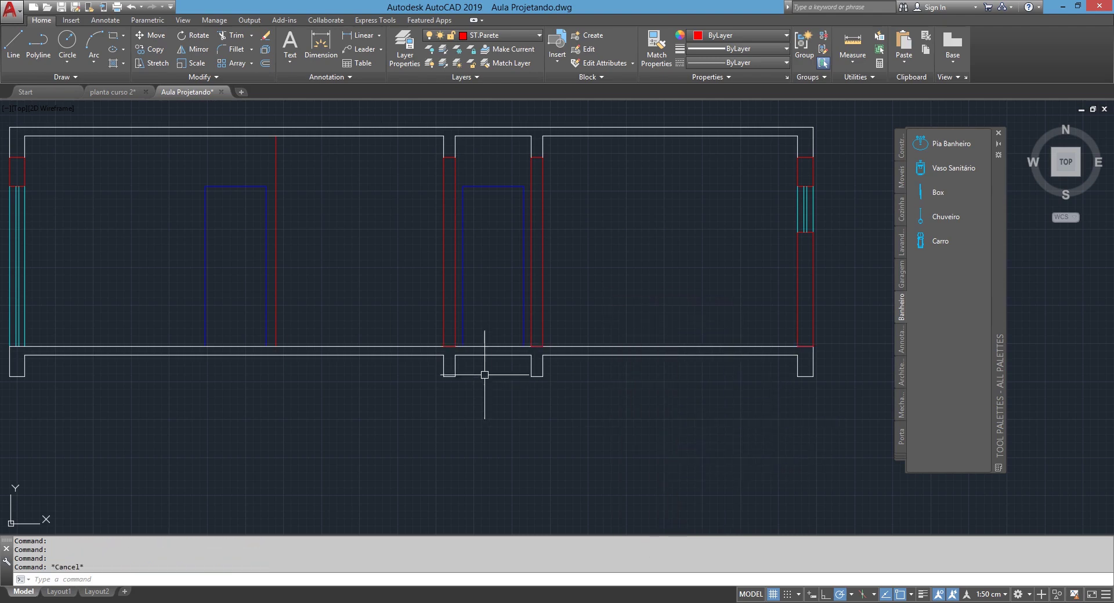
scroll(609, 374, down, 2)
scroll(609, 374, down, 2)
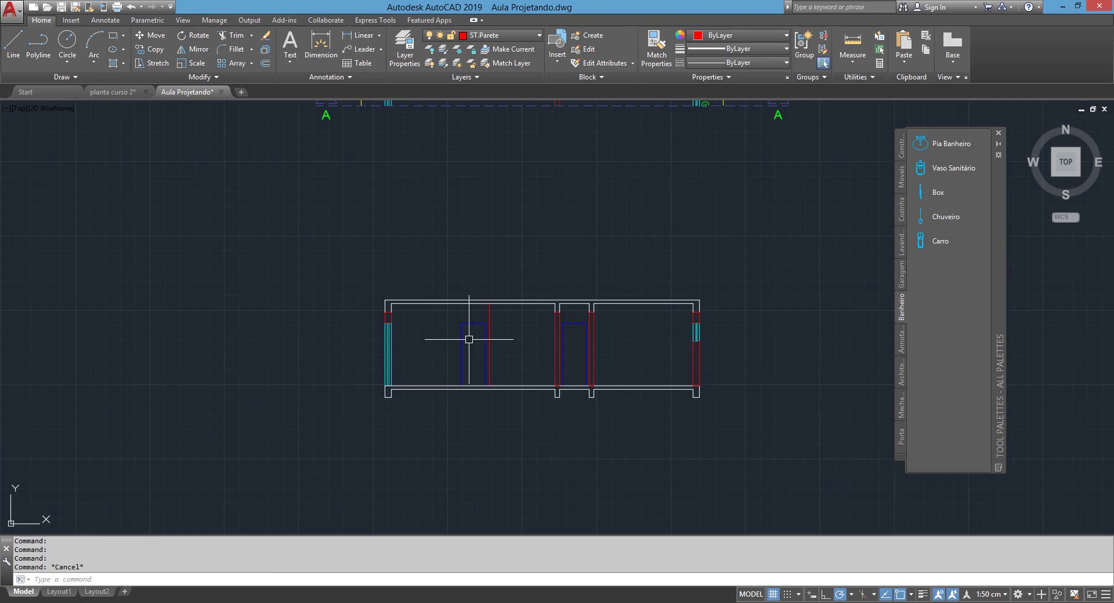
middle_drag(431, 316, 423, 367)
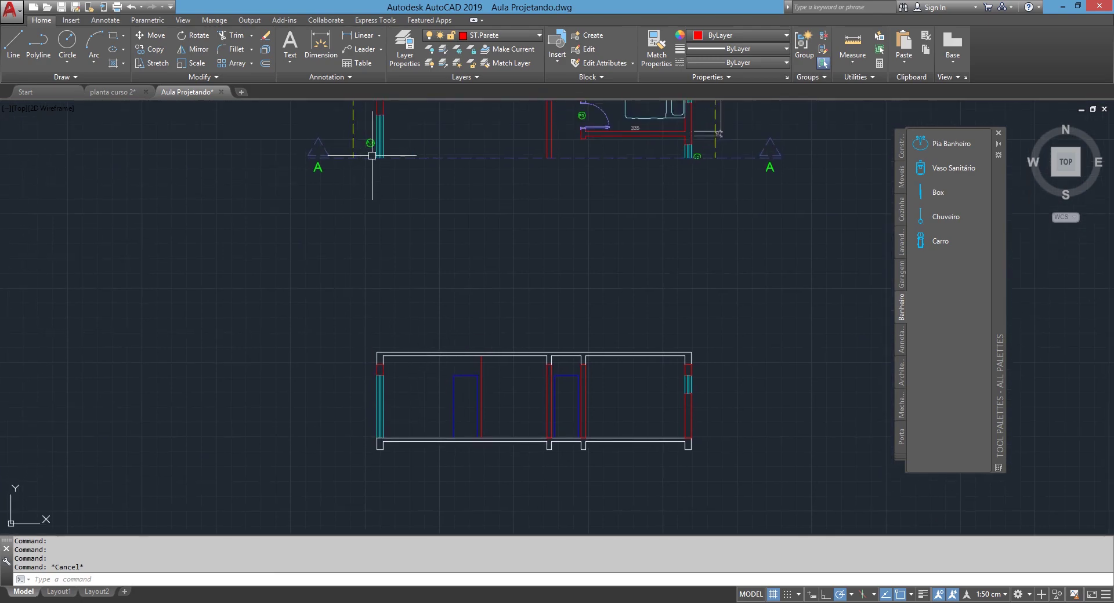
scroll(378, 371, up, 5)
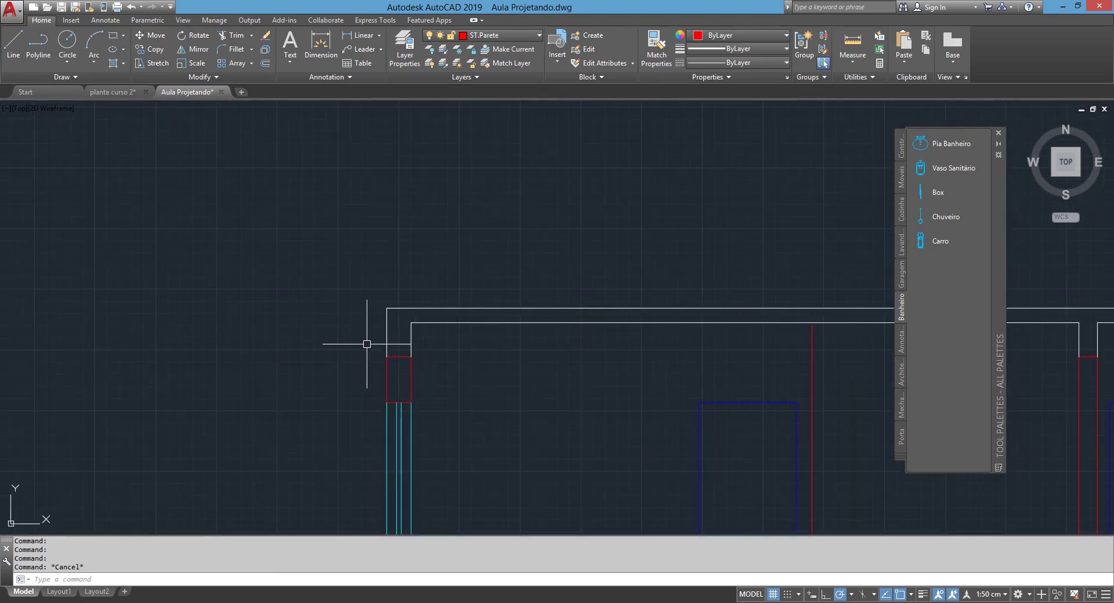
text(o)
Offset both outer walls outward by 80 units.
key(Return)
text(80)
key(Return)
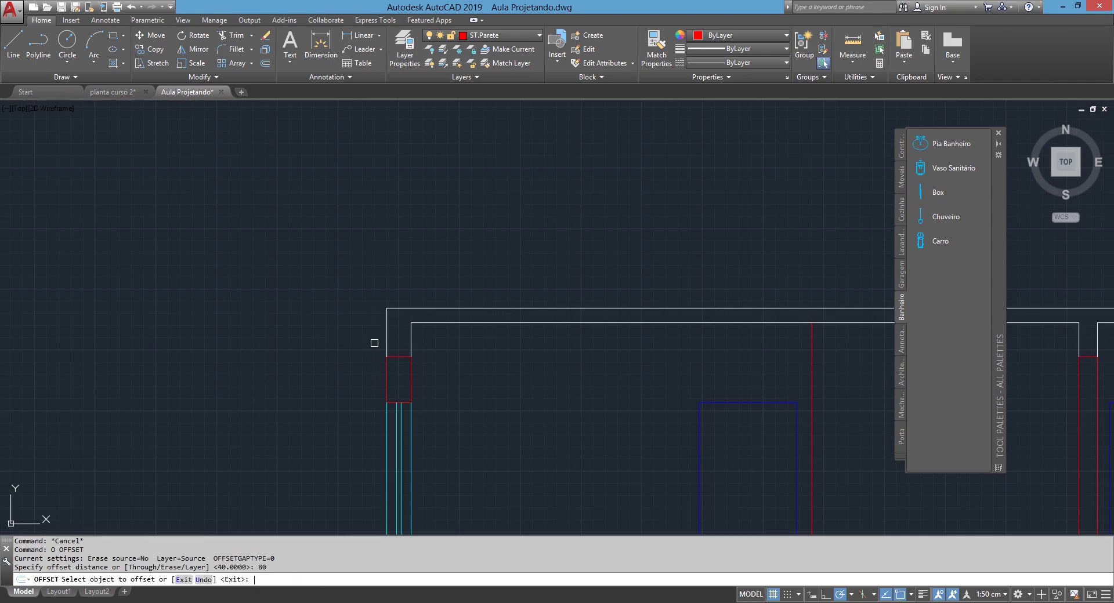
click(386, 333)
click(306, 323)
scroll(305, 323, down, 4)
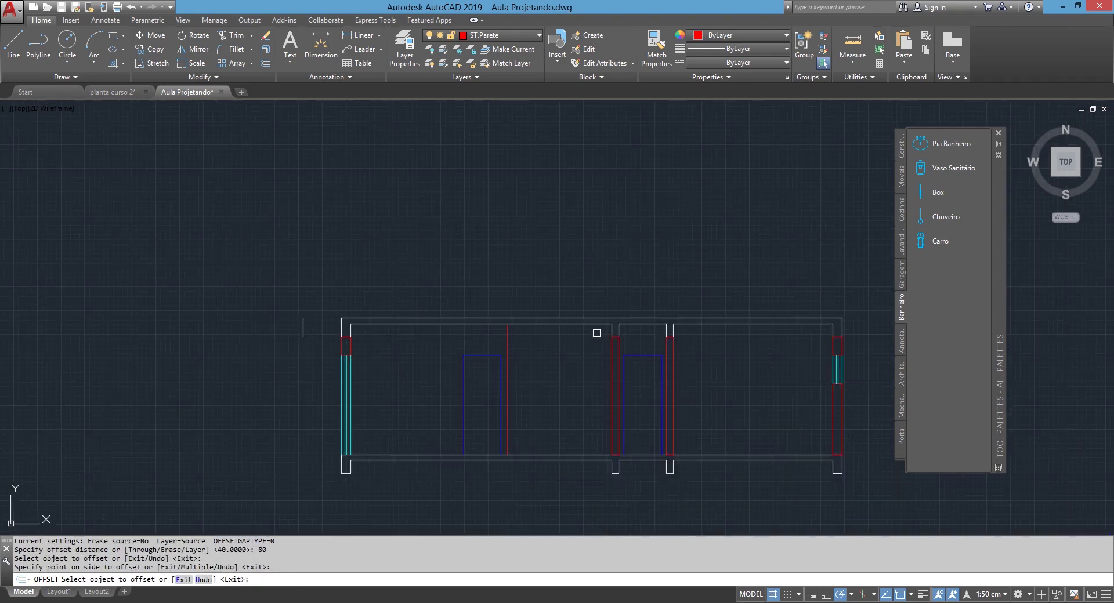
scroll(757, 351, down, 2)
click(724, 340)
click(754, 342)
key(Return)
Fillet, in Multiple mode, both top lines to the right offset line.
text(f)
key(Return)
text(m)
key(Return)
click(704, 336)
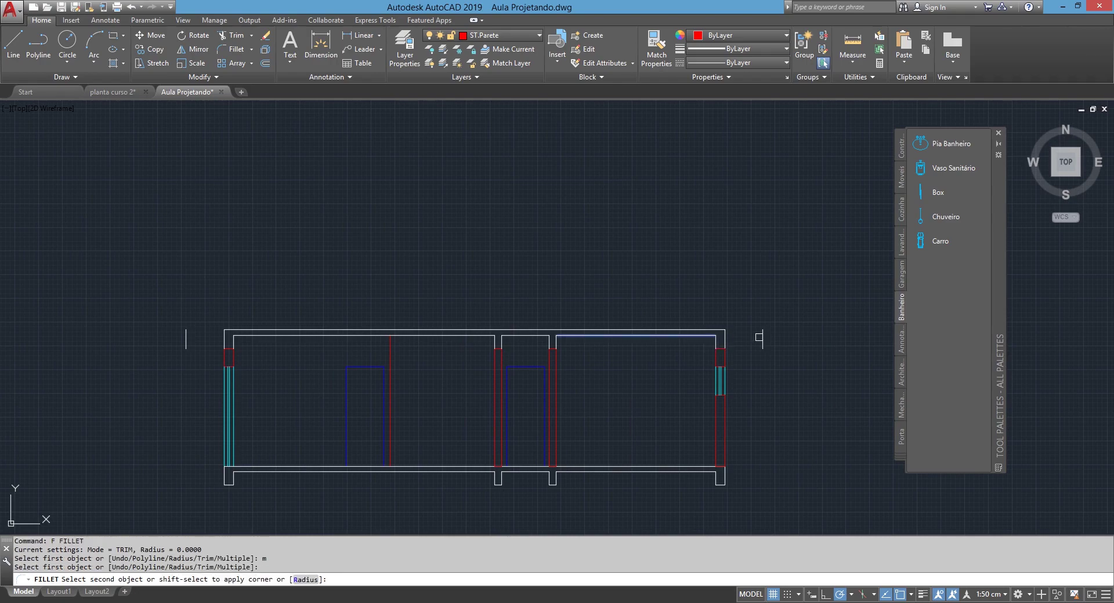
click(760, 332)
click(760, 332)
click(706, 330)
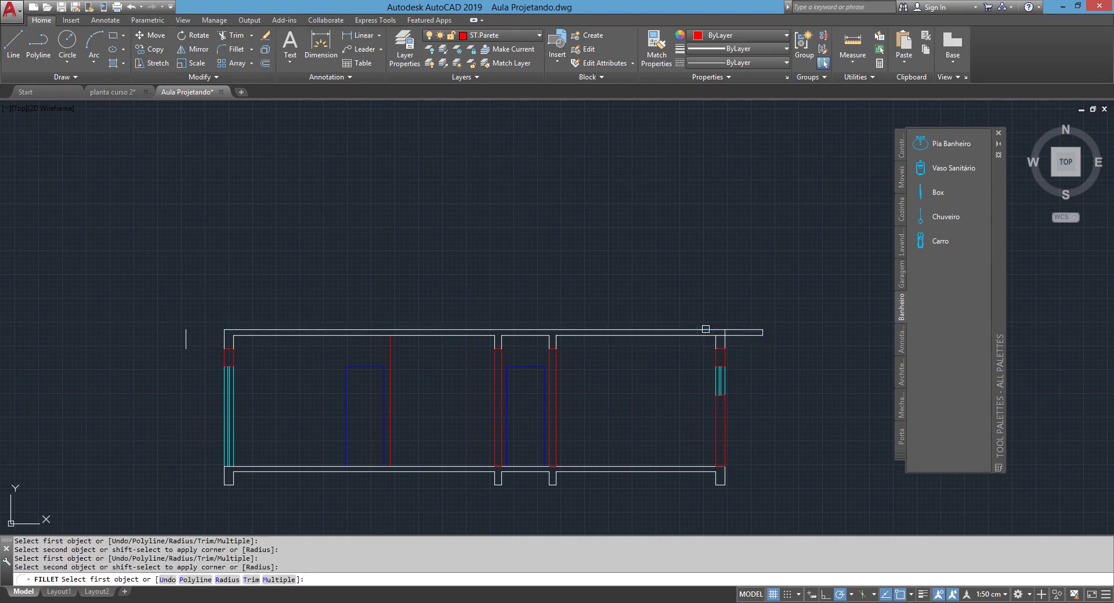
Fillet both top lines to the left offset line.
middle_drag(465, 330, 617, 331)
scroll(394, 335, up, 2)
click(432, 350)
click(343, 348)
click(410, 342)
click(410, 343)
key(Escape)
Trim the leftover line ends, using all objects as cutting edges.
text(tr)
key(Return)
key(Return)
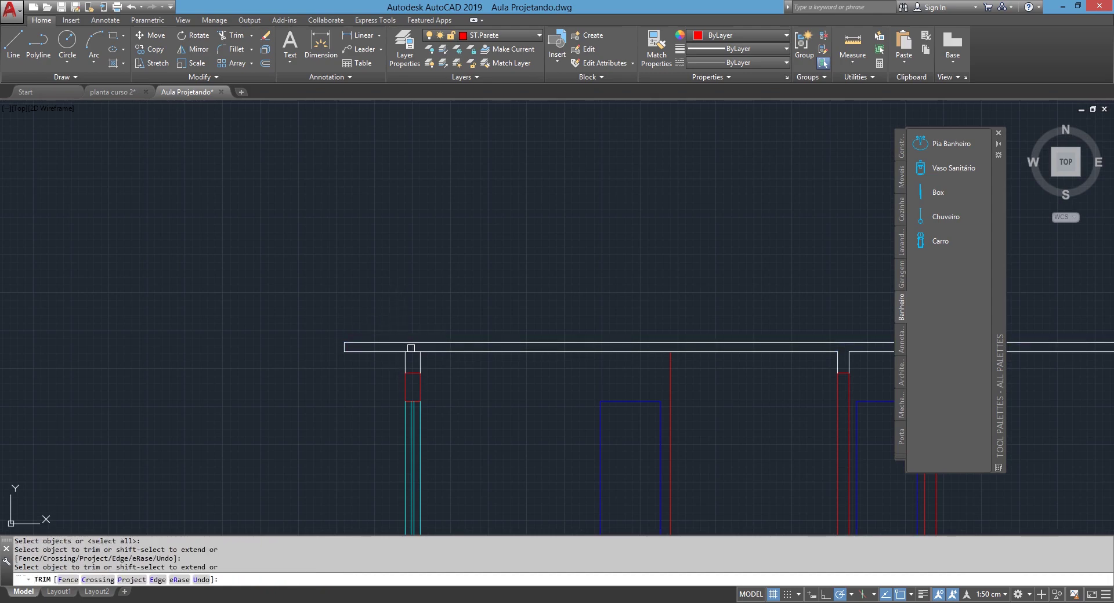
middle_drag(472, 360, 245, 355)
scroll(596, 383, up, 2)
click(627, 348)
scroll(632, 331, down, 2)
scroll(572, 390, down, 3)
click(572, 390)
key(Return)
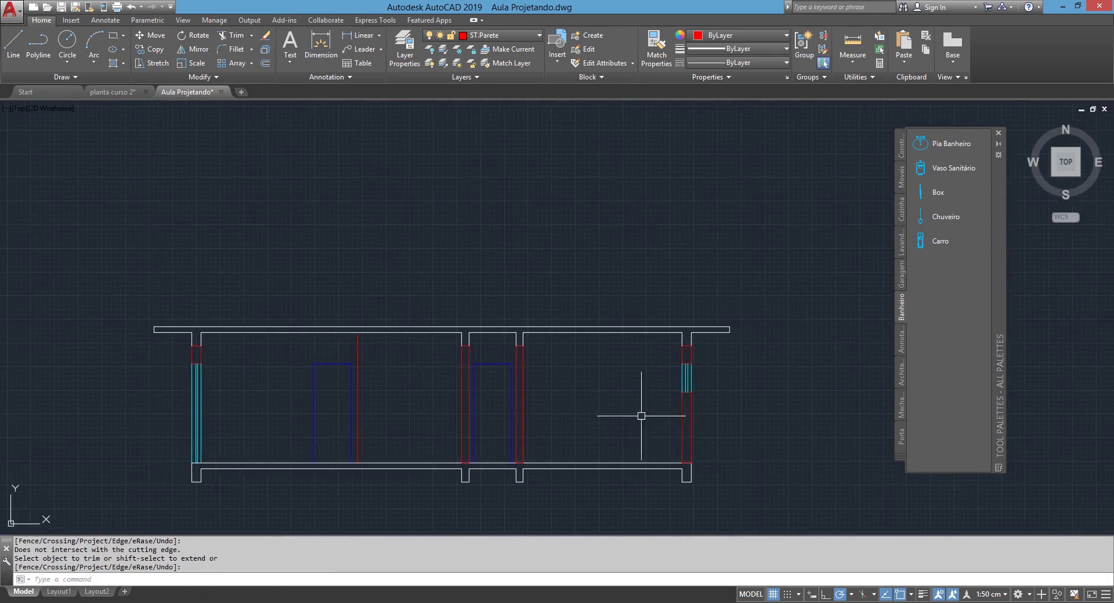
scroll(302, 367, down, 2)
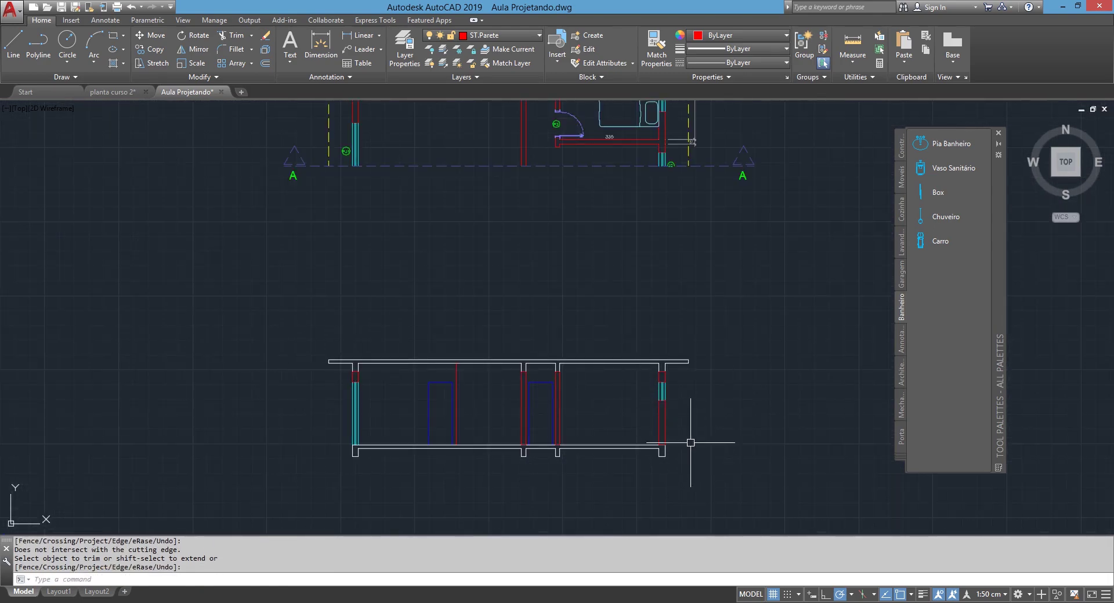
scroll(401, 343, up, 2)
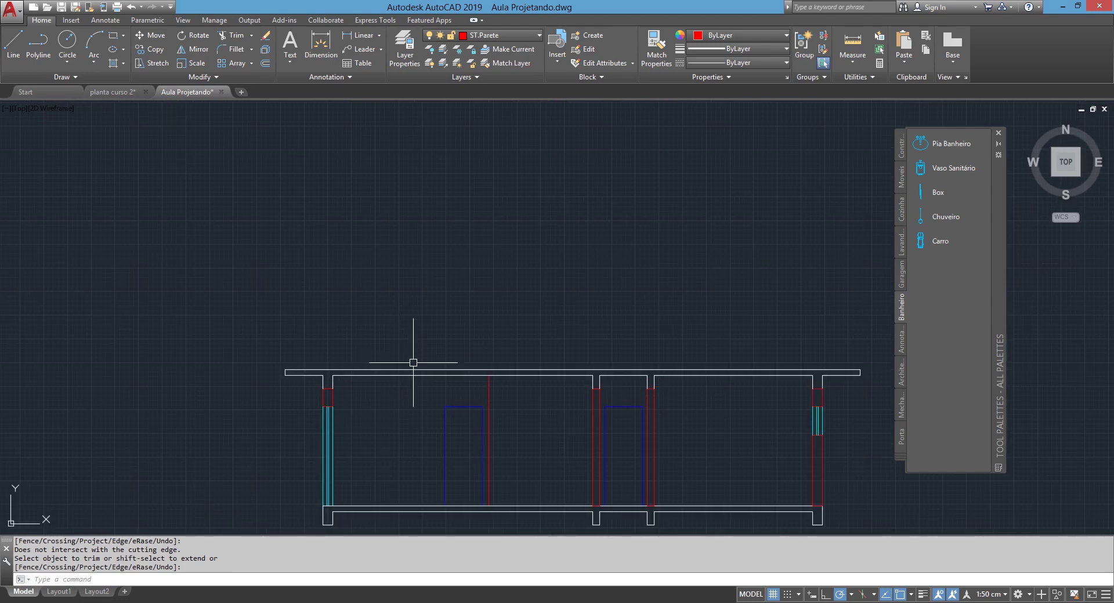
middle_drag(403, 358, 409, 298)
middle_drag(767, 412, 661, 449)
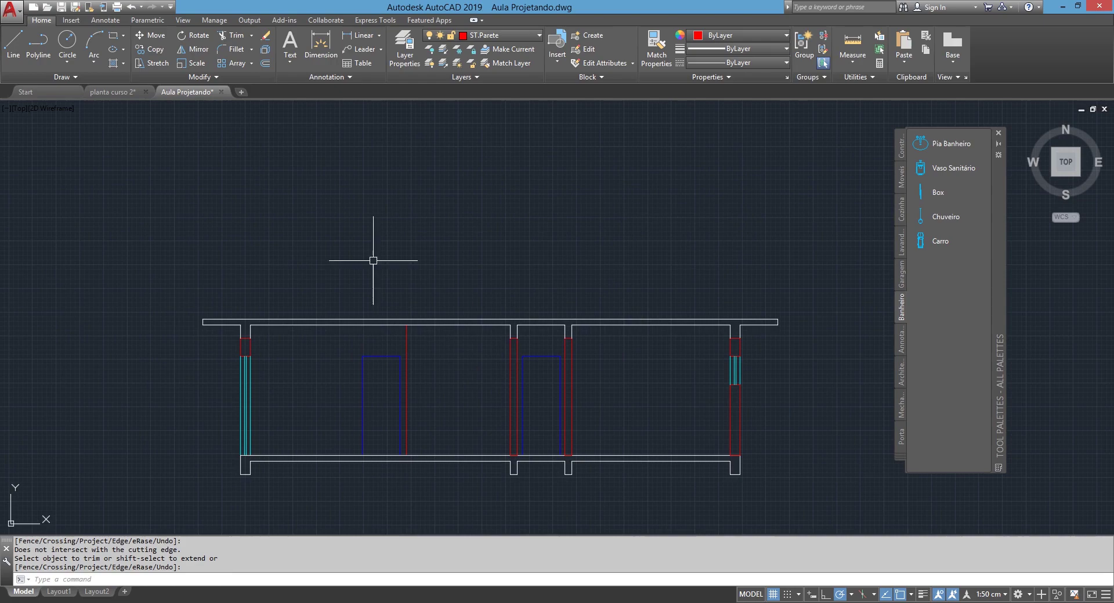
Recentre the section and open the Layer dropdown in the Layers panel.
middle_drag(435, 228, 463, 292)
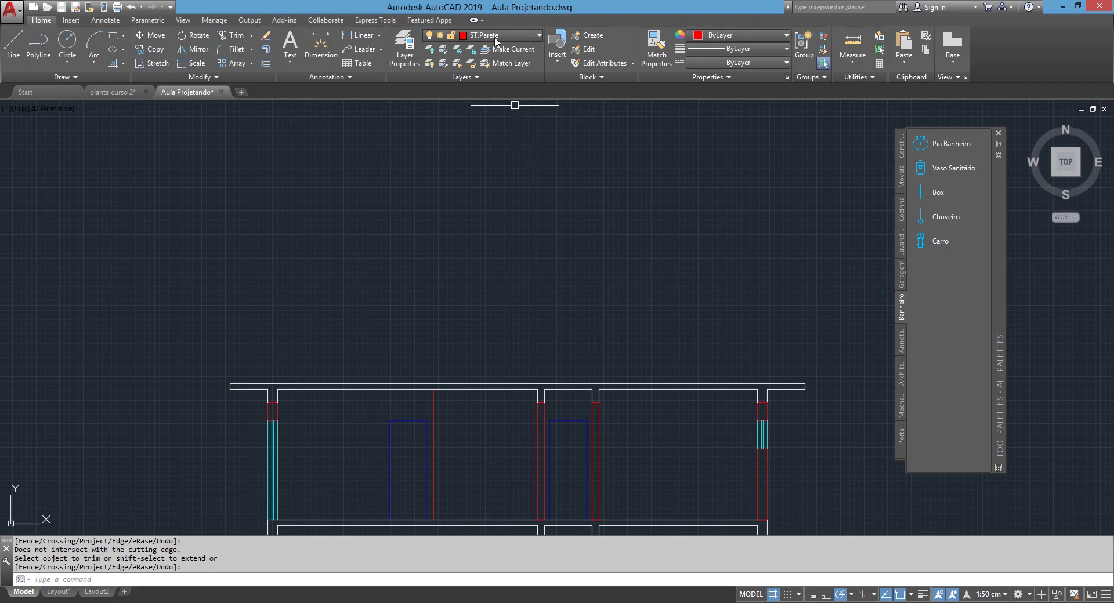
click(524, 35)
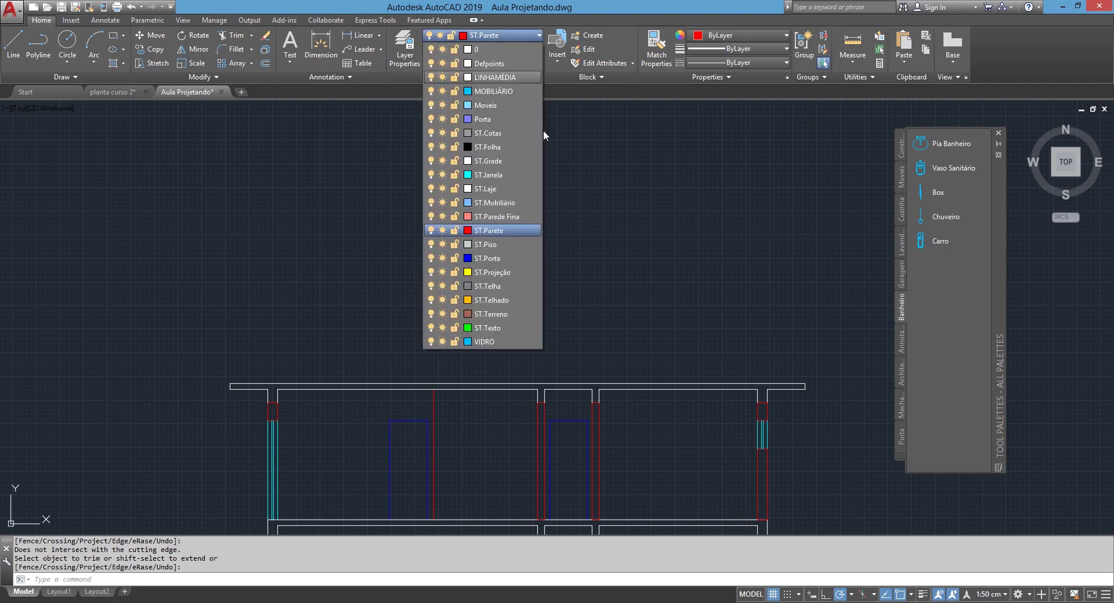
Make ST.Telhado the current layer and save the drawing.
click(506, 300)
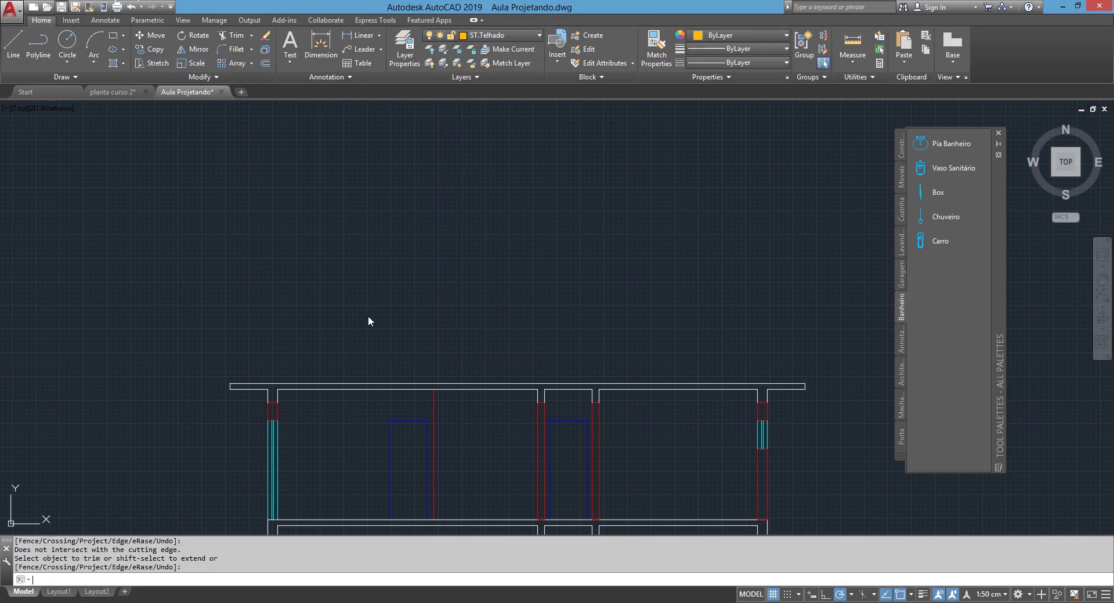
key(Escape)
middle_drag(361, 331, 409, 270)
key(ctrl+s)
Draw a helper triangle 100 left and 35 up from the left wall top, closing the slope.
text(l)
key(Return)
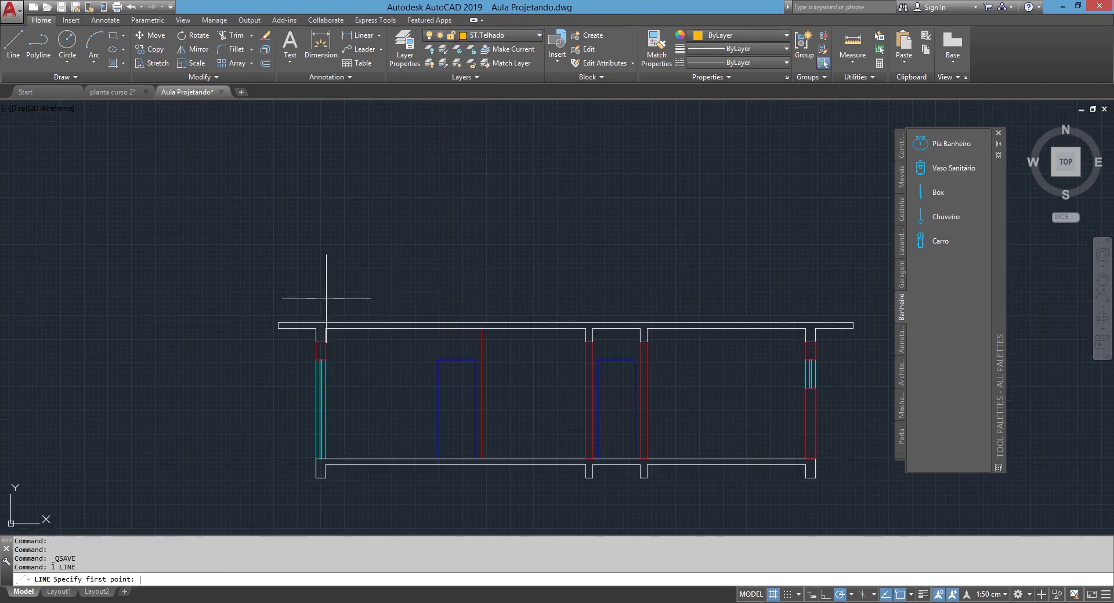
click(278, 323)
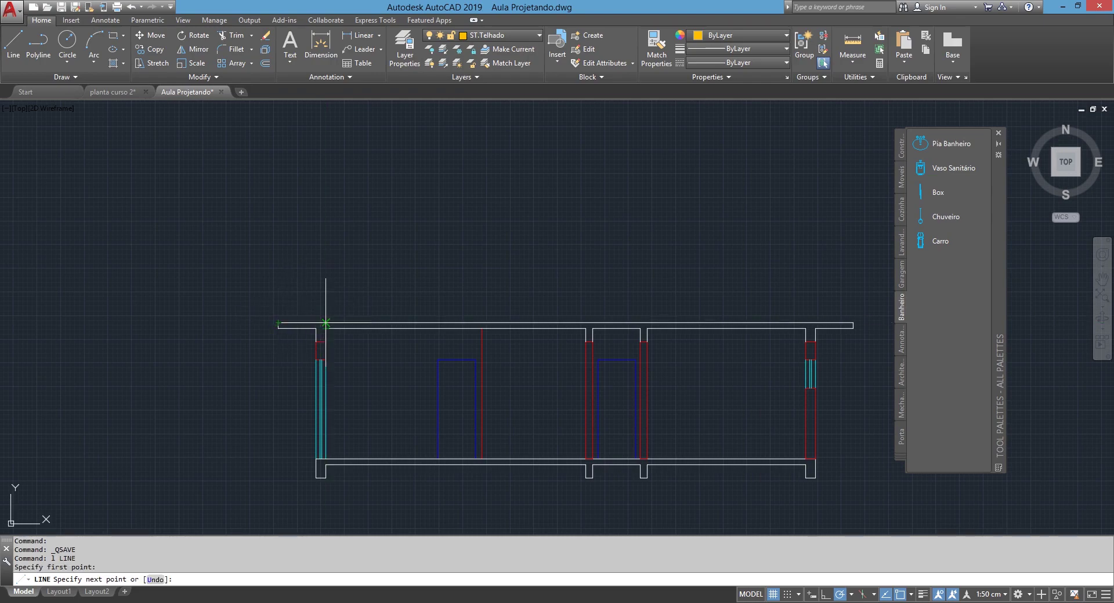
scroll(325, 323, up, 2)
text(0)
key(Return)
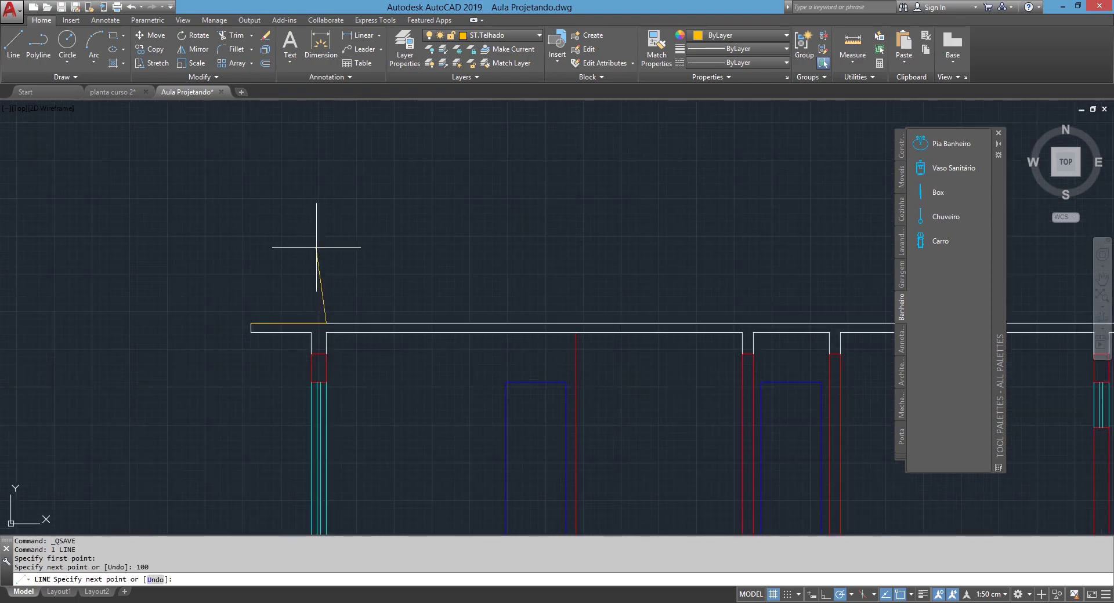
text(35)
key(Return)
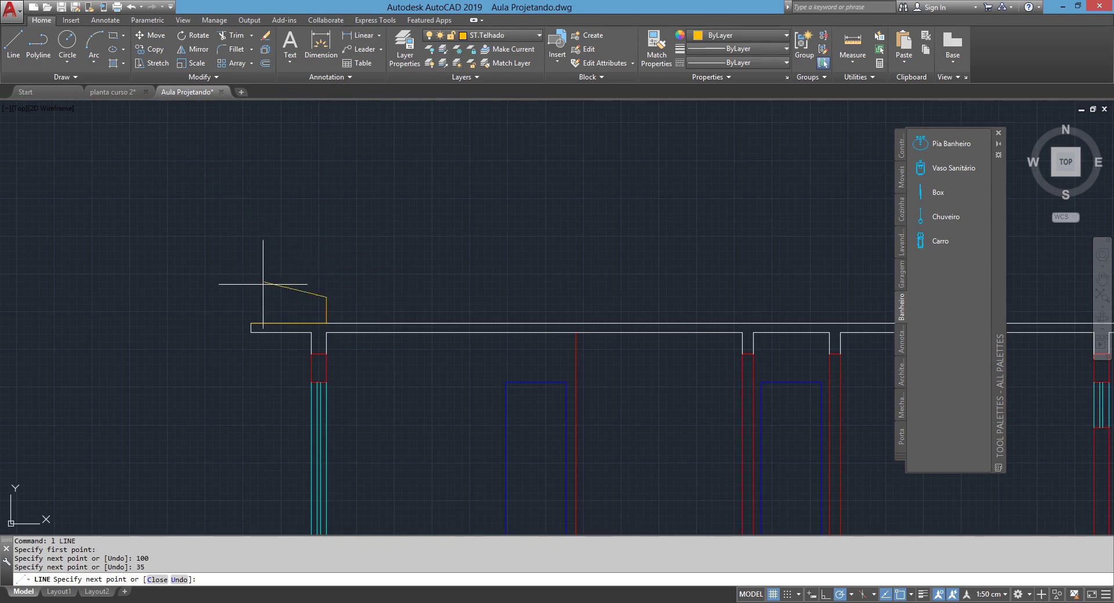
click(256, 321)
Erase the vertical helper segment and select the sloped roof line.
key(Escape)
click(326, 308)
key(Delete)
click(312, 310)
click(298, 304)
Mirror the sloped roof line to the right eave, keeping the original, then switch to planta curso 2.
middle_drag(538, 272, 443, 283)
scroll(391, 286, down, 4)
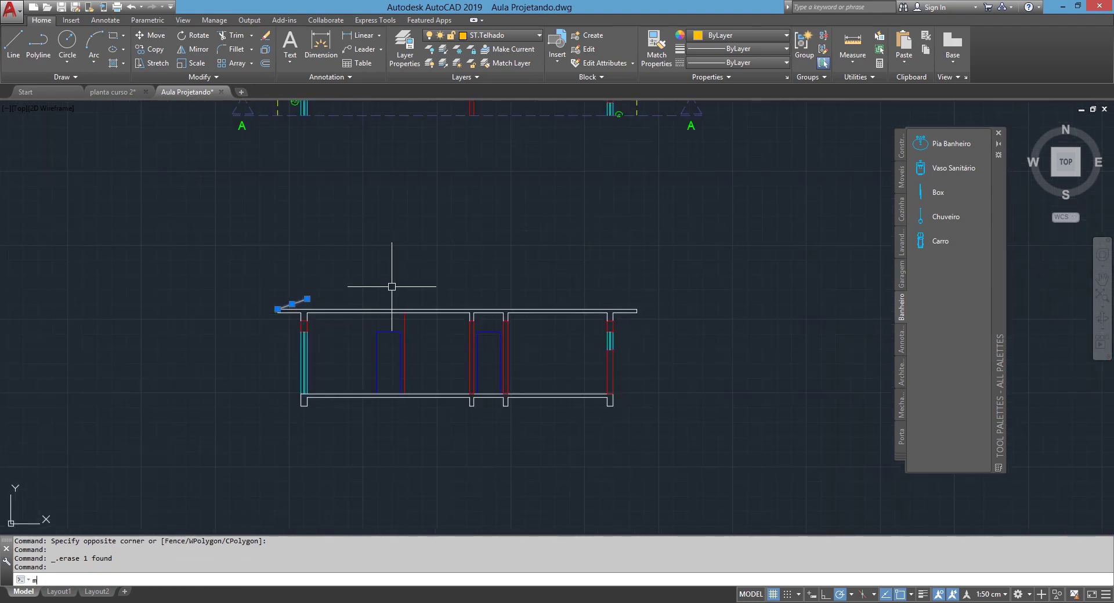
text(i)
key(Return)
click(457, 311)
click(457, 260)
key(Return)
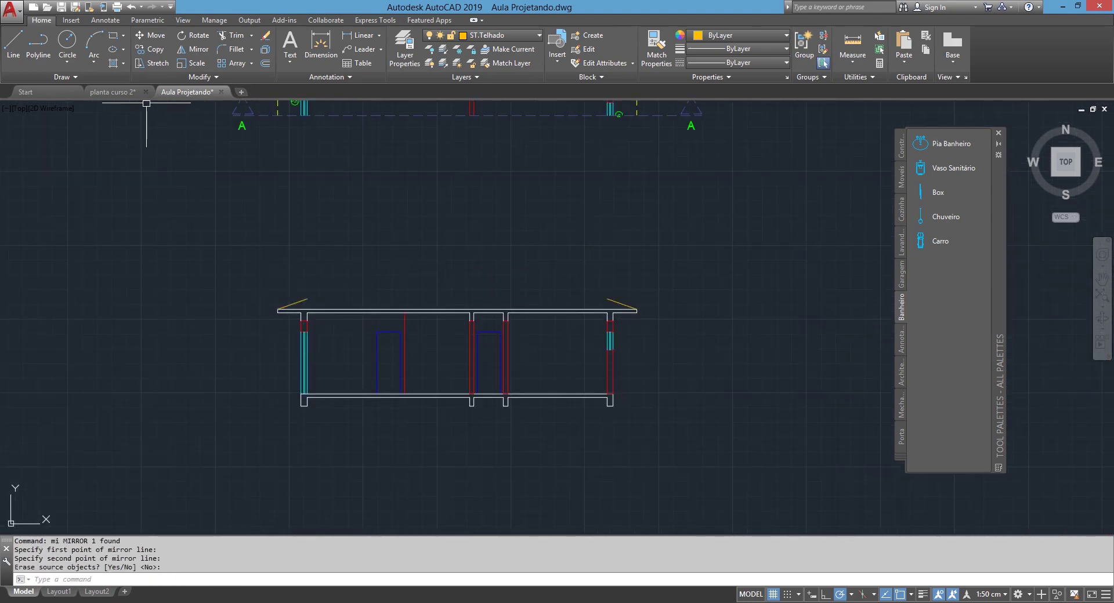
click(113, 91)
Zoom and pan around planta curso 2's reference roof truss, then return to Aula Projetando.
scroll(595, 315, up, 2)
scroll(464, 319, up, 2)
scroll(333, 325, up, 4)
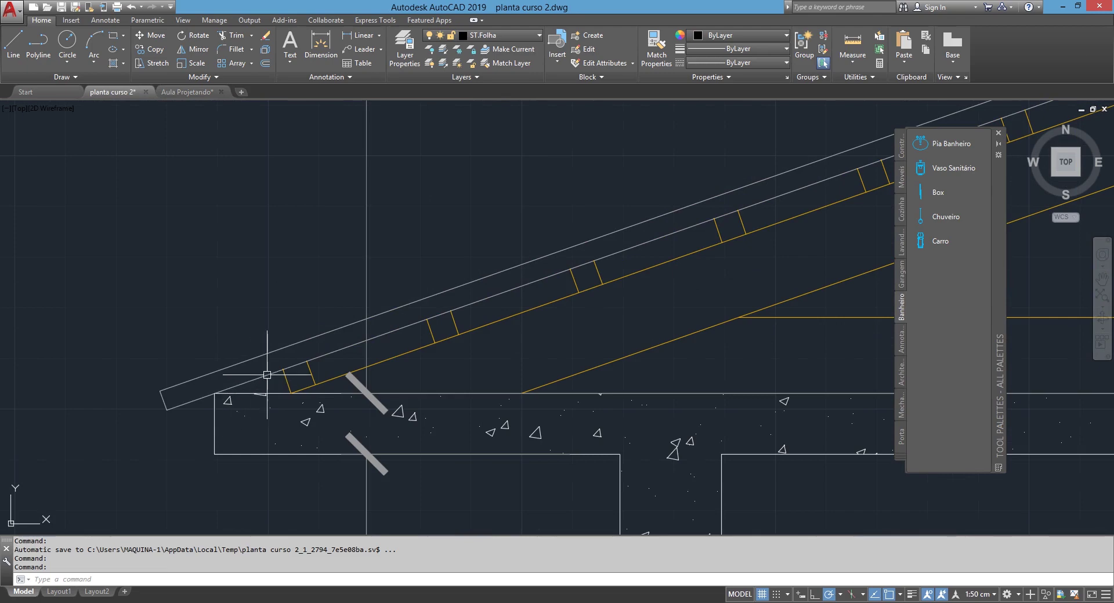
scroll(430, 319, down, 3)
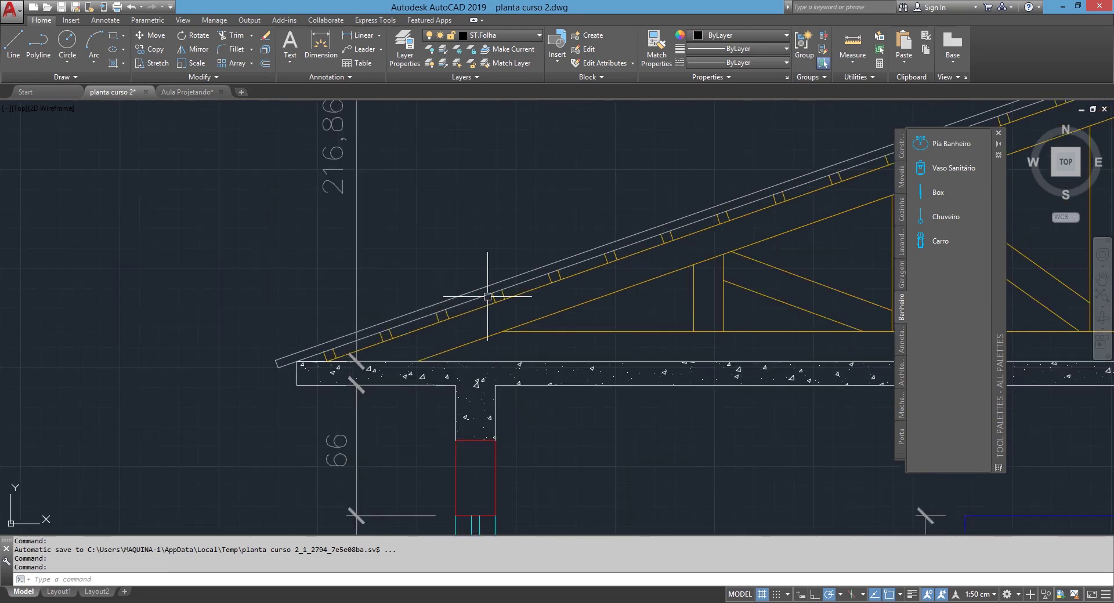
scroll(534, 277, up, 4)
scroll(536, 272, up, 4)
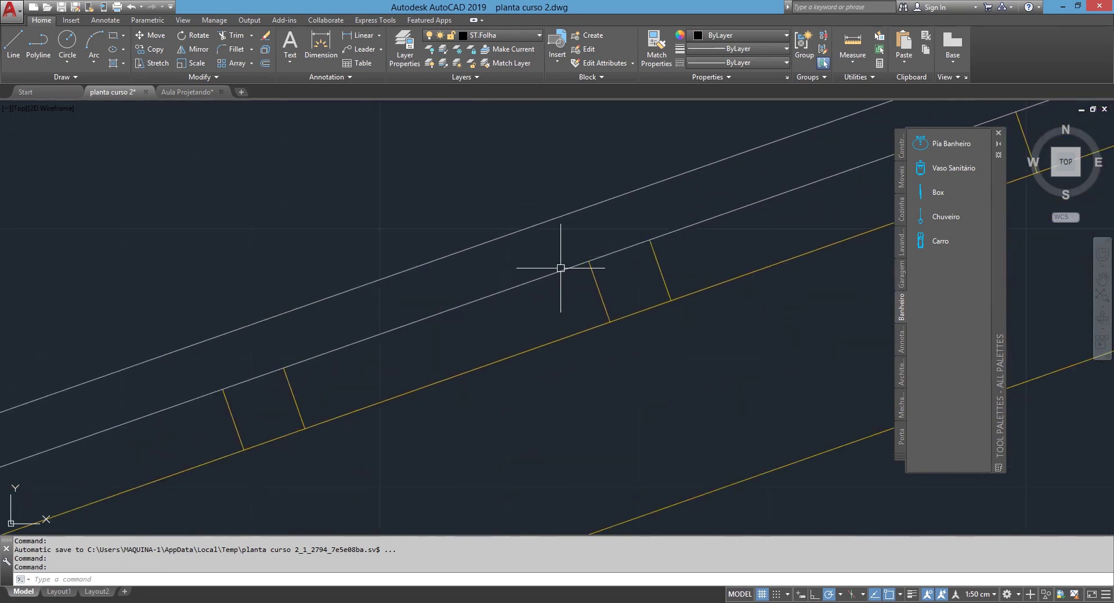
scroll(632, 317, down, 1)
scroll(641, 322, down, 2)
middle_drag(641, 322, 480, 236)
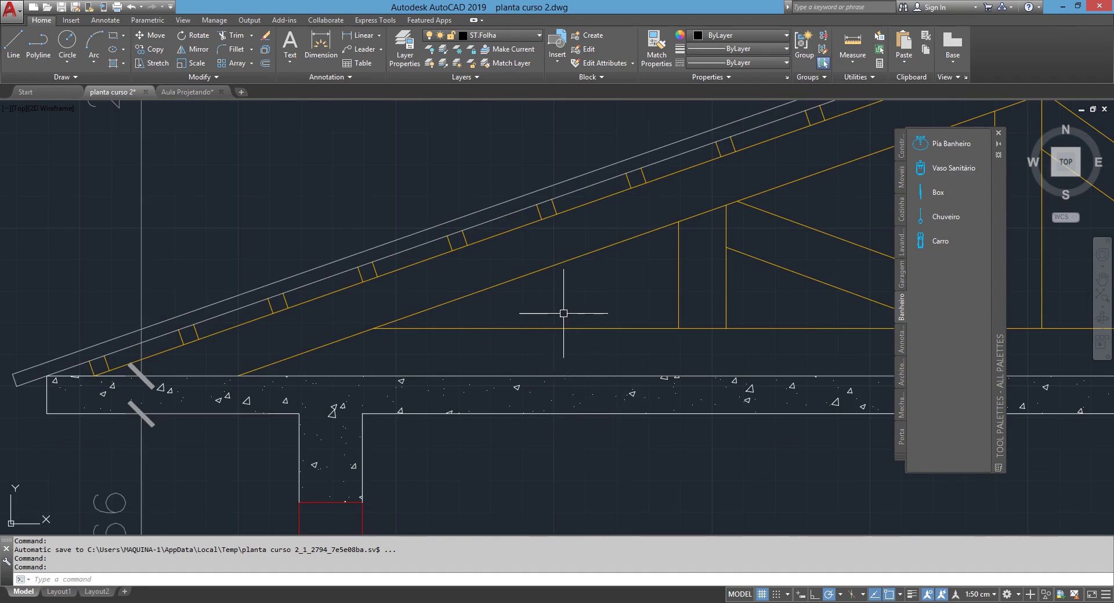
scroll(373, 279, up, 1)
scroll(369, 272, up, 1)
scroll(364, 247, down, 3)
scroll(293, 240, up, 2)
scroll(340, 248, up, 3)
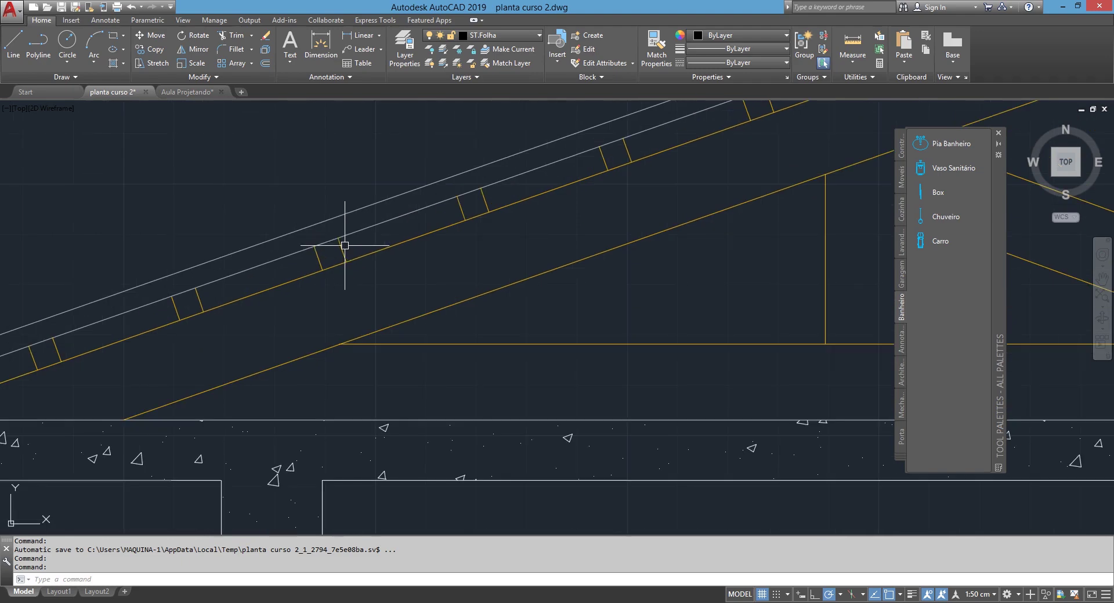
click(189, 95)
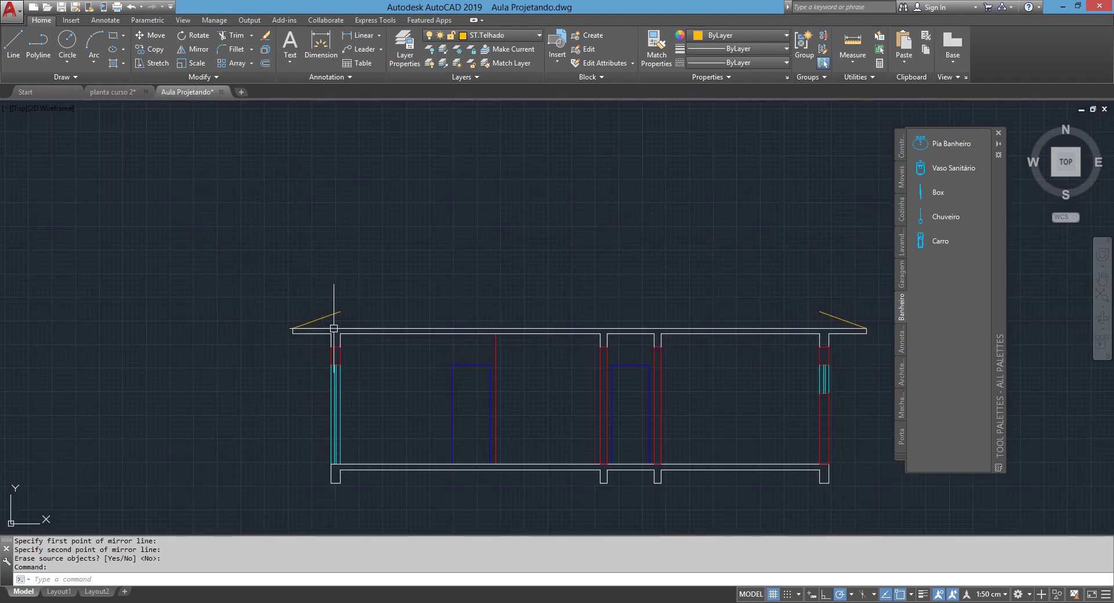
text(f)
Join the two roof lines at the peak and offset both 5 units downward.
key(Return)
click(316, 320)
click(847, 313)
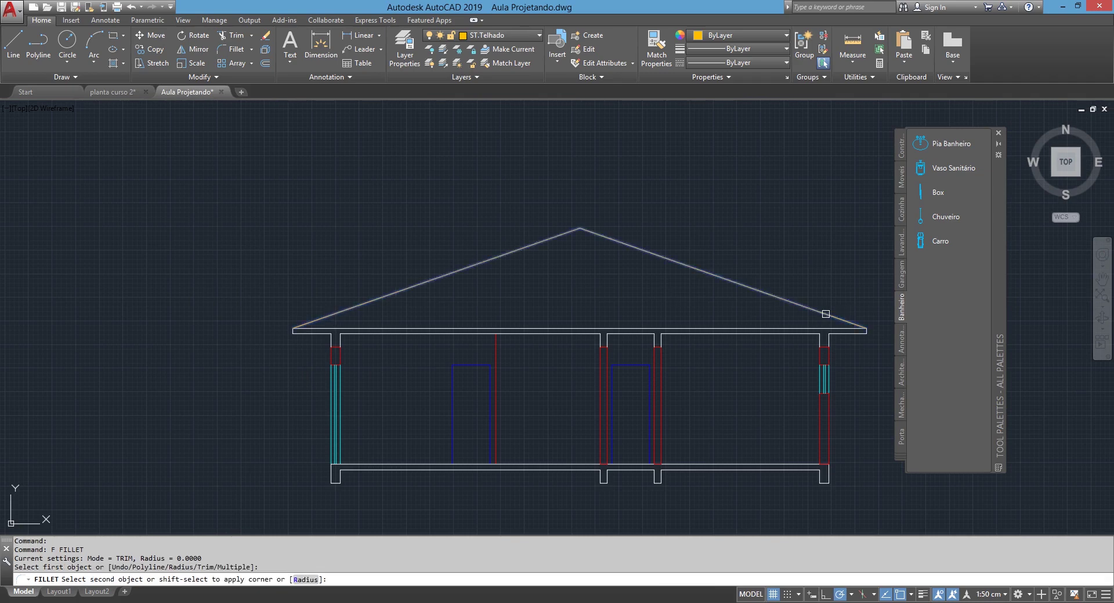
text(o)
key(Return)
text(5)
key(Return)
click(524, 250)
click(538, 257)
click(625, 246)
click(586, 271)
key(Return)
Offset both roof lines again 15 units below to form the rafter depth.
key(Return)
text(1)
key(Return)
click(545, 241)
click(579, 284)
click(629, 247)
click(601, 268)
key(Return)
key(Return)
key(Return)
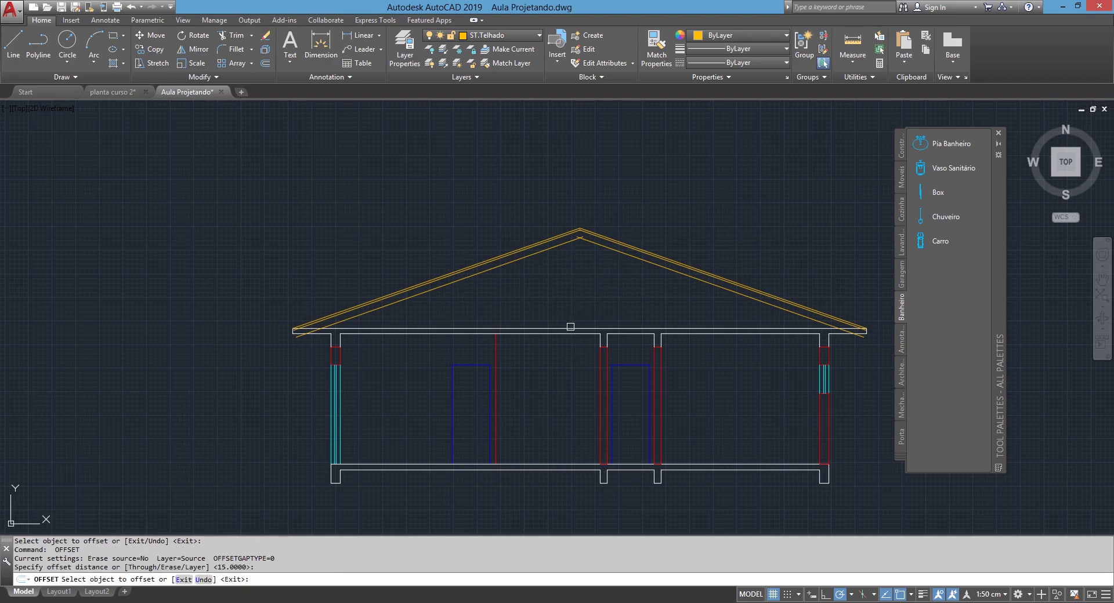
click(569, 328)
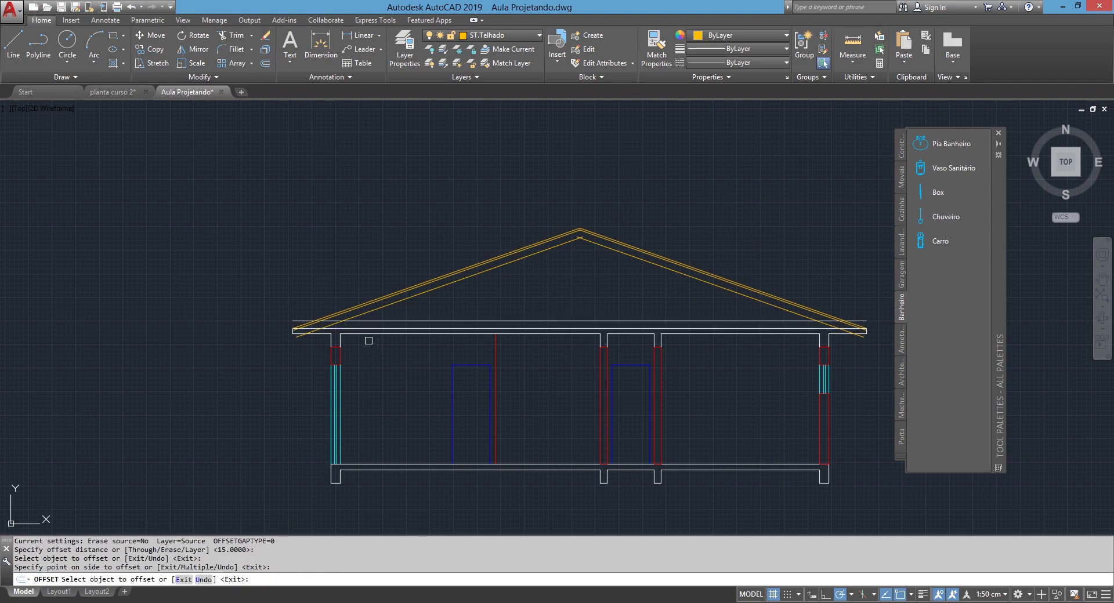
key(Escape)
Trim the top line's ends and roof-line pieces back at the wall and between the rafters.
scroll(259, 330, up, 3)
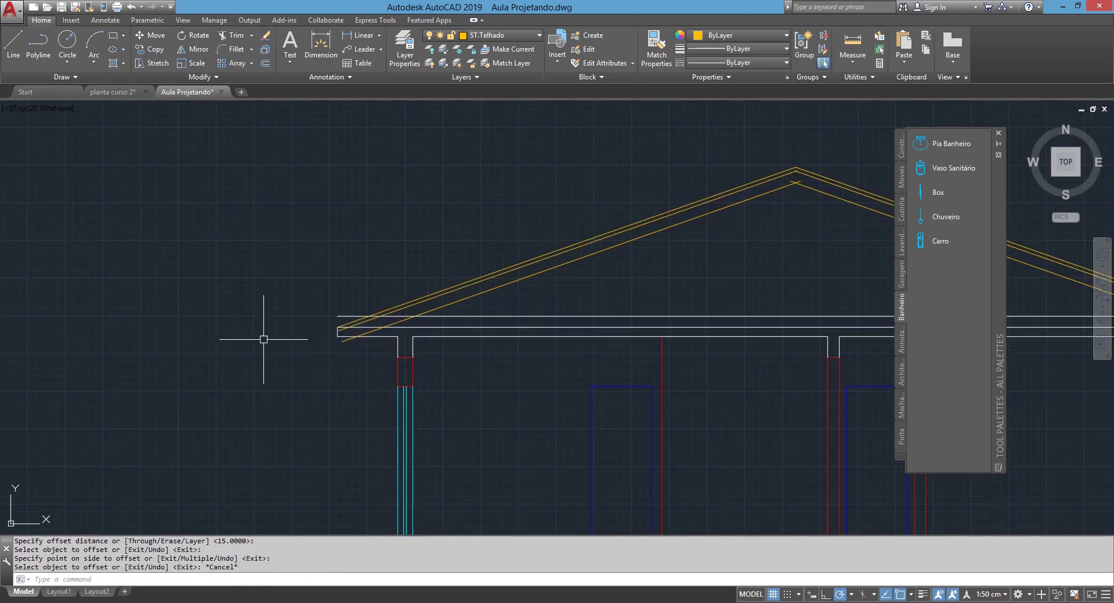
scroll(333, 324, up, 2)
key(Return)
click(377, 288)
click(387, 277)
scroll(434, 293, up, 2)
click(522, 288)
click(479, 333)
click(338, 340)
click(355, 384)
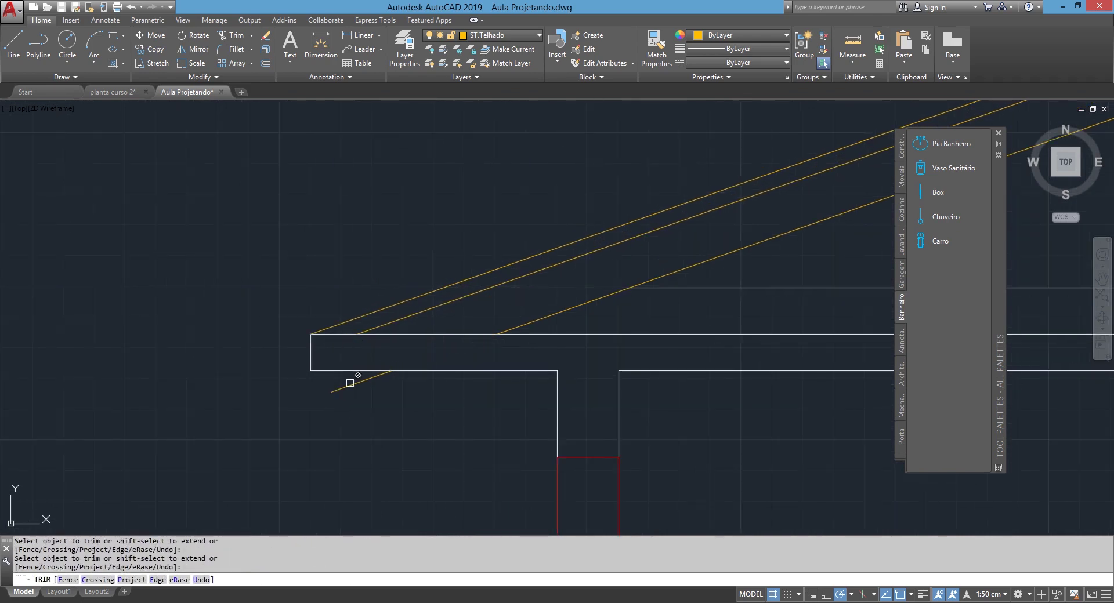
key(Return)
Delete the leftover lower roof segment.
click(351, 387)
key(Delete)
scroll(580, 337, down, 4)
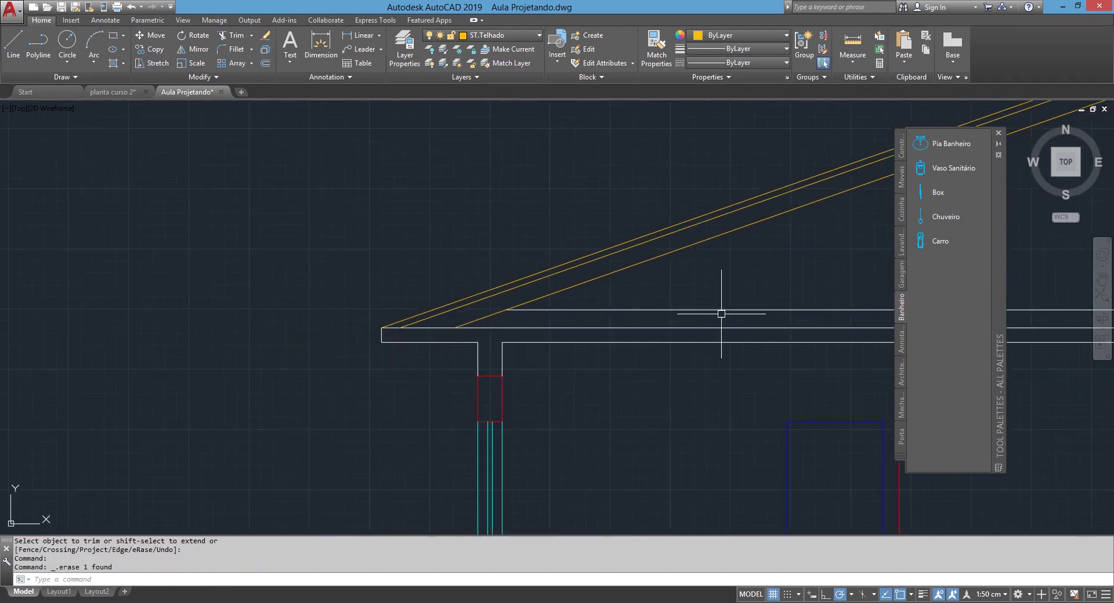
scroll(695, 373, up, 4)
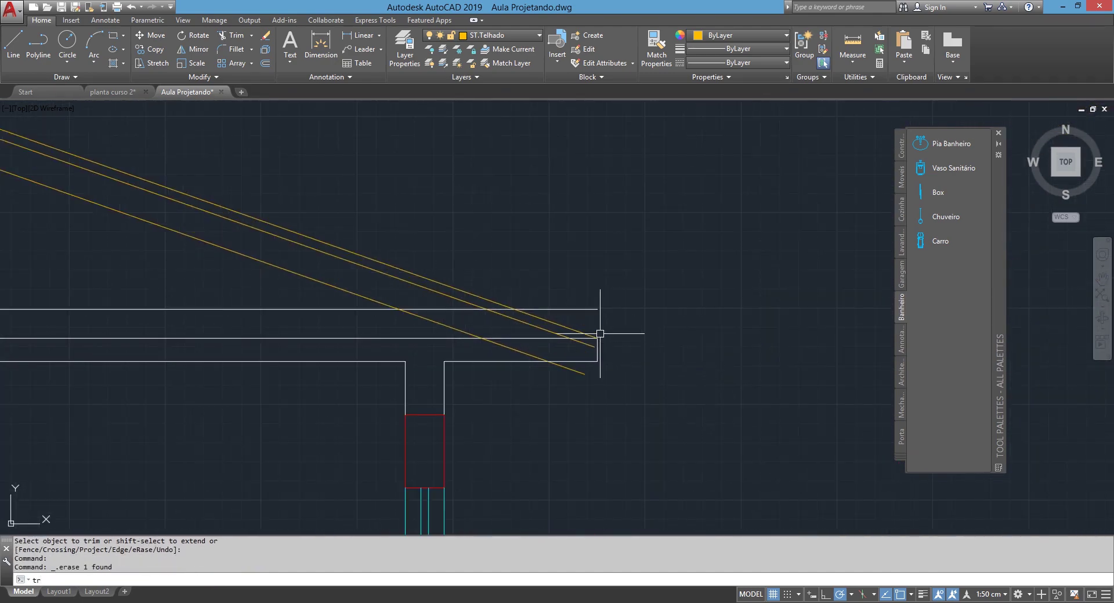
Trim the white line end beyond the rafter and the rafter end below the wall line.
key(Return)
key(Return)
scroll(580, 325, up, 2)
click(527, 307)
click(518, 311)
click(701, 460)
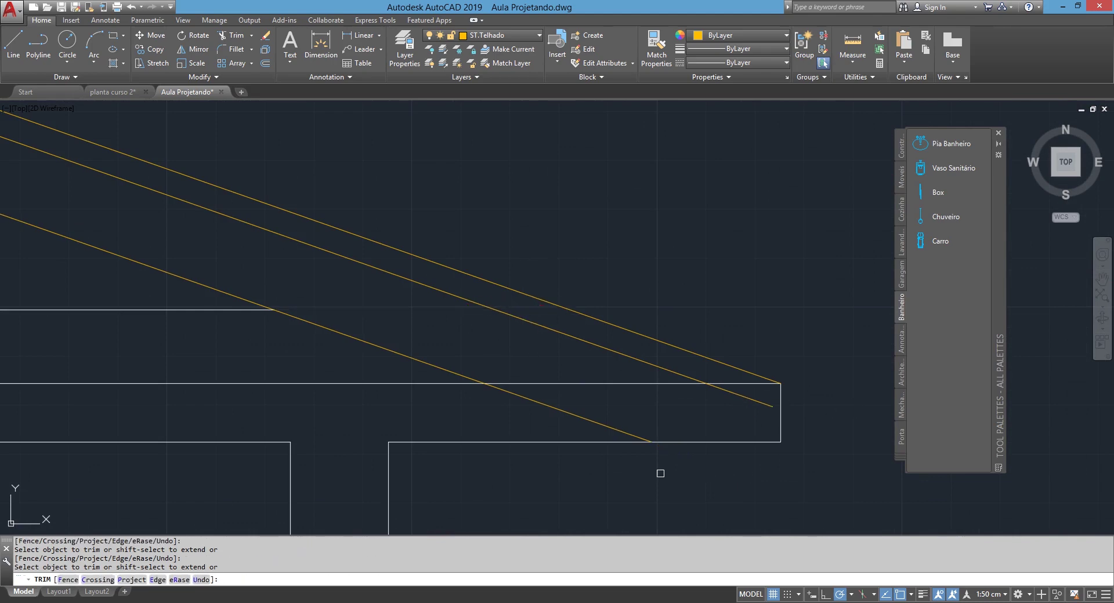
scroll(732, 395, down, 3)
Trim the crossing rafter overshoots at the roof apex.
click(737, 393)
scroll(450, 304, down, 2)
scroll(538, 378, up, 4)
scroll(519, 348, up, 2)
click(493, 341)
click(418, 336)
click(401, 344)
click(430, 224)
scroll(435, 224, down, 4)
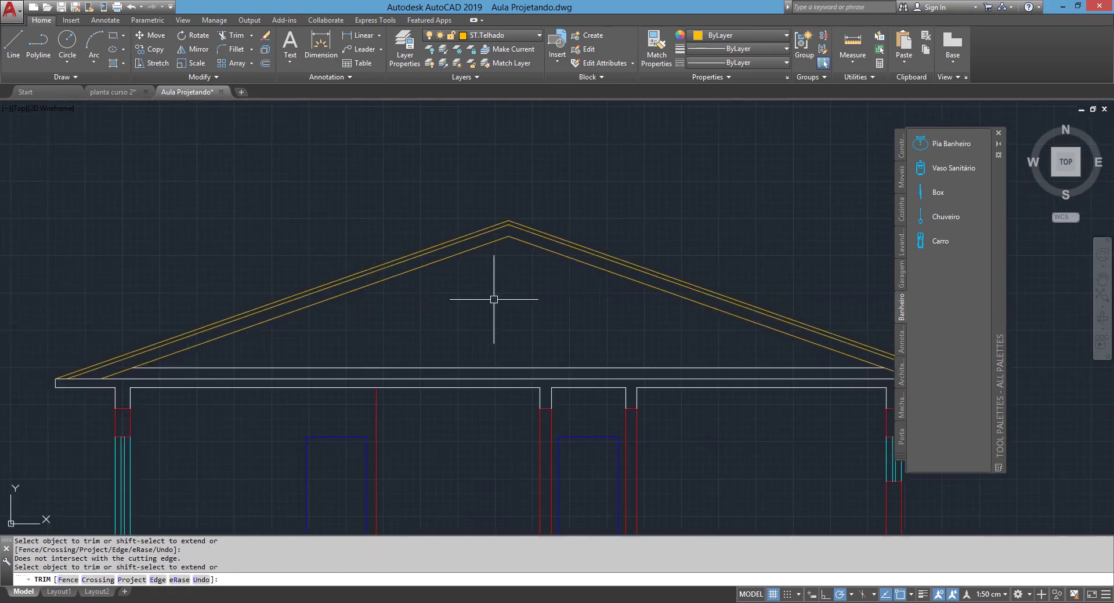
key(Escape)
Match the horizontal tie beam's properties to the inner yellow rafter.
text(ma)
key(Return)
click(335, 297)
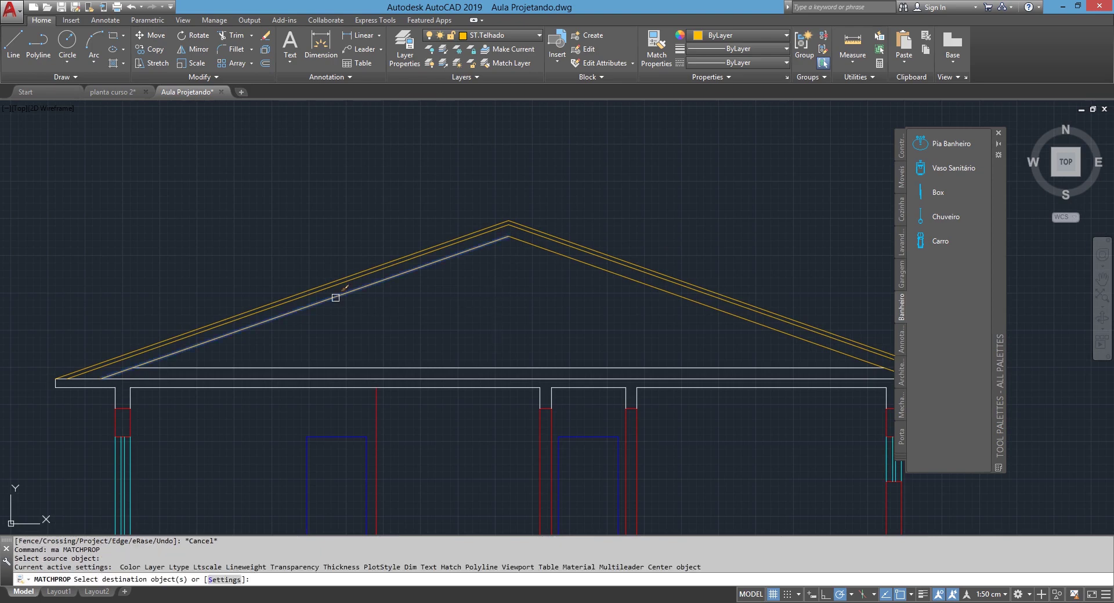
click(380, 365)
middle_drag(395, 343, 423, 328)
key(Escape)
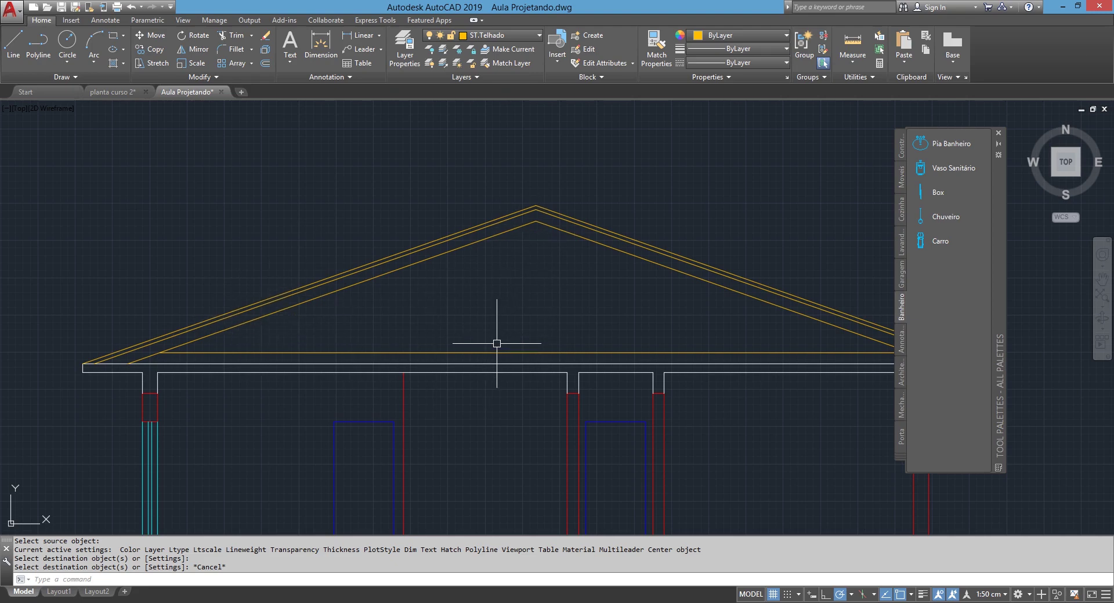
Begin a vertical line from the inner roof apex.
text(l)
key(Return)
click(536, 221)
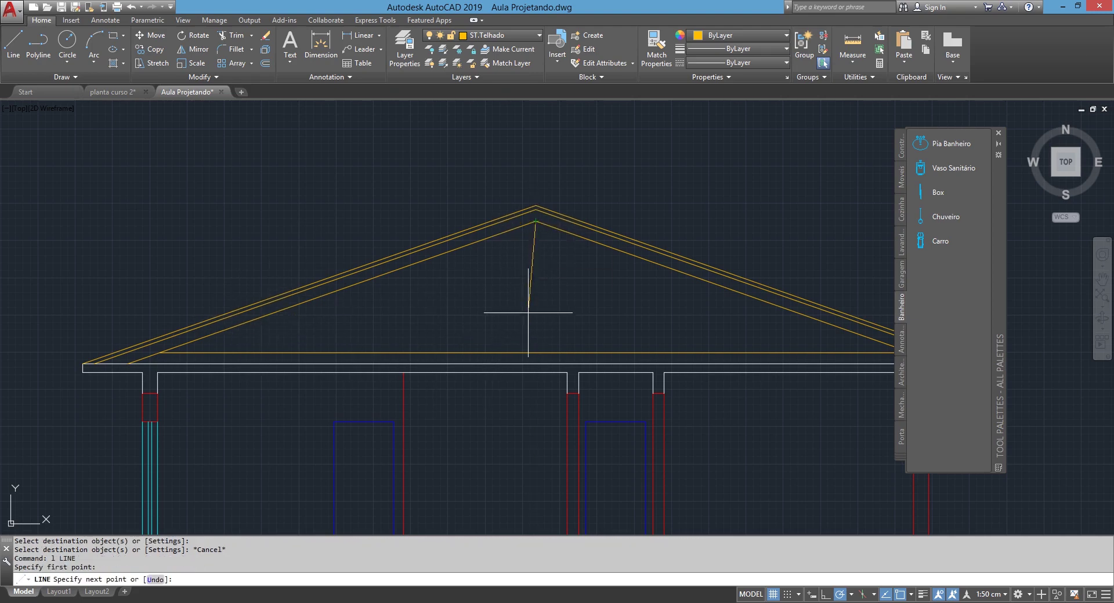
End the vertical post on the tie beam and offset it 7.5 to both sides.
click(536, 353)
key(Return)
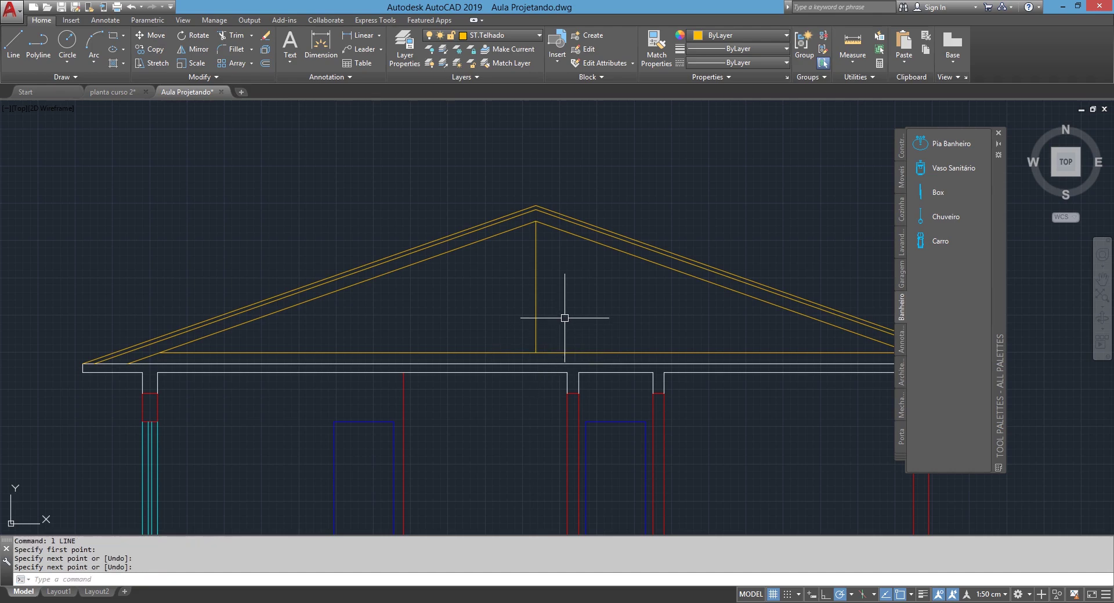
text(o)
key(Return)
text(7.5)
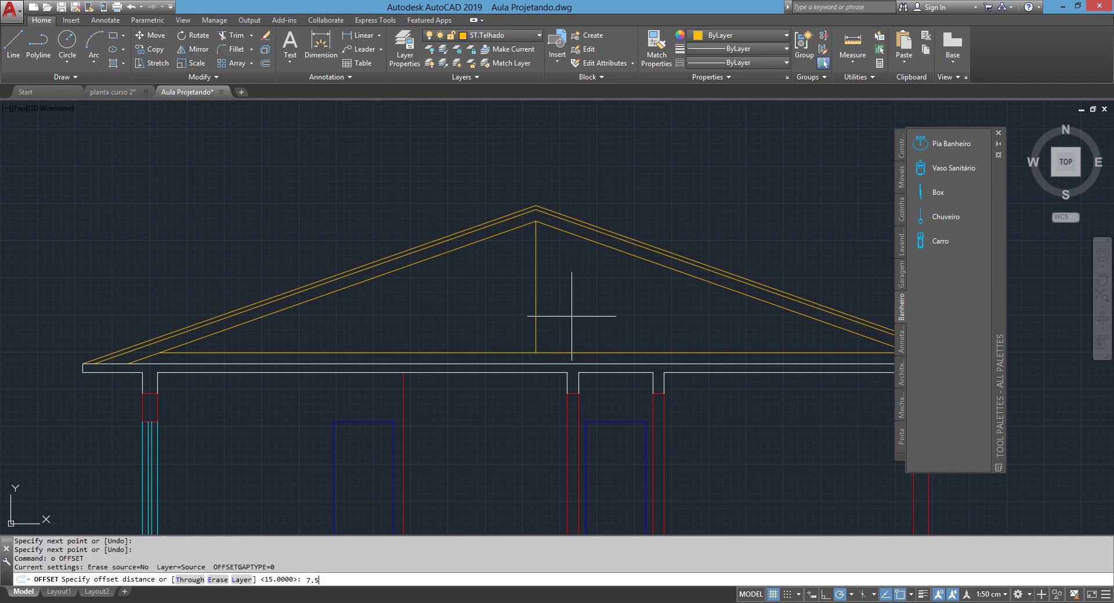
key(Return)
click(535, 280)
click(579, 294)
click(539, 278)
click(496, 284)
key(Return)
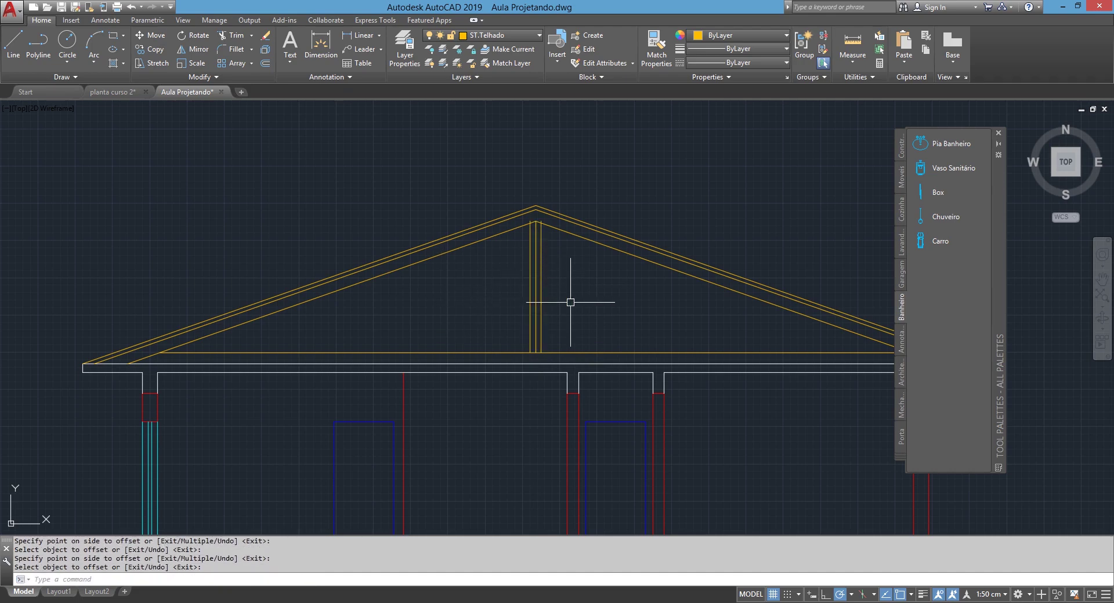
Select the three lines of the central king post.
text(c)
key(Return)
click(570, 302)
key(Escape)
drag(569, 301, 480, 294)
Copy the king post 100, 200, 300 and 400 units to the left.
text(co)
key(Return)
click(547, 155)
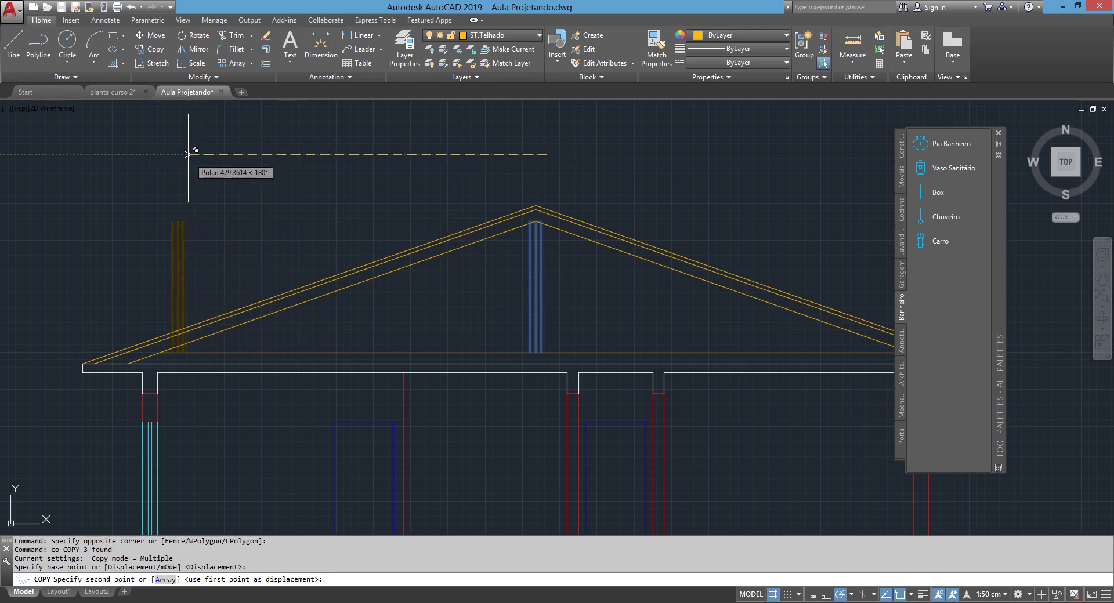
key(Return)
text(200)
key(Return)
text(300)
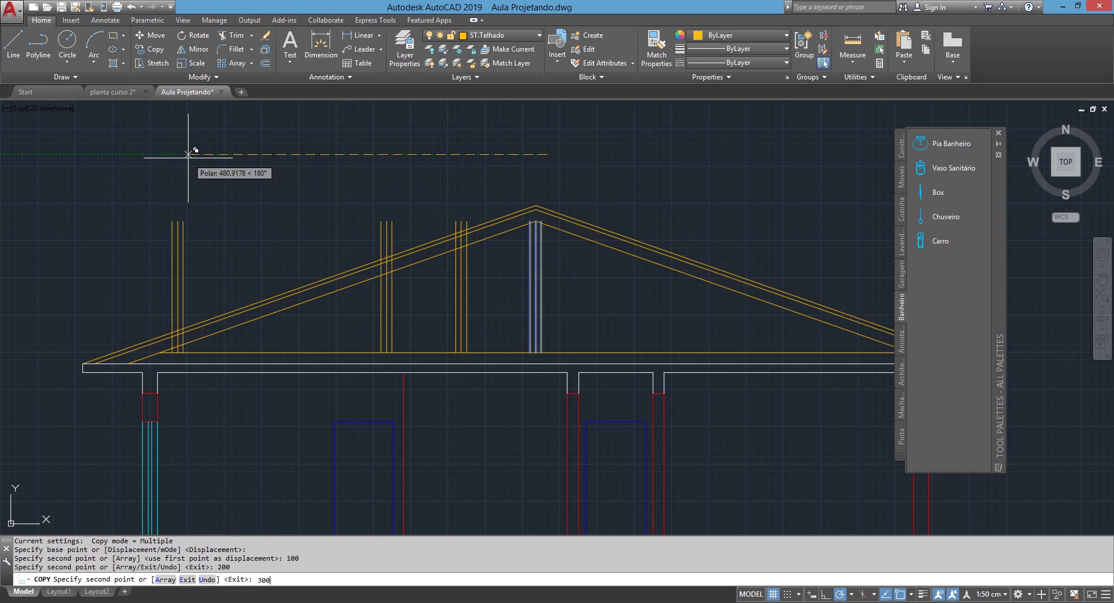
key(Return)
text(400)
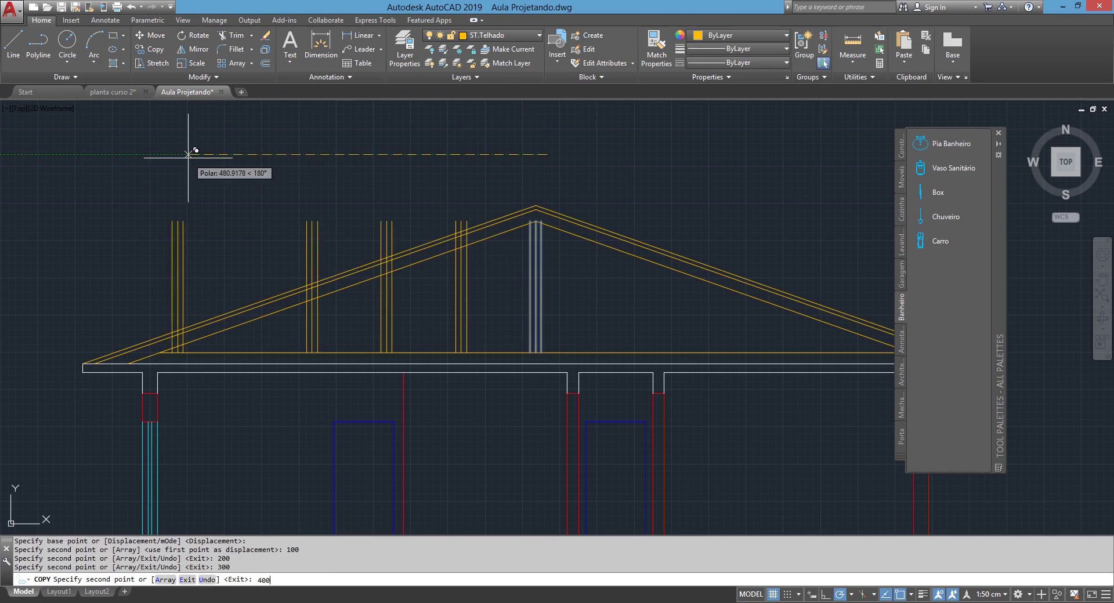
key(Return)
key(Escape)
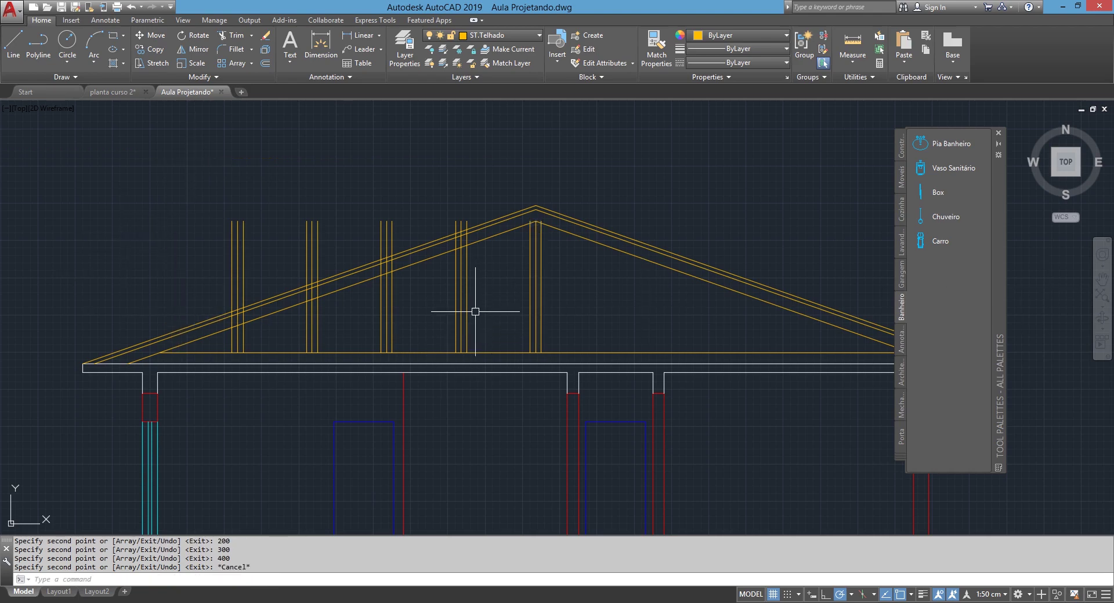
Trim the first post pieces between the rafter lines with a crossing window.
text(l)
key(Return)
scroll(435, 241, up, 3)
scroll(464, 273, down, 3)
key(Escape)
scroll(484, 190, up, 2)
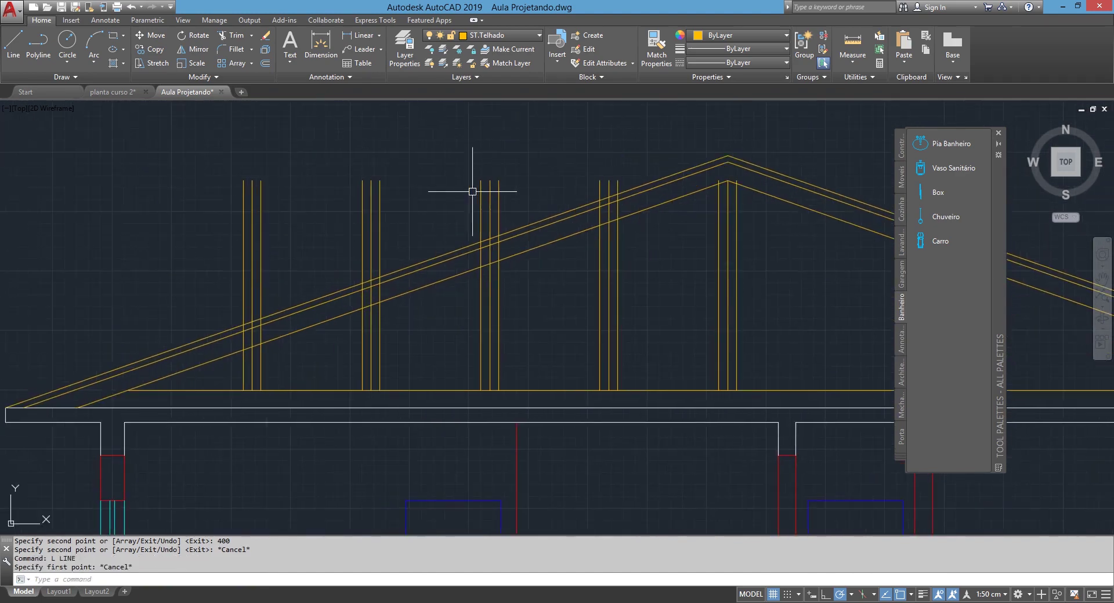
scroll(250, 352, up, 2)
key(Return)
key(Return)
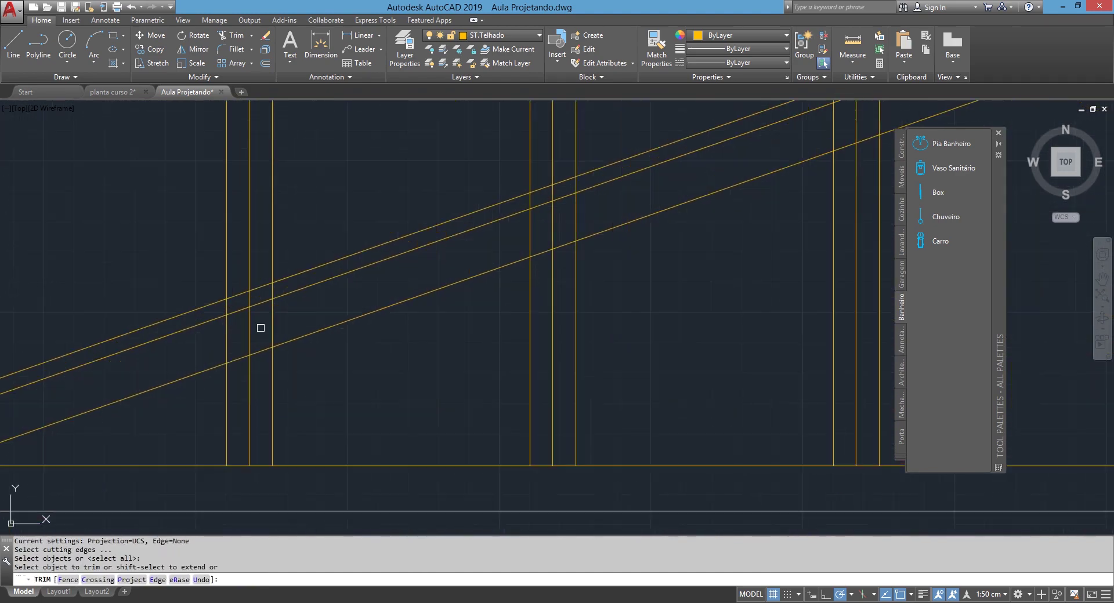
drag(275, 324, 183, 335)
Trim the remaining post pieces between the rafter lines further along the rafter.
scroll(312, 345, up, 2)
middle_drag(311, 345, 190, 441)
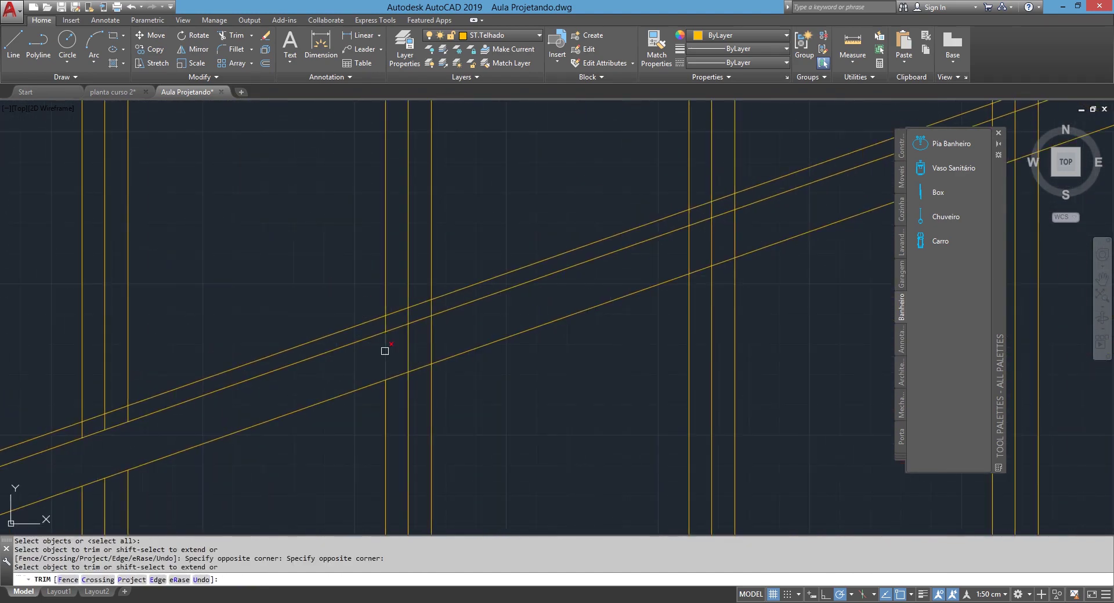
click(405, 347)
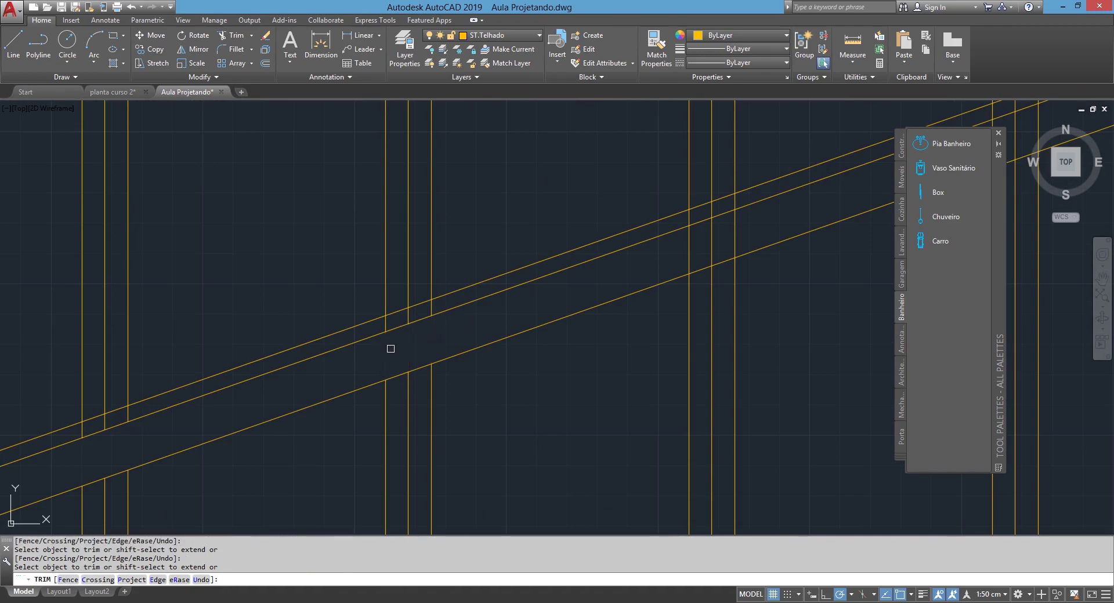
scroll(389, 350, down, 1)
drag(582, 347, 398, 385)
scroll(460, 373, down, 1)
scroll(677, 291, up, 5)
drag(514, 328, 374, 373)
scroll(375, 372, down, 2)
scroll(406, 302, down, 2)
key(Escape)
Erase the leftover short post pieces sticking up above the rafter.
click(428, 265)
click(309, 367)
middle_drag(308, 366, 429, 286)
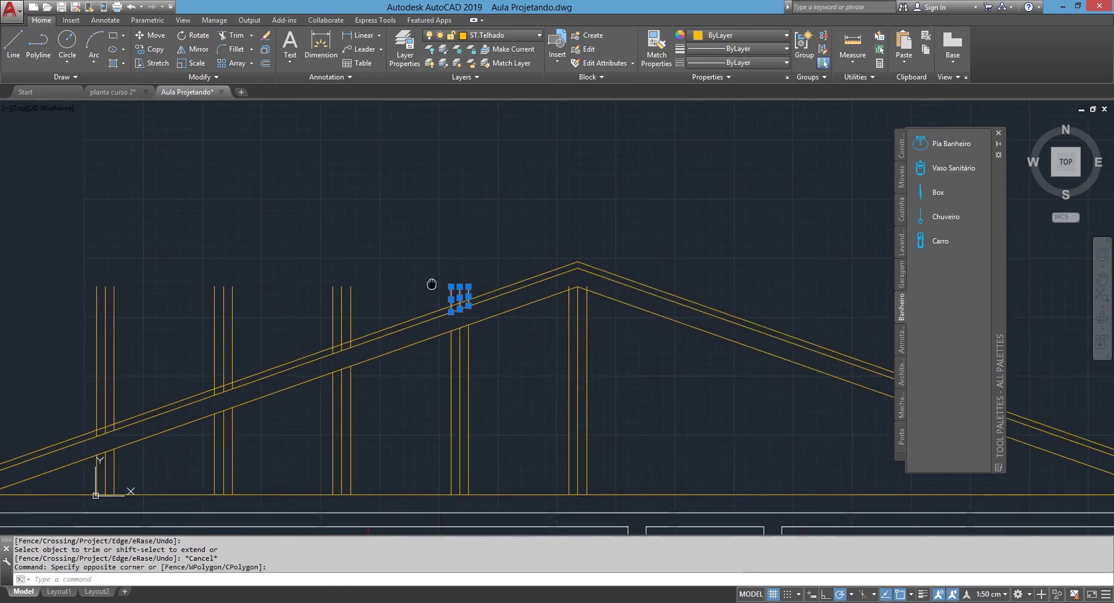
click(410, 261)
click(54, 303)
key(Delete)
middle_drag(184, 319, 355, 224)
scroll(726, 174, up, 4)
Trim the post end at the roof peak against the rafter.
text(t)
key(Return)
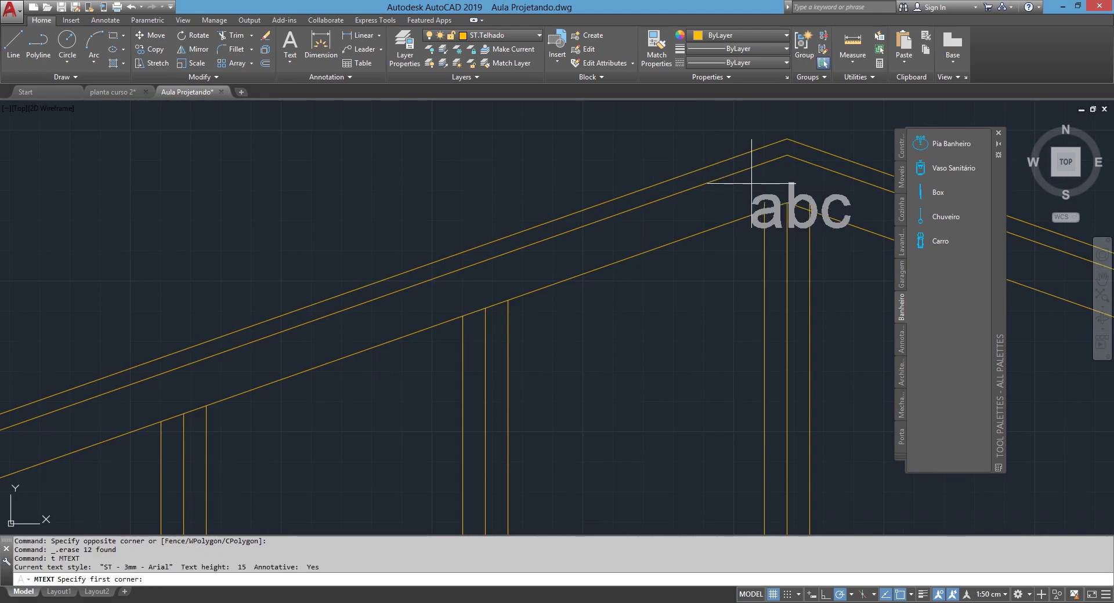
key(Escape)
text(tr)
key(Return)
key(Return)
click(765, 203)
scroll(809, 203, down, 3)
middle_drag(738, 310, 564, 295)
key(Return)
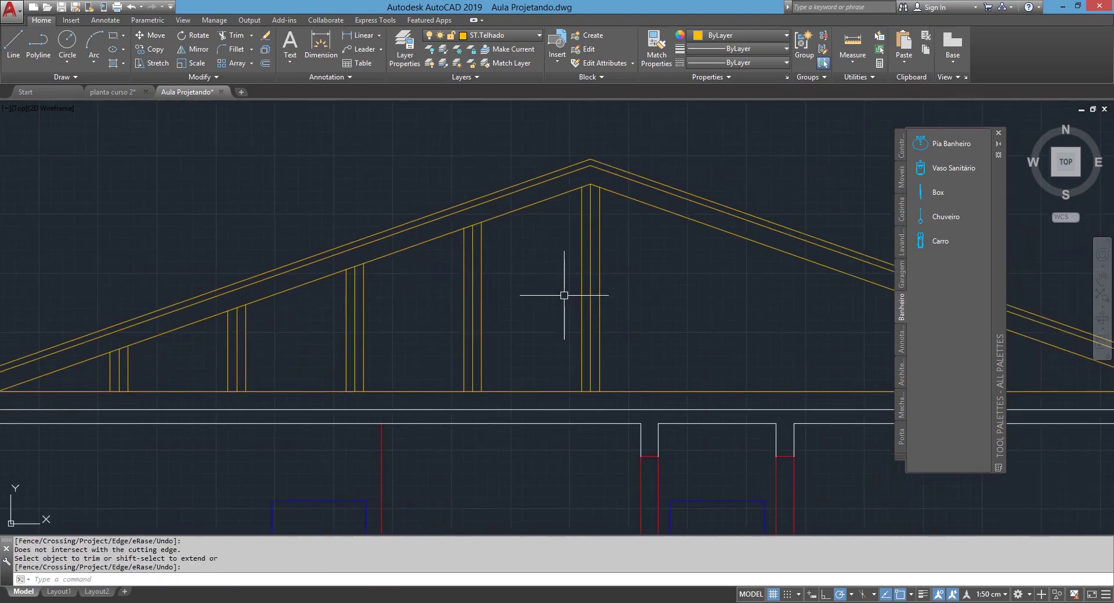
Draw the two largest diagonal webs from post tops down to the tie beam.
text(l)
key(Return)
click(473, 225)
click(589, 391)
key(Return)
key(Return)
click(354, 266)
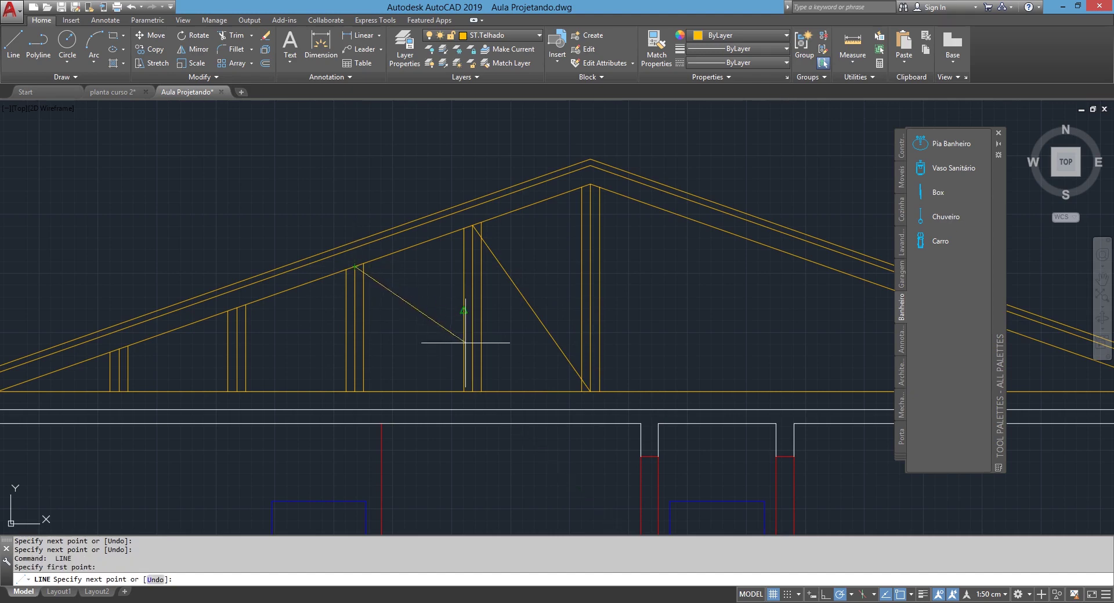
click(471, 391)
Draw two smaller diagonal webs from the rafter junctions down to the tie beam.
key(Return)
key(Return)
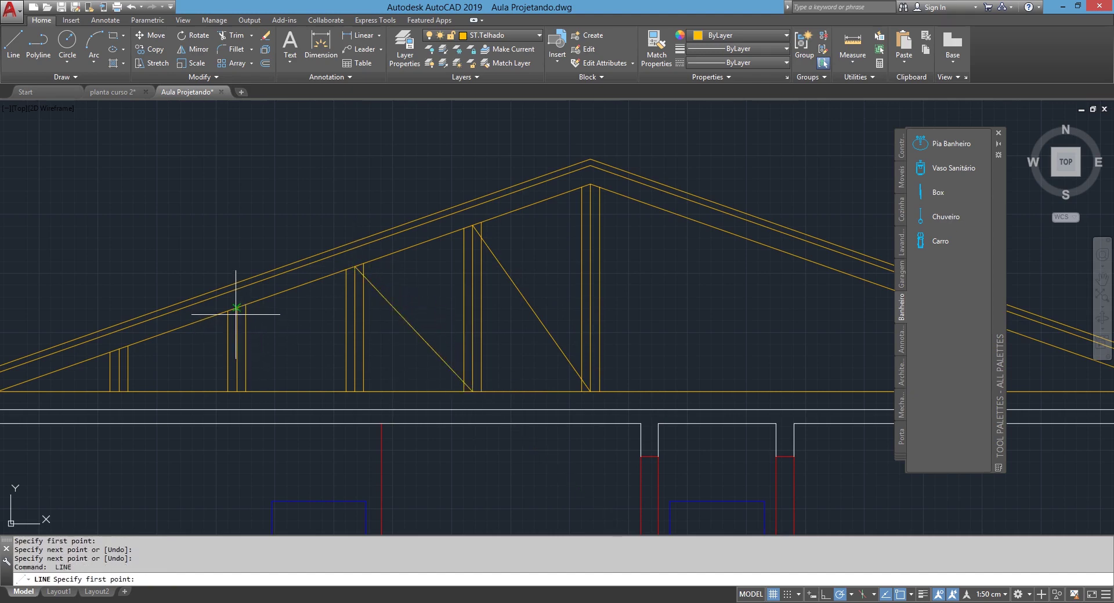
click(236, 308)
click(354, 391)
key(Return)
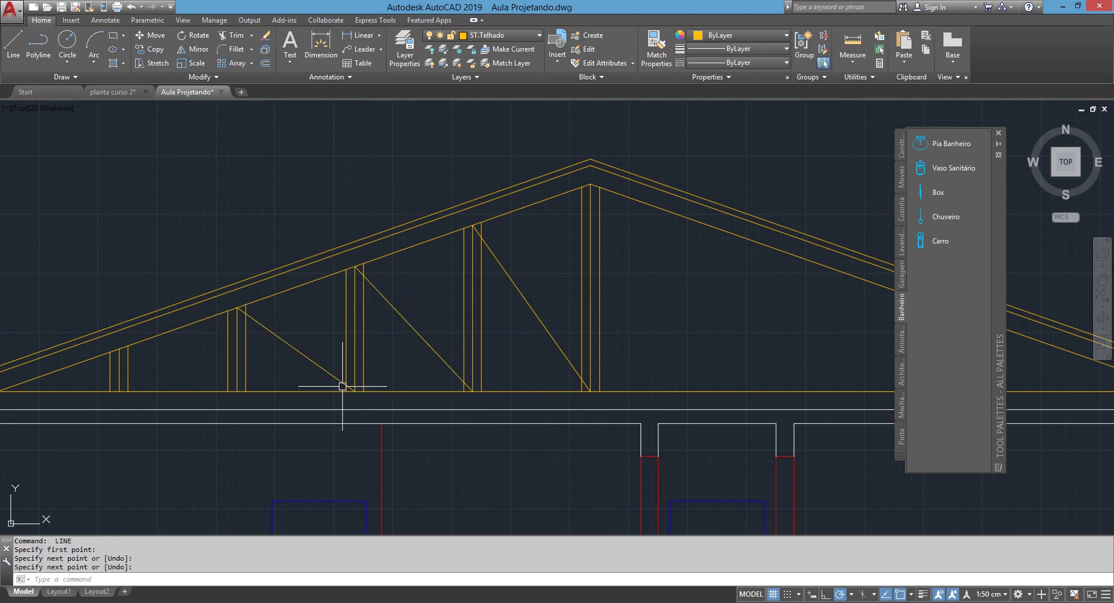
key(Return)
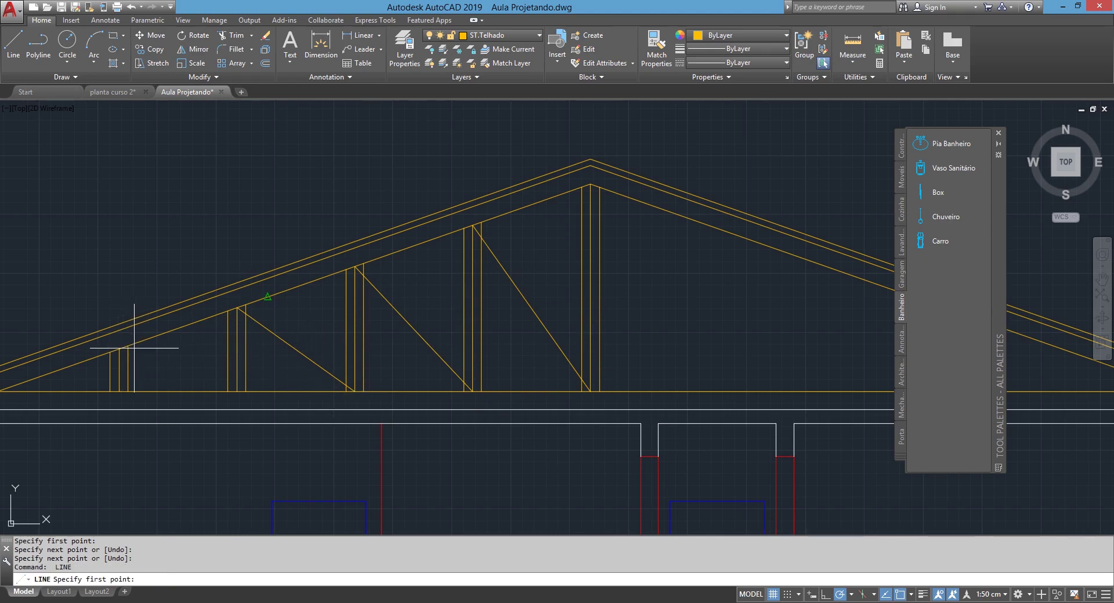
click(118, 348)
click(237, 392)
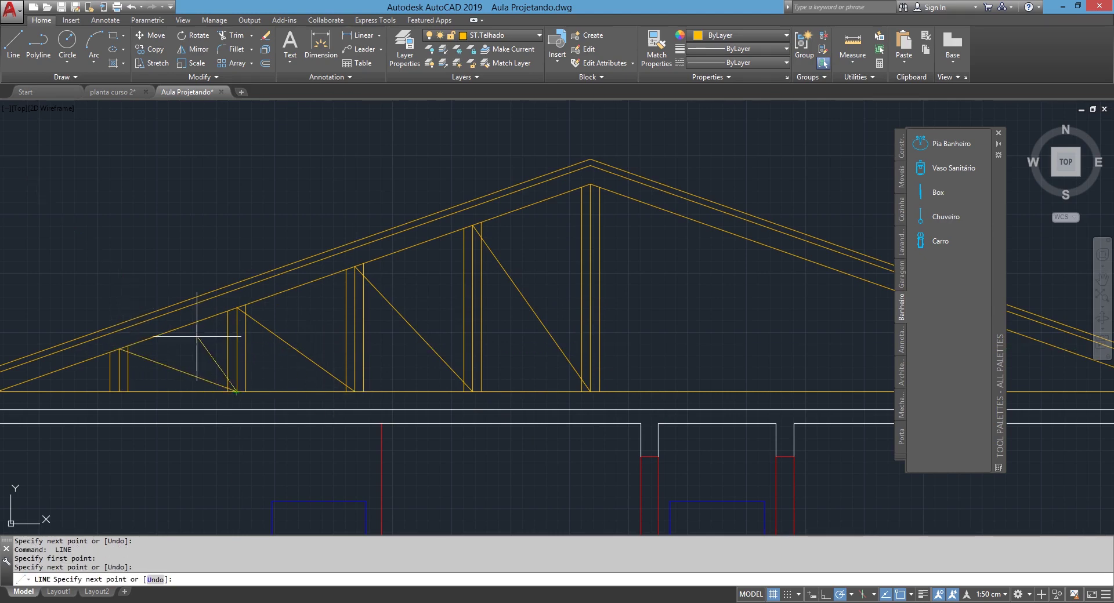
key(Escape)
Offset the large diagonal web 7.5 to both sides.
text(o)
key(Return)
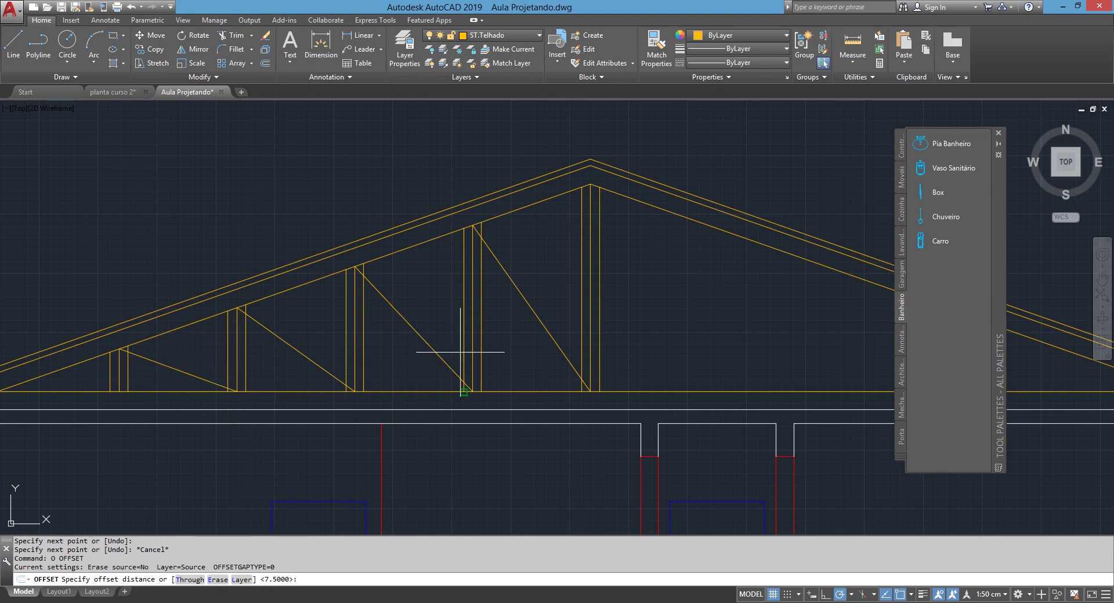
key(Return)
click(520, 300)
click(557, 287)
click(533, 306)
click(497, 341)
Offset the middle and small diagonal webs 7.5 to both sides.
click(422, 343)
click(443, 325)
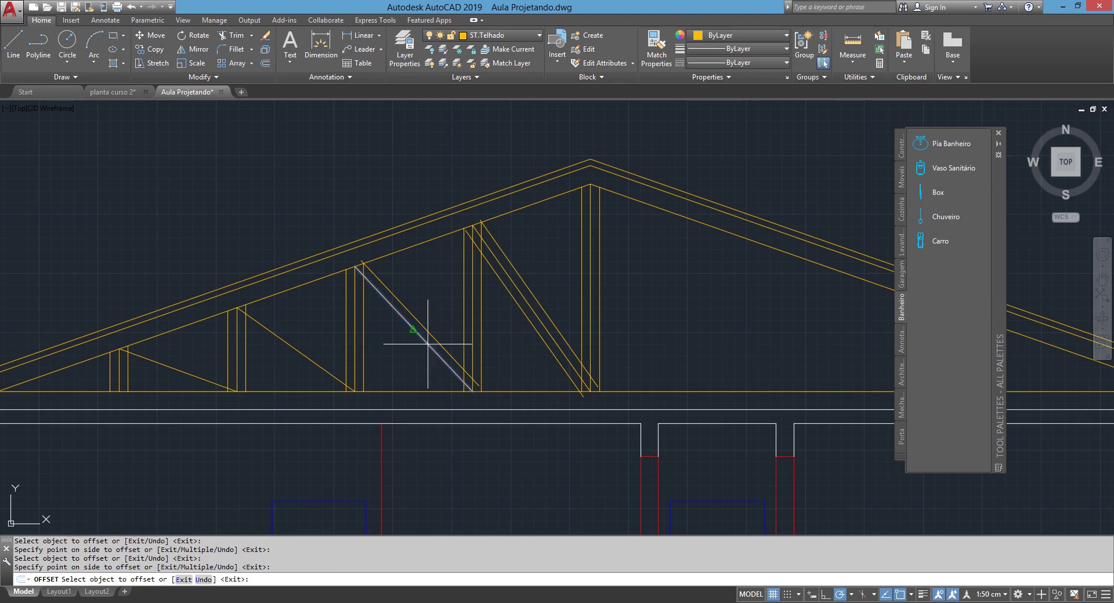
click(305, 360)
click(299, 327)
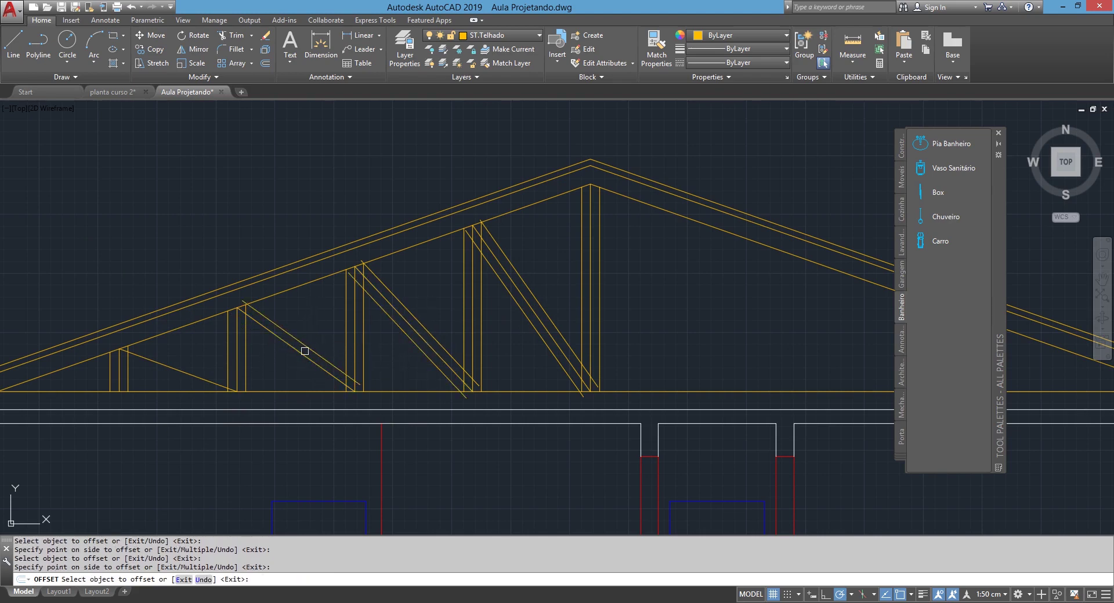
click(194, 380)
click(175, 359)
click(180, 367)
click(146, 400)
middle_drag(154, 372, 272, 324)
key(Escape)
Delete the centre lines of the small web, small post and central post.
click(276, 319)
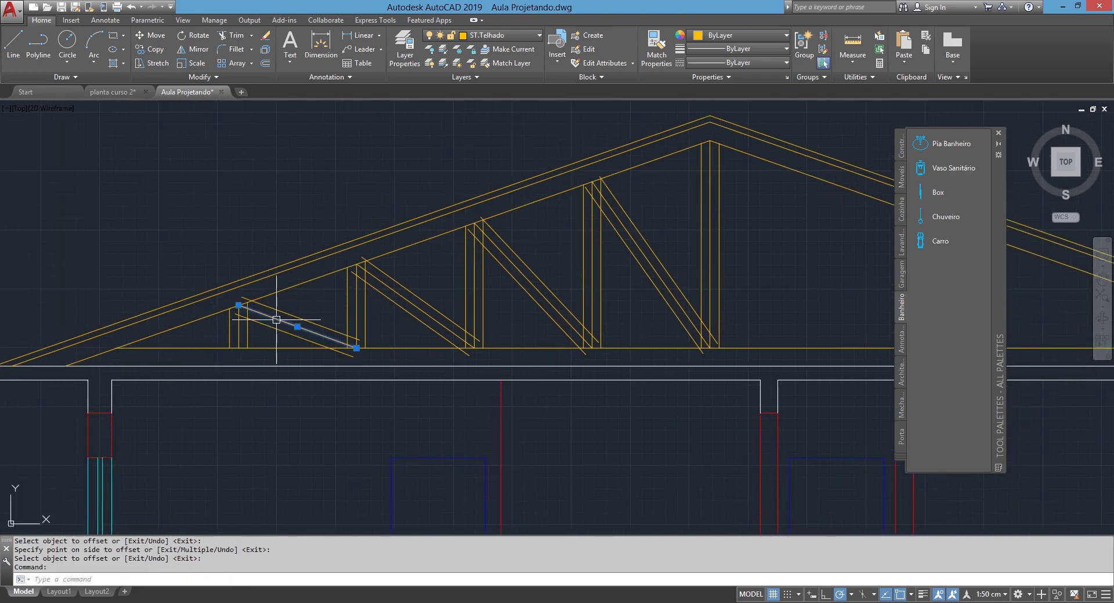
key(Delete)
click(238, 323)
key(Delete)
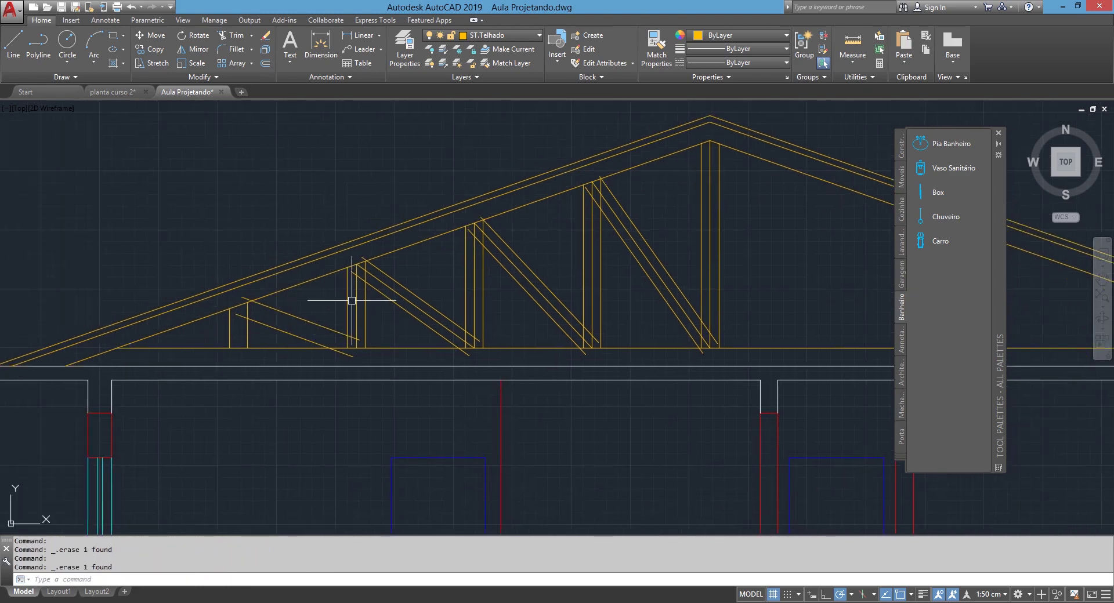
click(475, 241)
key(Delete)
Delete the centre lines of the middle diagonal, next post and right diagonal.
click(521, 269)
key(Delete)
click(591, 256)
key(Delete)
click(631, 239)
key(Delete)
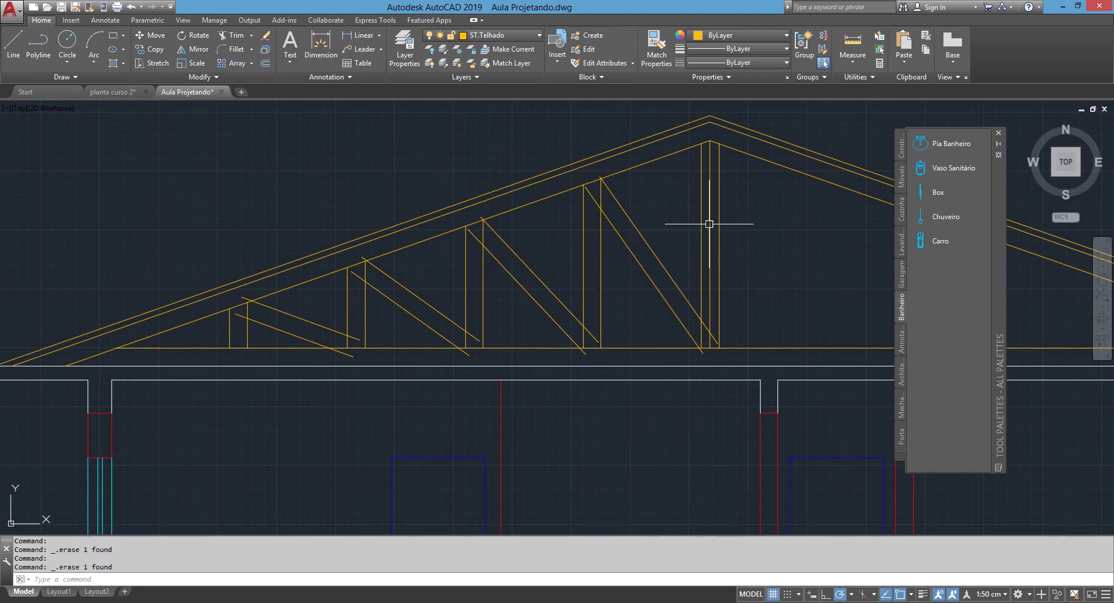
middle_drag(675, 248, 576, 249)
text(tr)
key(Return)
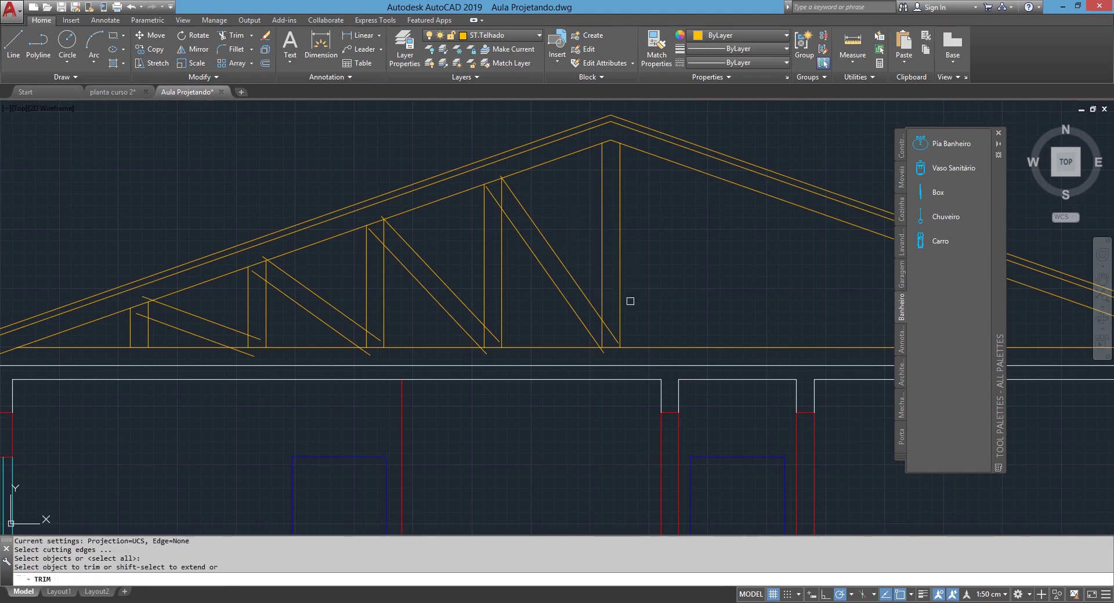
Trim the diagonal ends overhanging the bottom chord.
key(Return)
click(604, 351)
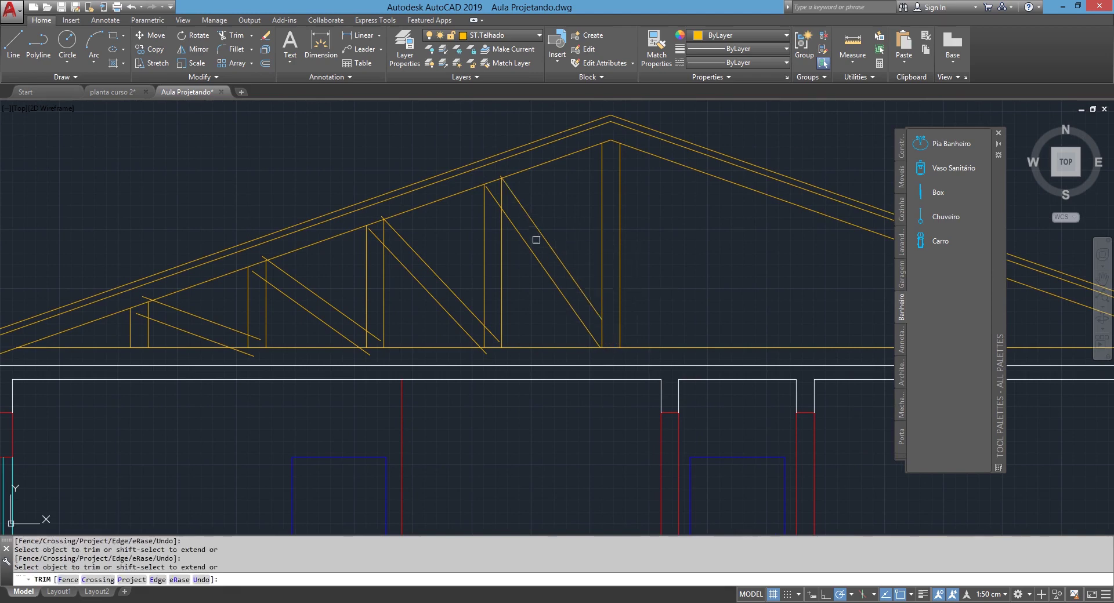
scroll(536, 239, up, 2)
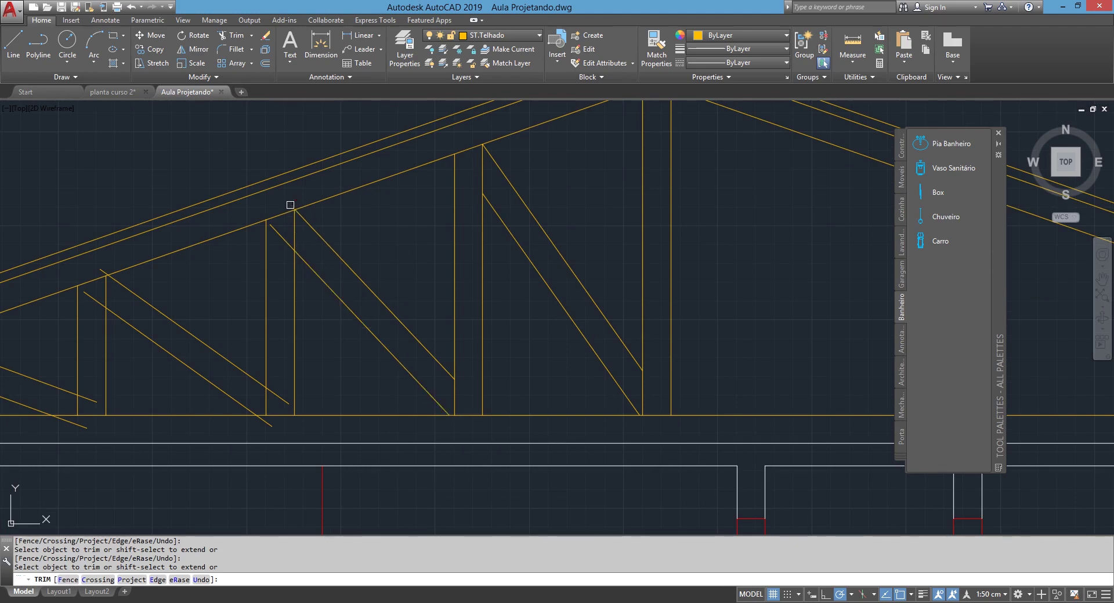
middle_drag(277, 244, 288, 162)
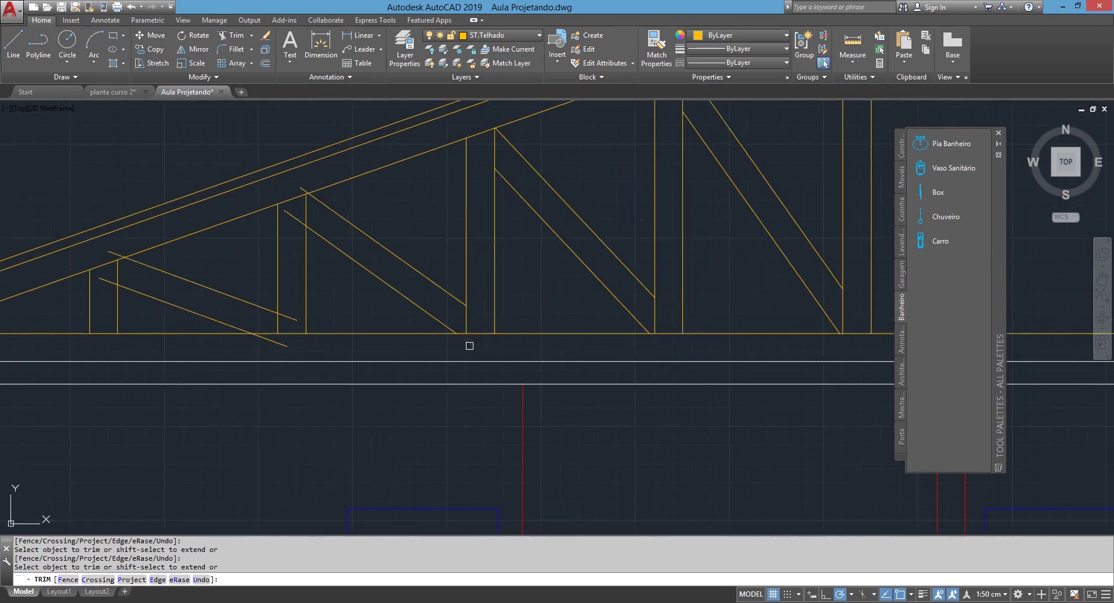
middle_drag(293, 216, 441, 173)
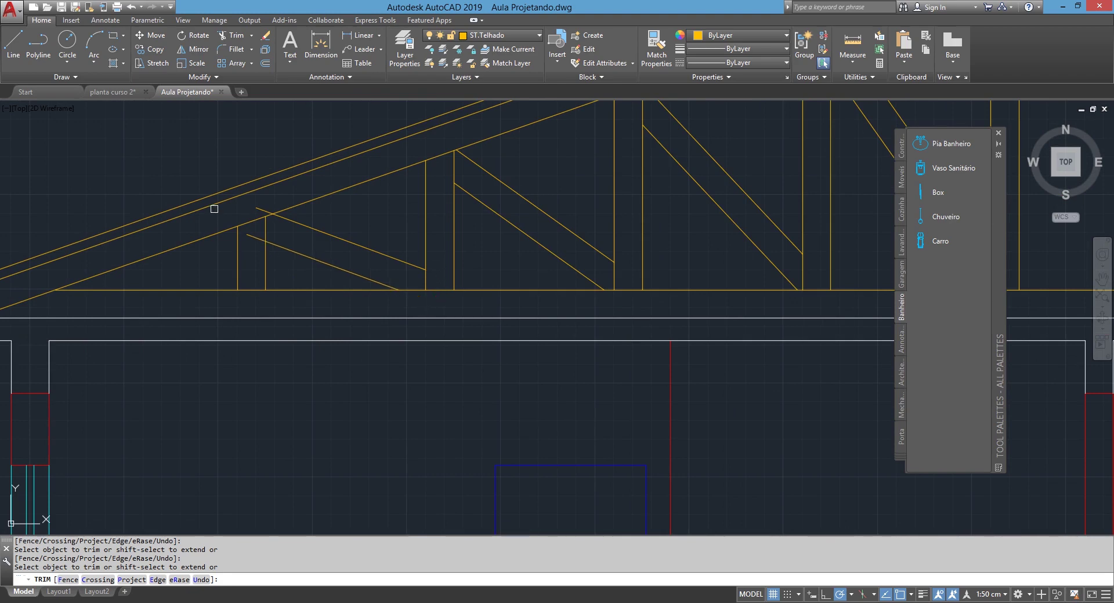
click(261, 186)
click(249, 230)
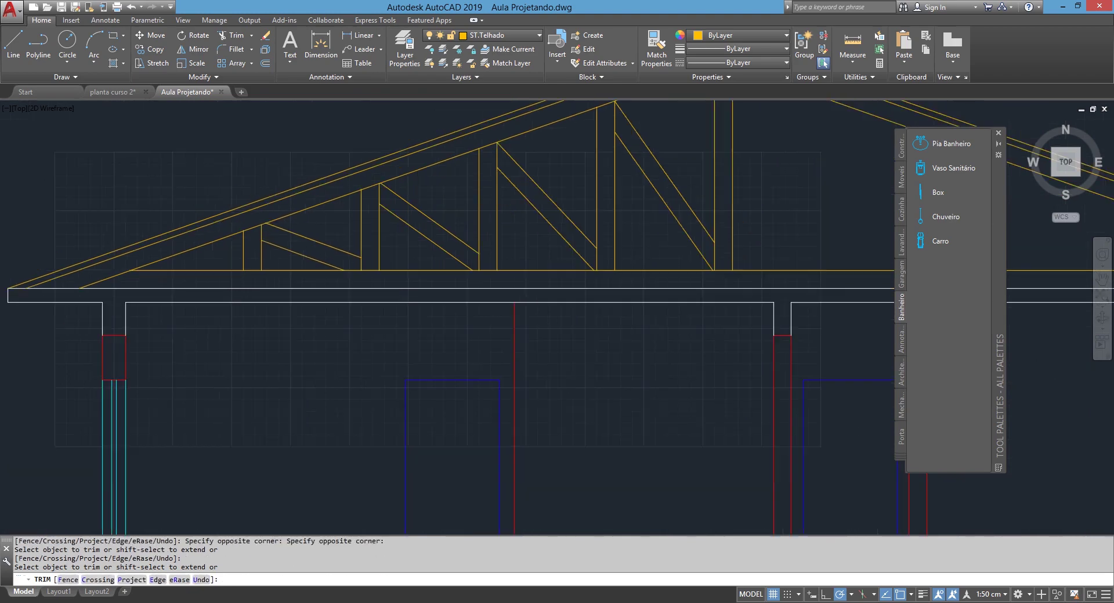
scroll(266, 239, down, 4)
click(277, 237)
key(Escape)
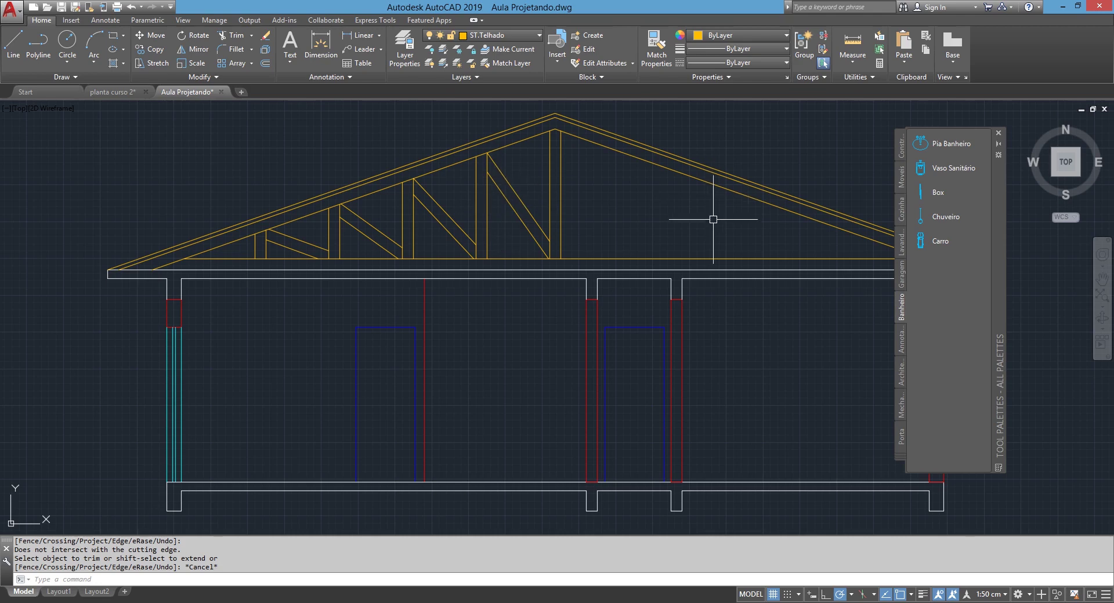
Select all left-half posts and diagonal webs with crossing windows.
middle_drag(683, 216, 664, 229)
drag(520, 221, 438, 235)
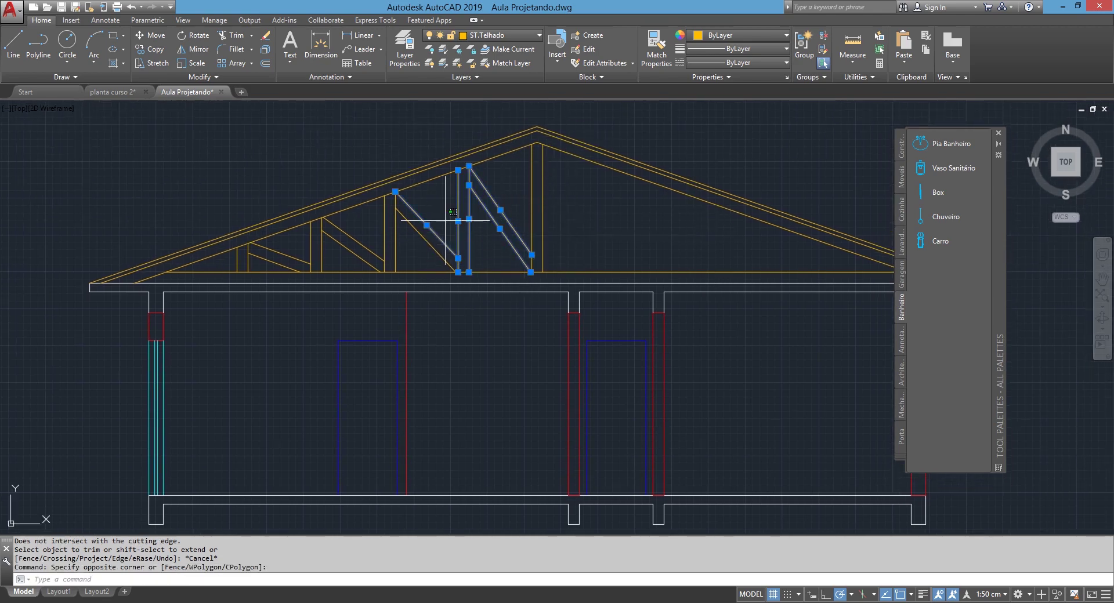
drag(446, 221, 348, 273)
mouse_move(409, 200)
mouse_down()
mouse_move(313, 249)
mouse_move(111, 264)
mouse_up()
scroll(315, 254, up, 4)
scroll(113, 262, down, 4)
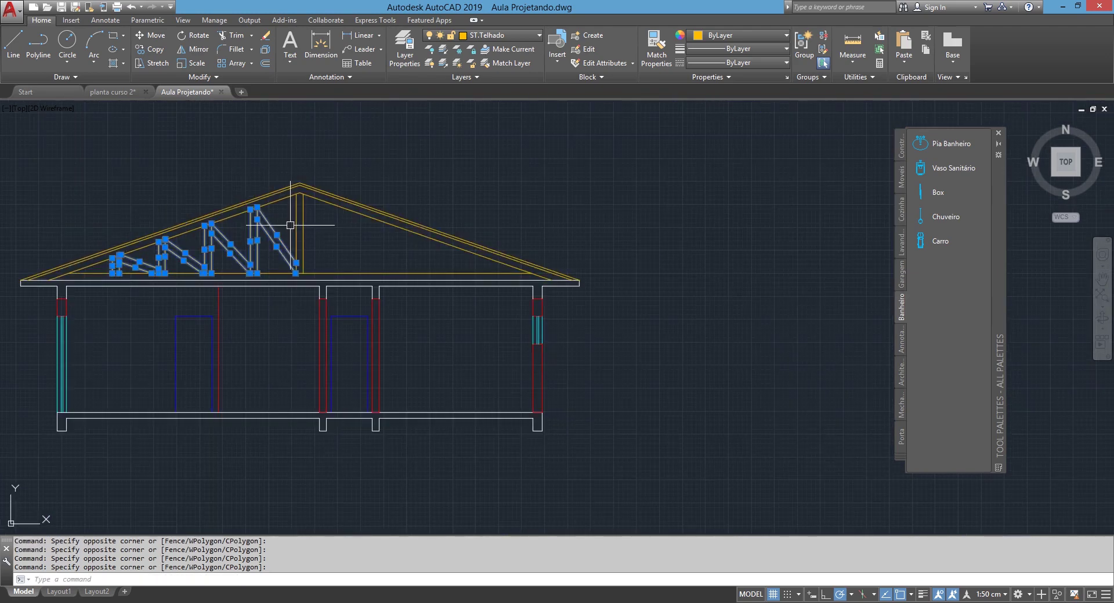
Mirror the selected webs about the ridge line, keeping the originals.
text(mi)
key(Return)
scroll(287, 222, up, 4)
click(320, 153)
click(319, 184)
key(Return)
scroll(535, 133, down, 4)
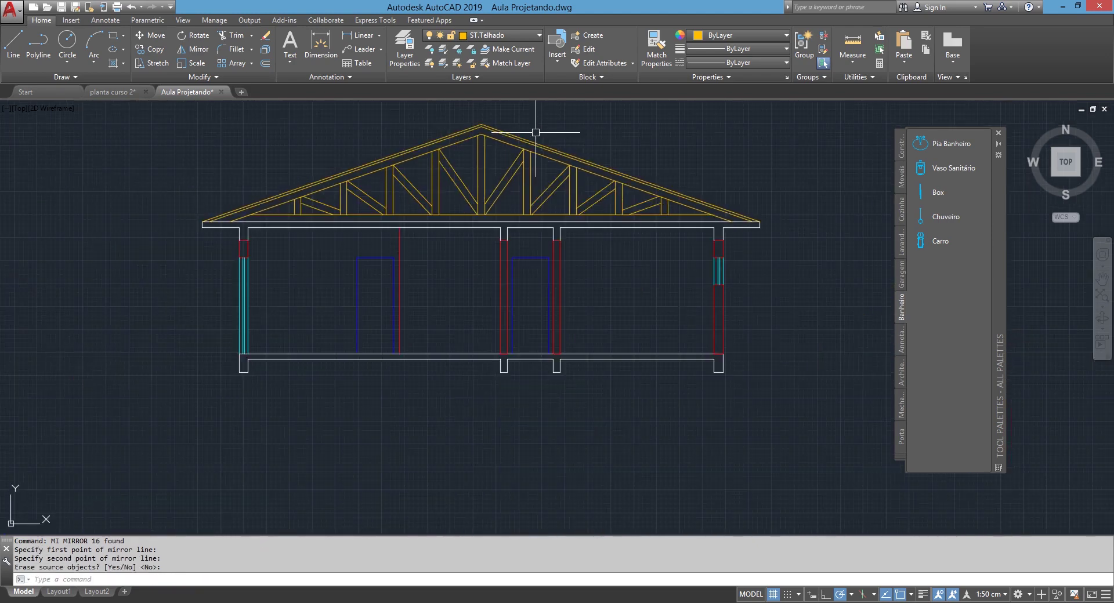
middle_drag(535, 133, 543, 170)
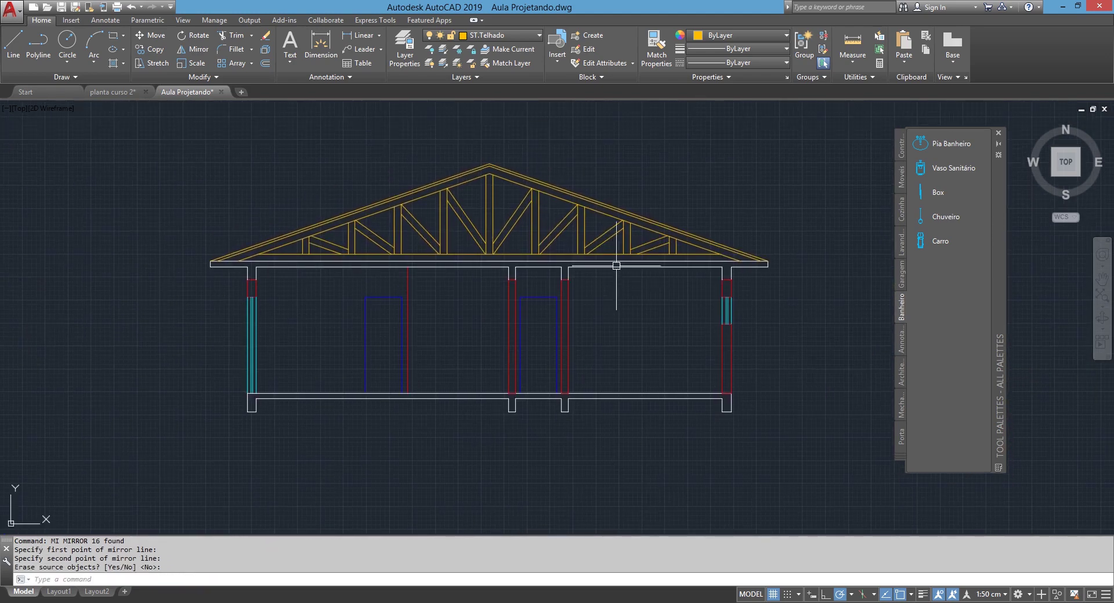
scroll(616, 266, up, 2)
scroll(427, 325, up, 2)
scroll(427, 325, up, 2)
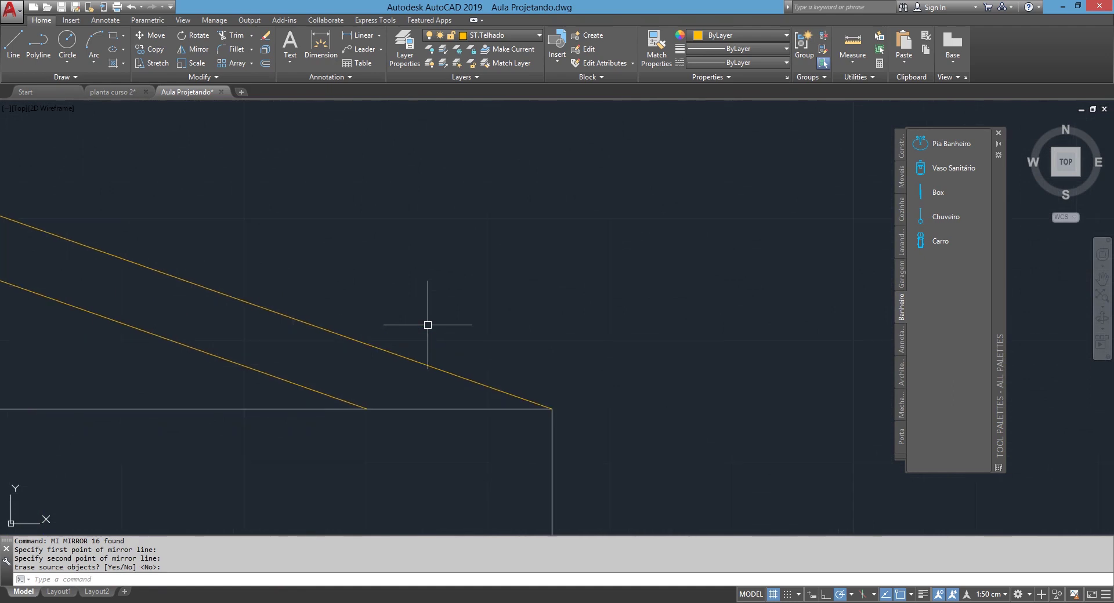
Draw a line from the rafter-wall junction perpendicular to the upper rafter line.
text(L)
key(Return)
click(366, 409)
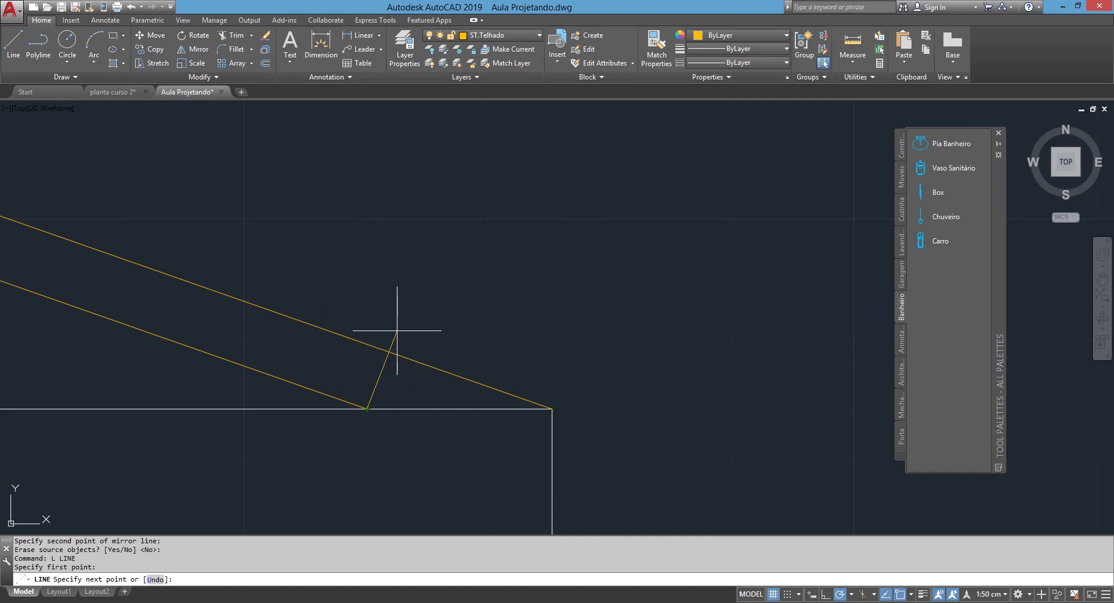
key(F8)
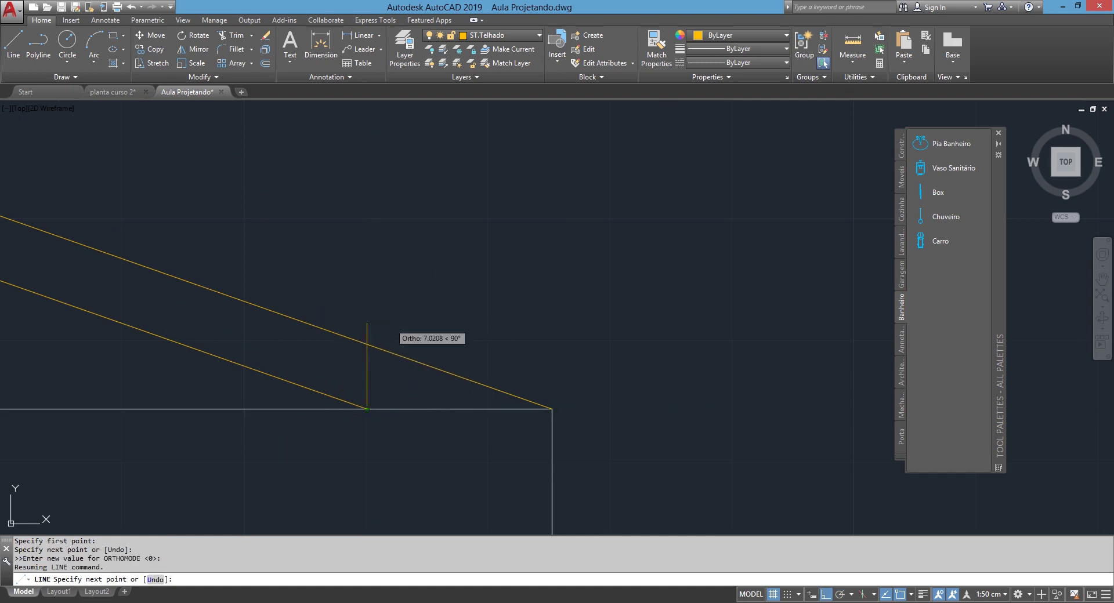
shift+right_click(386, 326)
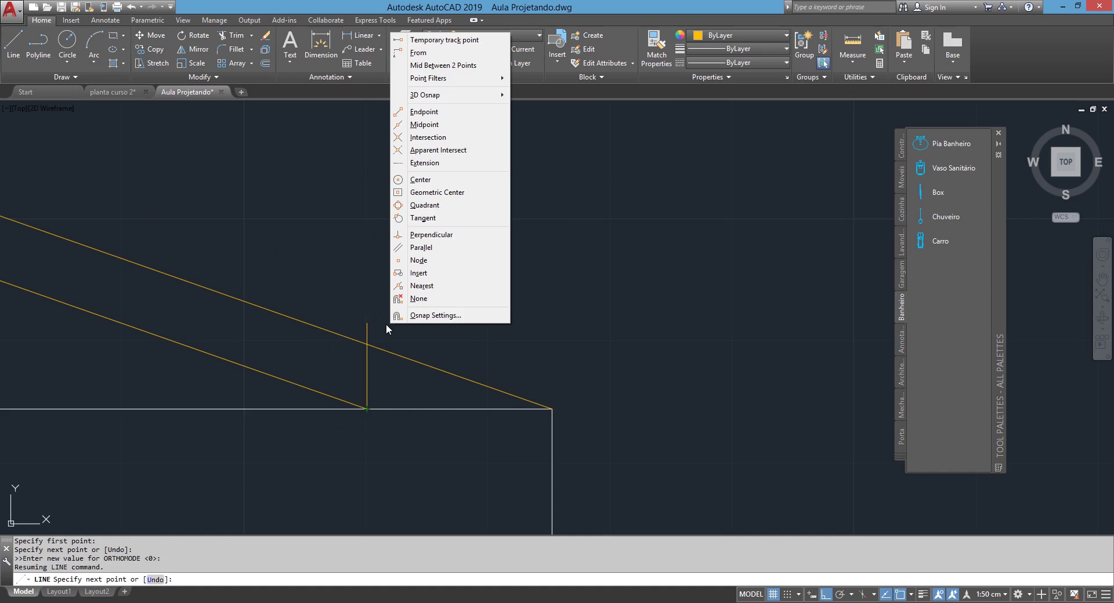
click(453, 235)
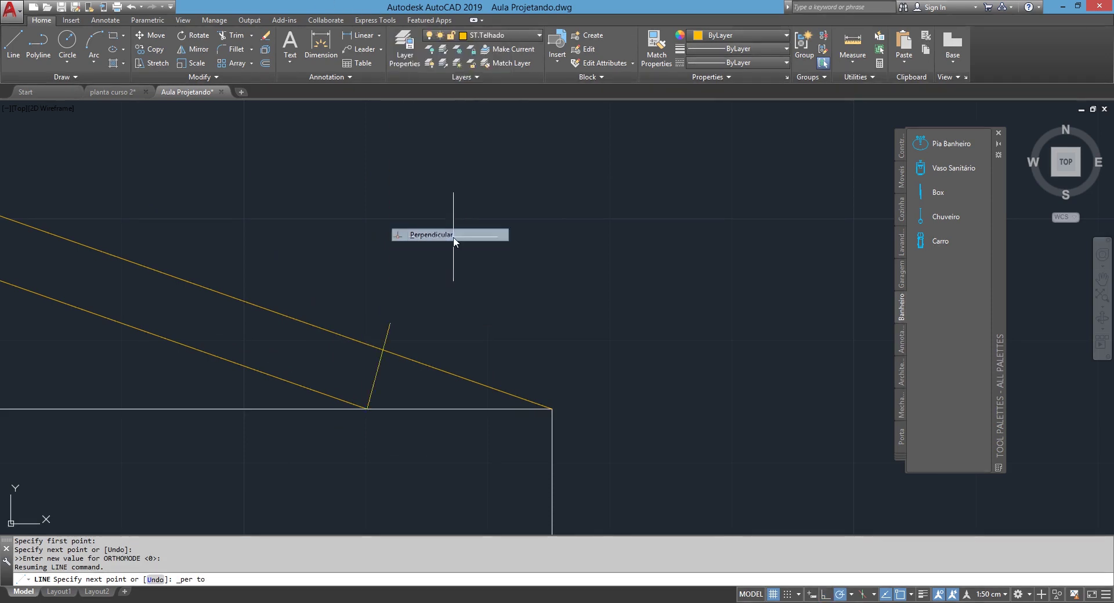
click(385, 356)
key(Return)
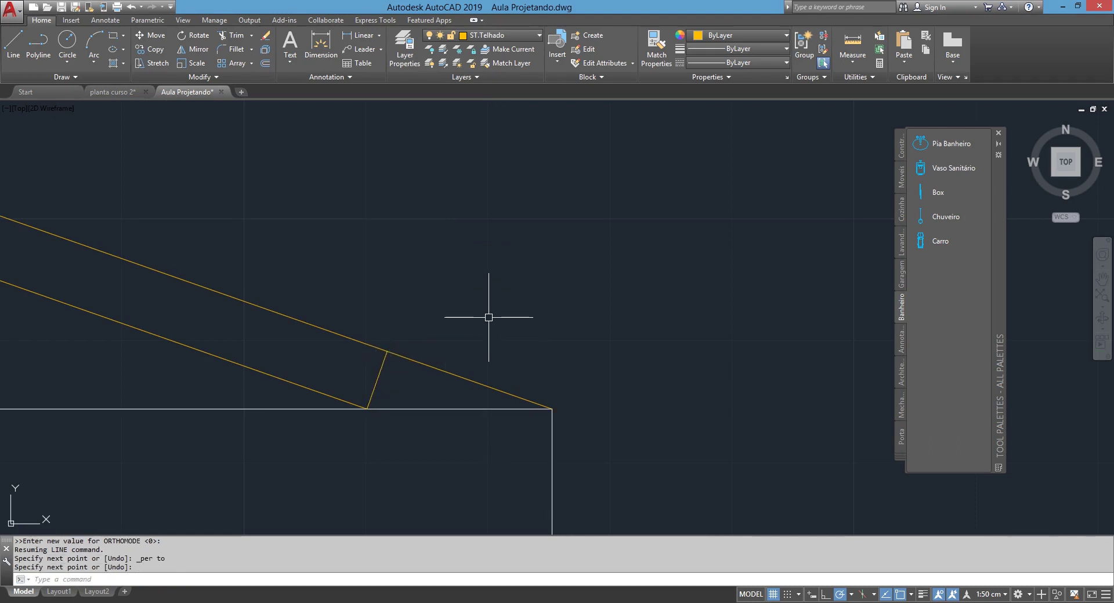
Offset that cross line 4 units to form the block's second side.
text(o)
key(Return)
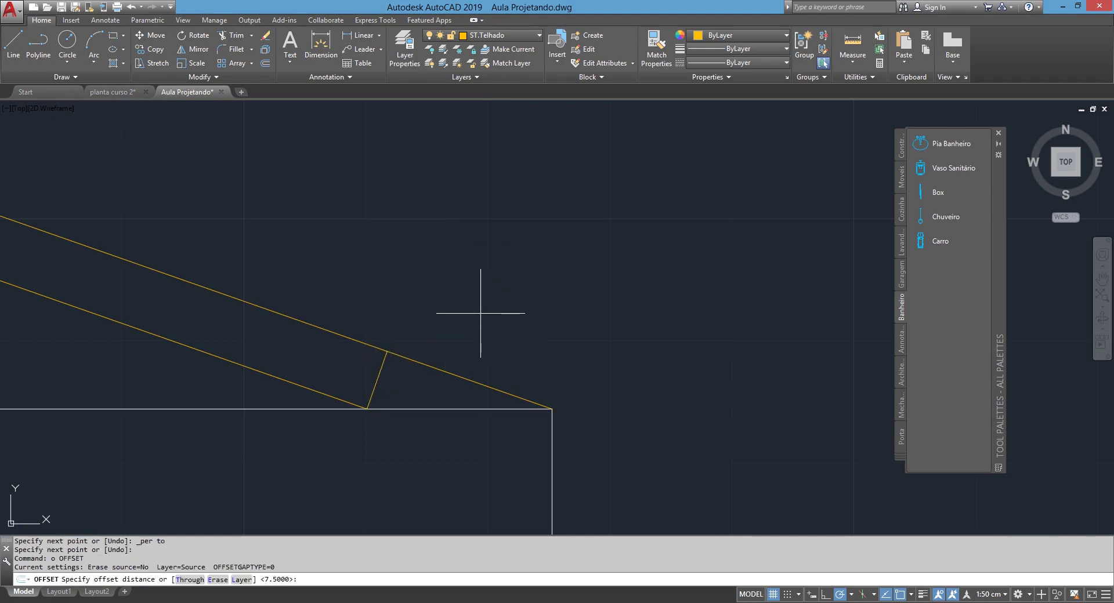
key(Return)
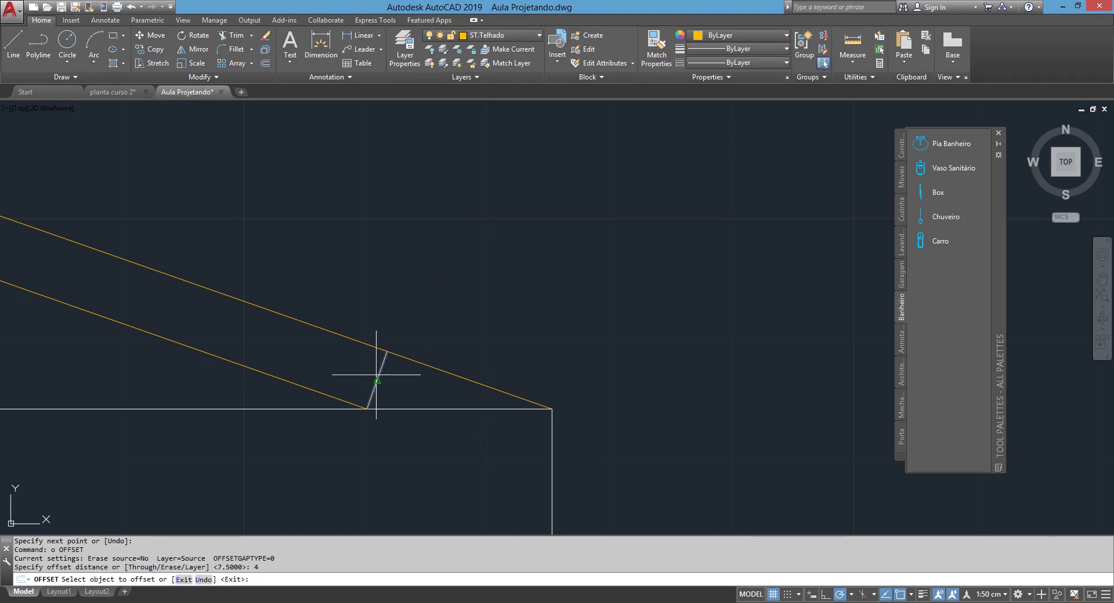
click(376, 374)
click(271, 333)
key(Escape)
Select the two block lines at the right eave.
scroll(380, 311, down, 3)
scroll(370, 322, up, 3)
scroll(400, 330, down, 2)
scroll(396, 308, down, 2)
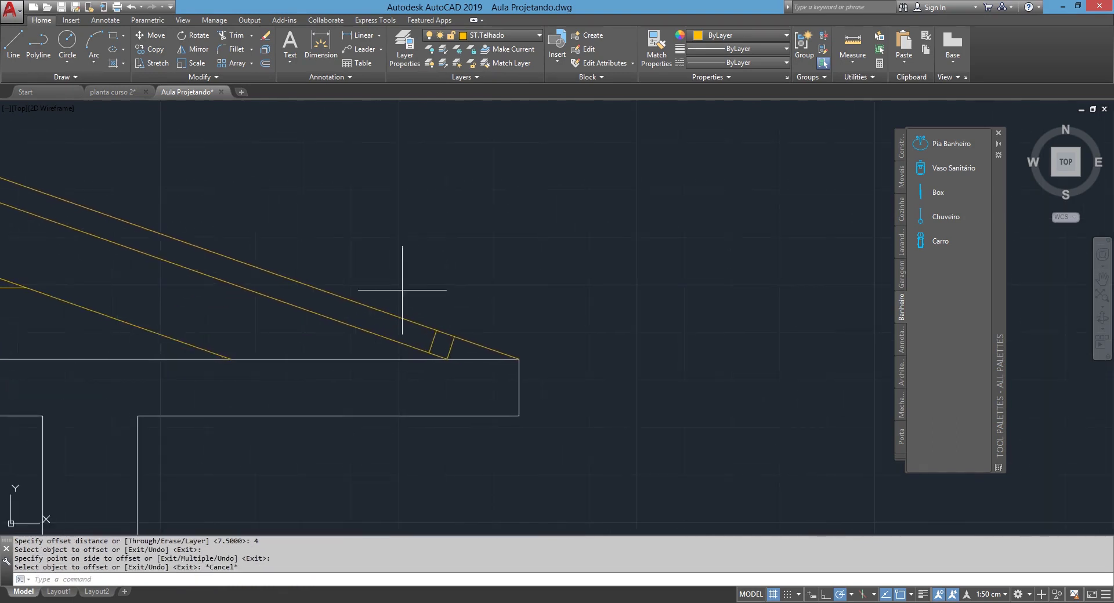
drag(398, 293, 495, 404)
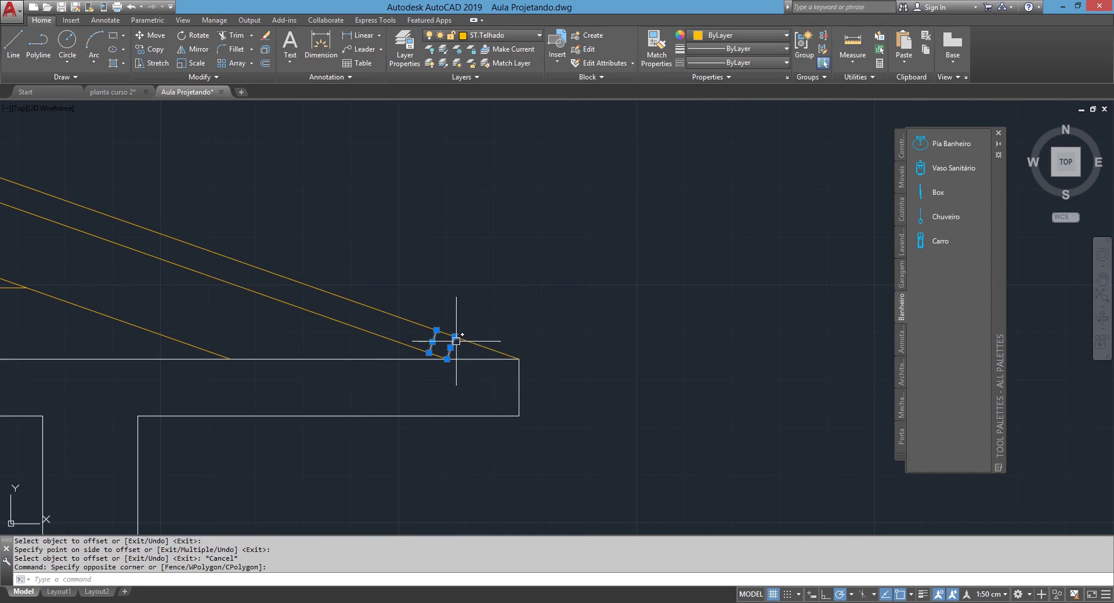
middle_drag(512, 295, 553, 317)
Copy the block up the rafter at 30, 60, 90 and 120 units.
text(co)
key(Return)
scroll(490, 337, up, 4)
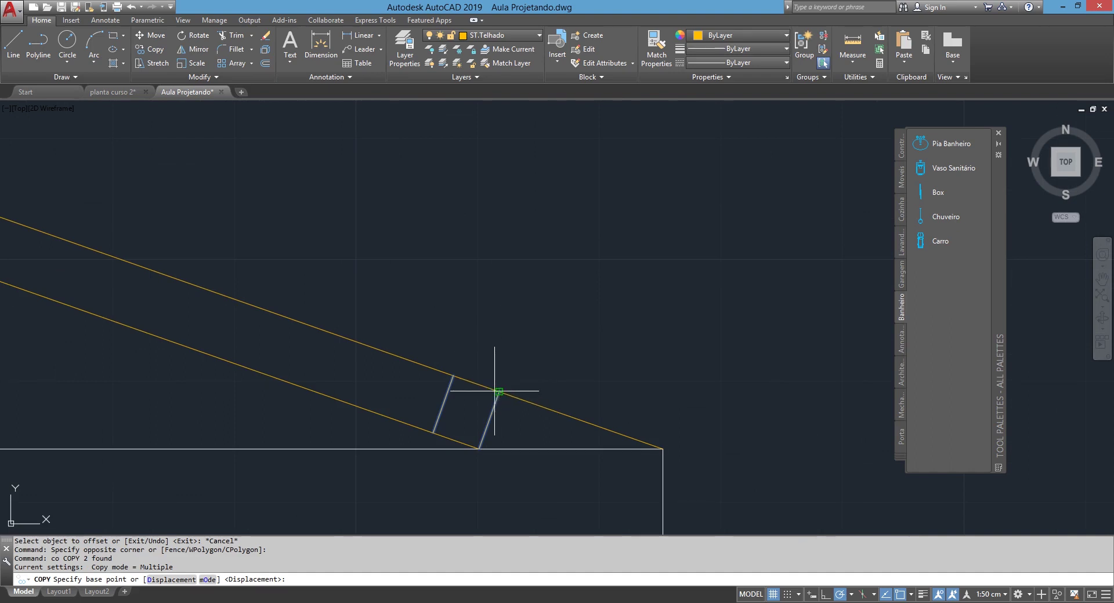
click(499, 391)
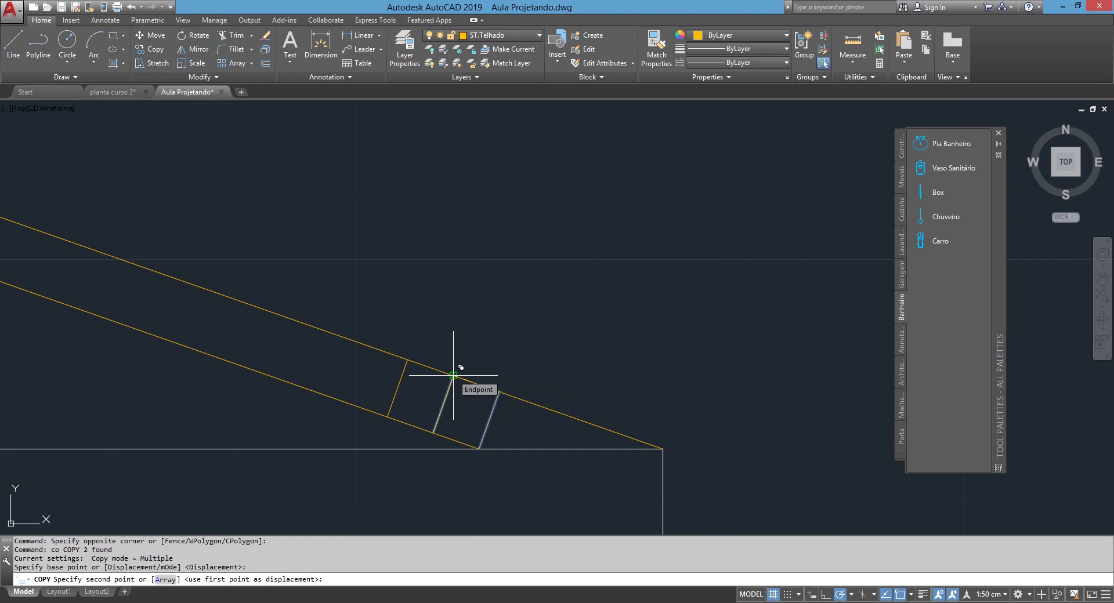
text(30)
key(Return)
key(Return)
text(120)
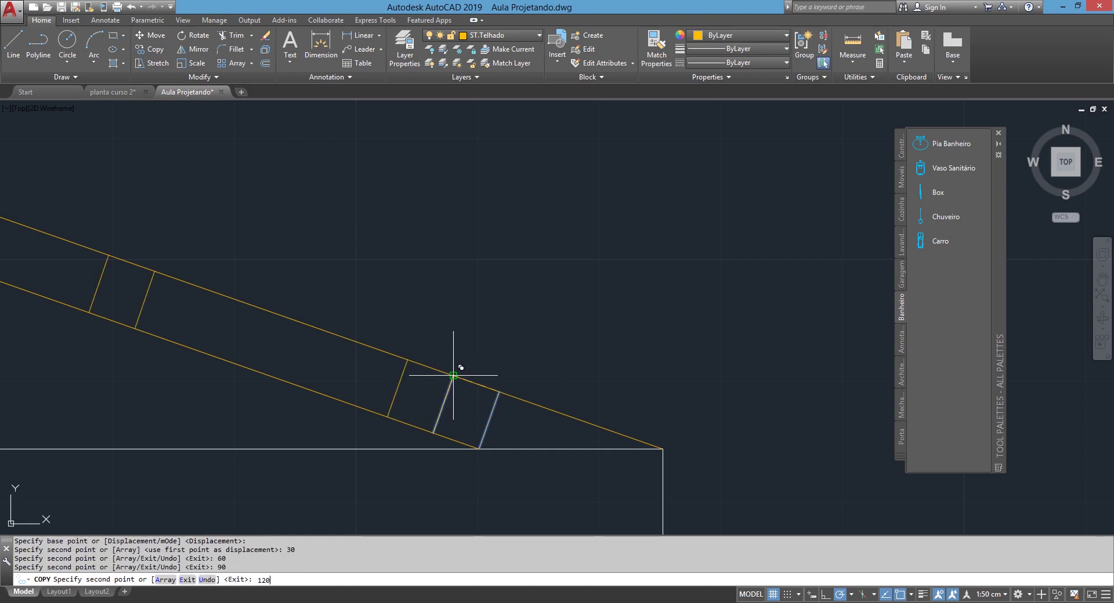
key(Return)
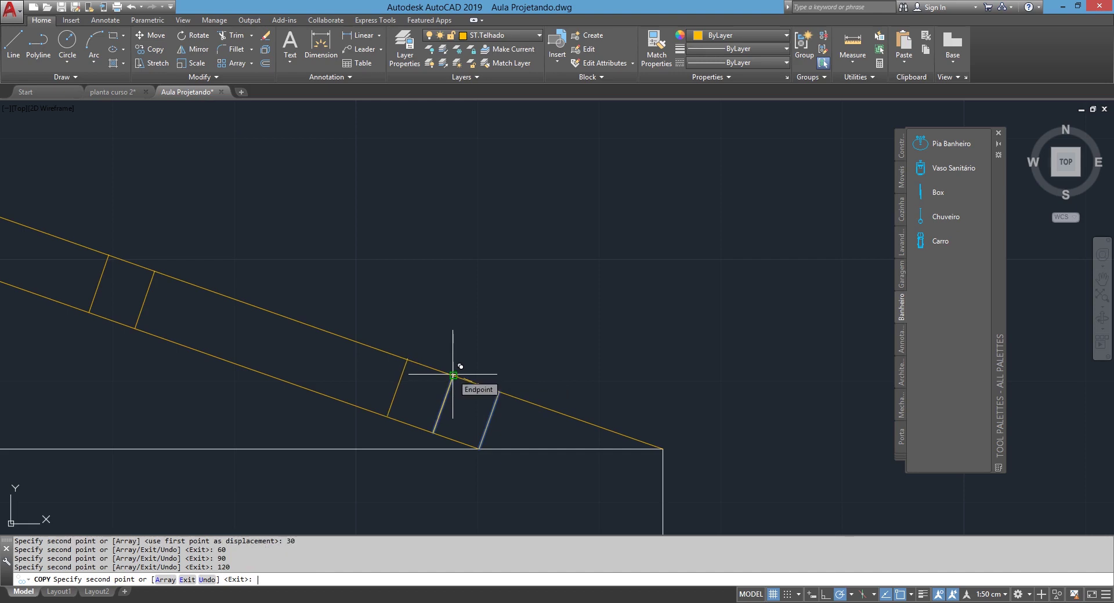
key(Escape)
scroll(452, 376, down, 2)
scroll(437, 393, down, 1)
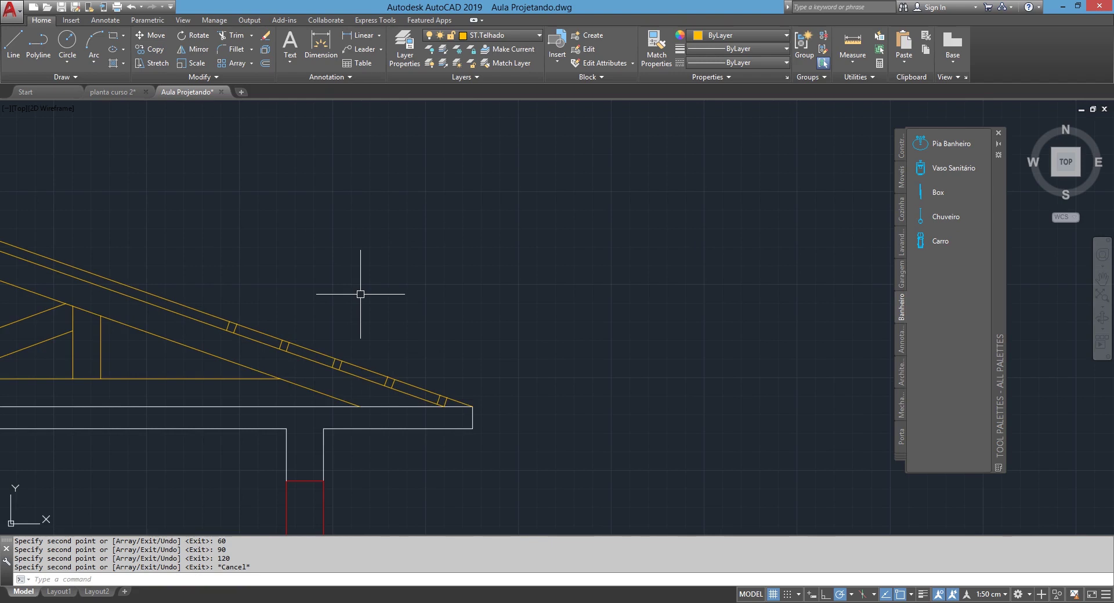
scroll(336, 391, up, 1)
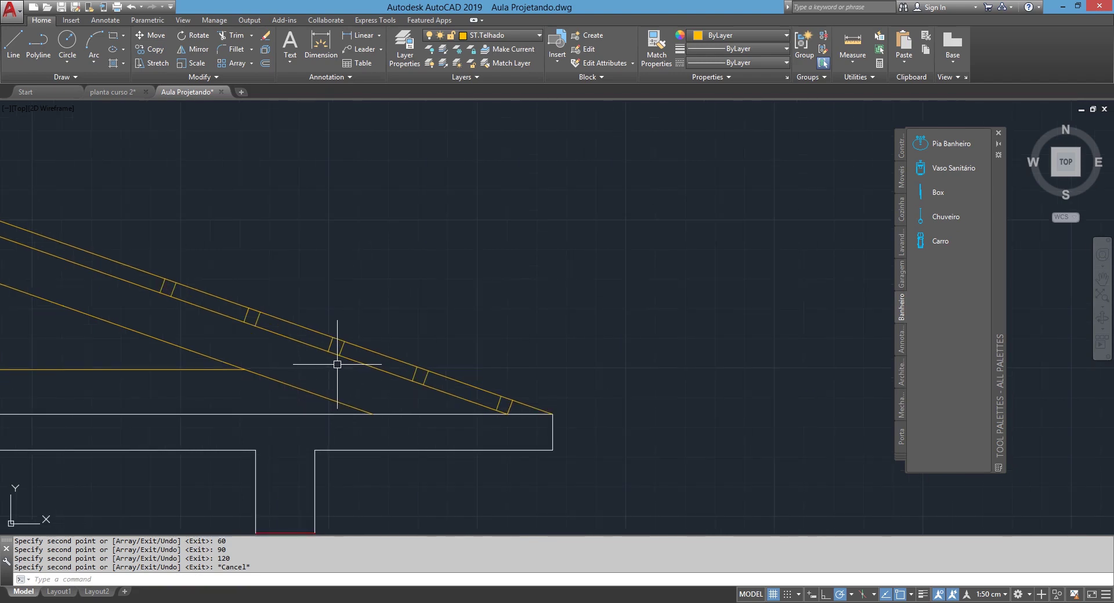
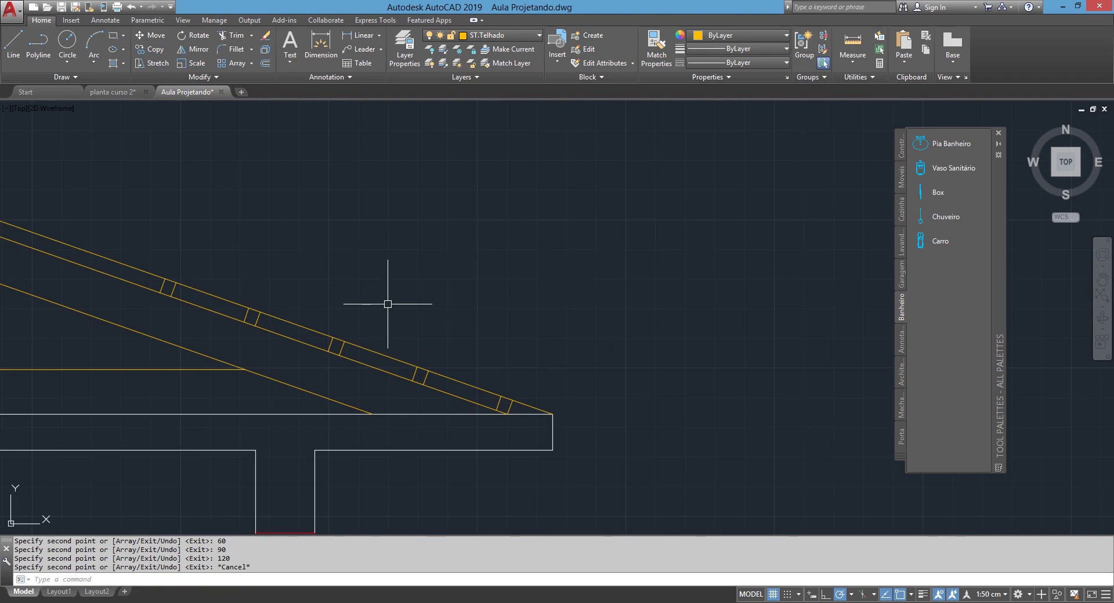
Select the four rafter tick marks at the lower end of the right slope.
middle_drag(316, 277, 460, 323)
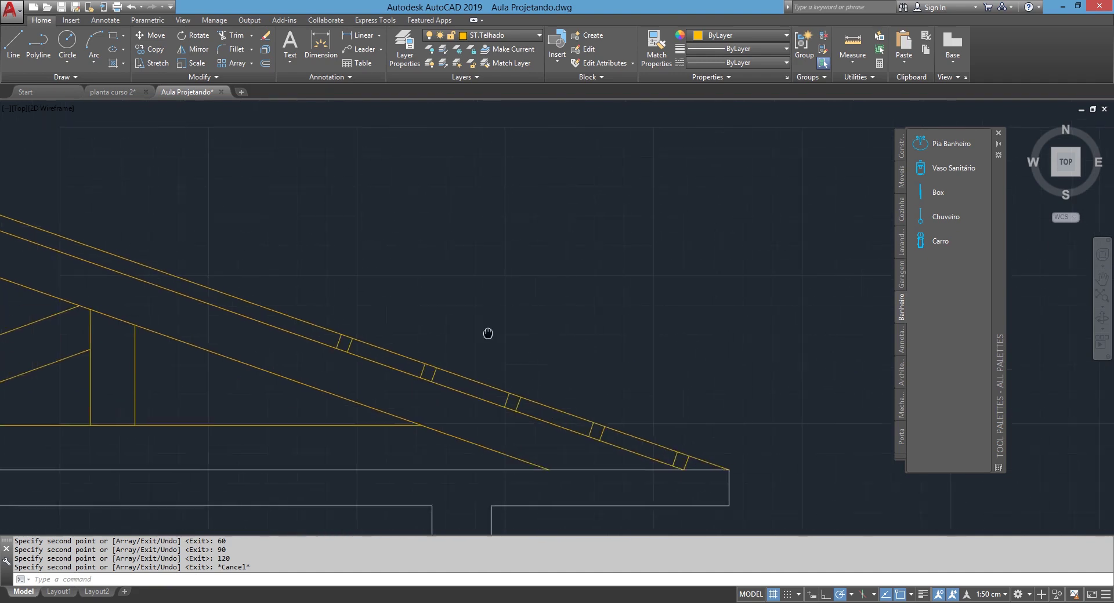
click(287, 290)
click(504, 418)
click(479, 326)
click(624, 454)
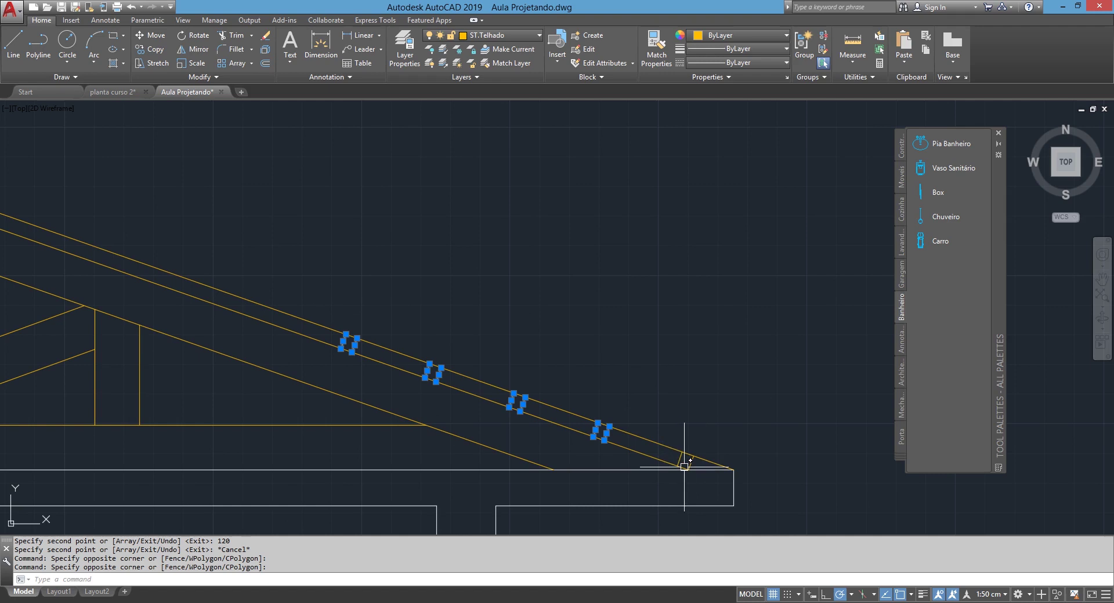
Copy the ticks from the rafter endpoint to four points up the right slope to the ridge.
text(co)
key(Return)
scroll(687, 461, up, 4)
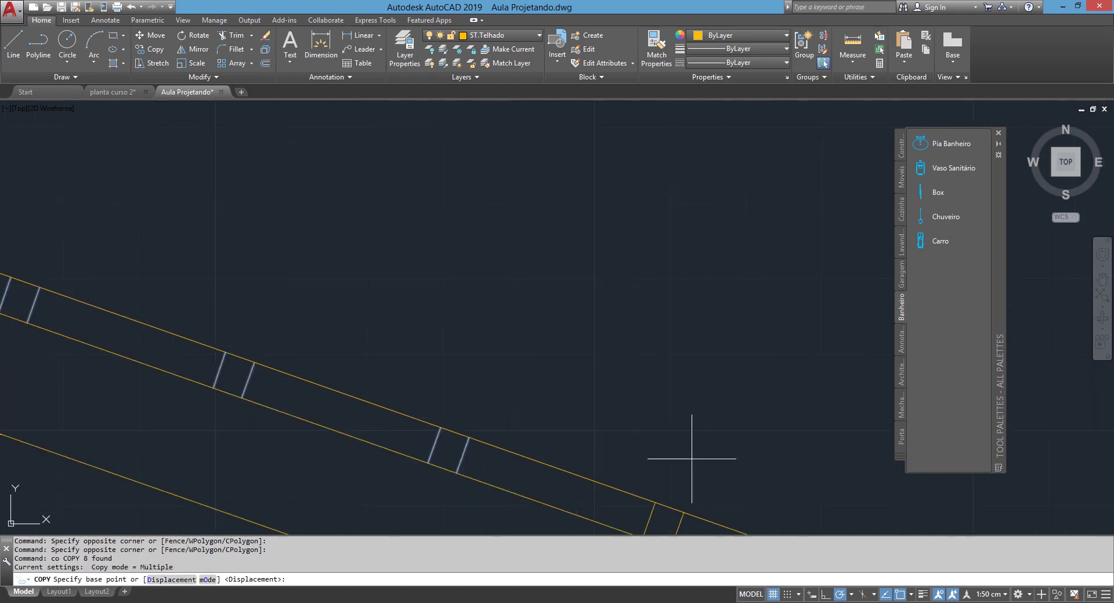
click(655, 503)
middle_drag(622, 373, 808, 323)
scroll(515, 279, down, 2)
middle_drag(407, 254, 510, 311)
click(447, 336)
middle_drag(723, 447, 706, 509)
click(390, 393)
middle_drag(390, 393, 707, 480)
scroll(654, 318, down, 2)
click(428, 321)
scroll(489, 335, down, 3)
scroll(489, 335, up, 2)
click(348, 339)
scroll(502, 297, up, 2)
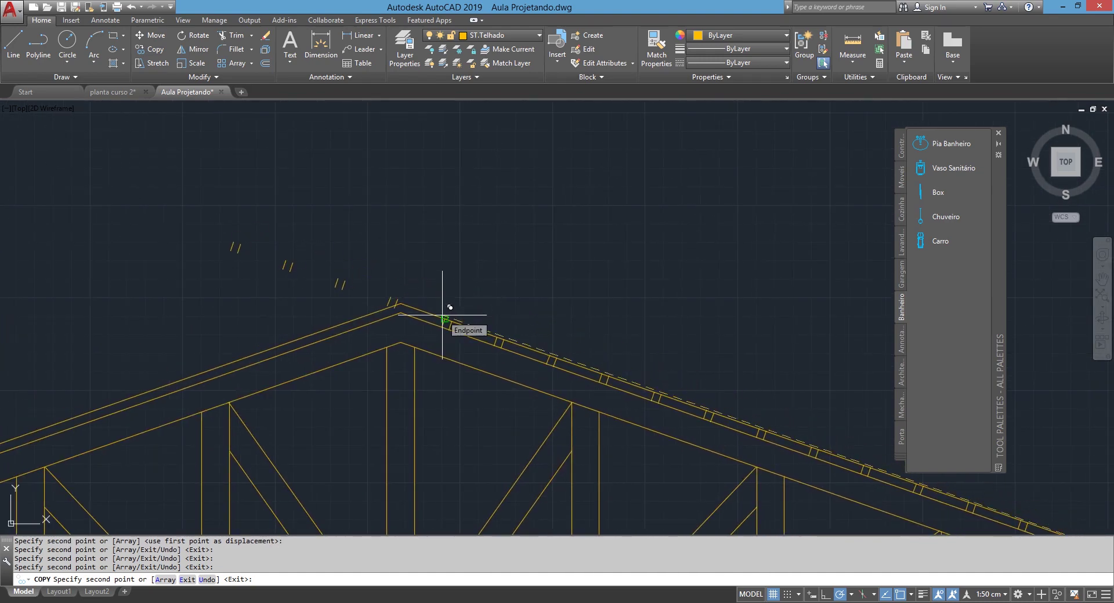
key(Escape)
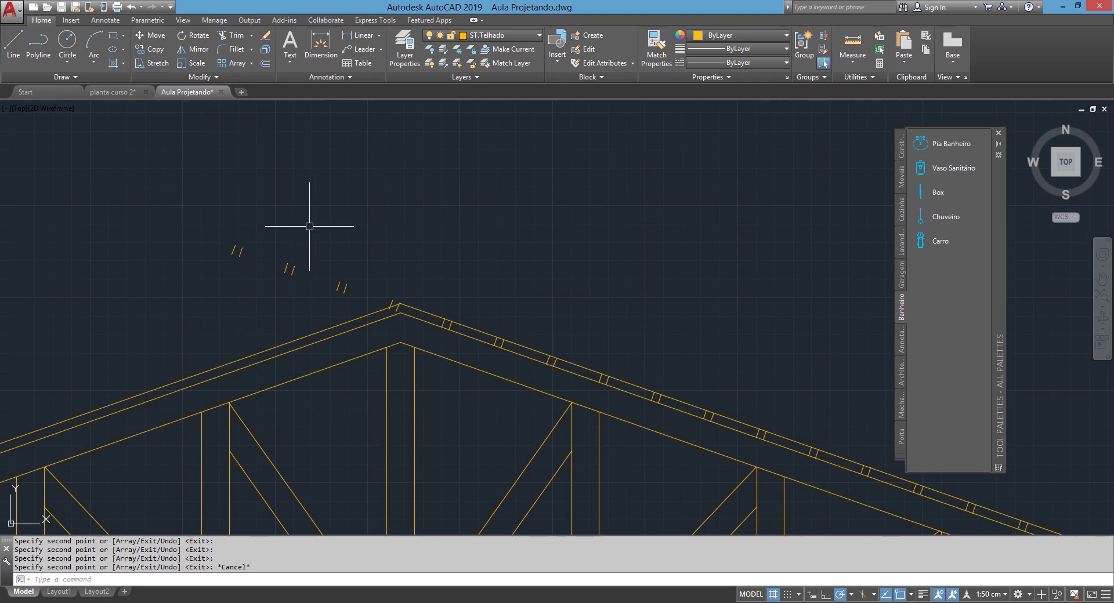
Erase the stray tick marks above the ridge.
click(365, 247)
click(146, 295)
scroll(493, 383, up, 2)
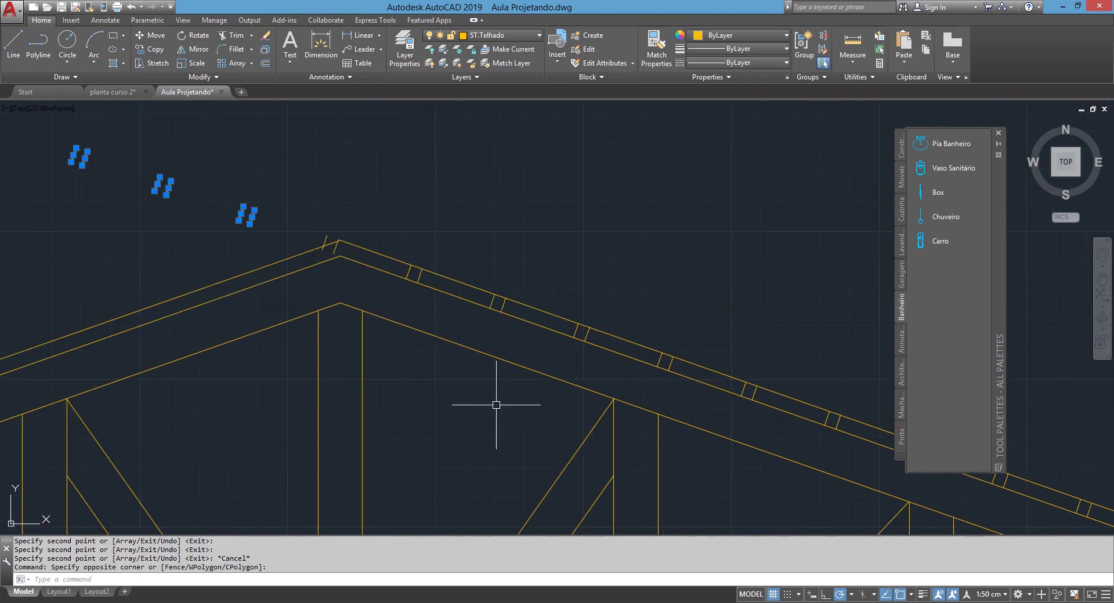
key(Delete)
scroll(306, 211, up, 4)
Select the two ridge ticks and start moving them, then cancel the move.
click(333, 262)
click(413, 319)
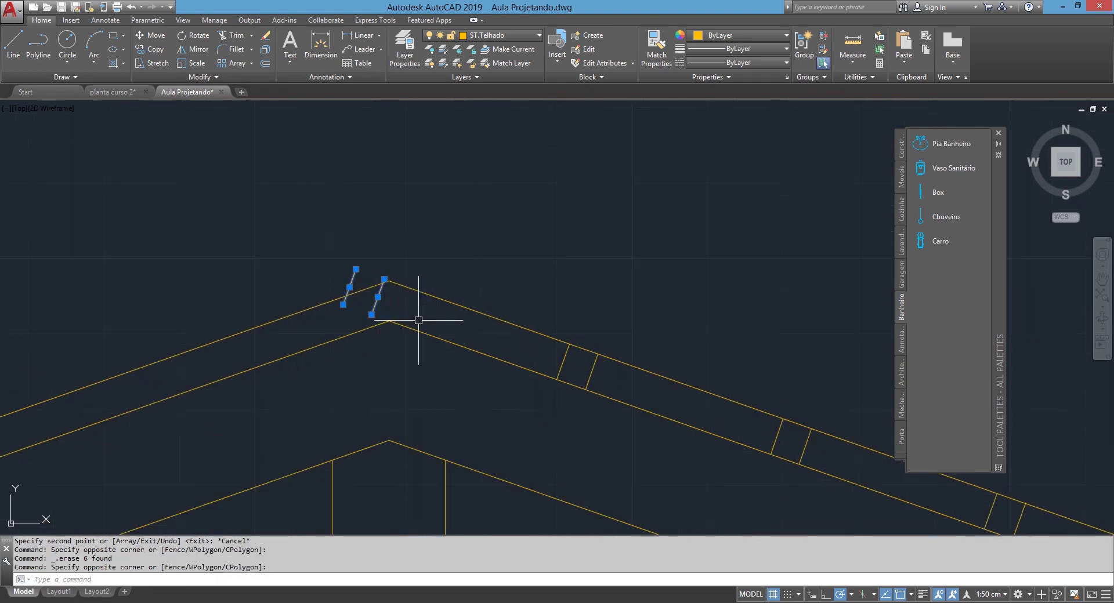
text(m)
key(Return)
click(343, 305)
key(Escape)
scroll(427, 248, down, 3)
Select the right-slope tick marks, using a window over the upper ticks.
click(397, 231)
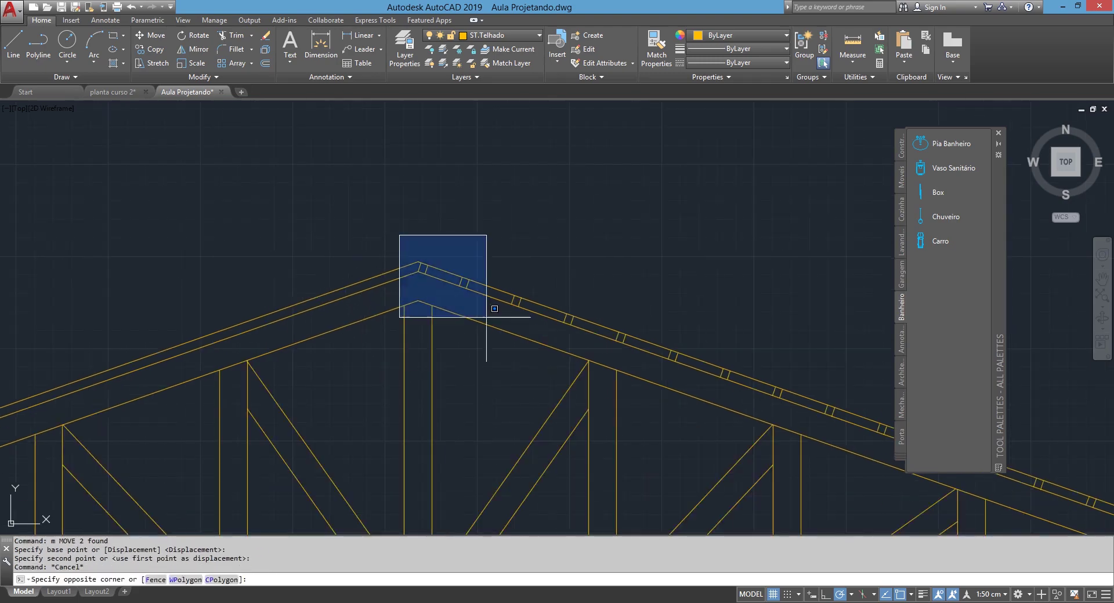
click(519, 307)
click(465, 231)
click(722, 400)
middle_drag(722, 400, 429, 340)
click(389, 271)
click(508, 353)
click(461, 261)
click(619, 424)
middle_drag(618, 424, 385, 266)
scroll(169, 154, down, 3)
click(219, 161)
scroll(406, 203, up, 3)
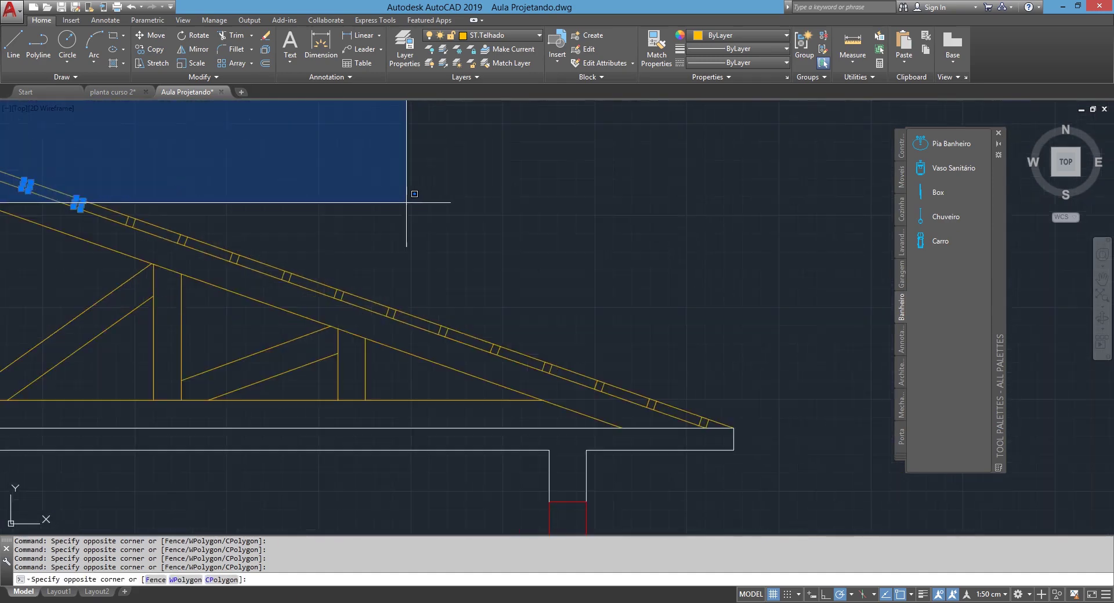
click(406, 202)
scroll(350, 189, down, 2)
Add the remaining right-slope tick marks down to the eave to the selection.
click(458, 227)
click(508, 296)
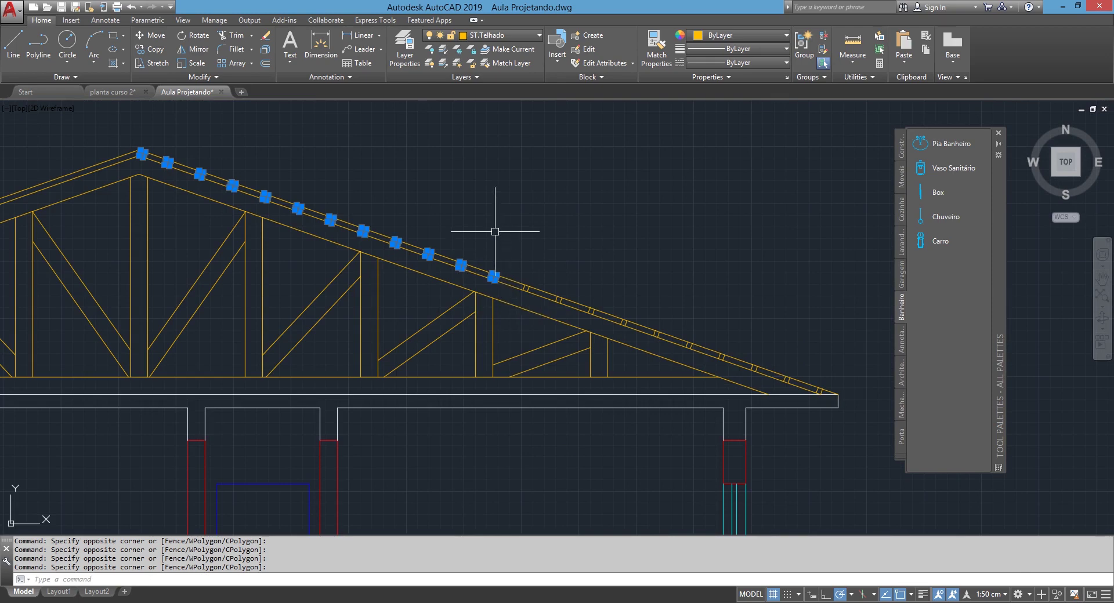
click(495, 232)
click(623, 345)
click(607, 277)
click(733, 361)
scroll(551, 304, up, 4)
click(518, 238)
click(682, 334)
click(693, 319)
click(753, 348)
scroll(713, 334, down, 4)
scroll(712, 334, down, 3)
scroll(696, 292, down, 2)
Mirror the selected ticks about a vertical axis through the roof apex, keeping the originals.
text(mi)
key(Return)
scroll(528, 249, up, 5)
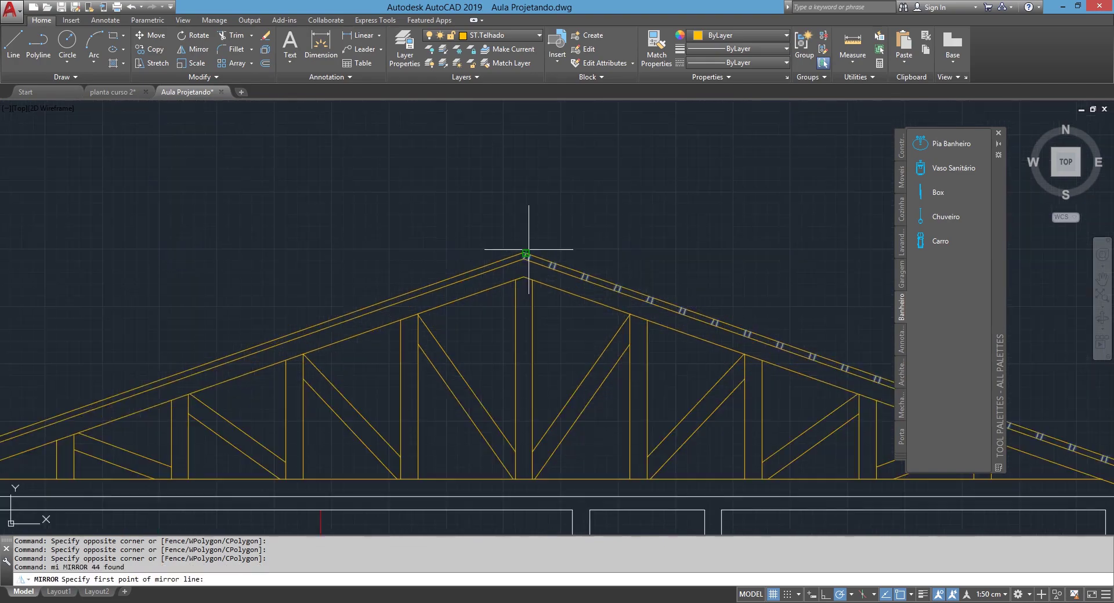
scroll(523, 252, up, 5)
click(518, 258)
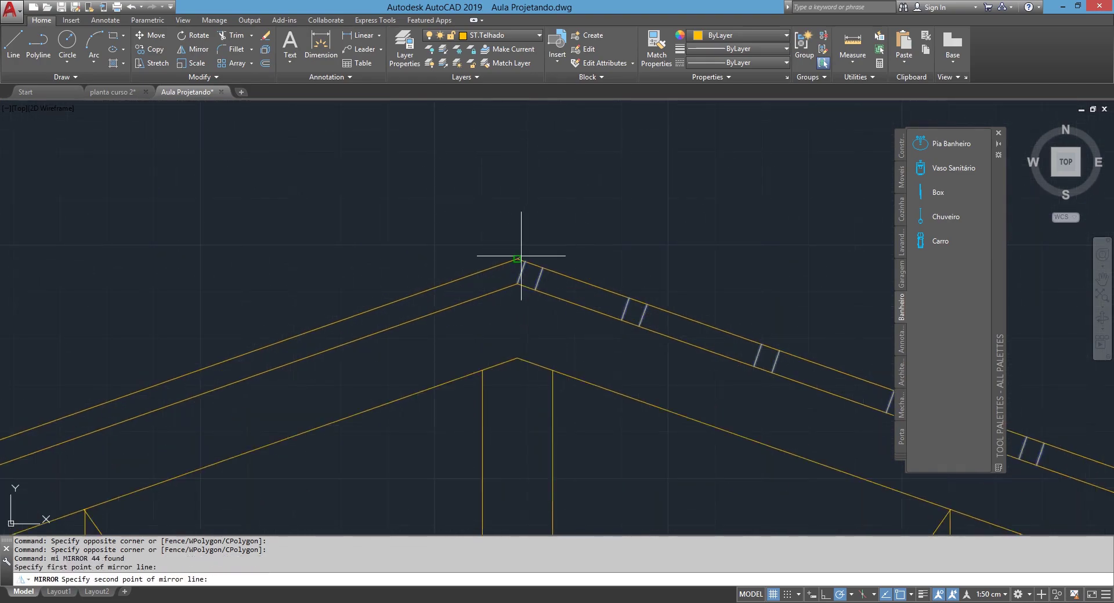
click(518, 199)
key(Return)
scroll(521, 215, down, 4)
text(m)
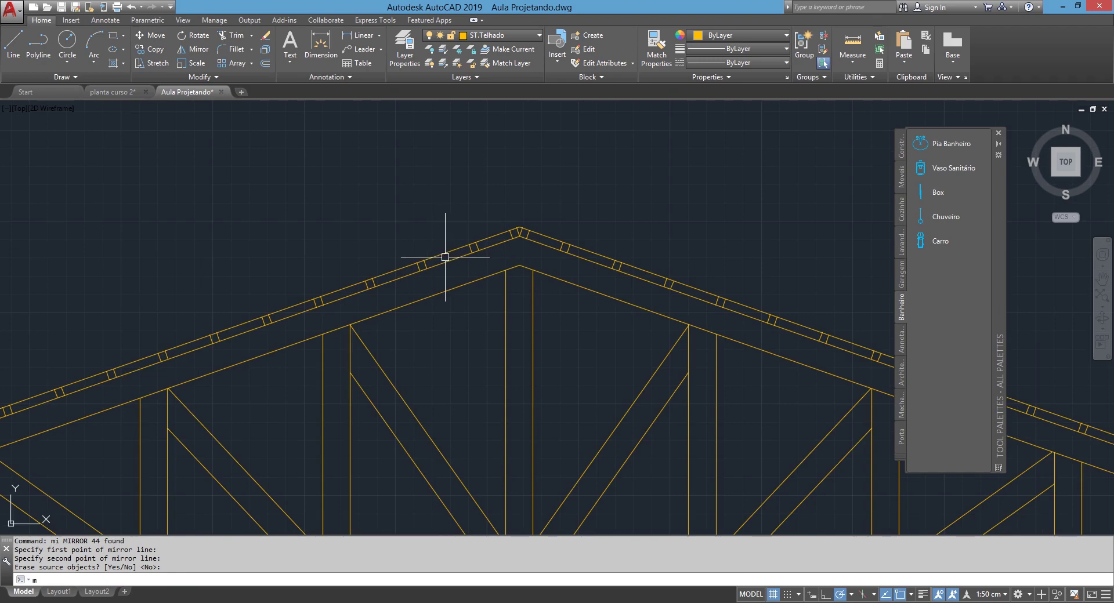
Start a move and select the left, middle and right roof lines.
key(Return)
scroll(445, 259, down, 5)
scroll(286, 241, down, 3)
scroll(441, 335, up, 4)
scroll(486, 335, up, 6)
click(483, 351)
scroll(493, 351, down, 4)
scroll(380, 354, down, 2)
scroll(730, 383, up, 6)
scroll(729, 383, up, 3)
click(689, 293)
scroll(688, 293, down, 2)
click(607, 308)
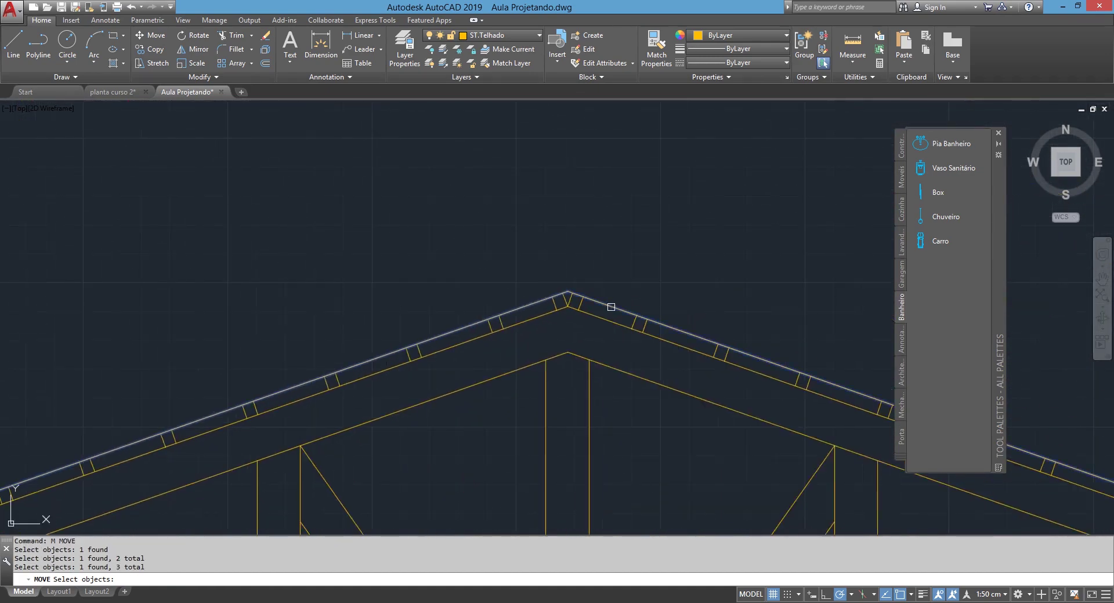
Confirm the roof line selection for moving, then cancel the move.
key(Return)
scroll(571, 236, down, 5)
scroll(497, 236, down, 2)
key(Escape)
scroll(467, 255, up, 4)
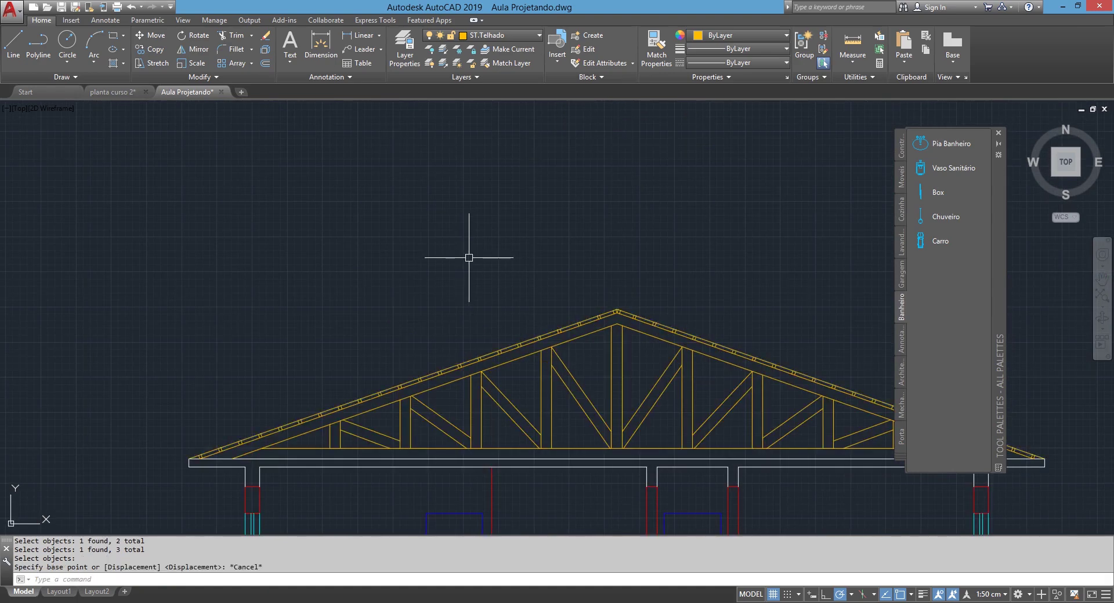
scroll(499, 296, up, 2)
Restart the move, reselect the outer and two right roof lines, then cancel it.
key(Return)
scroll(517, 318, down, 3)
scroll(579, 313, down, 3)
scroll(254, 332, down, 2)
scroll(211, 339, up, 3)
click(204, 400)
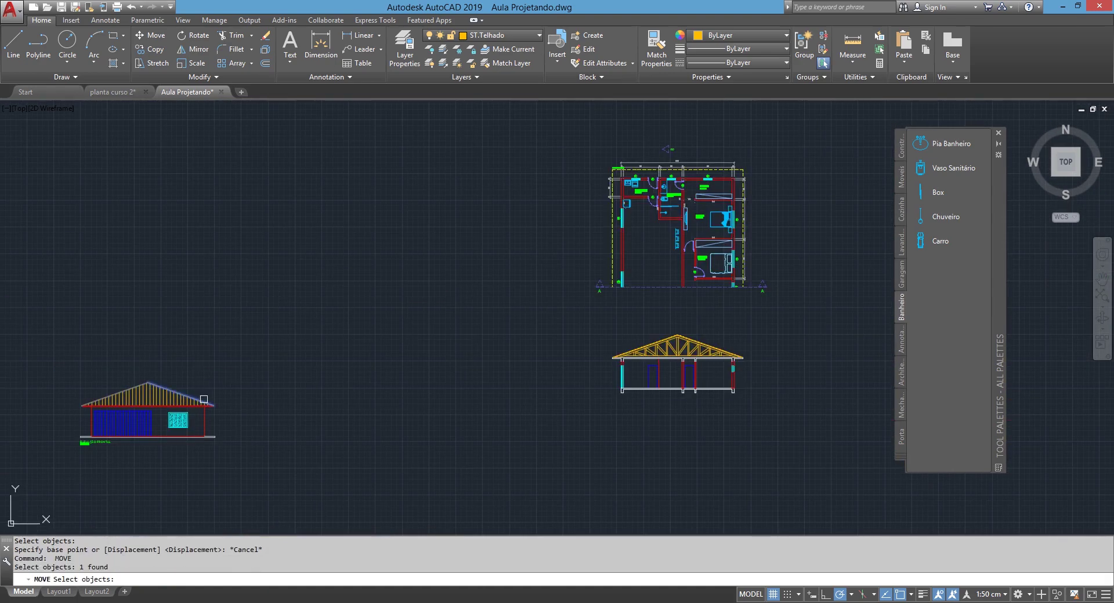
scroll(673, 337, up, 5)
click(732, 386)
click(770, 388)
key(Return)
middle_drag(746, 331, 558, 299)
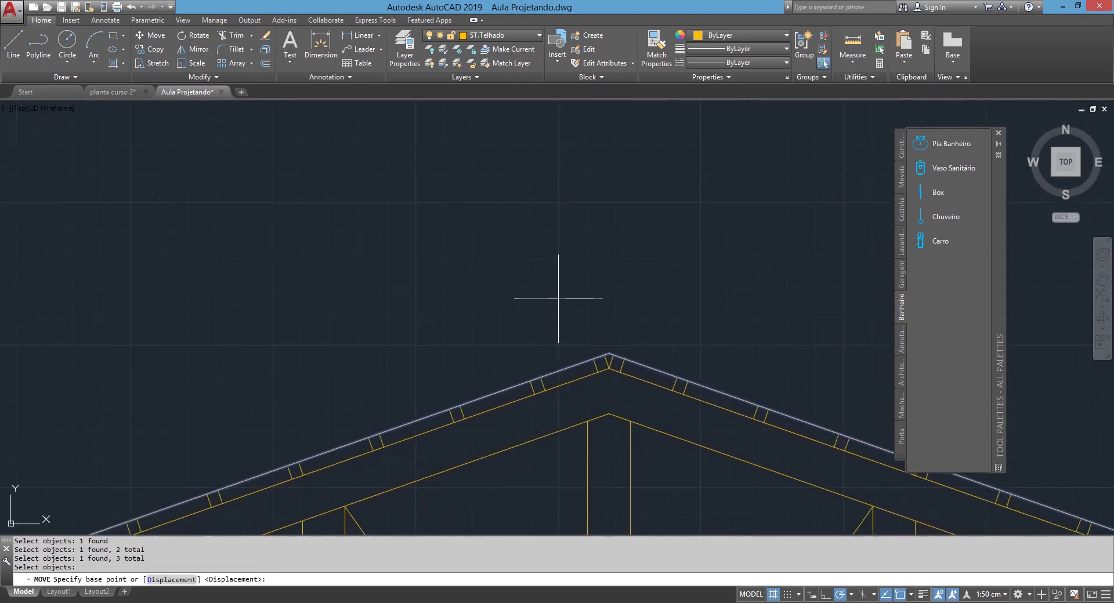
key(Escape)
Match properties between the roof lines with MATCHPROP.
text(ma)
key(Return)
click(708, 404)
click(691, 389)
key(Return)
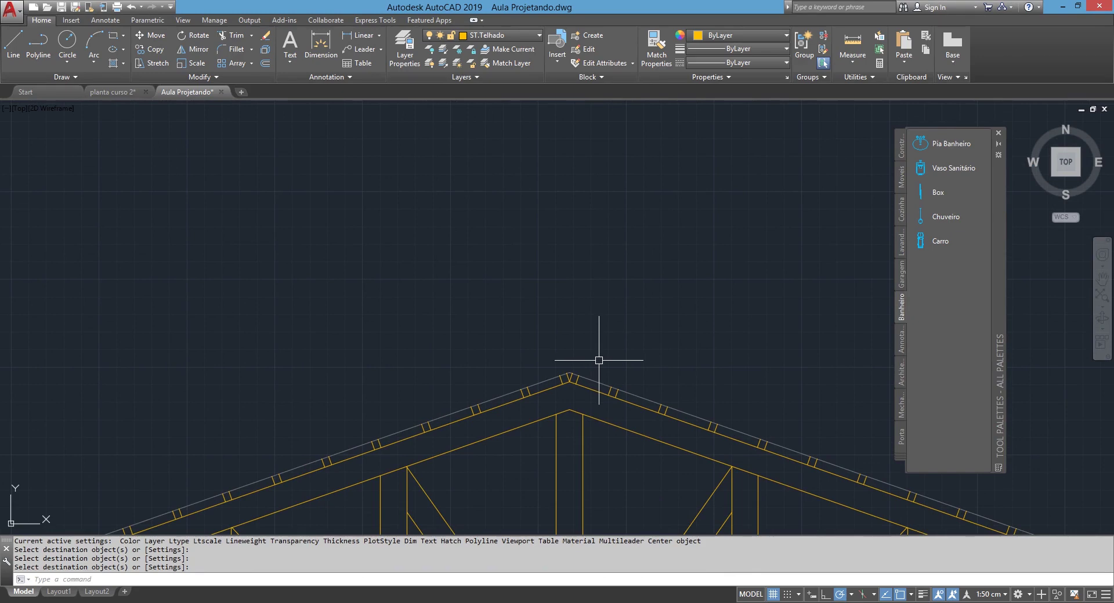
Offset the right and left roof lines 4 units outward above both slopes.
text(o)
key(Return)
text(4)
key(Return)
click(594, 382)
click(646, 331)
click(567, 373)
click(534, 311)
scroll(532, 344, up, 4)
key(Return)
key(Return)
click(547, 394)
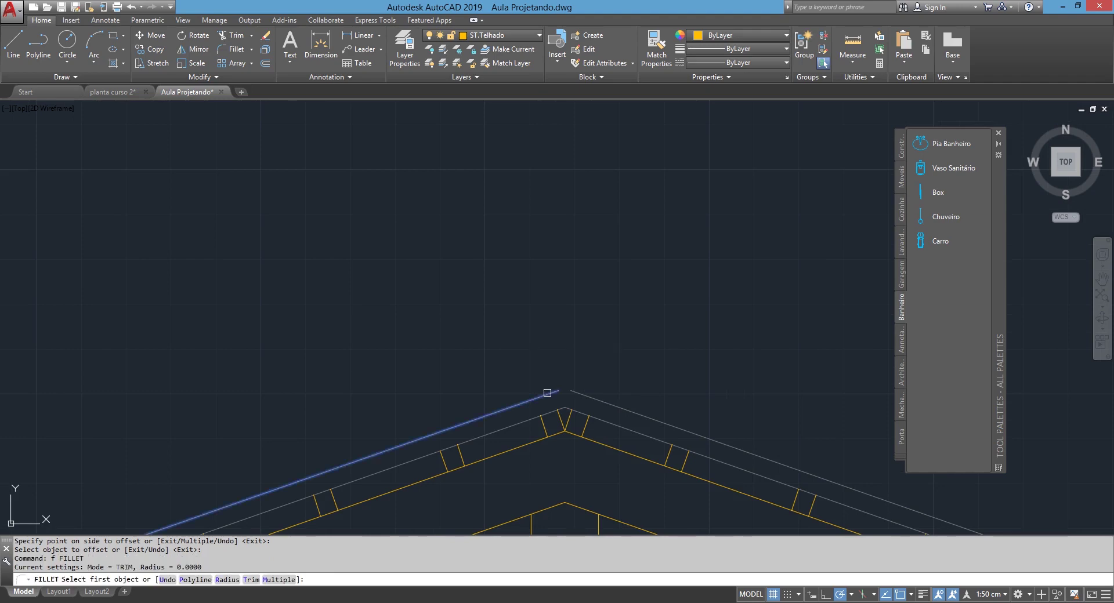
Draw a short end line from the roof line's right end down to the slab corner.
scroll(592, 387, down, 3)
scroll(611, 340, down, 2)
scroll(435, 292, up, 5)
scroll(461, 296, up, 5)
text(l)
key(Return)
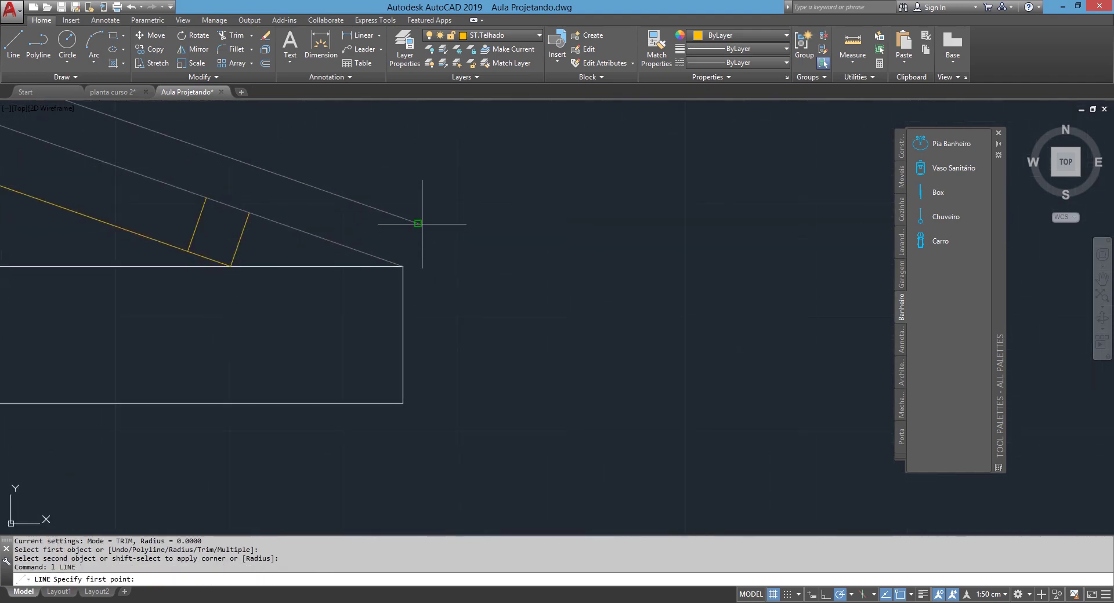
click(418, 224)
click(402, 266)
Offset the short end line 10 beyond the eave and erase the original.
key(Return)
click(407, 241)
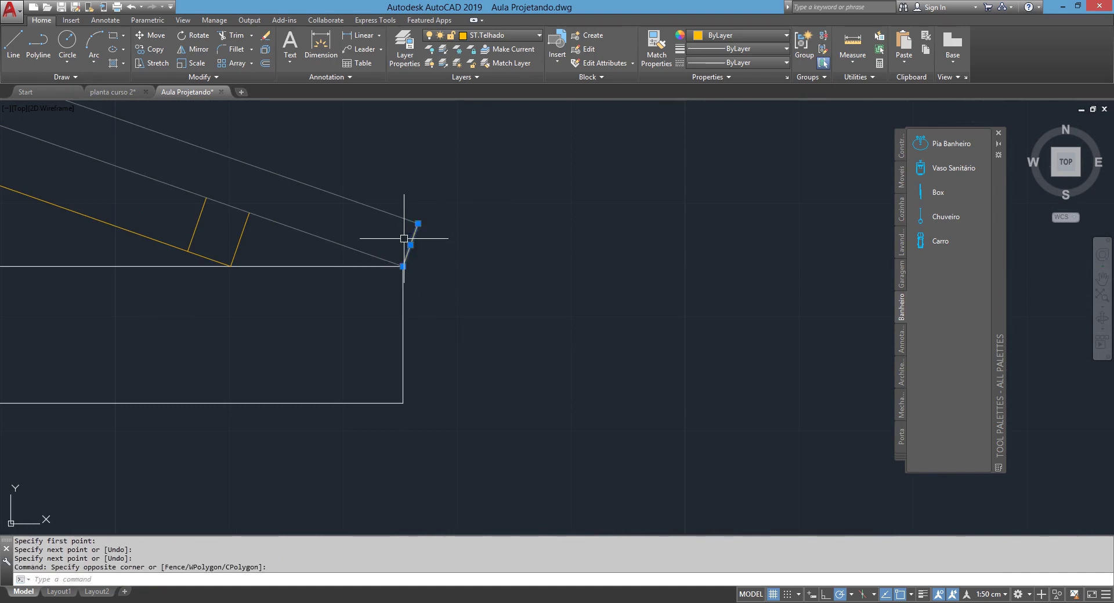
key(Escape)
text(o)
key(Return)
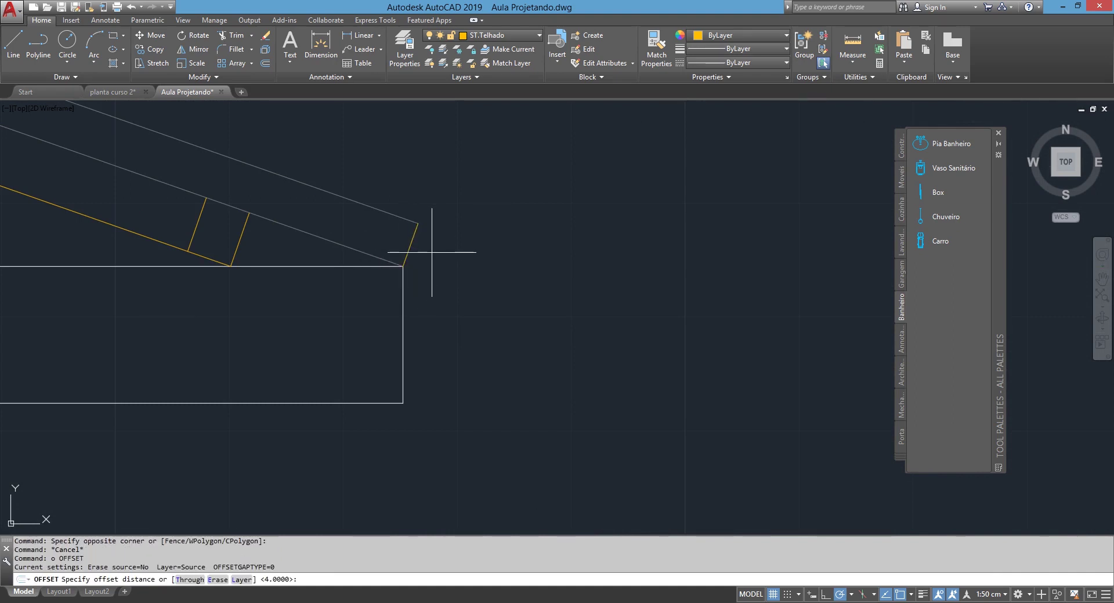
text(10)
key(Return)
click(411, 244)
click(517, 273)
key(Escape)
click(409, 240)
key(Delete)
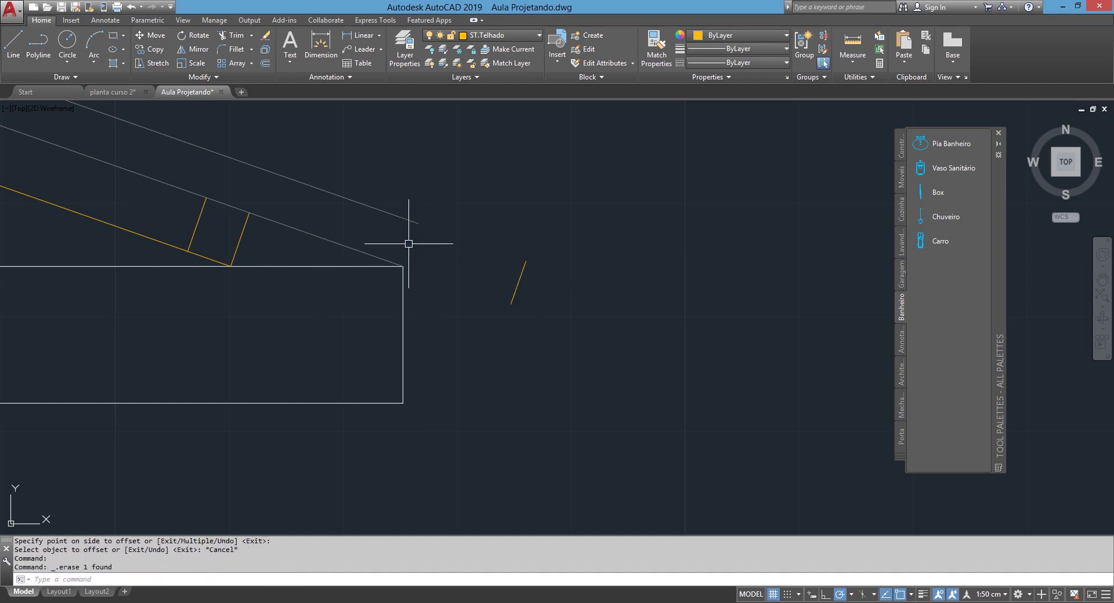
Fillet the outer roof line to the new end segment and match the roof line's properties onto it.
key(Return)
click(366, 254)
click(524, 274)
key(Return)
click(409, 223)
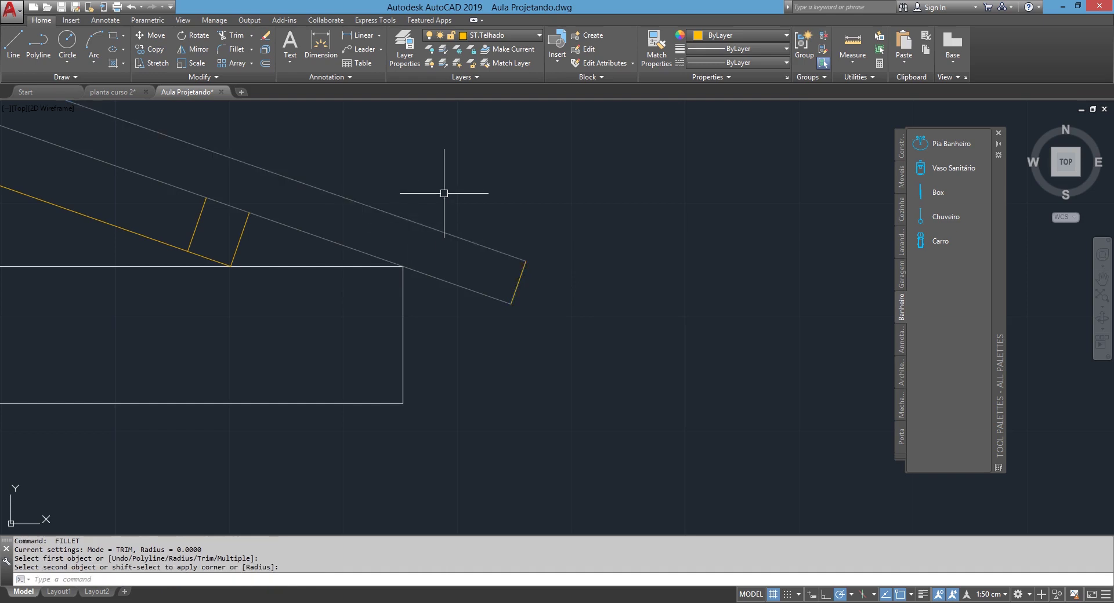
text(ma)
key(Return)
click(468, 238)
click(577, 238)
click(502, 340)
key(Escape)
Mirror the eave end segment about a vertical axis through the ridge, keeping the original.
click(517, 279)
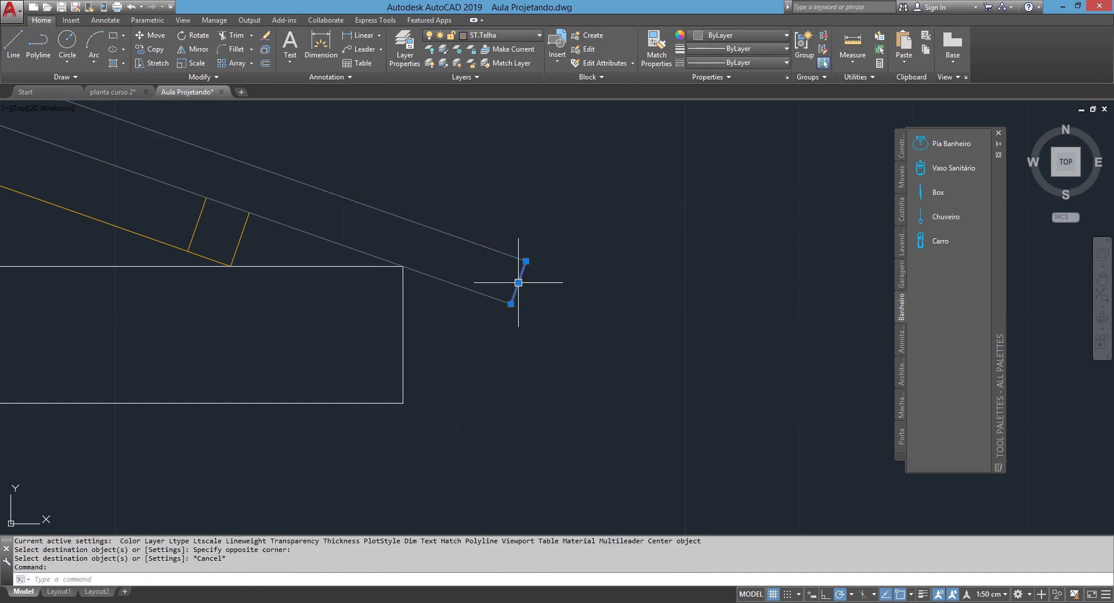
text(c)
key(BackSpace)
text(mi)
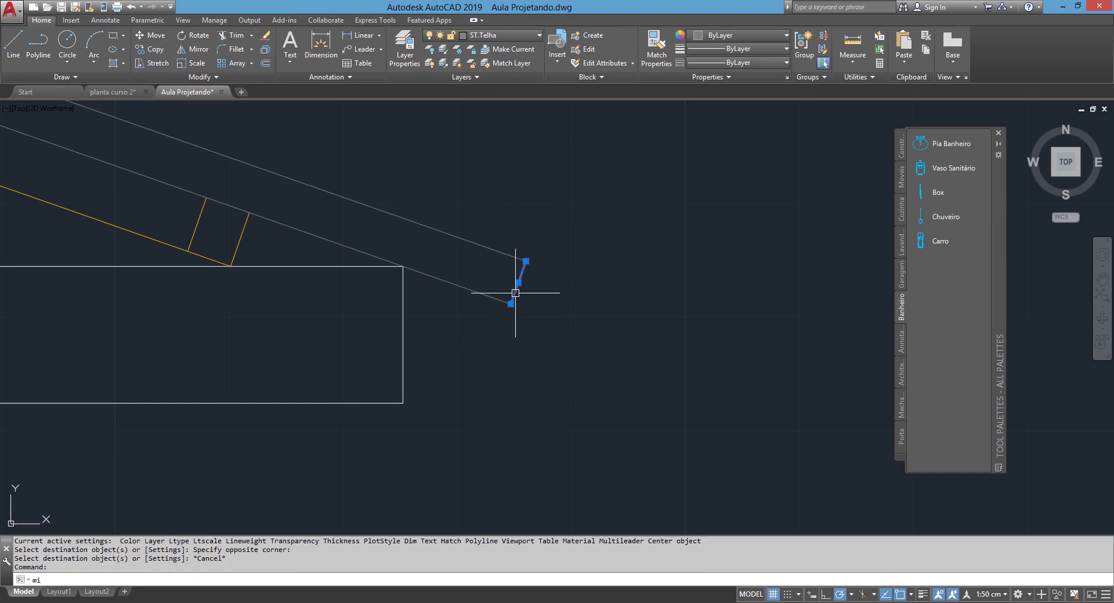
key(Return)
scroll(522, 324, down, 3)
middle_drag(522, 325, 543, 388)
scroll(450, 388, down, 2)
scroll(243, 248, up, 4)
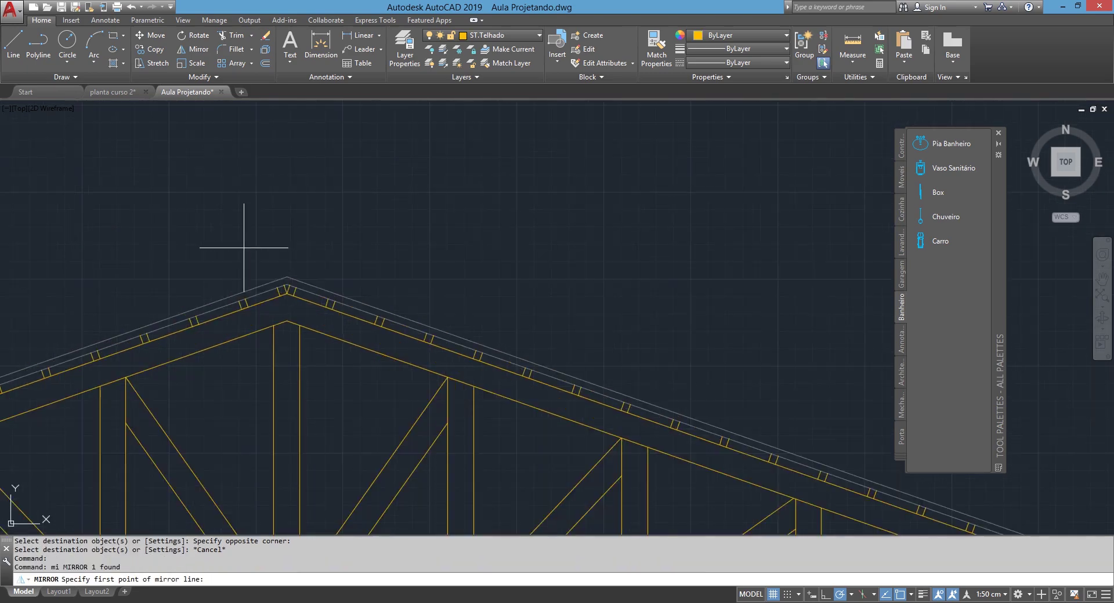
click(286, 281)
click(286, 256)
key(Return)
Fillet the outer roof line to the mirrored end segment at the left eave.
scroll(612, 194, down, 3)
scroll(417, 239, down, 2)
scroll(348, 360, up, 2)
scroll(313, 371, up, 2)
scroll(336, 330, up, 1)
text(f)
key(Return)
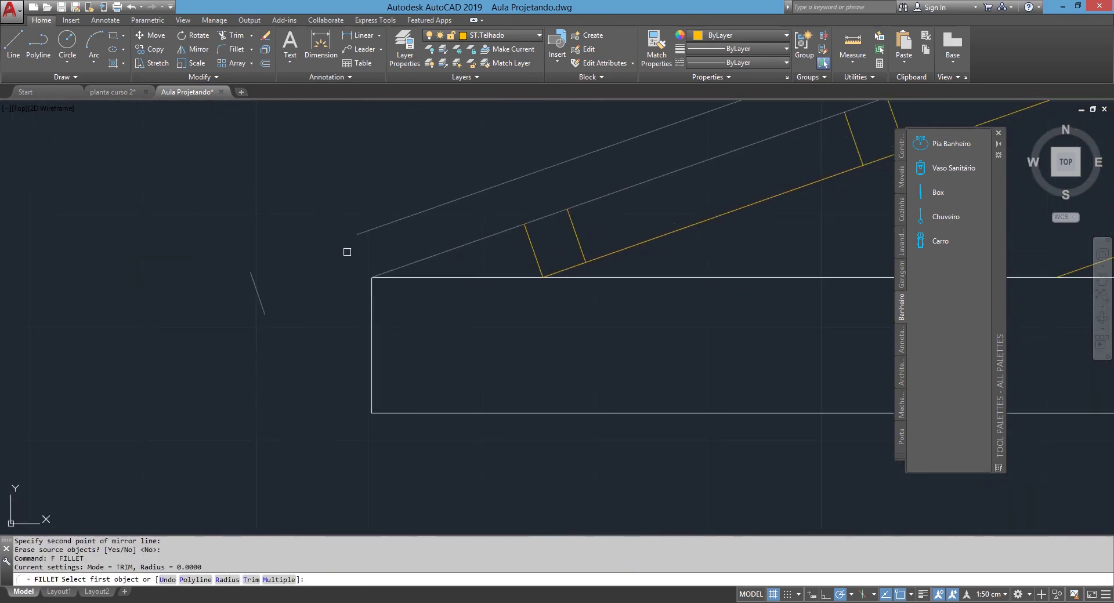
click(360, 234)
click(257, 295)
click(410, 258)
key(Escape)
scroll(401, 253, down, 3)
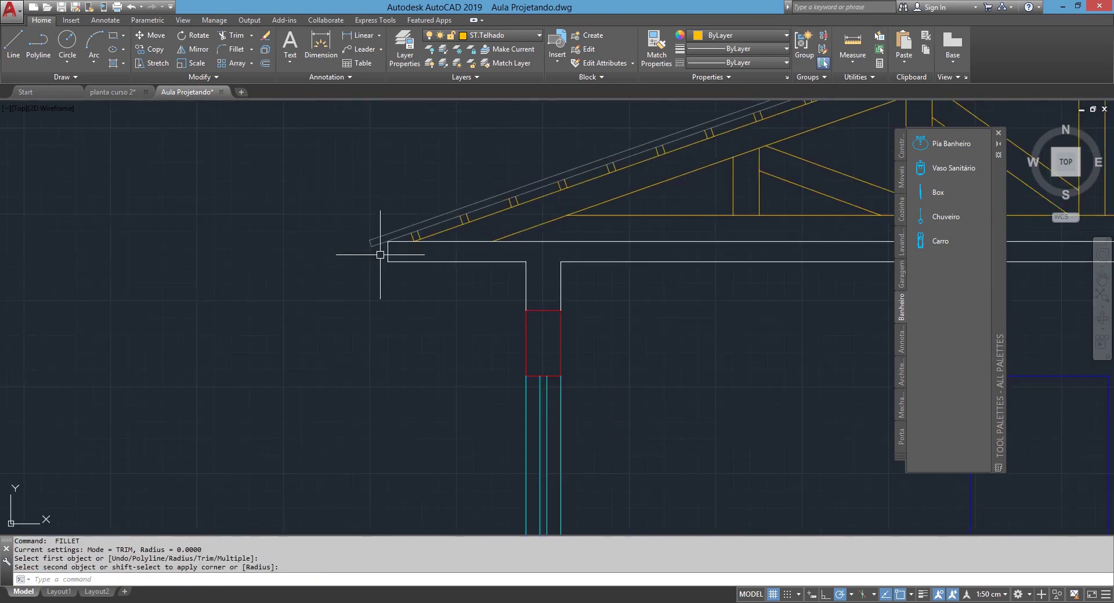
scroll(323, 322, down, 2)
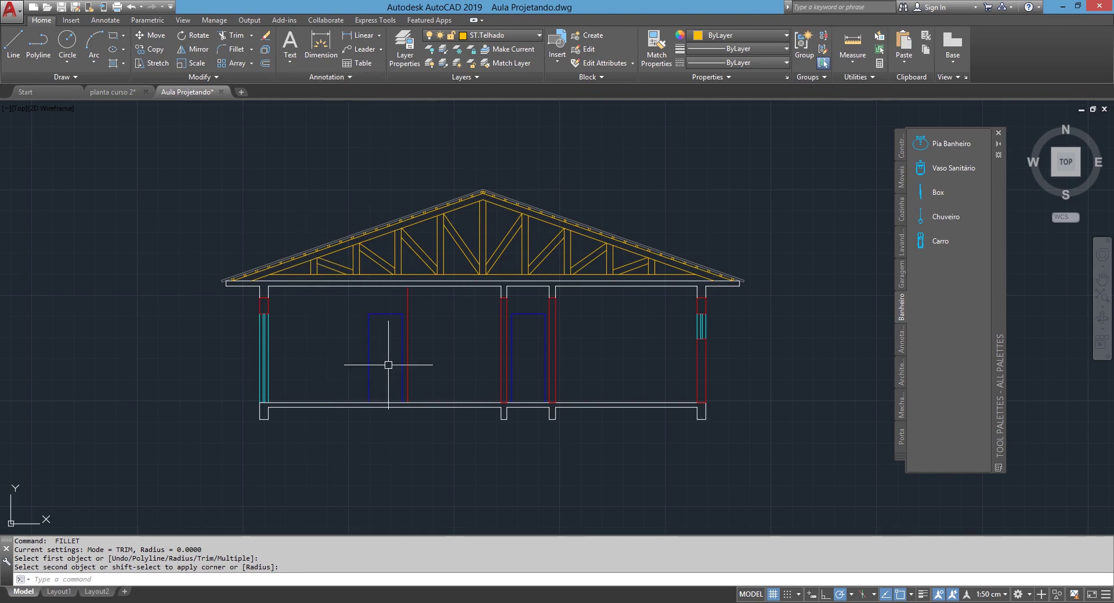
Draw the ledge outline from 5 below the slab corner: 100 left, 12 down, back right.
scroll(248, 443, up, 2)
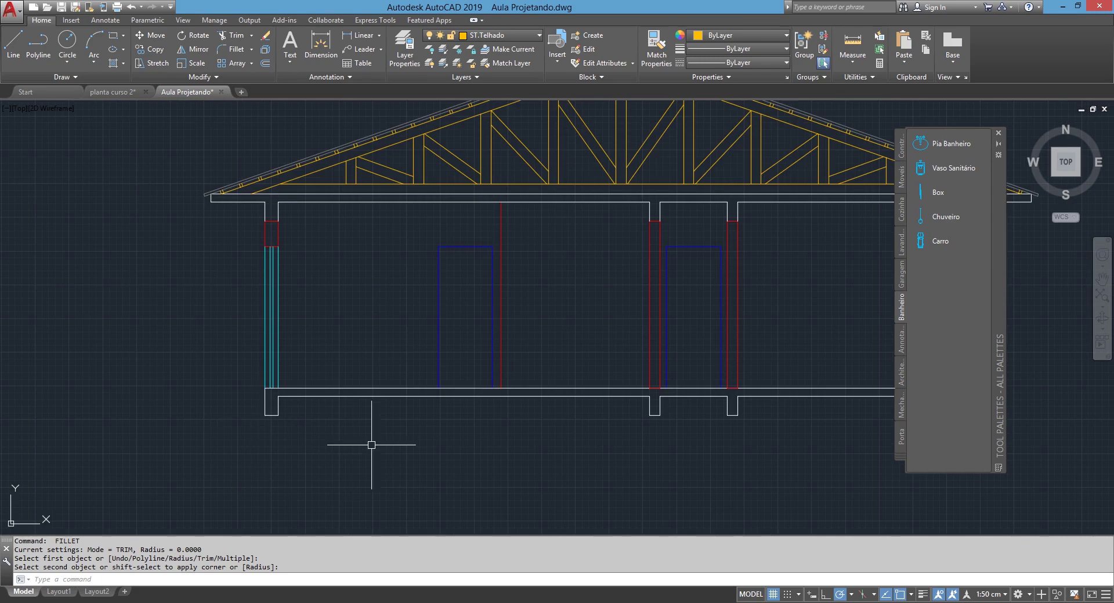
scroll(255, 425, down, 2)
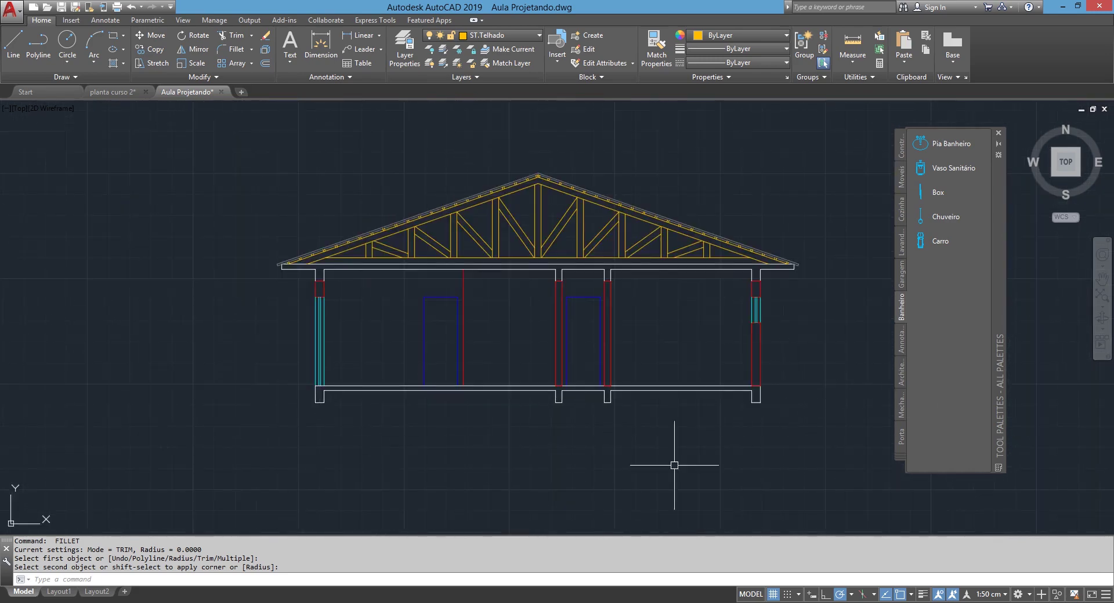
scroll(339, 401, up, 3)
scroll(497, 413, up, 5)
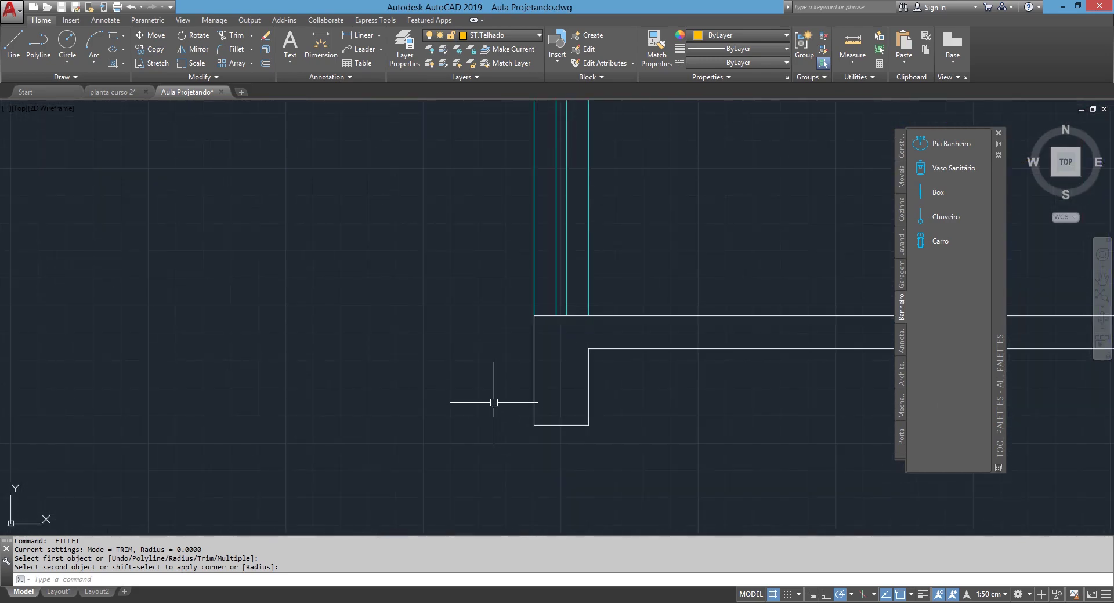
text(l)
key(Return)
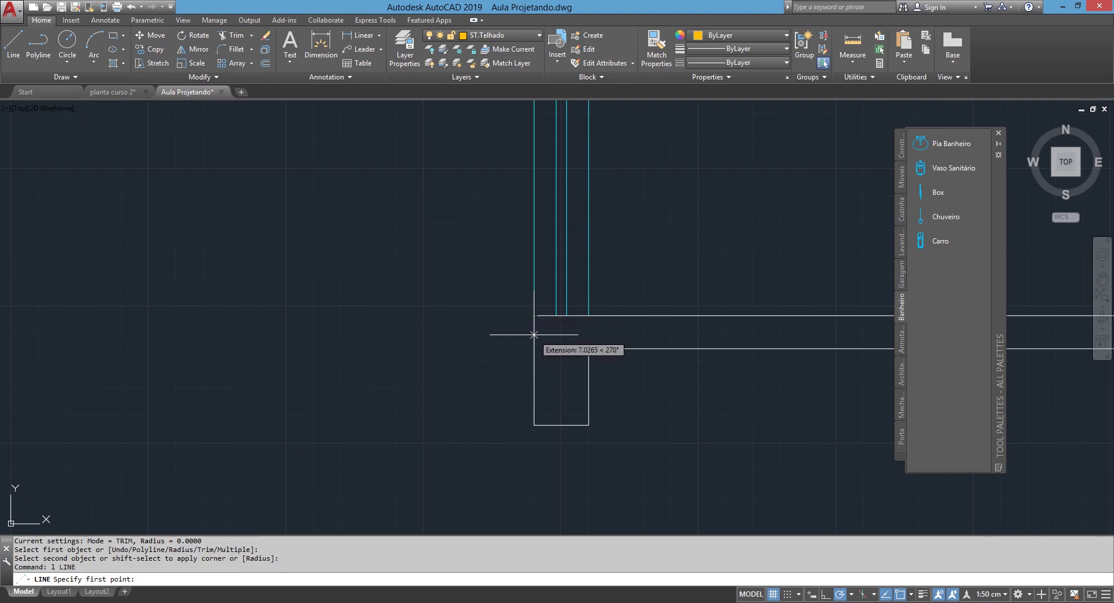
text(5)
key(Return)
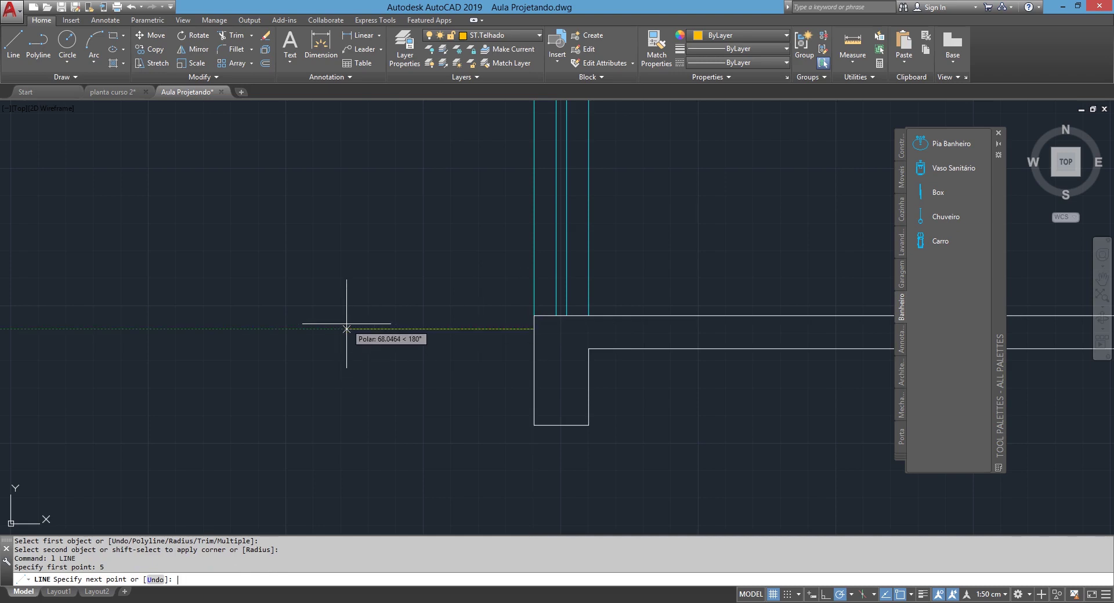
key(Return)
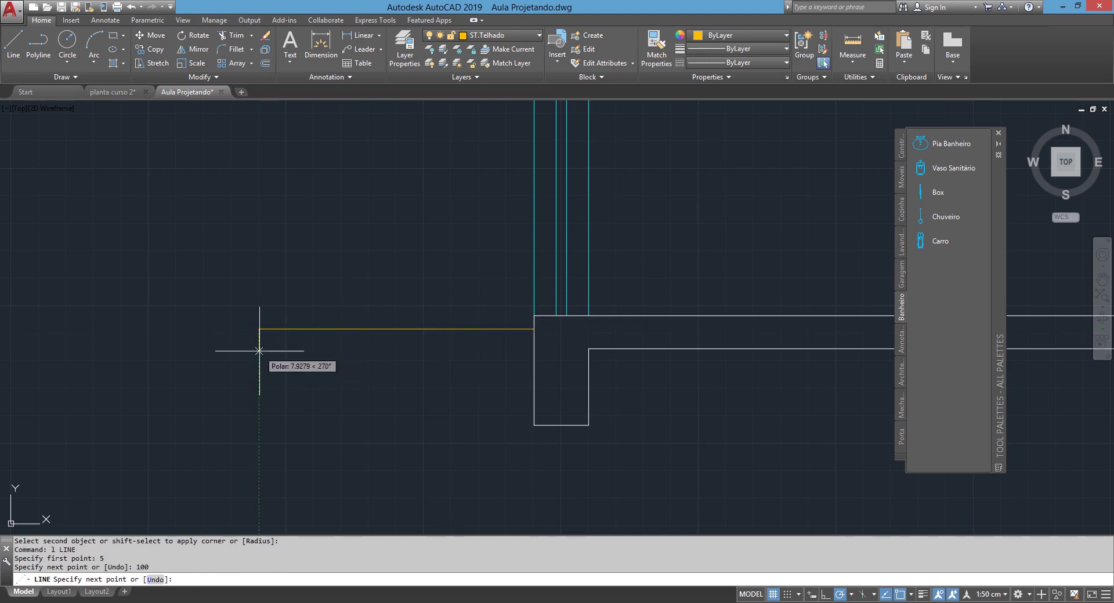
text(12)
key(Return)
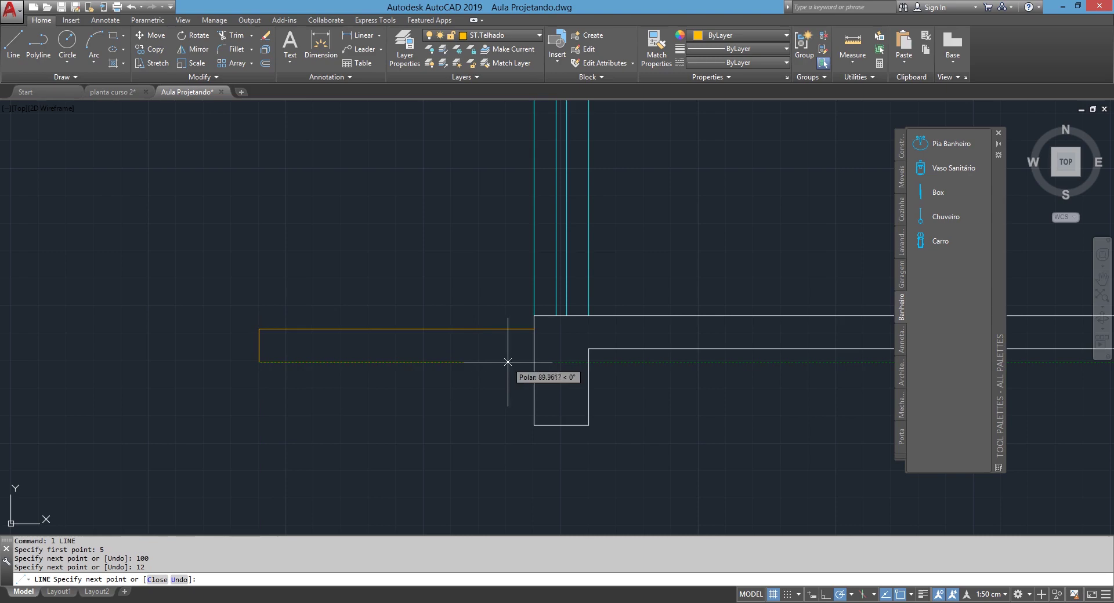
key(Return)
Select the new ledge lines for mirroring.
scroll(584, 368, down, 5)
click(447, 421)
click(368, 342)
key(Return)
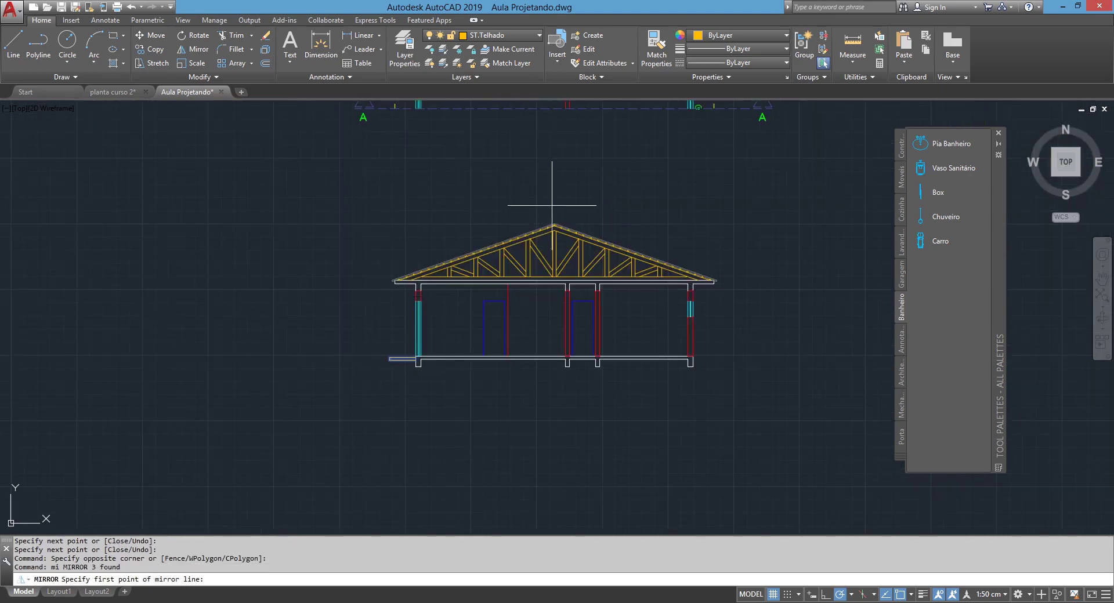
Mirror the ledge to the right end about the house centre, keeping the original.
click(554, 220)
click(551, 194)
key(Return)
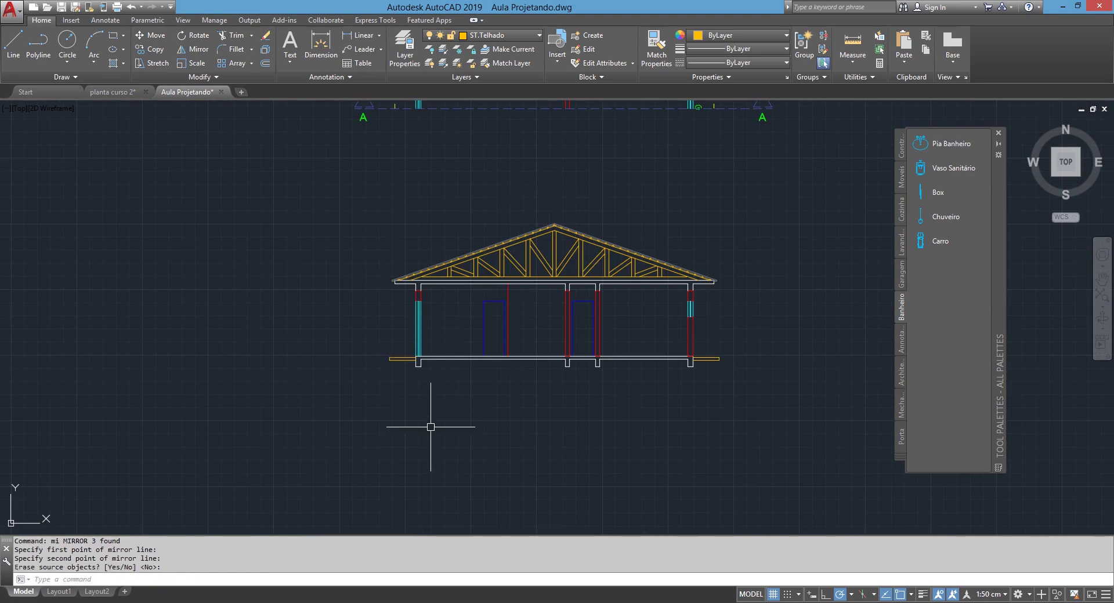
scroll(427, 378, up, 2)
Match the floor slab's properties onto the left and right ledges.
text(ma)
key(Return)
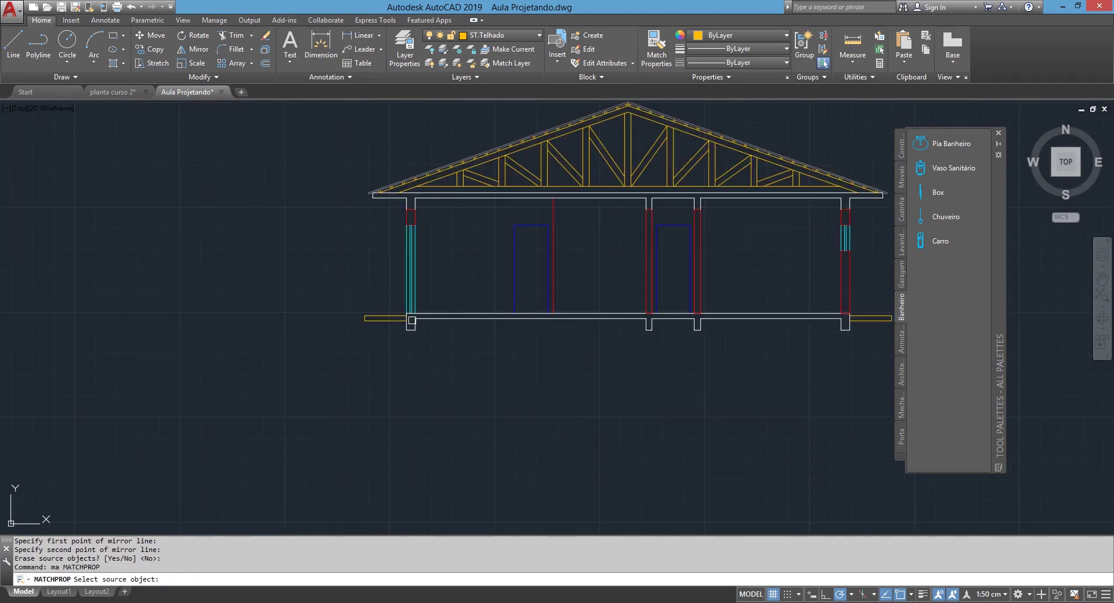
click(417, 326)
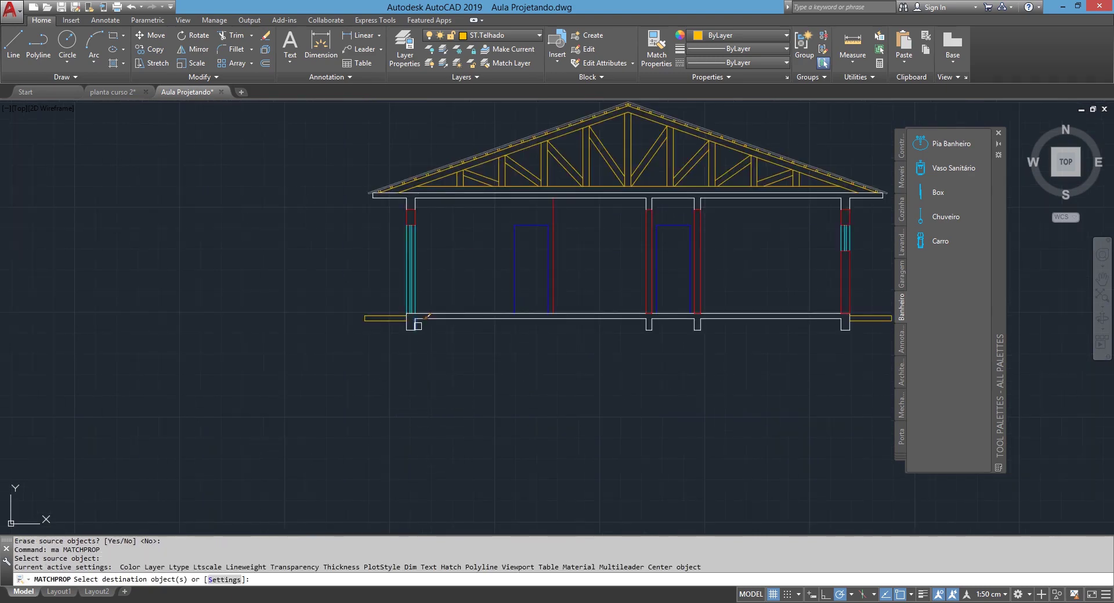
key(Return)
click(388, 339)
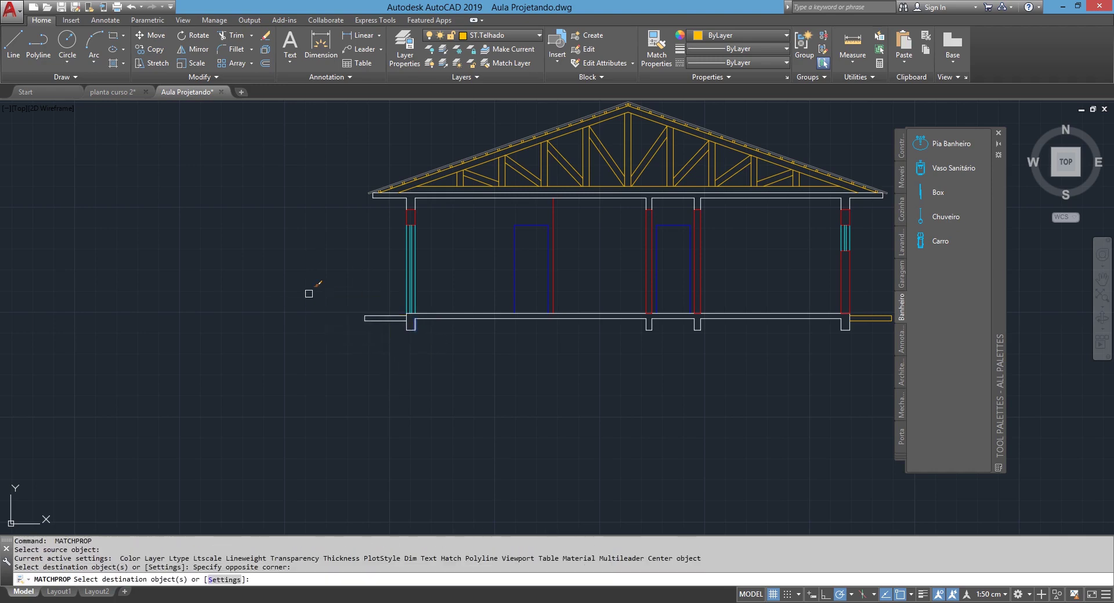
middle_drag(585, 413, 366, 459)
click(679, 390)
key(Return)
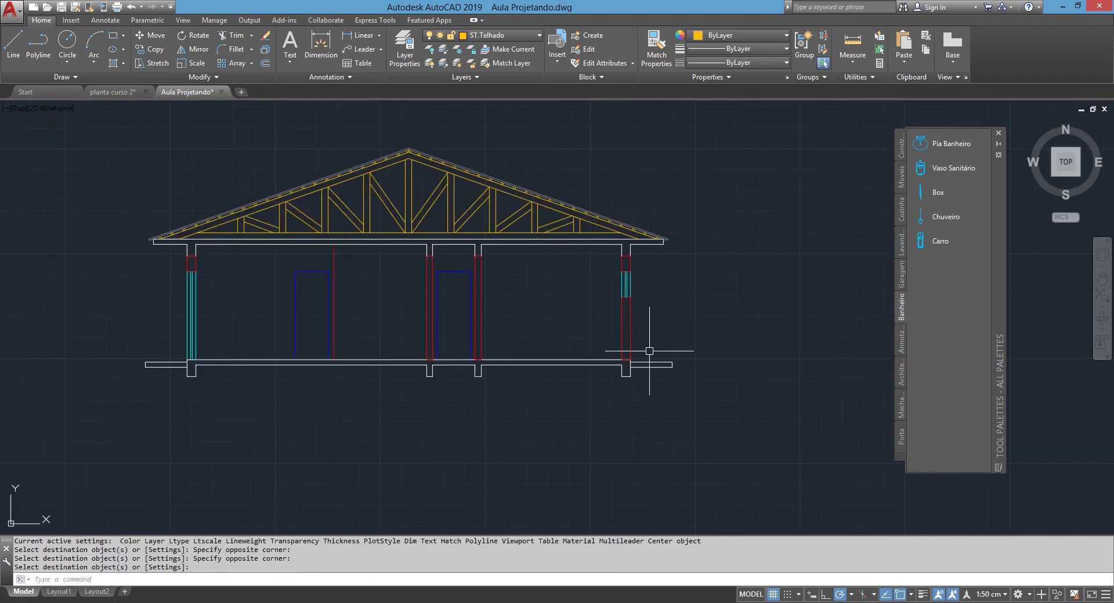
Try trimming the overlapping lines at the ledge junctions, then cancel the trim.
text(tr)
key(Return)
scroll(632, 369, up, 4)
click(632, 369)
scroll(632, 369, up, 2)
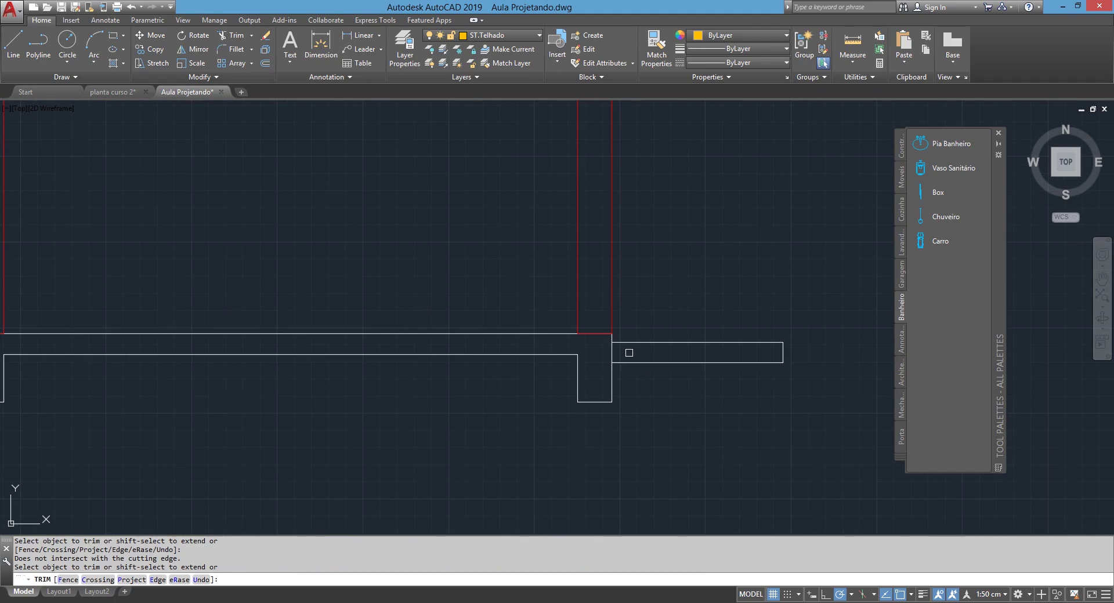
click(629, 352)
click(592, 348)
click(609, 348)
click(612, 307)
scroll(606, 348, down, 2)
scroll(606, 348, down, 3)
scroll(326, 350, up, 3)
scroll(405, 380, up, 2)
click(411, 378)
scroll(392, 370, down, 6)
key(Escape)
Select the floor line, footings and both ledges and join them into one polyline.
middle_drag(867, 397, 835, 395)
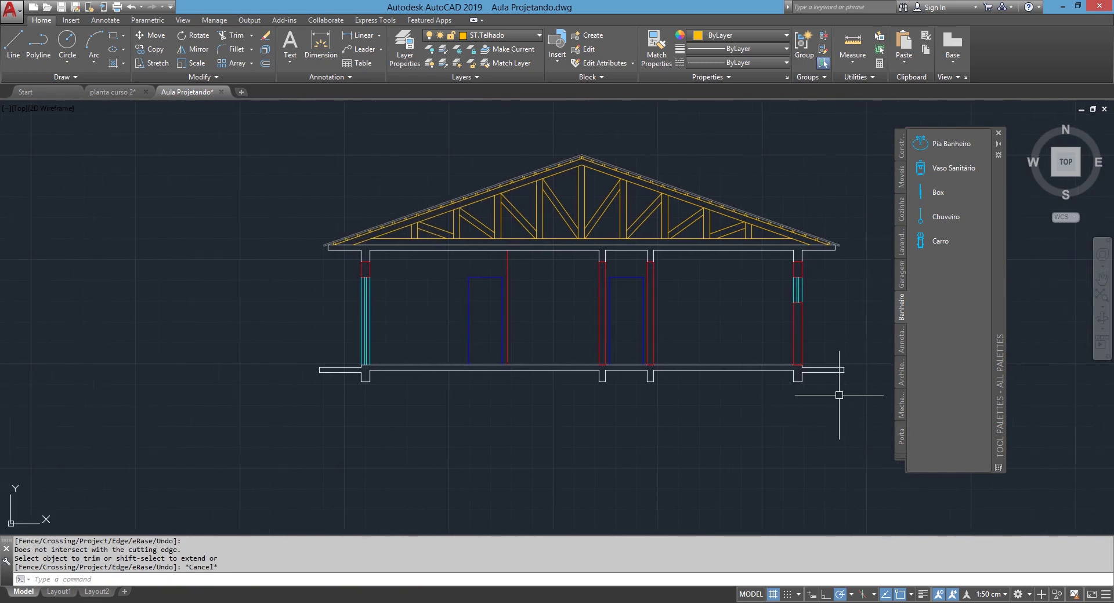
click(856, 399)
key(Escape)
click(807, 398)
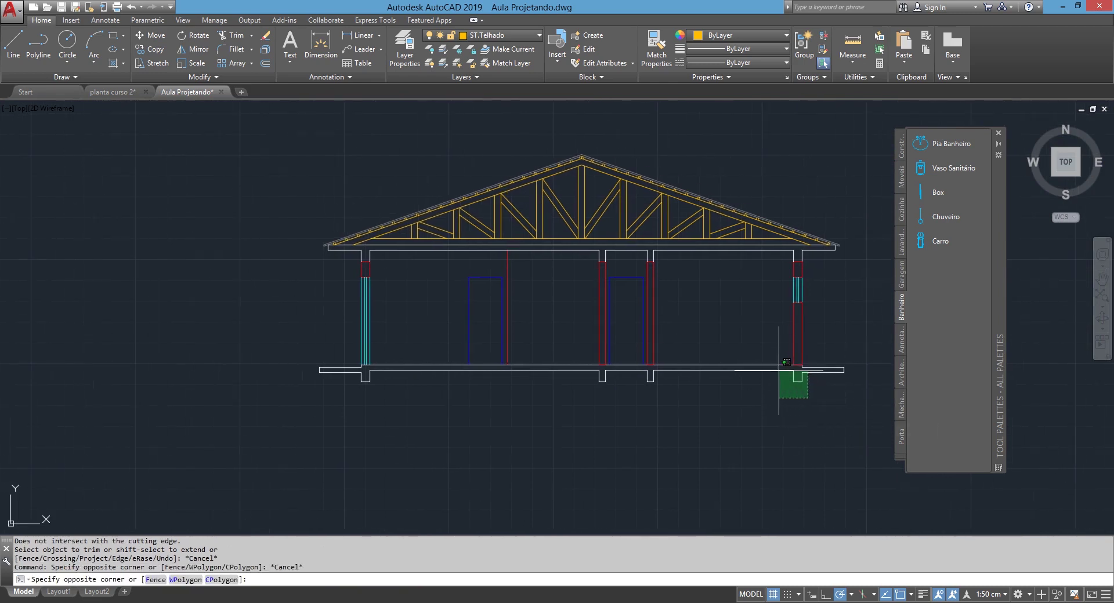
click(776, 369)
click(713, 406)
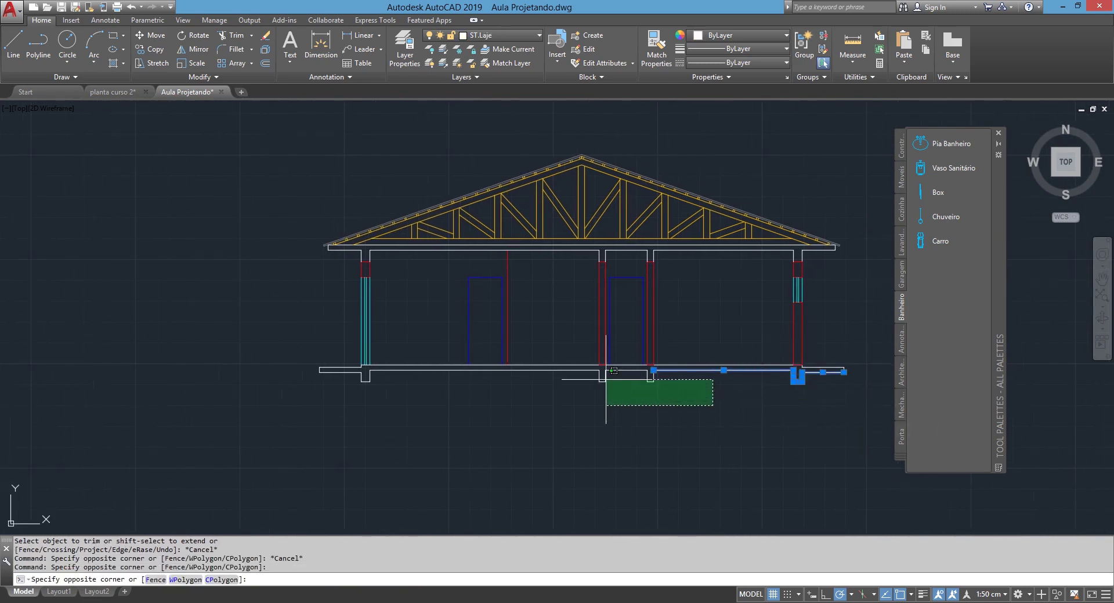
click(557, 366)
scroll(463, 400, up, 3)
click(305, 357)
click(260, 330)
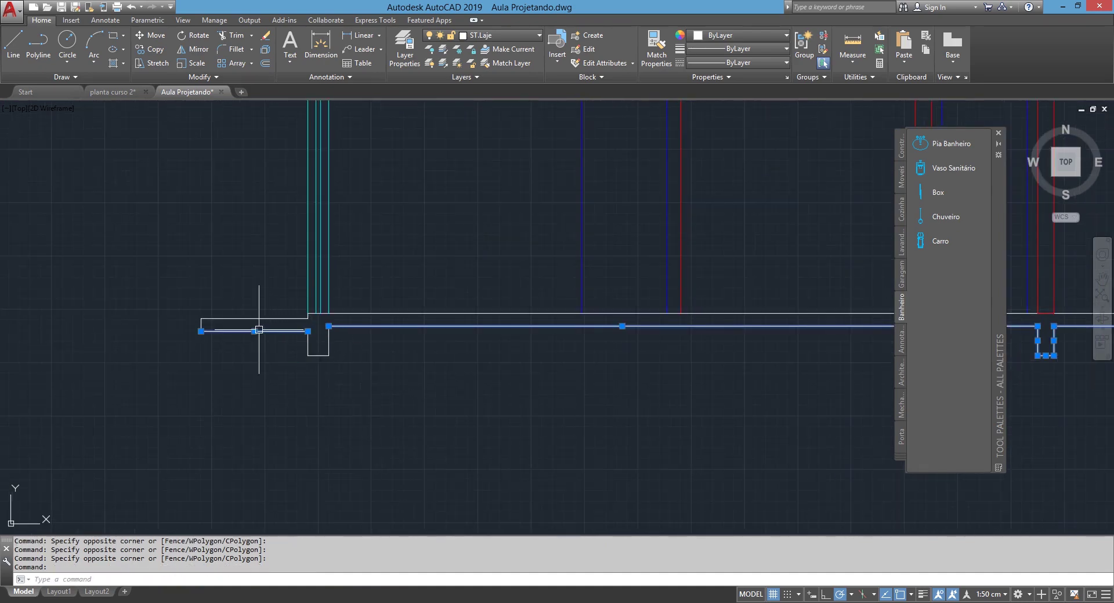
click(341, 384)
click(307, 351)
scroll(325, 348, down, 4)
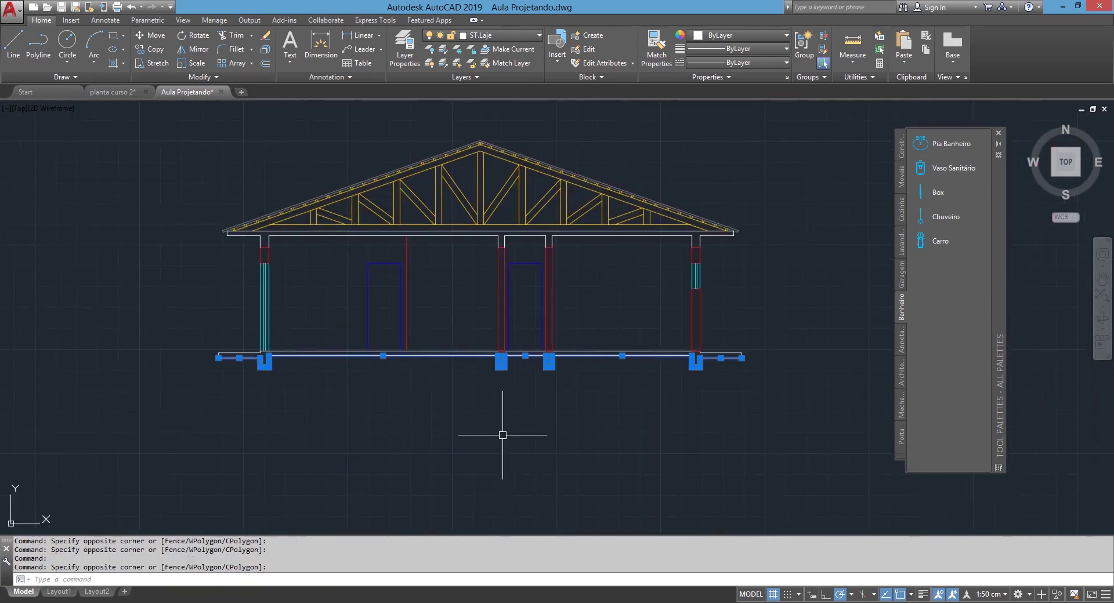
text(j)
key(Return)
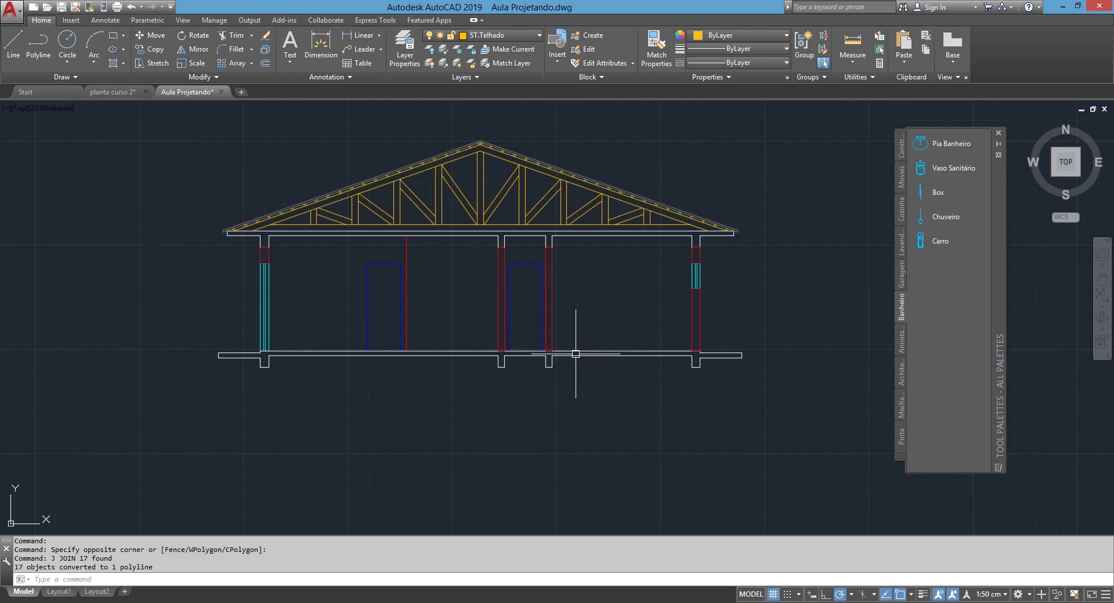
click(576, 356)
key(Escape)
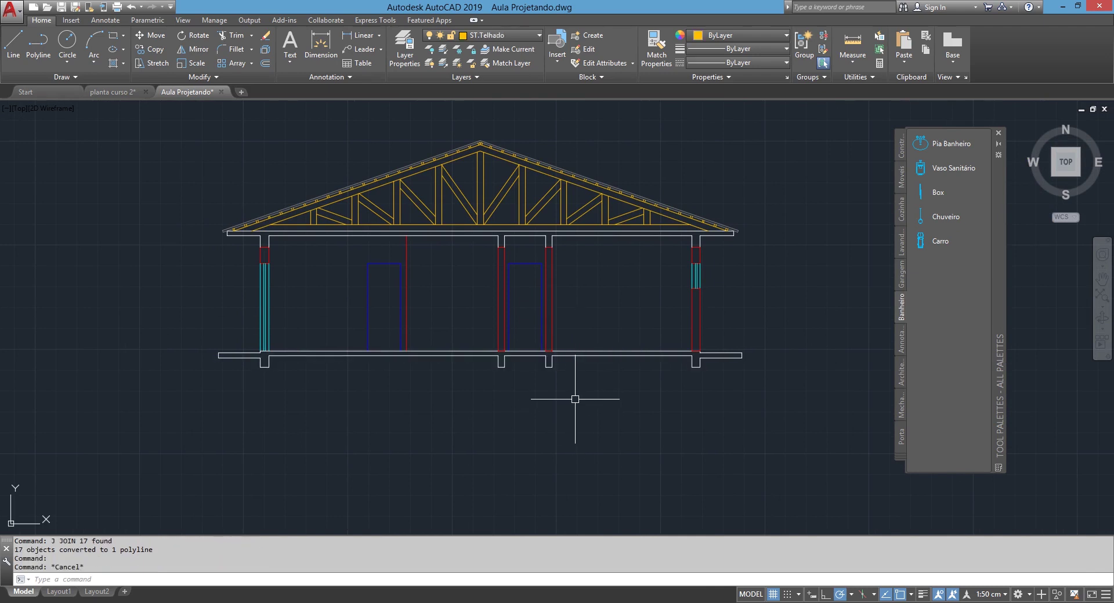
Start an offset of the slab outline with a distance of 10.
text(o)
key(Return)
text(0)
key(Return)
Offset the floor slab outline 10 units downward beneath the slab and footings.
click(562, 359)
click(579, 413)
key(Return)
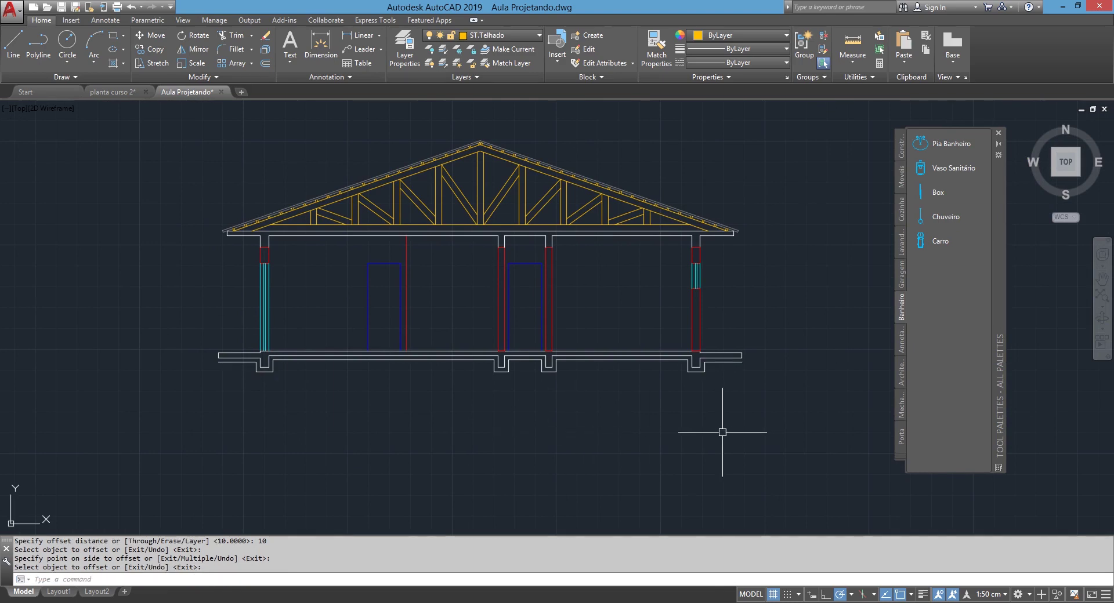
scroll(725, 406, up, 3)
scroll(748, 371, up, 3)
Close the right end of the offset outline with a short line.
text(l)
key(Return)
click(778, 333)
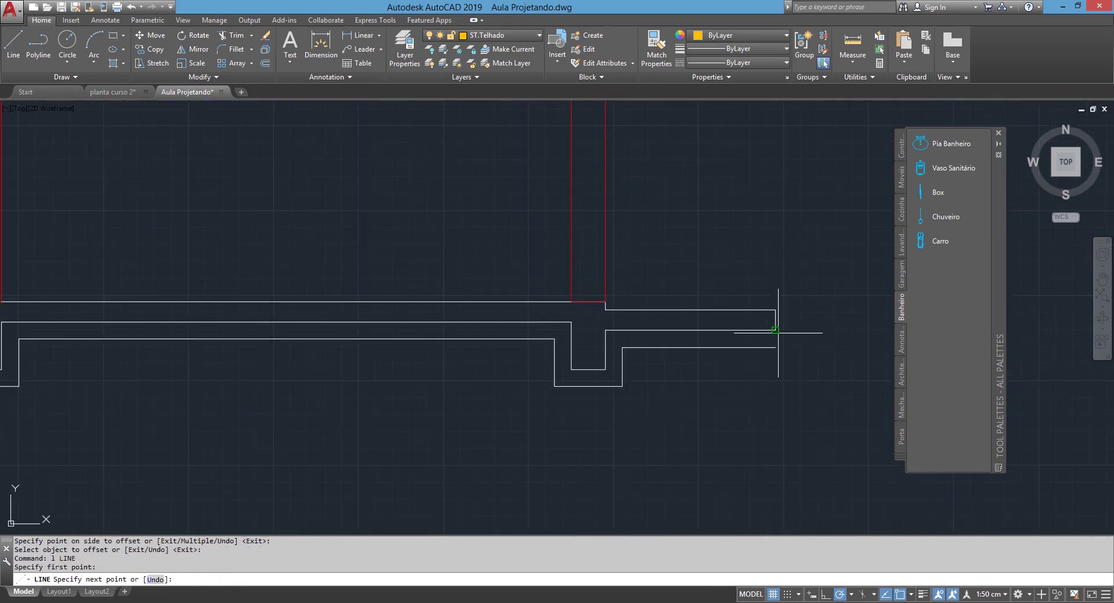
click(775, 348)
key(Return)
scroll(774, 347, down, 5)
Close the left end of the offset outline with a short line.
middle_drag(609, 385, 715, 440)
scroll(636, 450, up, 3)
scroll(582, 430, up, 3)
scroll(500, 380, up, 4)
key(Return)
click(513, 341)
click(513, 367)
key(Return)
scroll(612, 364, down, 2)
Move the offset outline and its closing lines onto layer ST.Terreno.
click(417, 413)
click(356, 399)
scroll(823, 436, down, 4)
scroll(646, 447, up, 4)
click(655, 442)
click(635, 399)
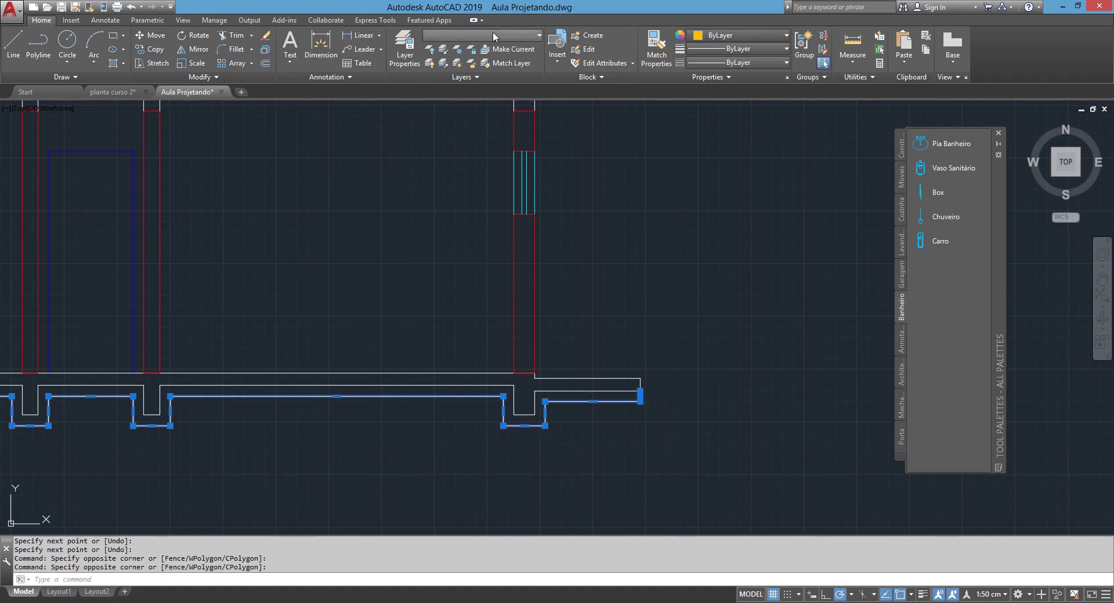
click(493, 34)
click(500, 315)
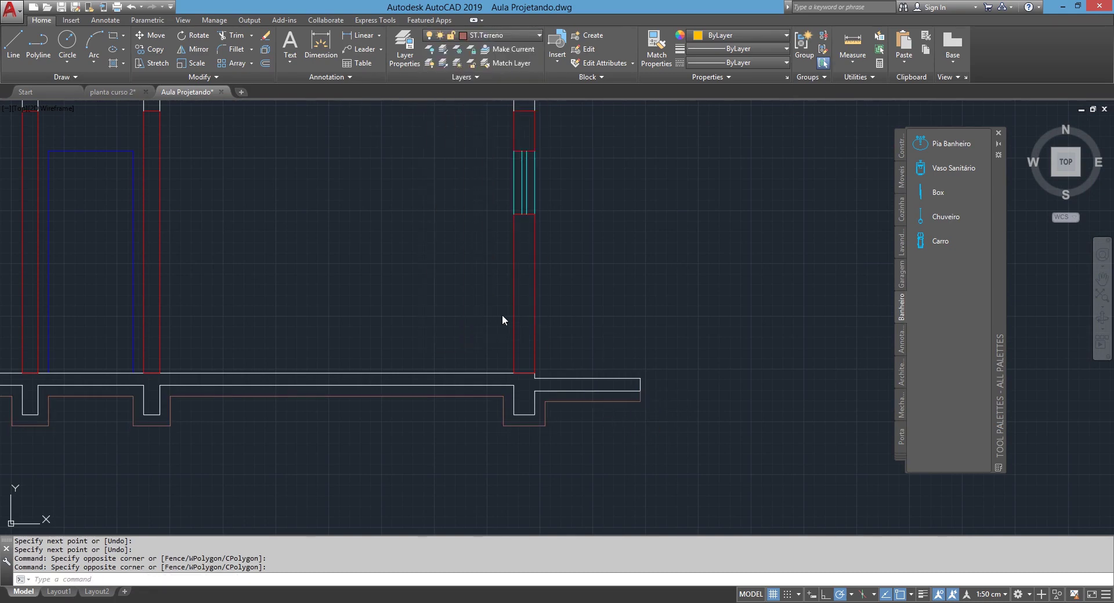
middle_drag(562, 282, 779, 247)
key(Escape)
scroll(638, 335, down, 4)
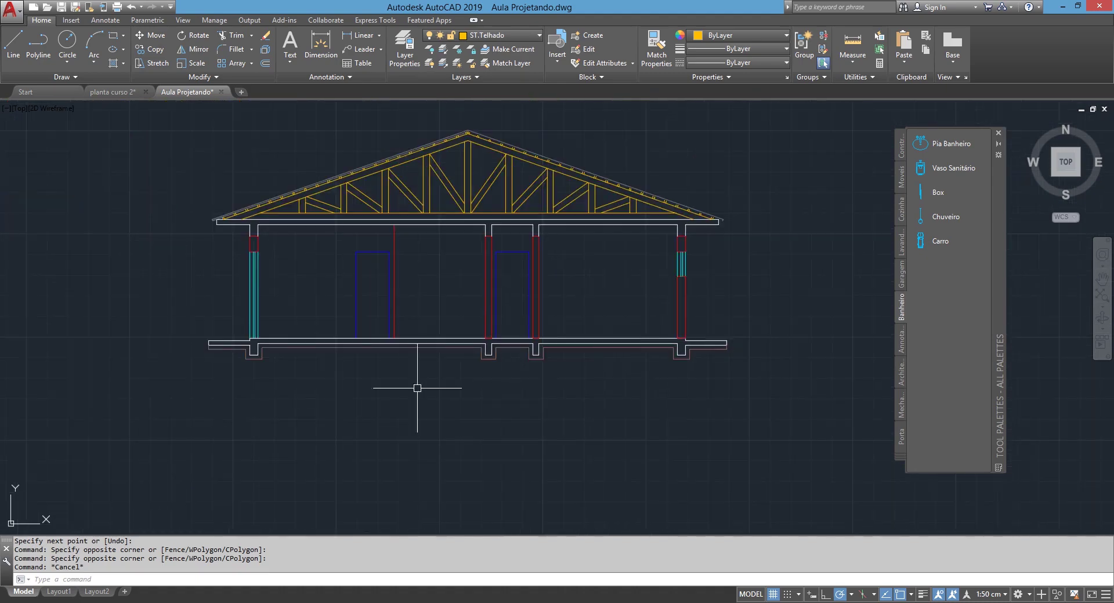
scroll(209, 386, up, 2)
key(Return)
Draw a 100-unit ground line sloping down-left at 45° from the slab's left corner.
click(207, 327)
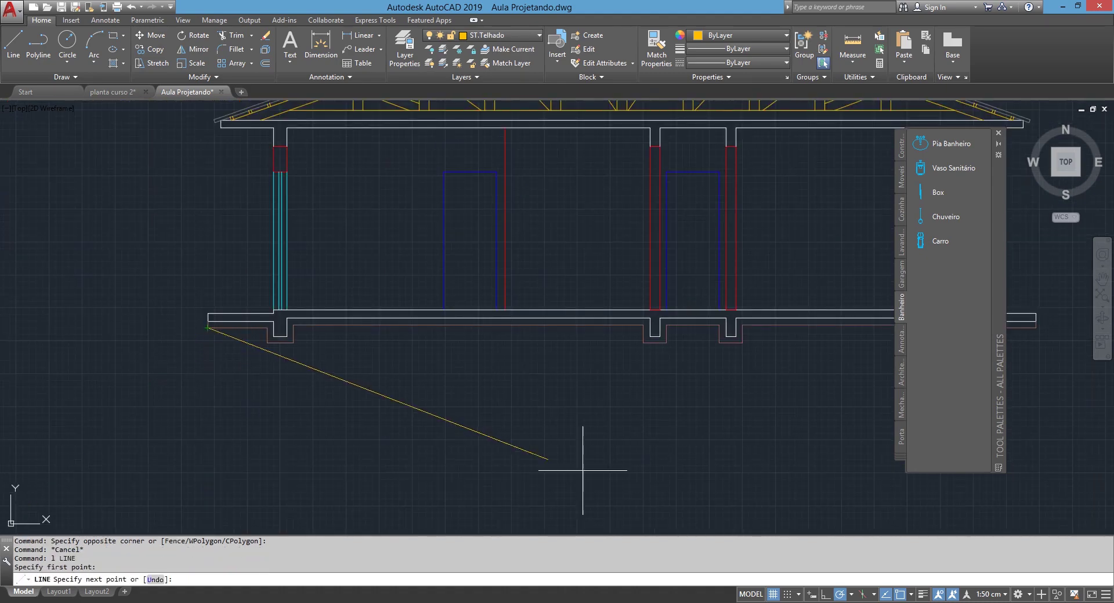
click(851, 594)
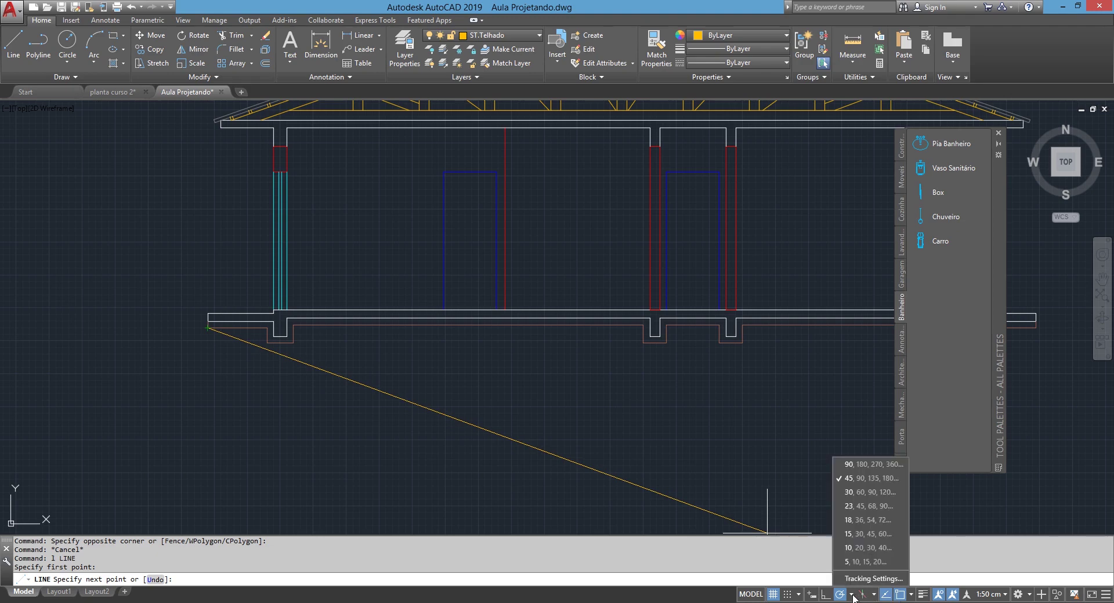
click(565, 481)
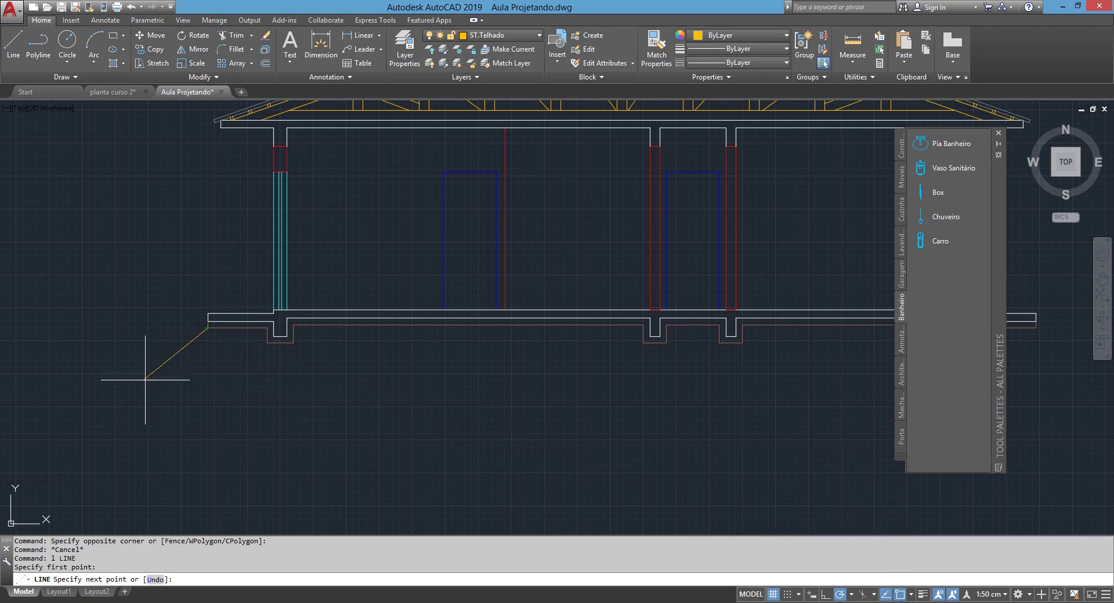
text(100)
key(Return)
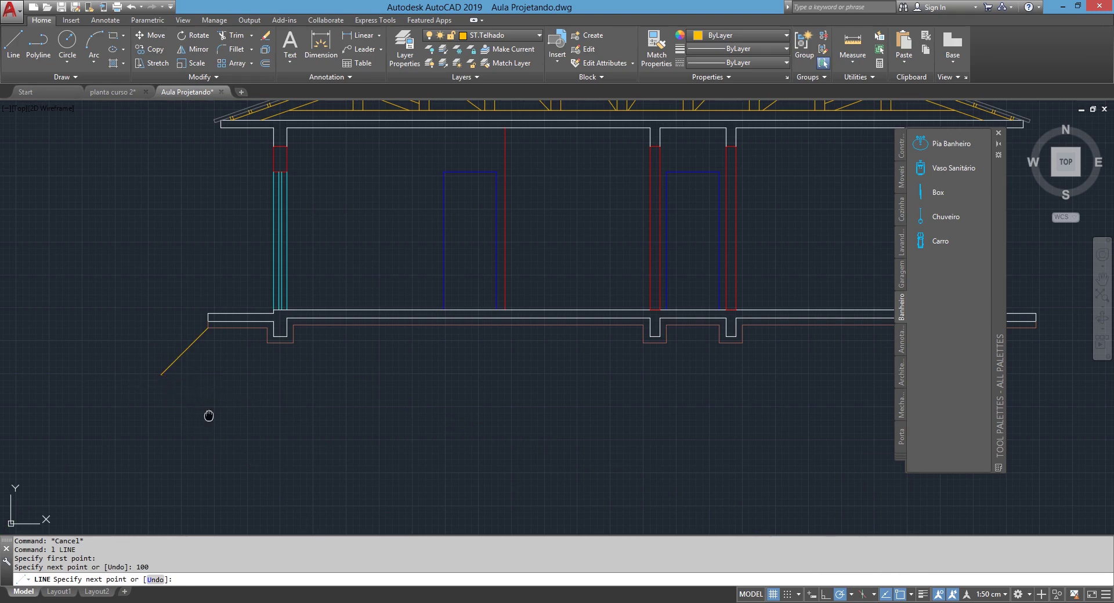
scroll(209, 394, down, 2)
scroll(526, 382, down, 2)
scroll(680, 383, up, 2)
Draw the 100-unit right slope from the slab's right end and join both slope ends with a base line.
key(Return)
key(Return)
click(627, 362)
text(0)
key(Return)
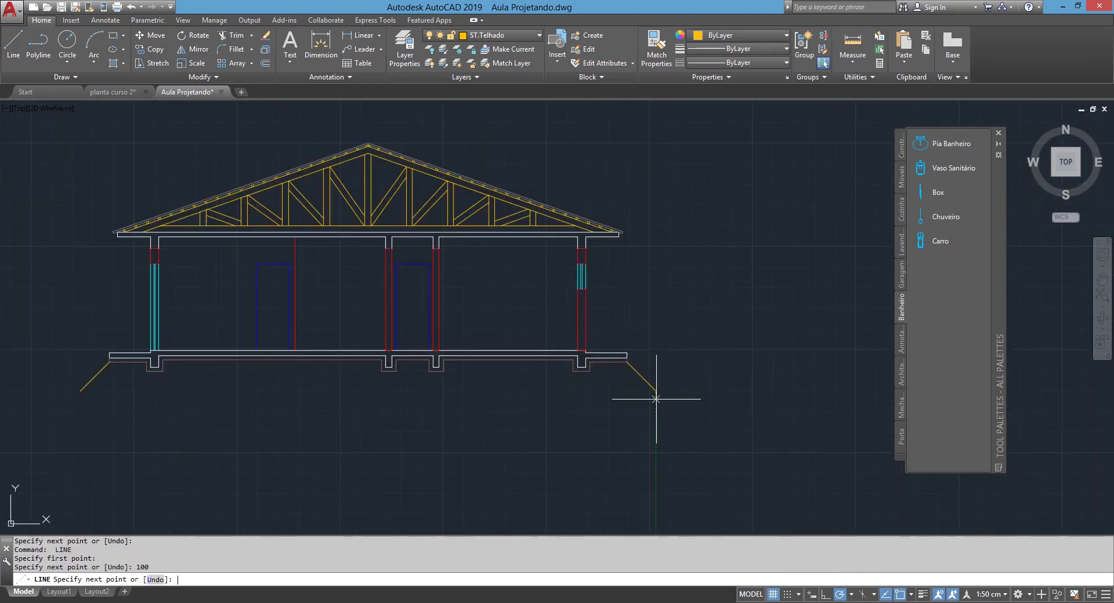
click(80, 391)
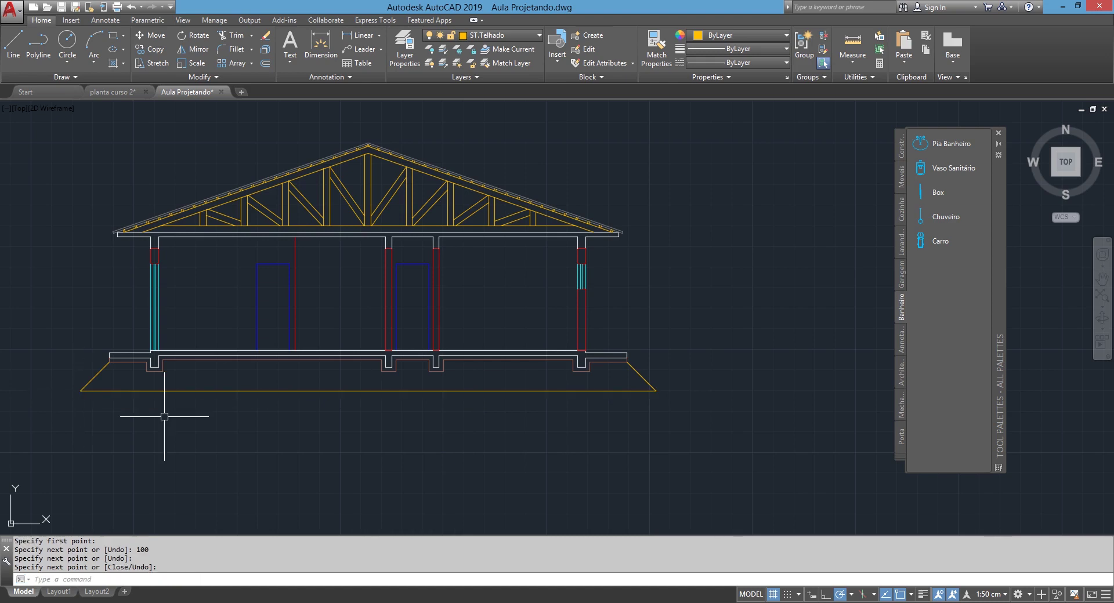
text(ma)
Match the red foundation outline's terrain properties onto the ground lines and recentre the section.
key(Return)
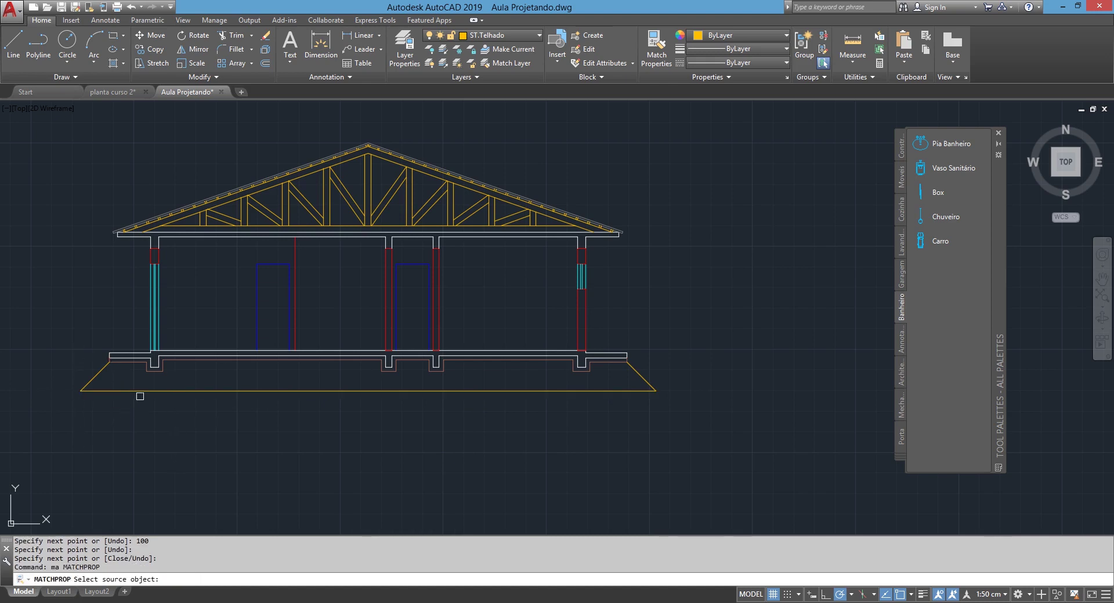
click(160, 370)
click(700, 446)
click(634, 373)
click(169, 441)
click(46, 384)
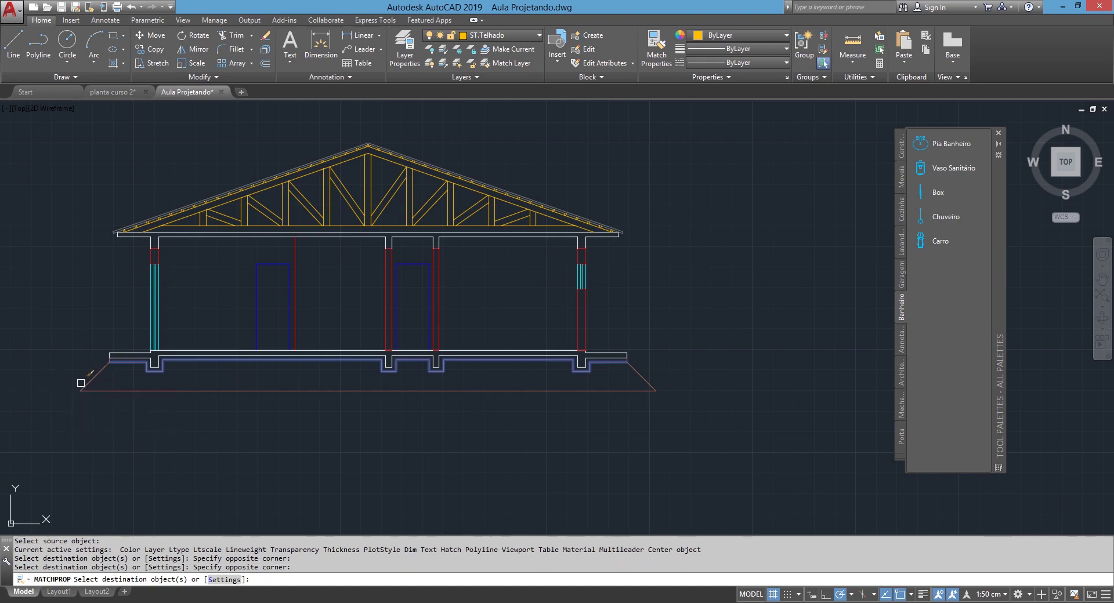
key(Escape)
middle_drag(317, 484, 396, 497)
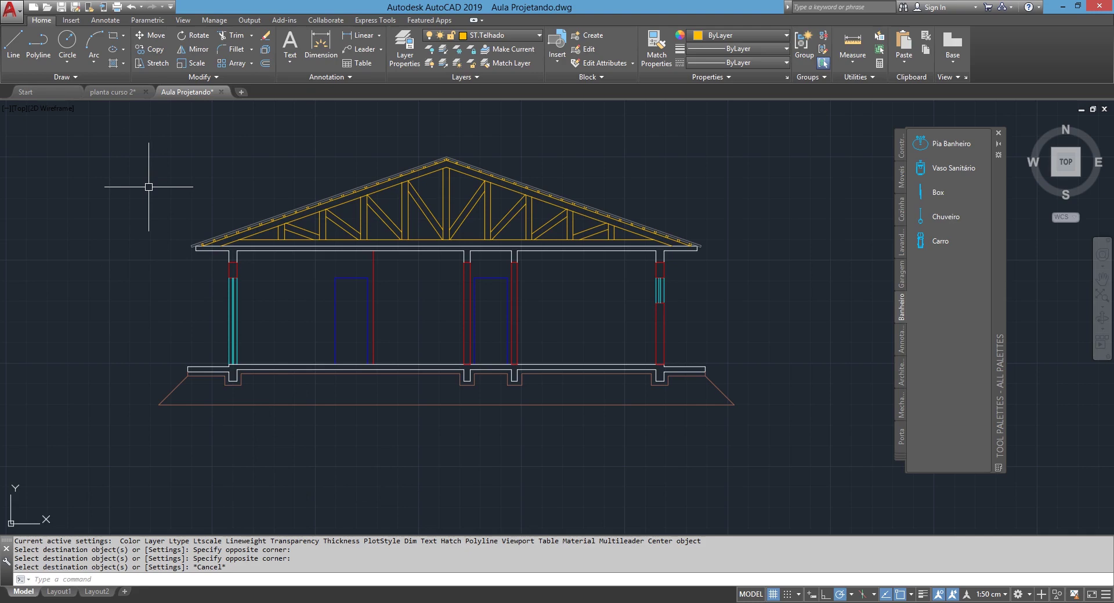
middle_drag(152, 201, 227, 211)
Make ST.Cotas the current layer.
click(321, 44)
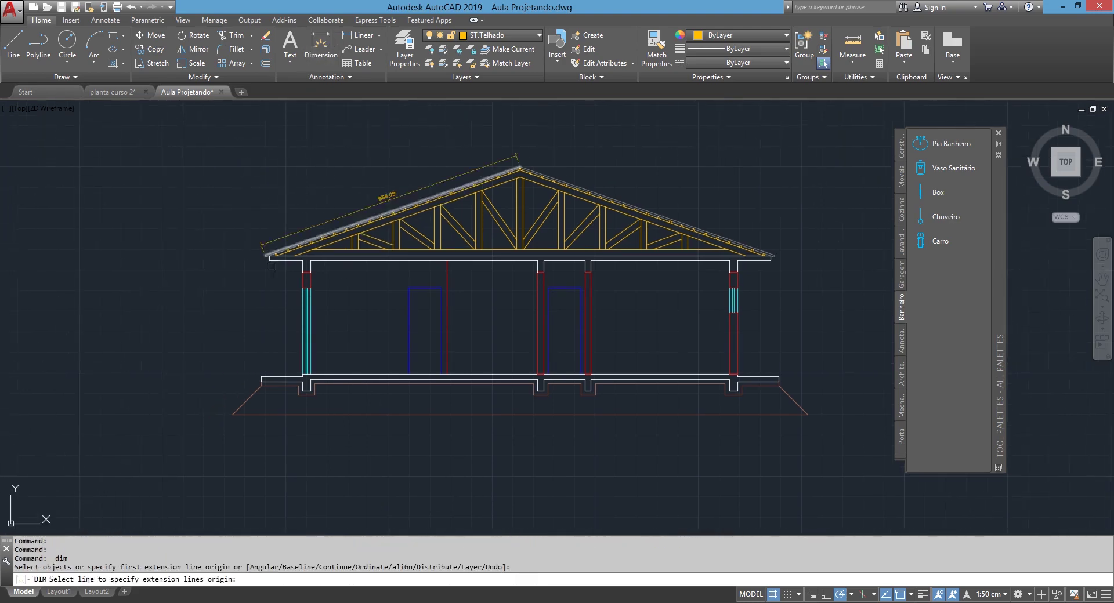
scroll(236, 360, up, 3)
scroll(371, 395, up, 3)
scroll(336, 387, up, 2)
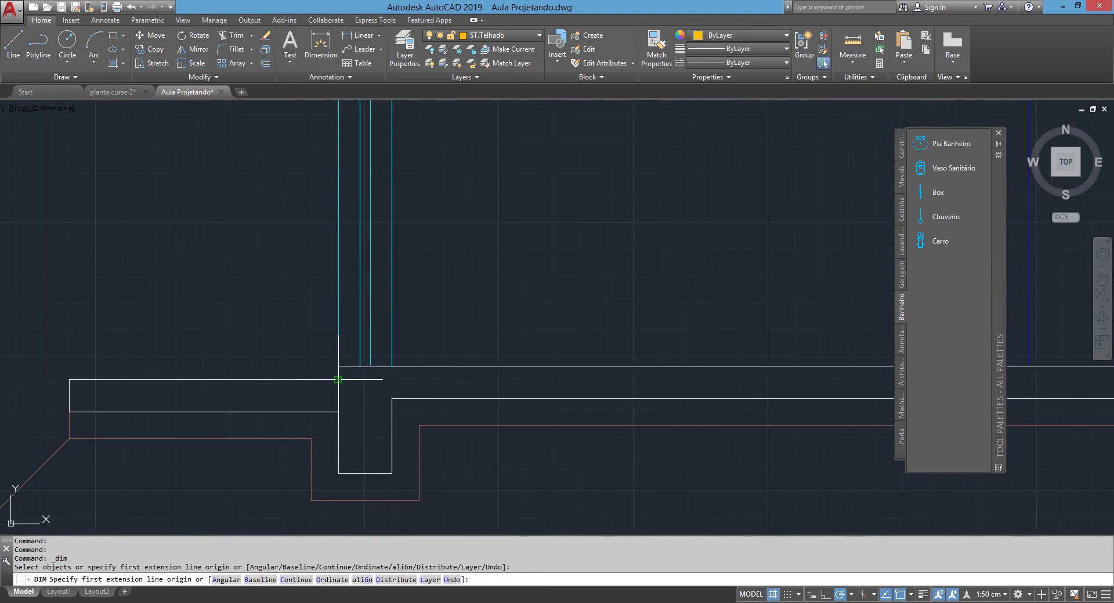
click(338, 379)
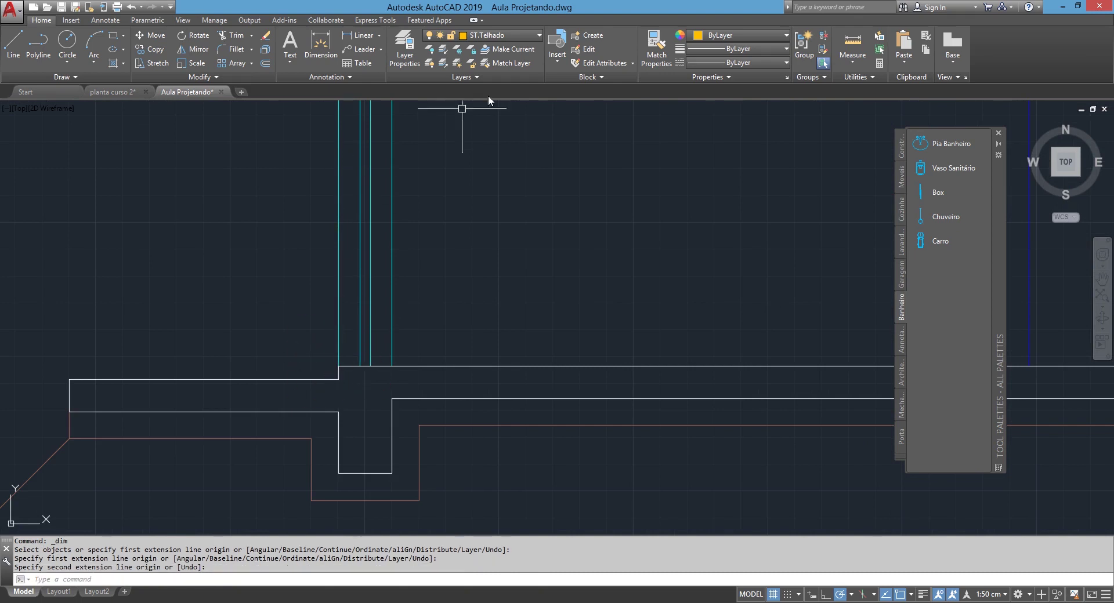
click(505, 36)
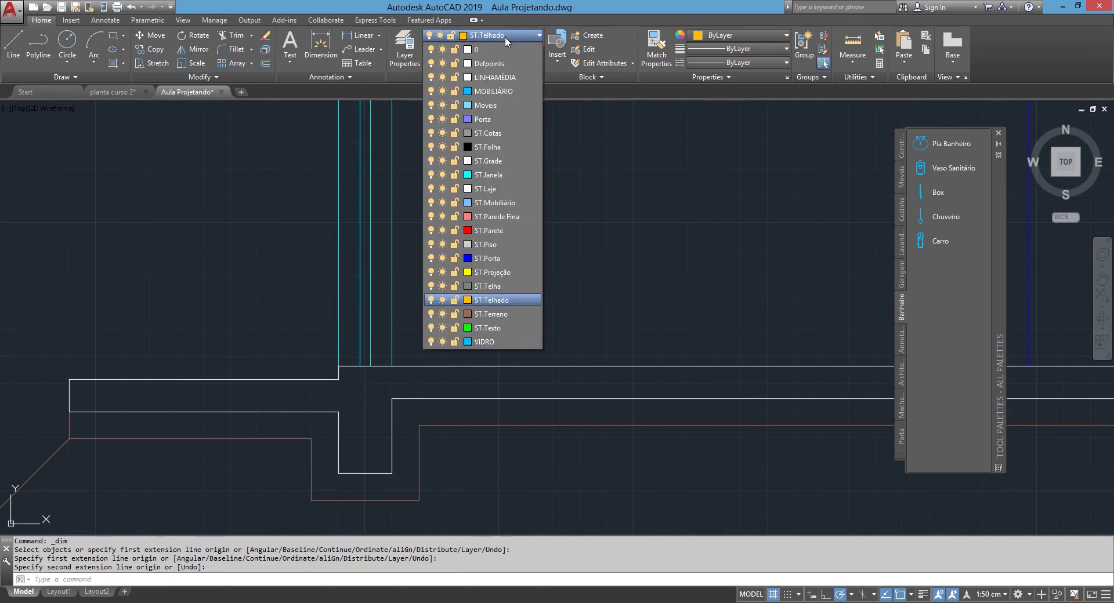
click(506, 132)
Dimension the 5 step at the slab's left end, placed 50 units off the wall.
click(321, 42)
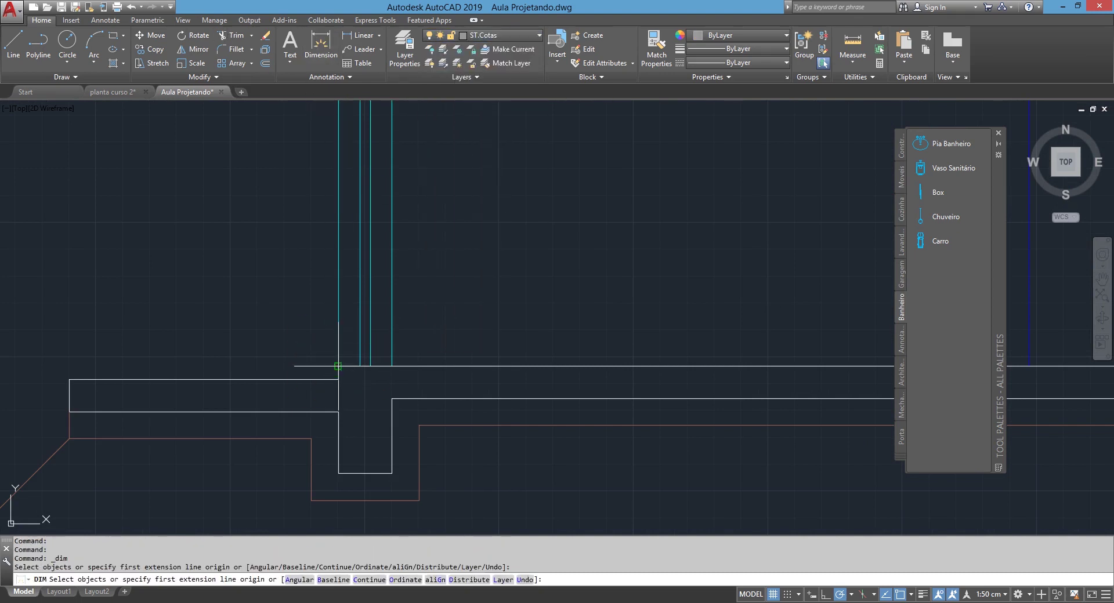
click(338, 381)
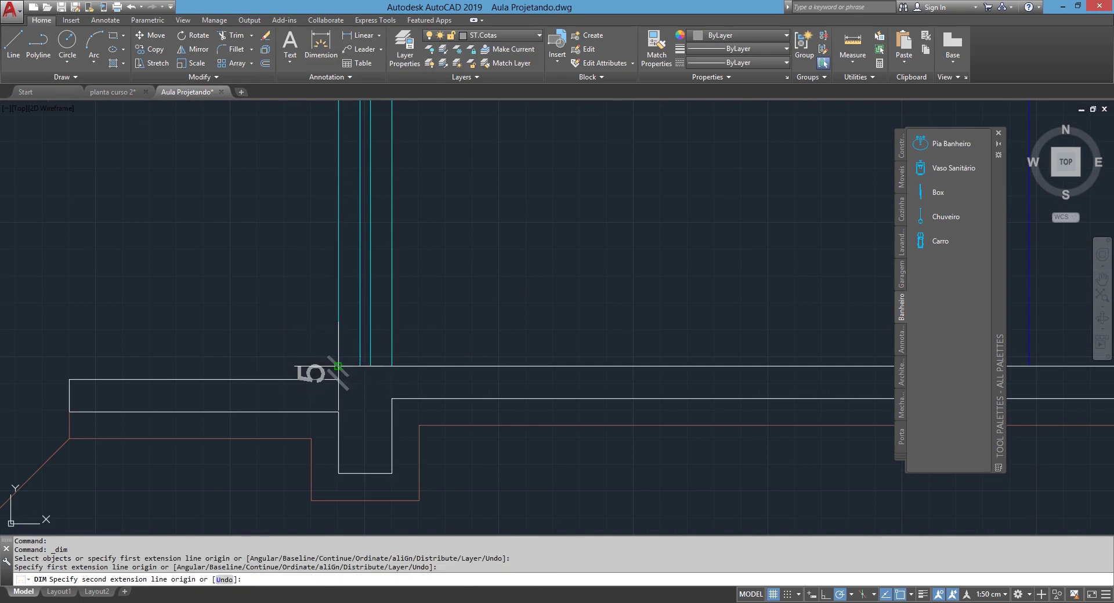
click(338, 367)
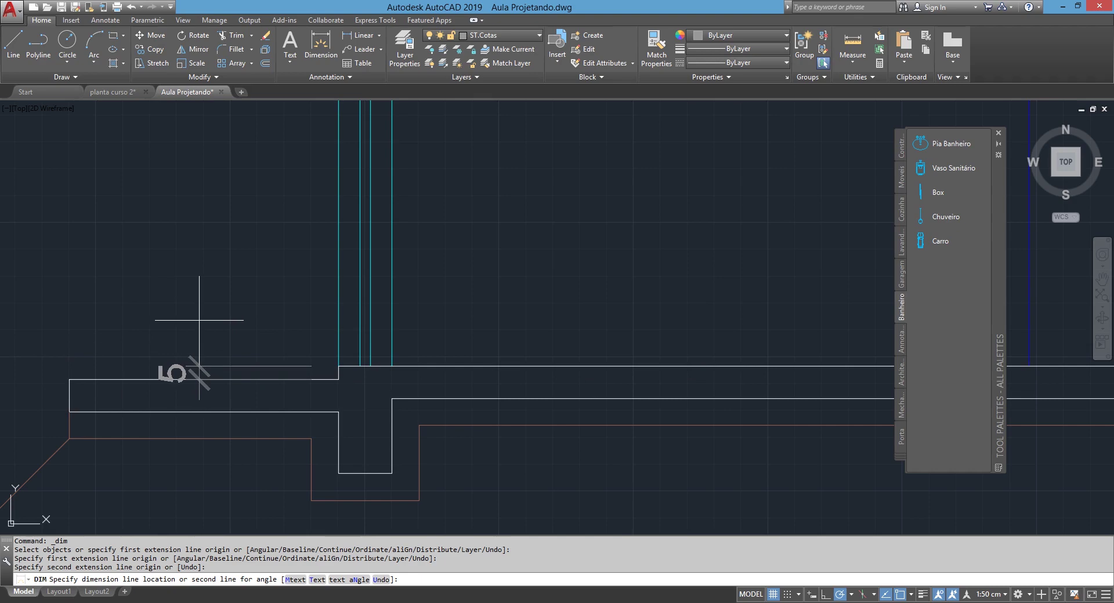
text(50)
key(Return)
scroll(219, 273, down, 3)
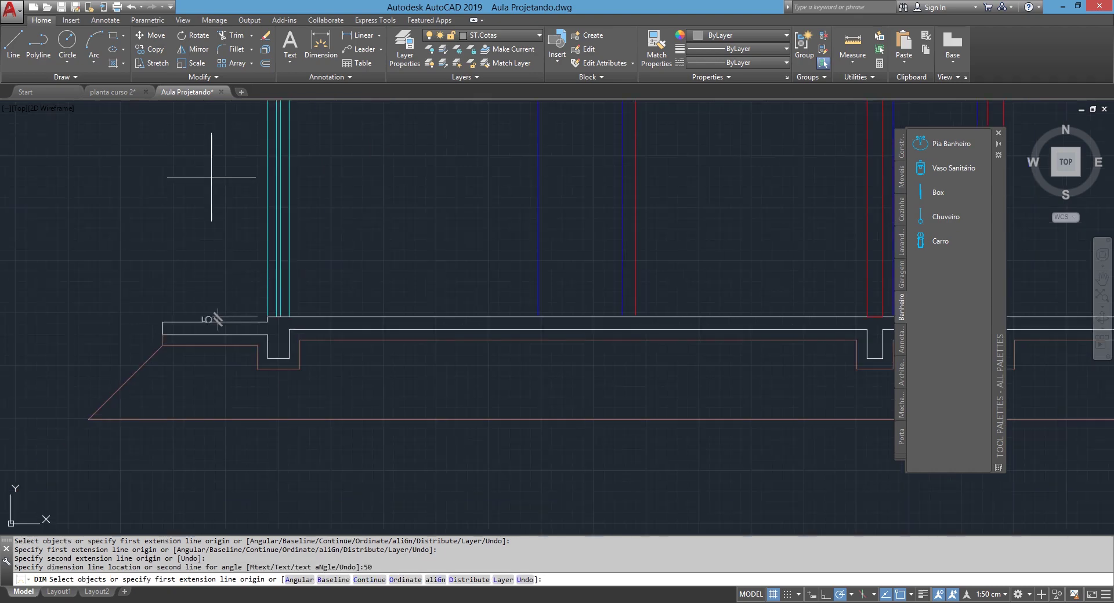
click(104, 20)
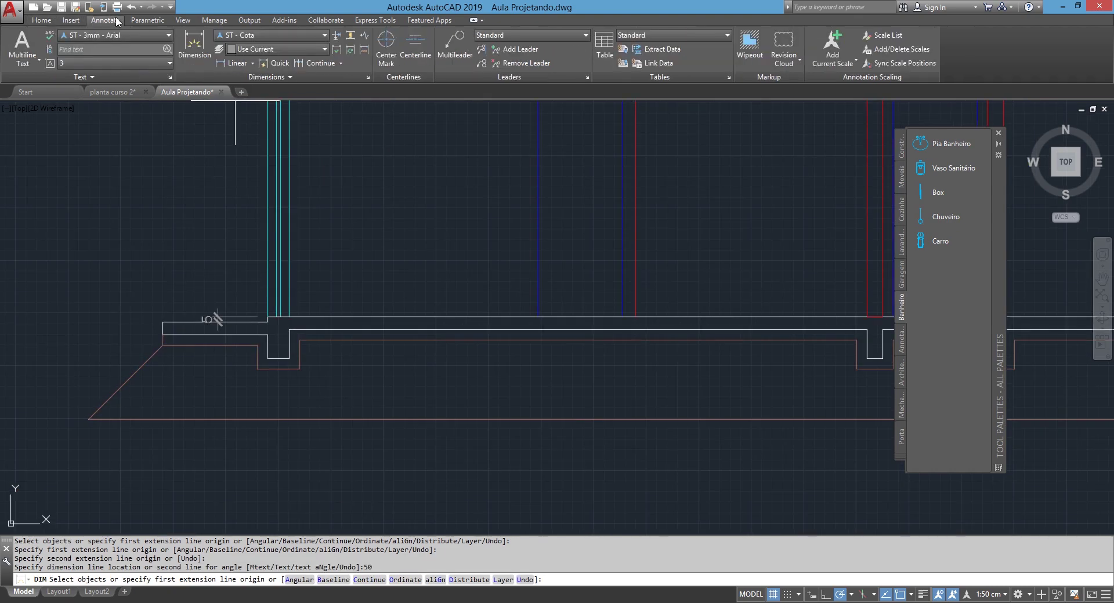
Continue the left-wall chain with 210 and 66 up to the roof slab.
click(304, 63)
scroll(365, 375, up, 2)
click(300, 318)
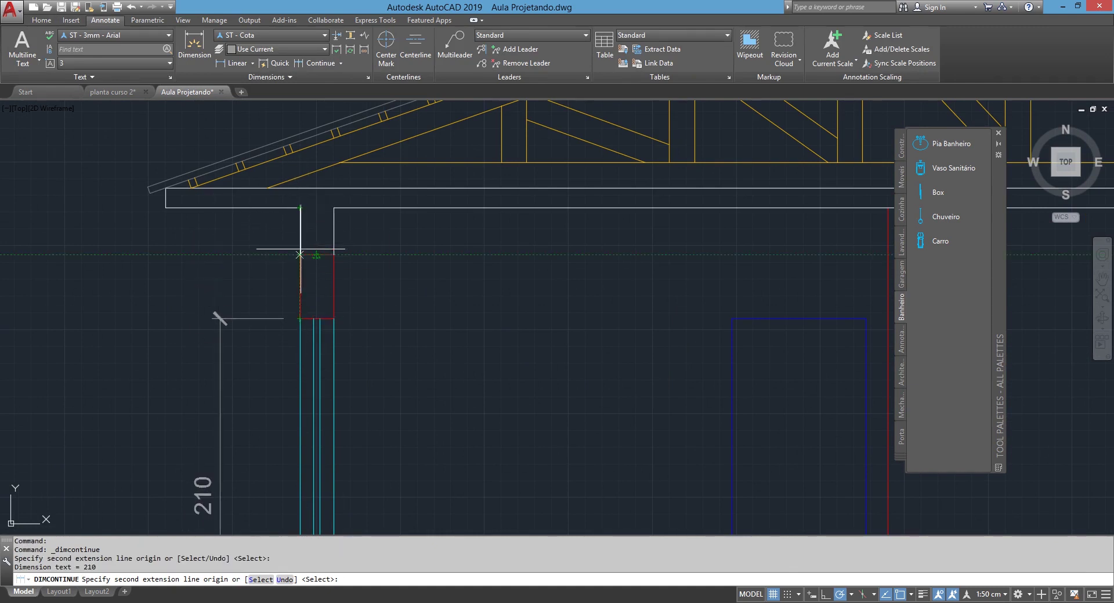
click(300, 207)
key(Return)
scroll(369, 247, down, 2)
scroll(373, 303, down, 2)
scroll(392, 331, up, 3)
Add 210 height dimensions to the door and the right opening.
click(194, 42)
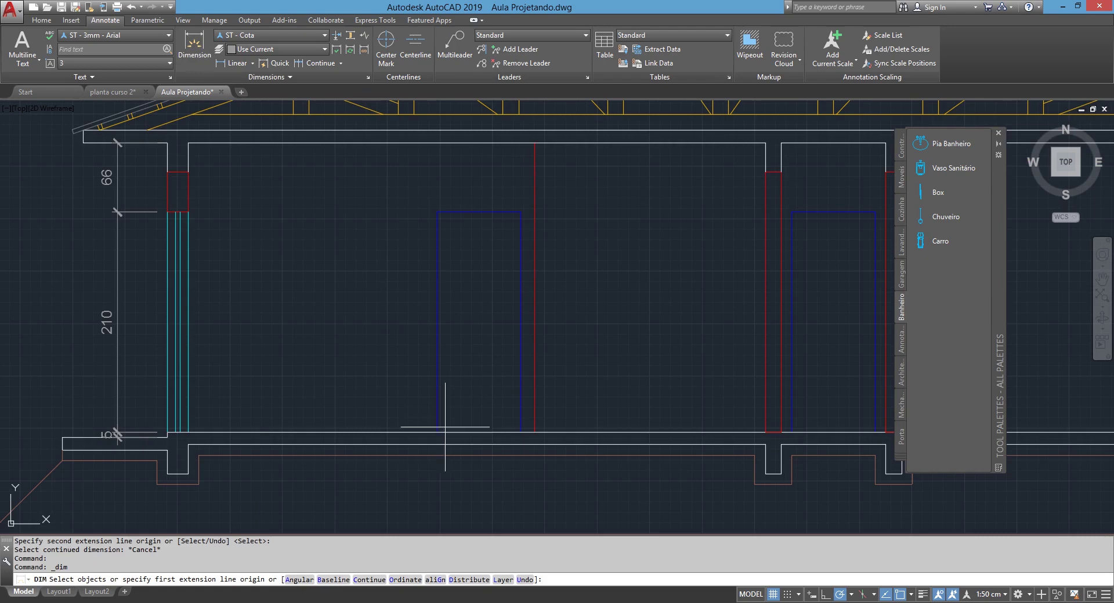
click(436, 432)
click(436, 211)
click(408, 212)
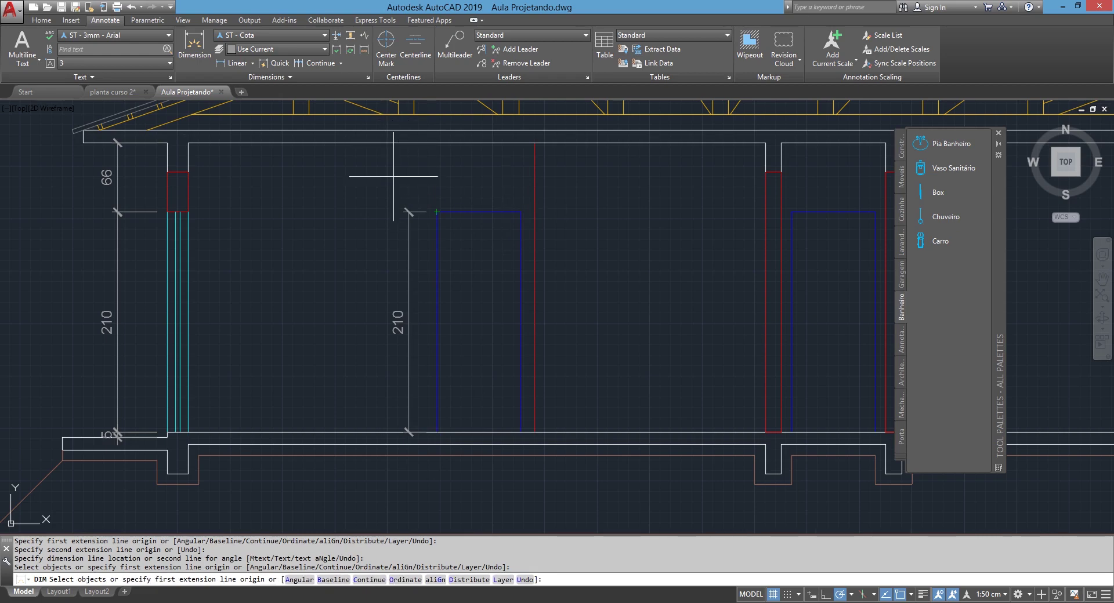
middle_drag(515, 291, 387, 311)
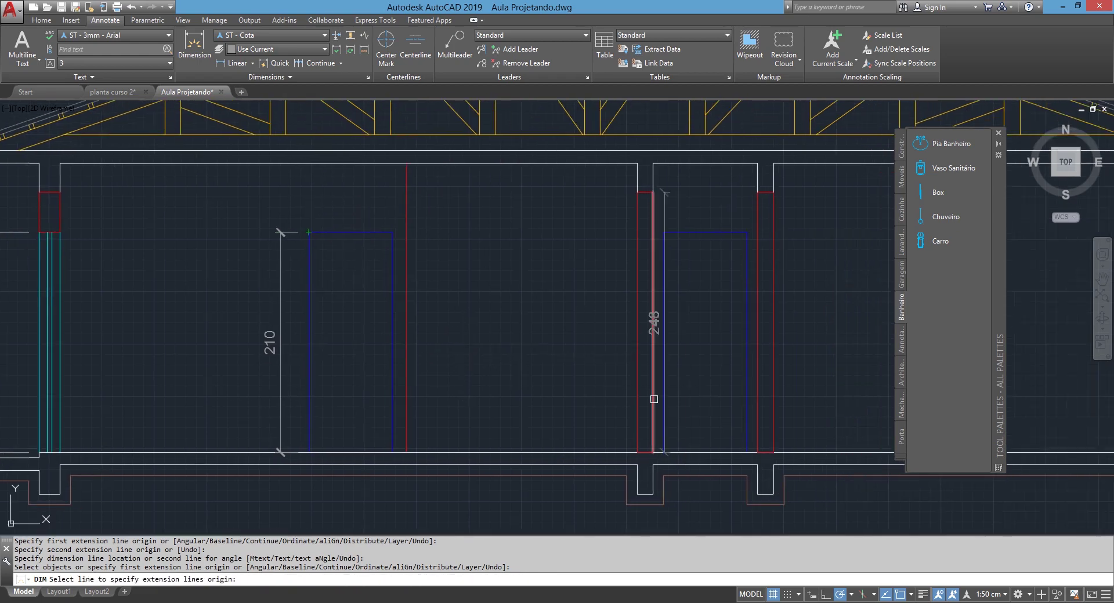
click(664, 453)
click(664, 232)
click(686, 234)
Add a 5 dimension at the right wall's slab corner, 50 units out.
scroll(510, 249, down, 1)
scroll(498, 316, down, 3)
scroll(670, 370, up, 4)
scroll(673, 399, up, 4)
click(656, 382)
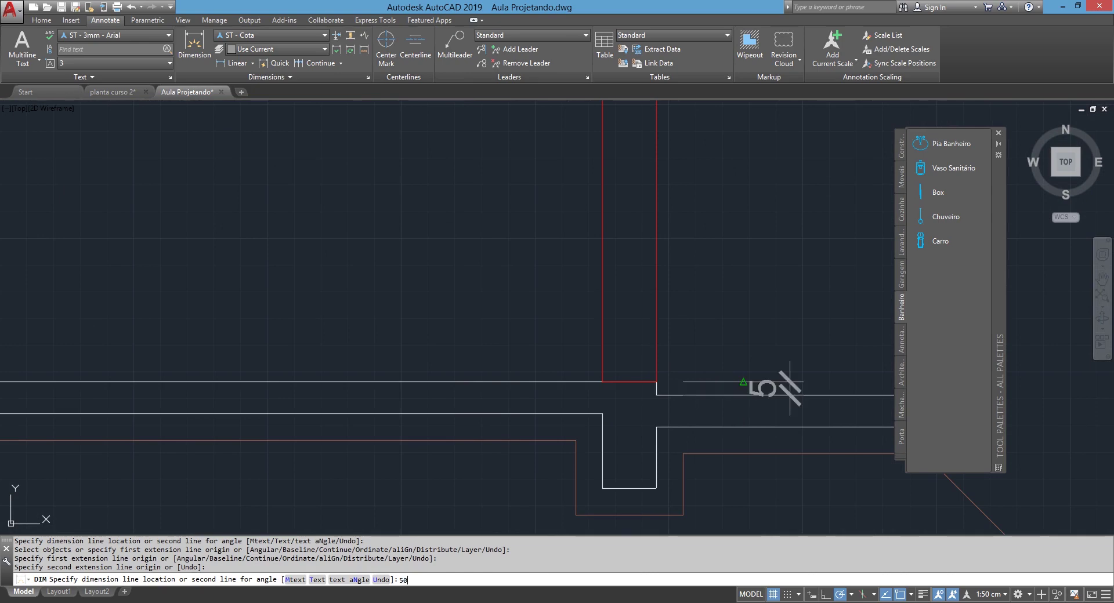
key(Return)
middle_drag(740, 388, 410, 421)
scroll(382, 372, down, 2)
Continue the right-wall chain from the 5 with 150, 60, 66 and 12 up to the eave.
click(316, 63)
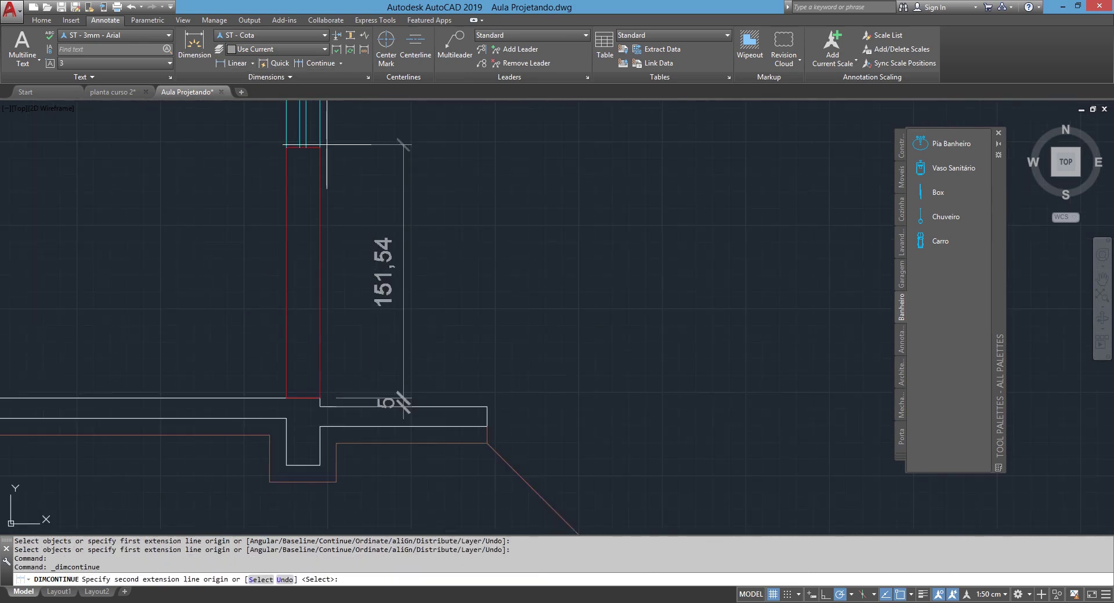
click(320, 148)
middle_drag(320, 147, 353, 295)
click(358, 195)
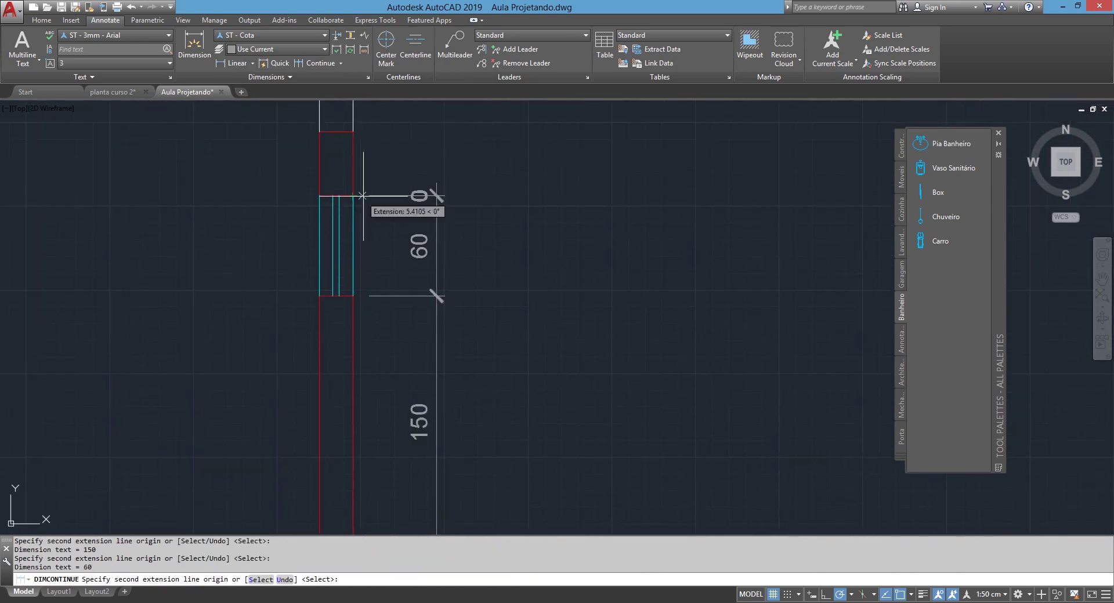
middle_drag(355, 85, 401, 249)
key(Return)
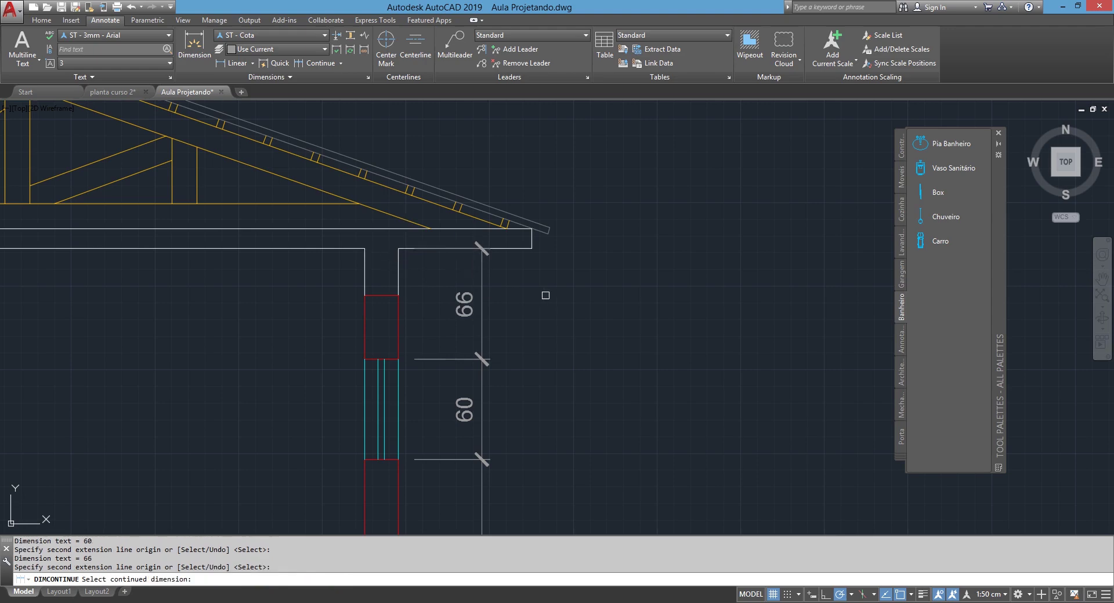
scroll(586, 324, down, 2)
key(Return)
scroll(561, 301, up, 5)
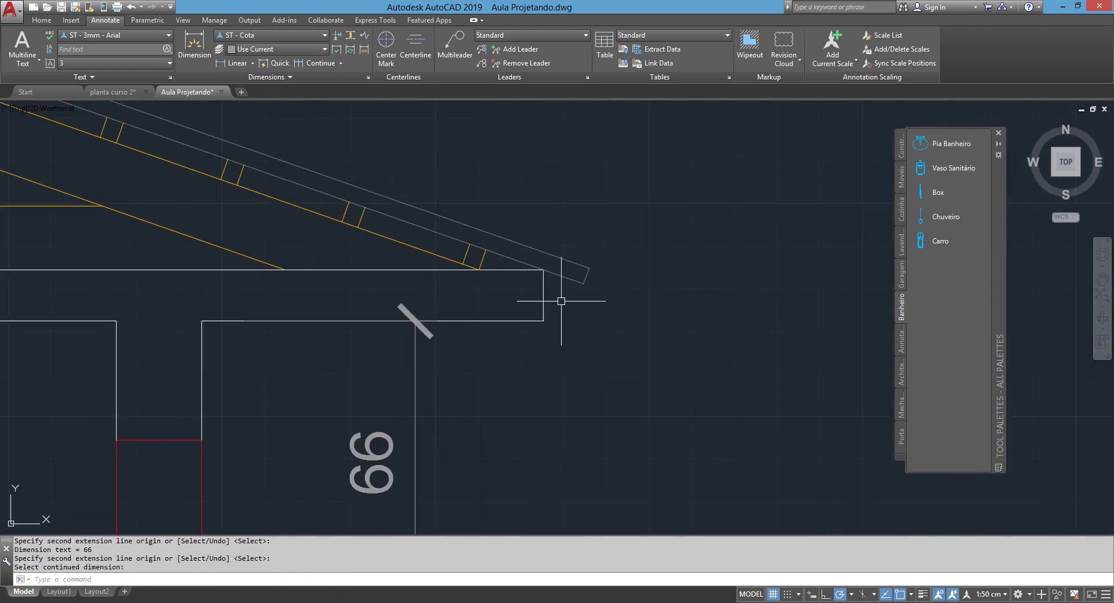
key(Return)
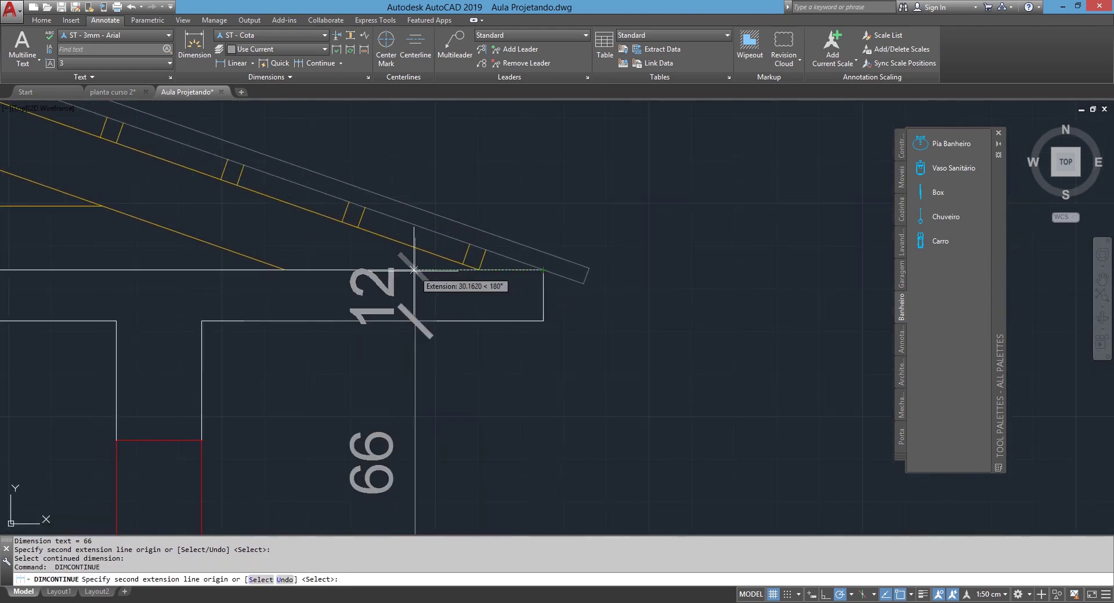
key(Return)
scroll(323, 281, down, 8)
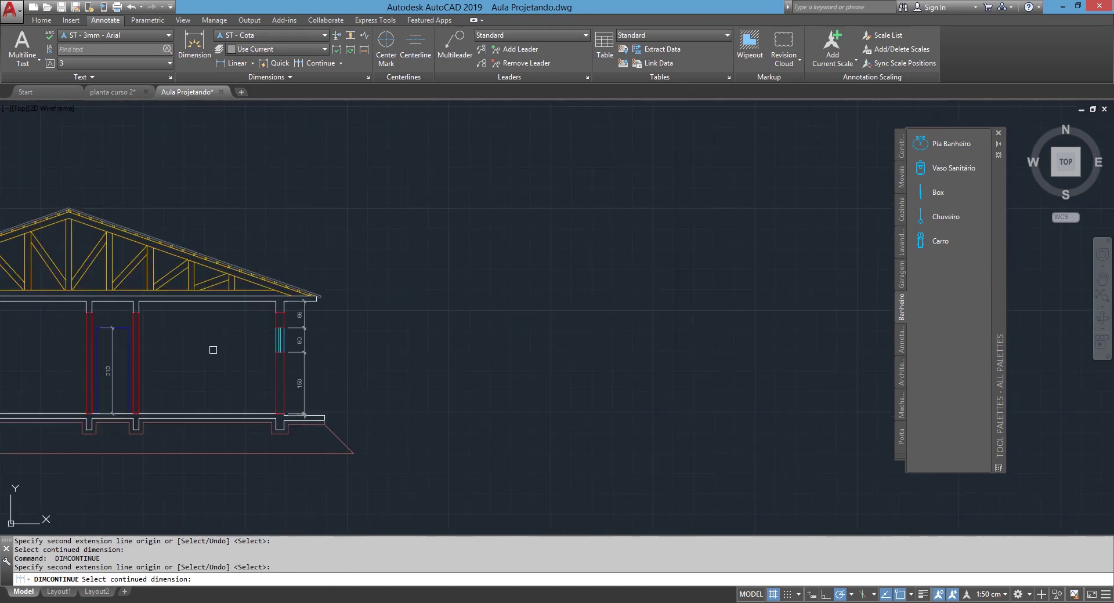
scroll(269, 337, up, 4)
key(Return)
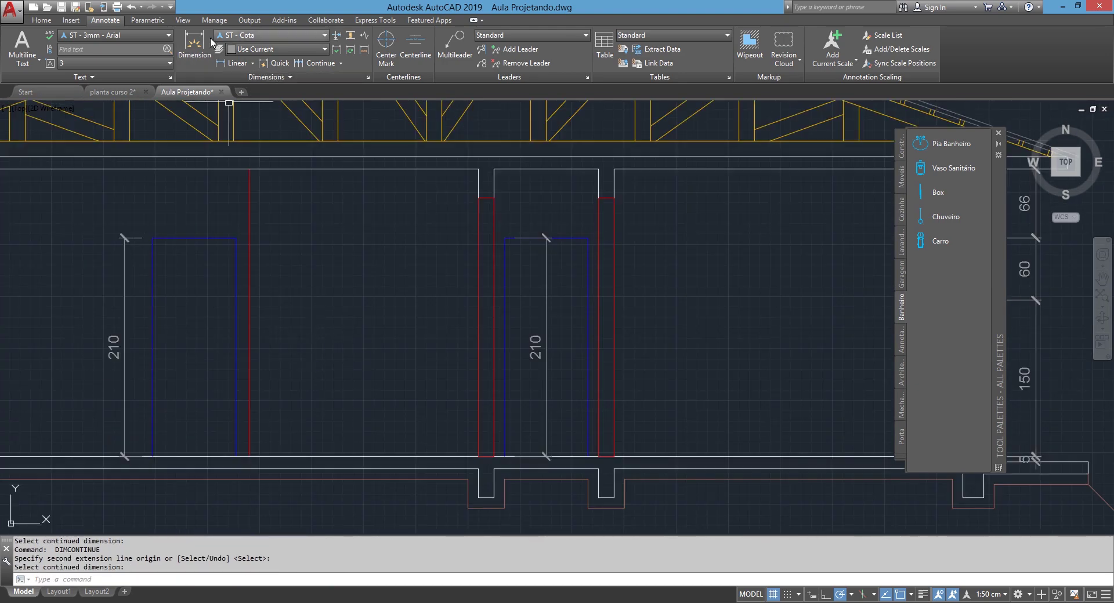
Dimension a 276 wall height and continue with 12 up to the slab top.
click(194, 44)
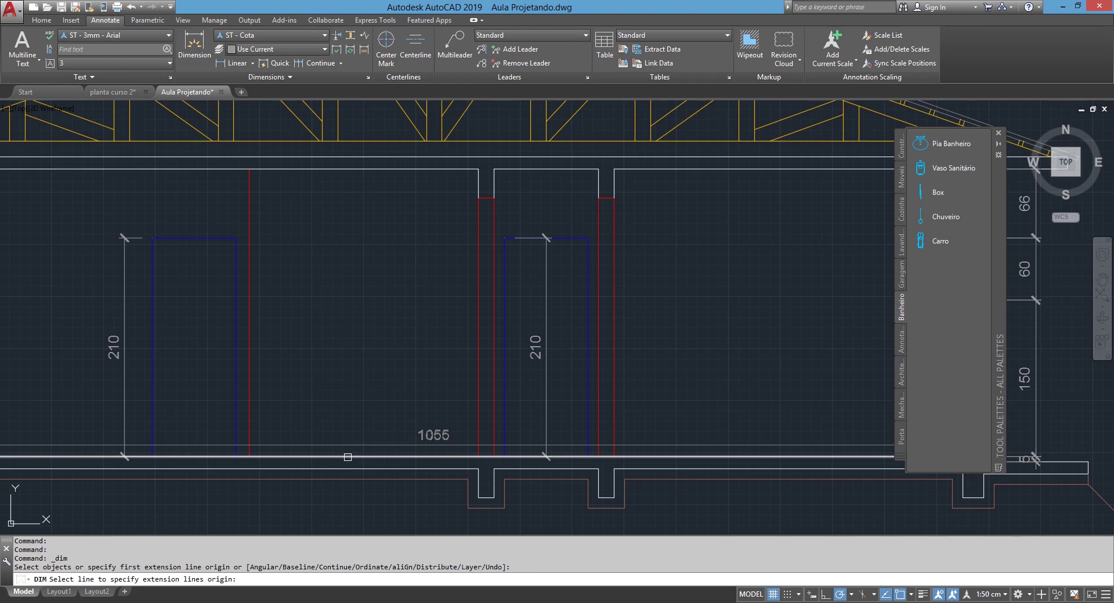
click(478, 455)
scroll(442, 218, up, 2)
click(501, 140)
click(437, 134)
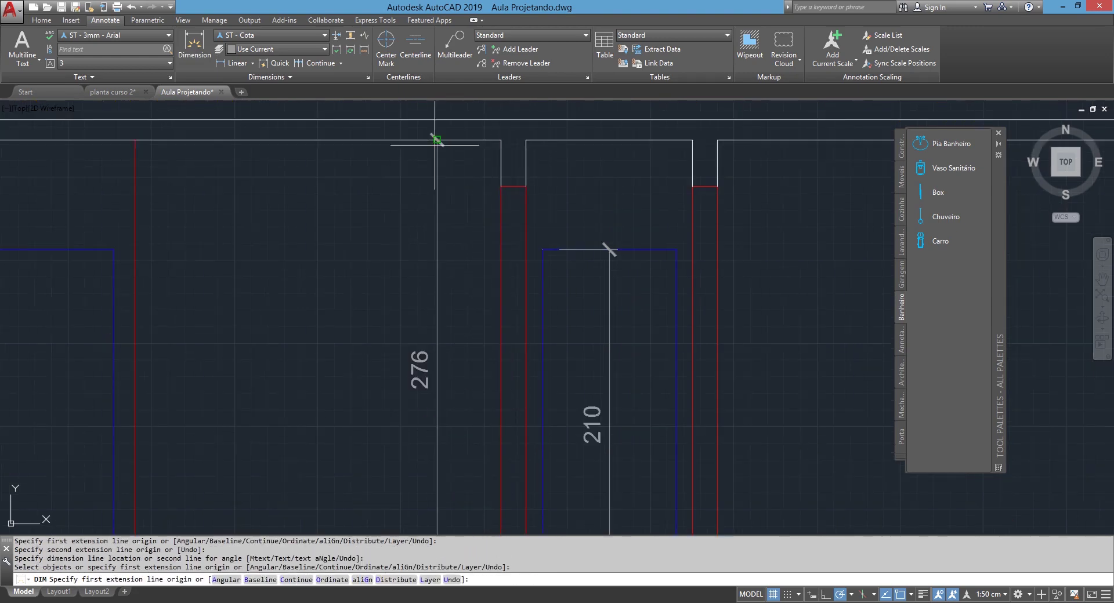
click(307, 61)
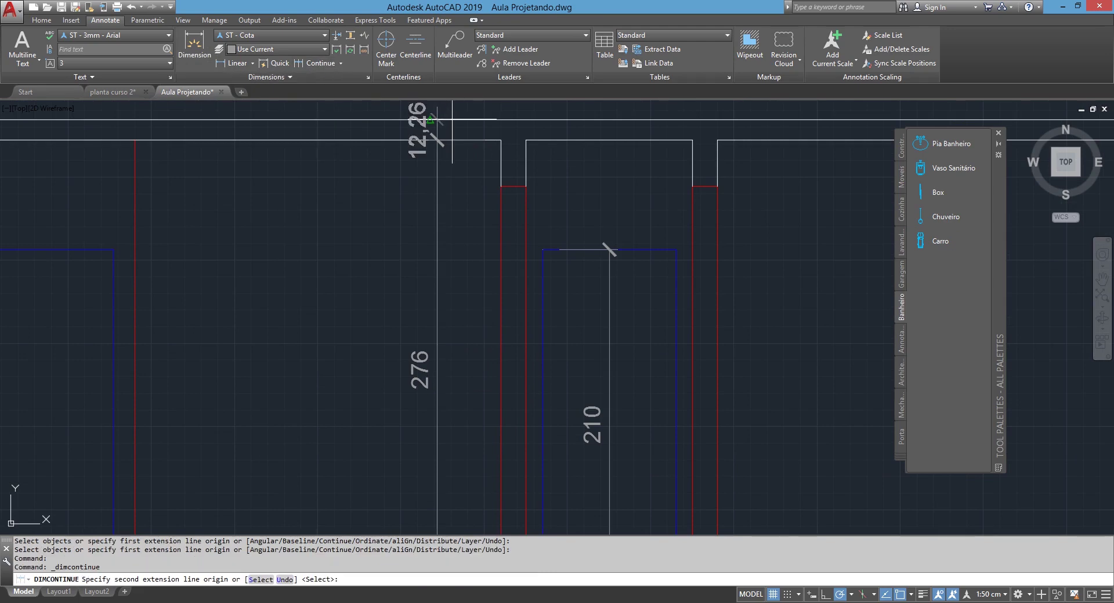
click(429, 118)
key(Return)
key(Return)
Continue from the 276 dimension to add a 288 height at the wall base.
scroll(406, 145, down, 3)
scroll(383, 203, down, 3)
scroll(362, 253, down, 3)
scroll(362, 254, up, 3)
scroll(363, 254, up, 3)
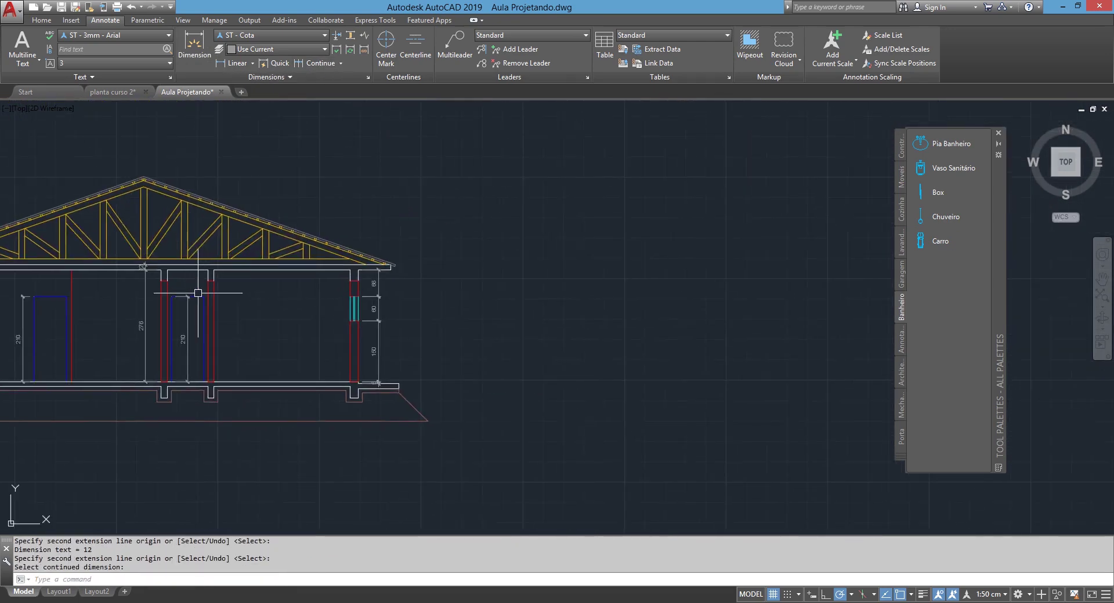
scroll(75, 190, up, 2)
middle_drag(80, 234, 173, 198)
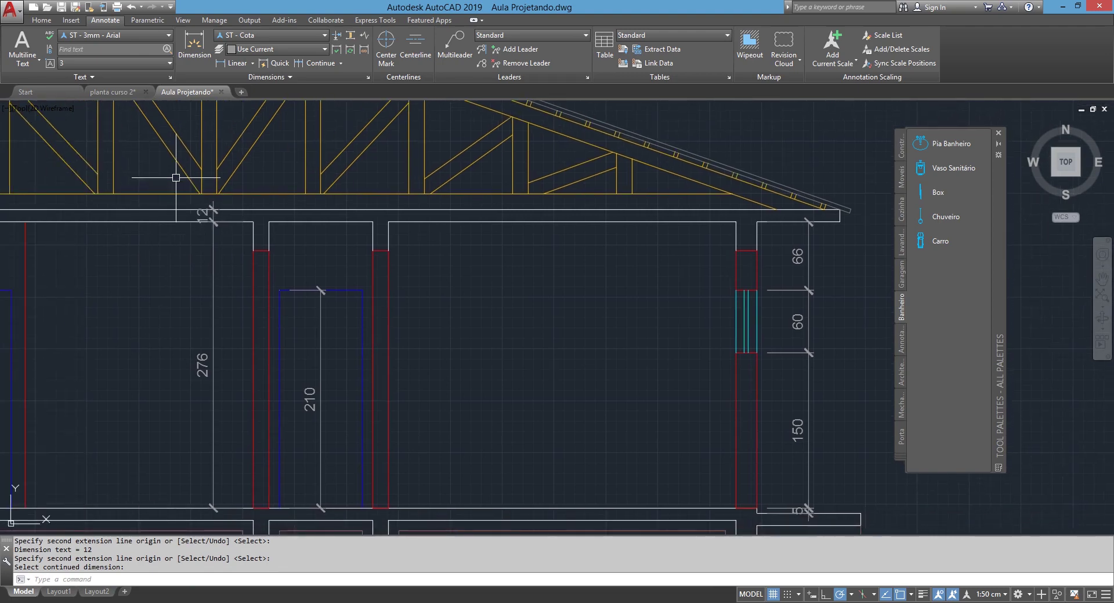
key(Return)
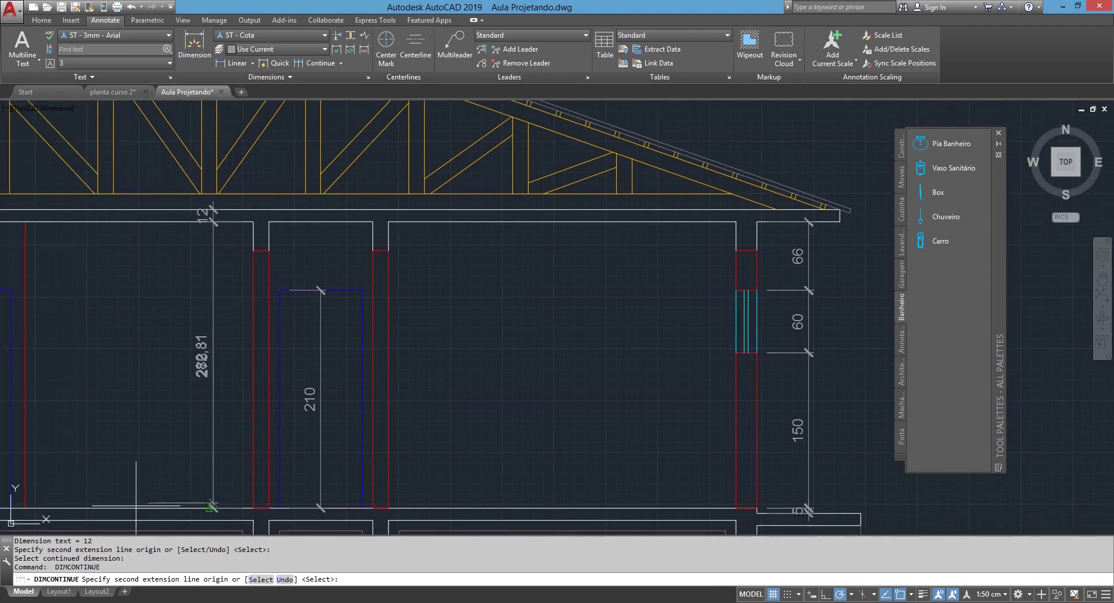
key(Return)
click(251, 510)
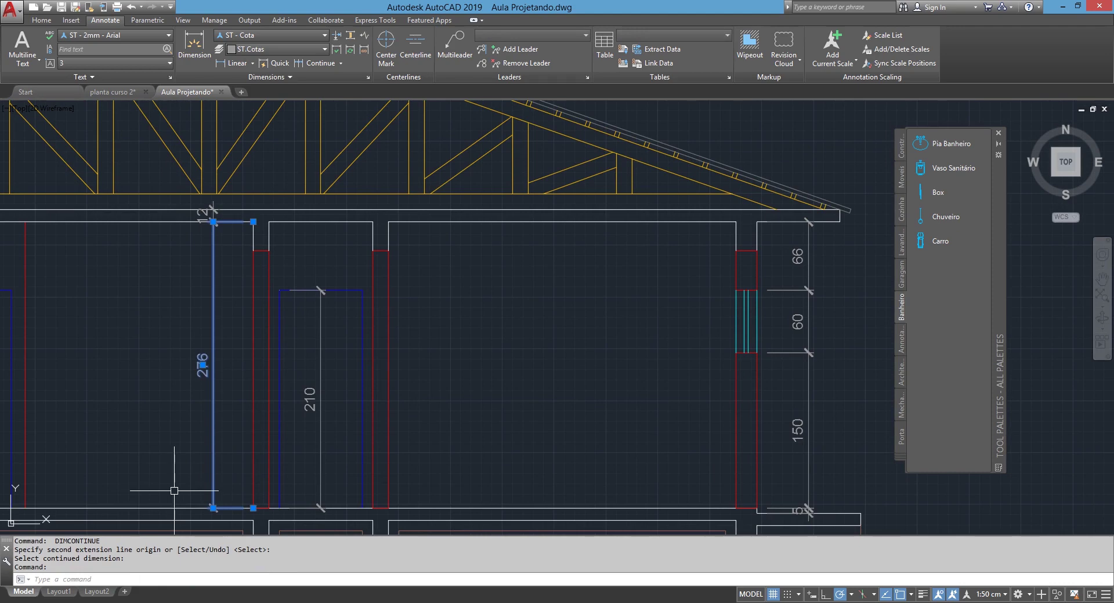
key(Escape)
key(Return)
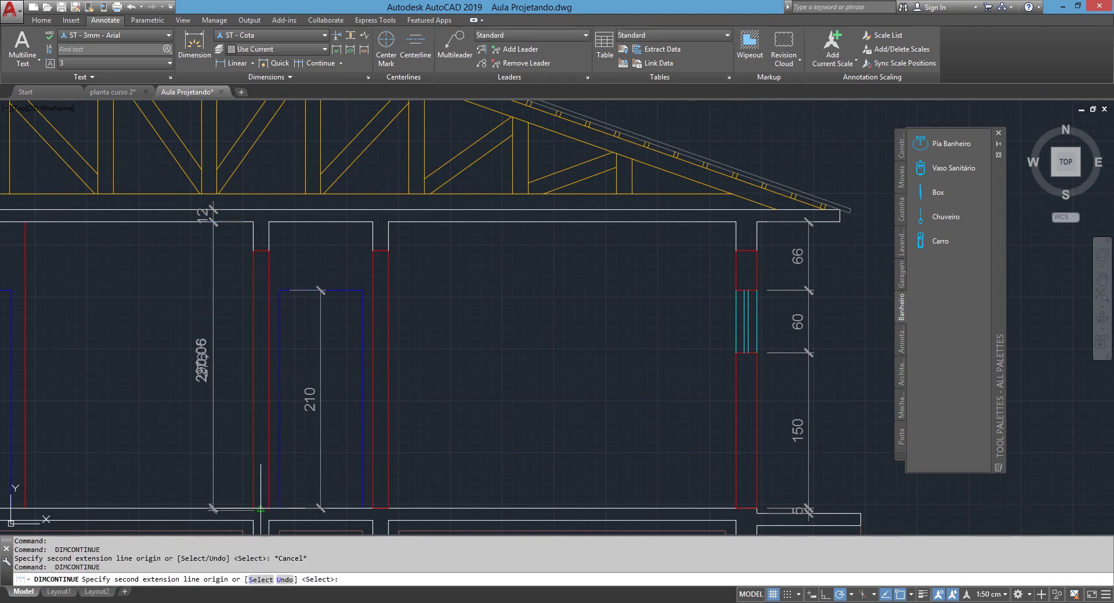
click(253, 509)
key(Escape)
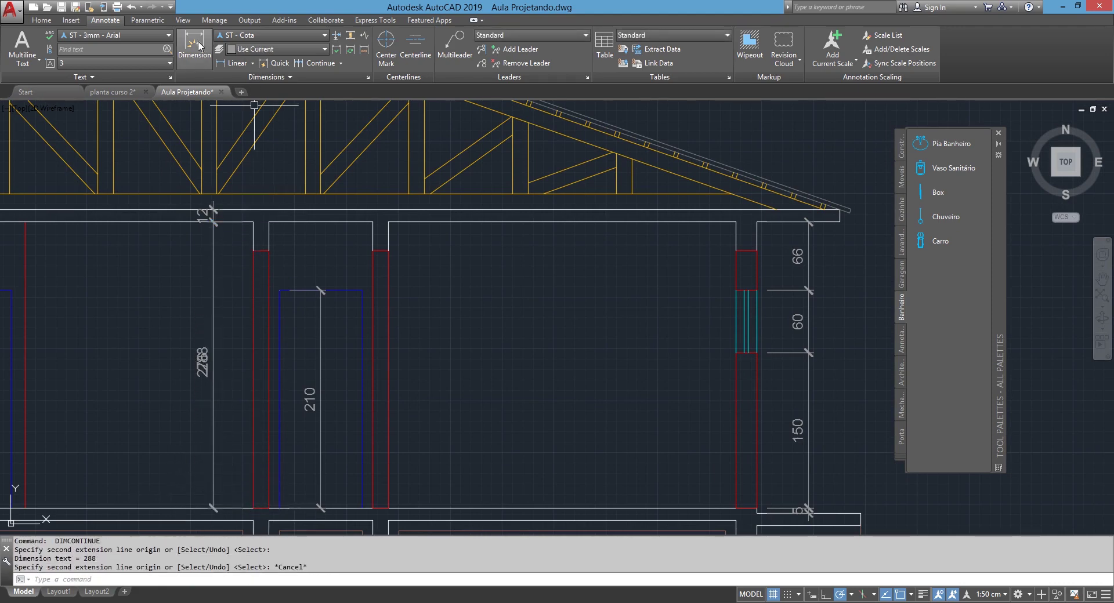
Add a 288 floor-to-slab height dimension beside the wall right of the door.
click(194, 46)
click(254, 509)
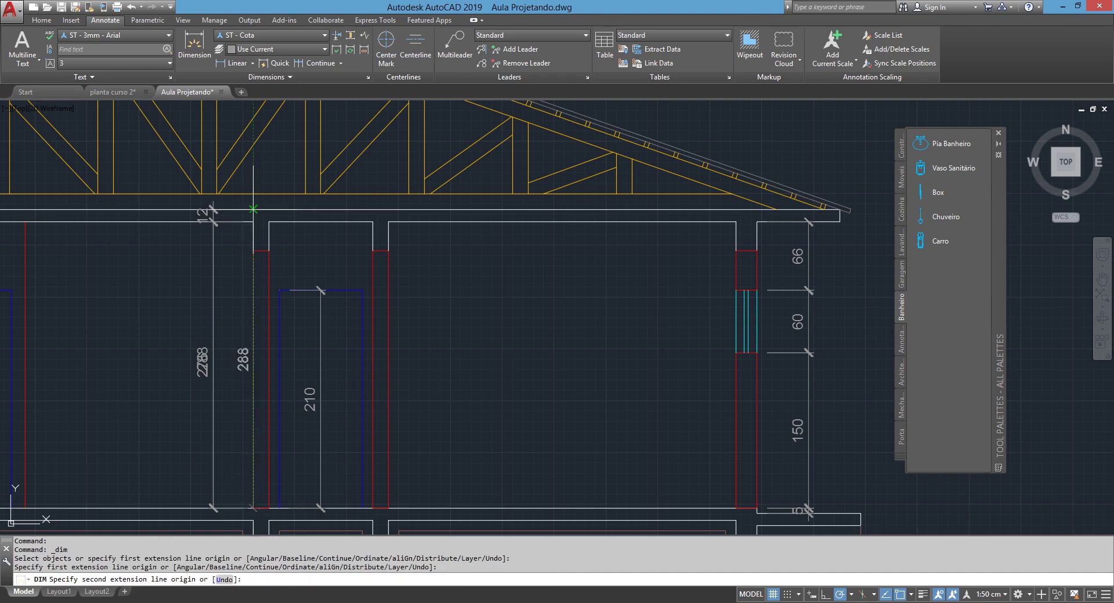
key(Escape)
key(Return)
click(388, 509)
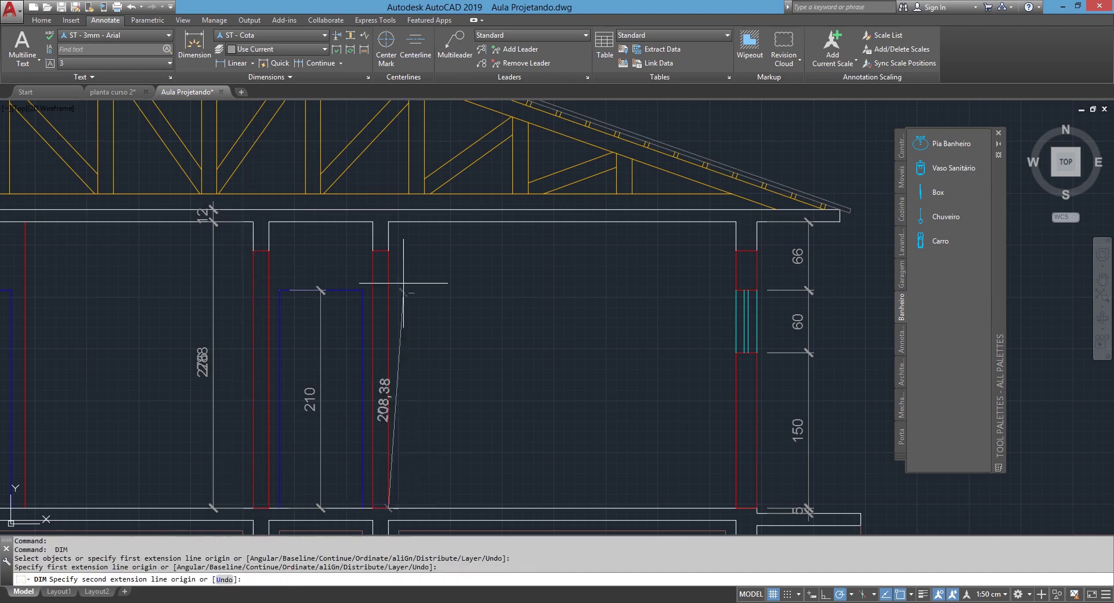
click(388, 212)
click(428, 290)
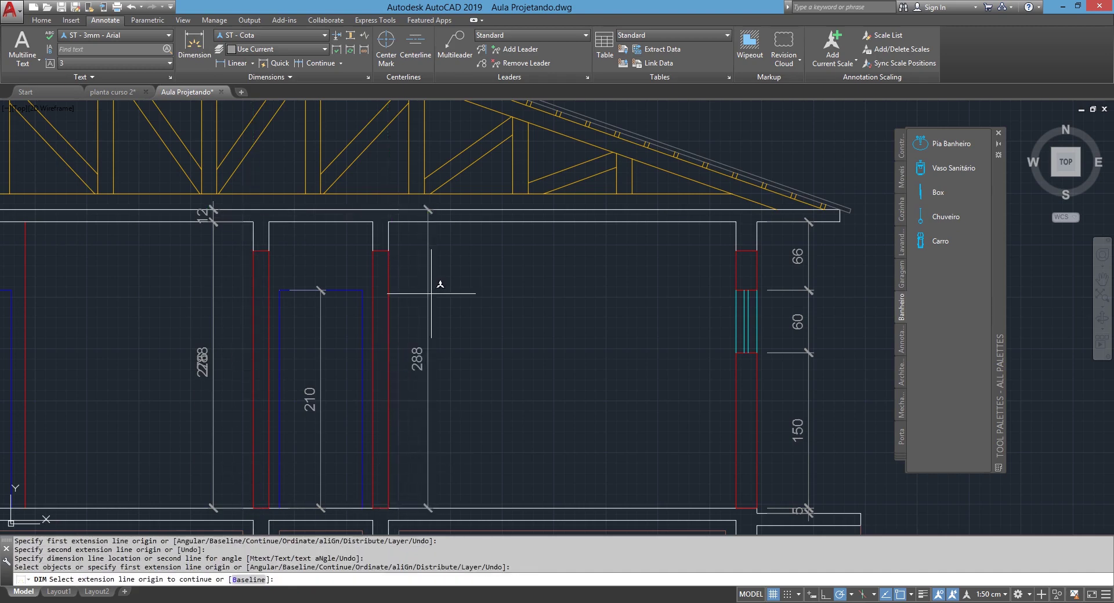
scroll(480, 319, down, 5)
scroll(709, 273, up, 5)
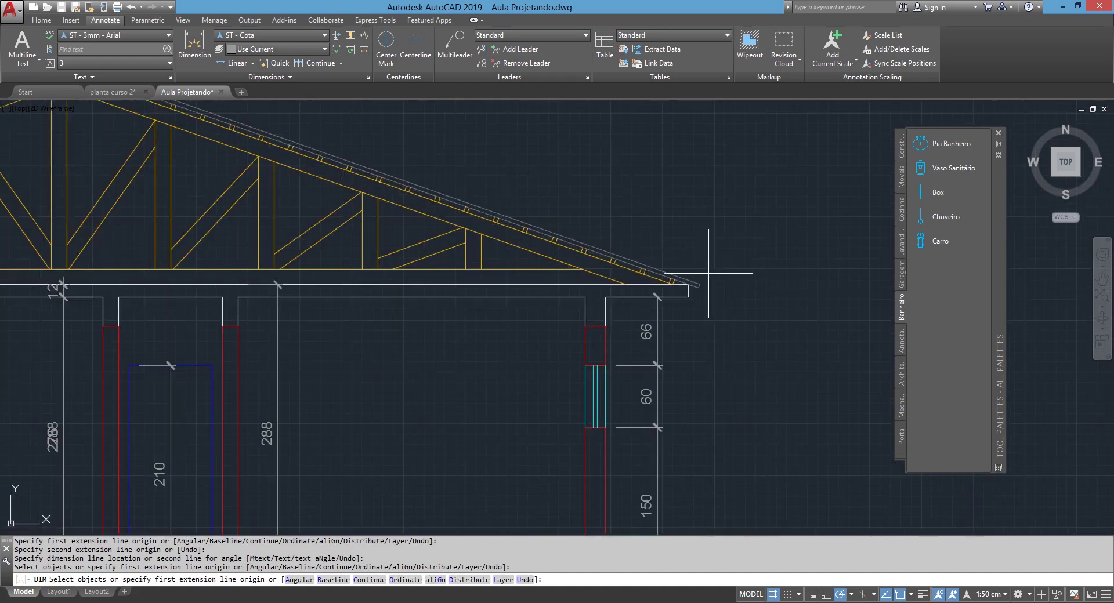
Dimension the roof height as 216,86 from the right eave corner to the ridge.
click(688, 297)
scroll(580, 185, down, 3)
scroll(421, 195, up, 3)
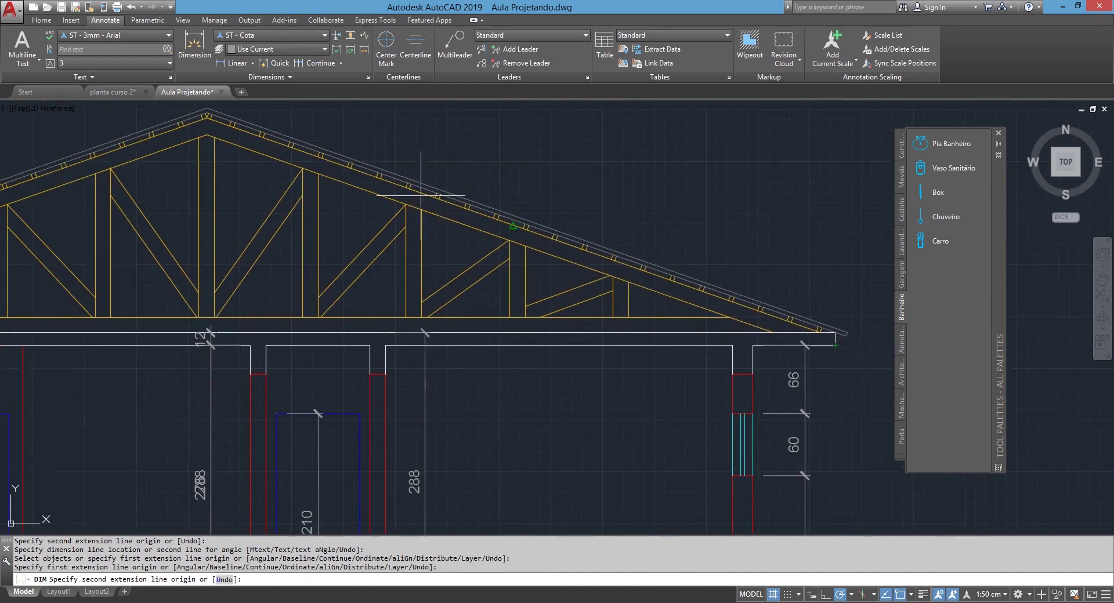
key(Escape)
mouse_move(530, 262)
middle_down()
mouse_move(370, 272)
mouse_move(240, 305)
middle_up()
key(Return)
click(559, 378)
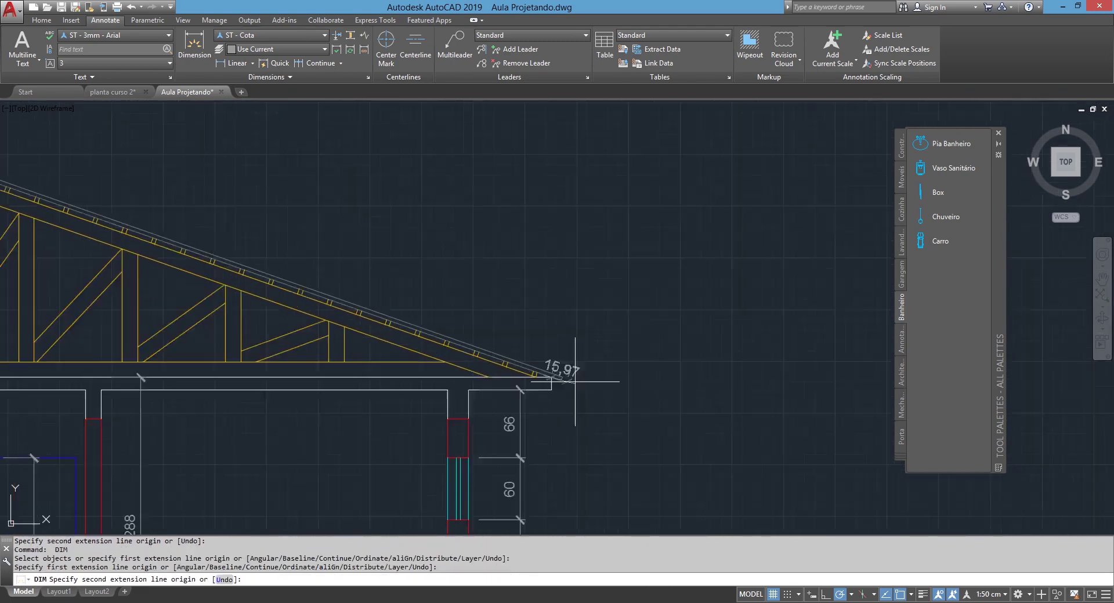
scroll(575, 381, down, 3)
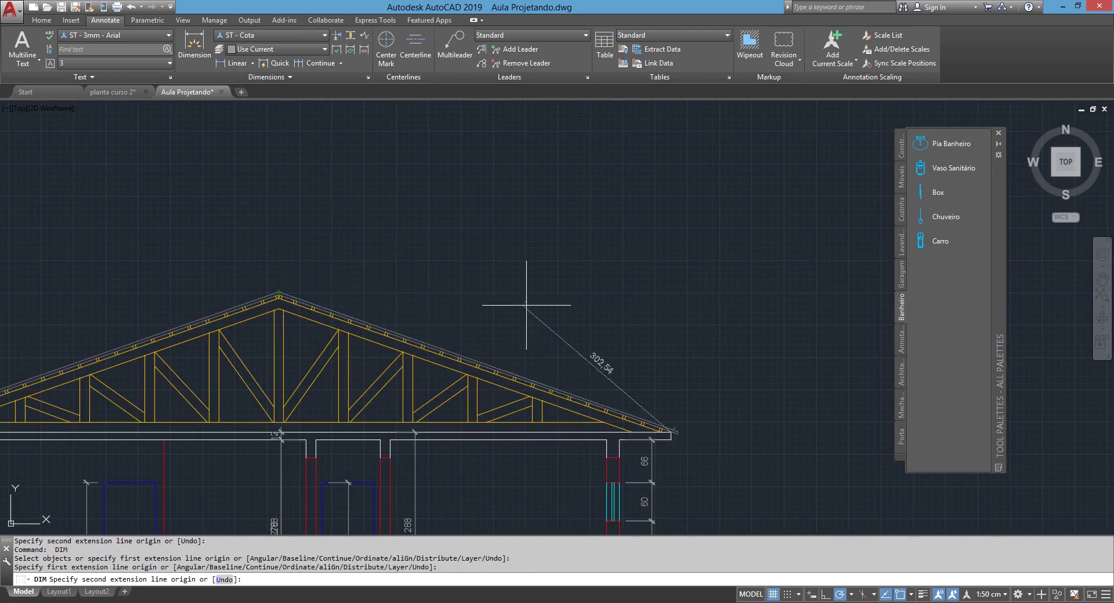
click(672, 292)
middle_drag(701, 284, 577, 288)
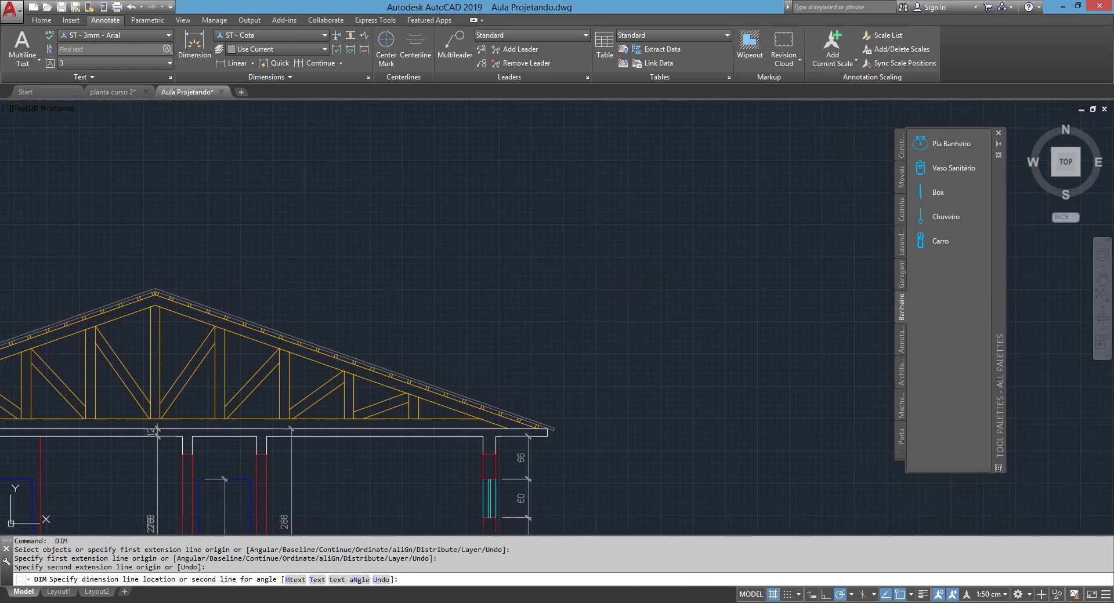
click(593, 244)
scroll(505, 324, up, 2)
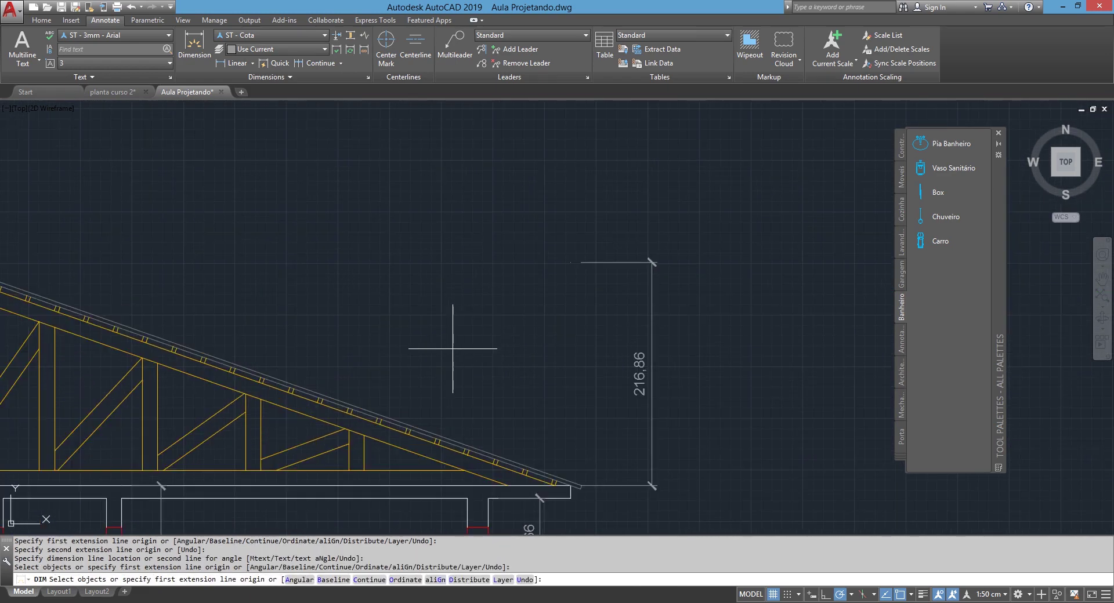
scroll(407, 364, down, 5)
Recentre the view on the house, end the dimension command and save the drawing.
middle_drag(415, 306, 428, 248)
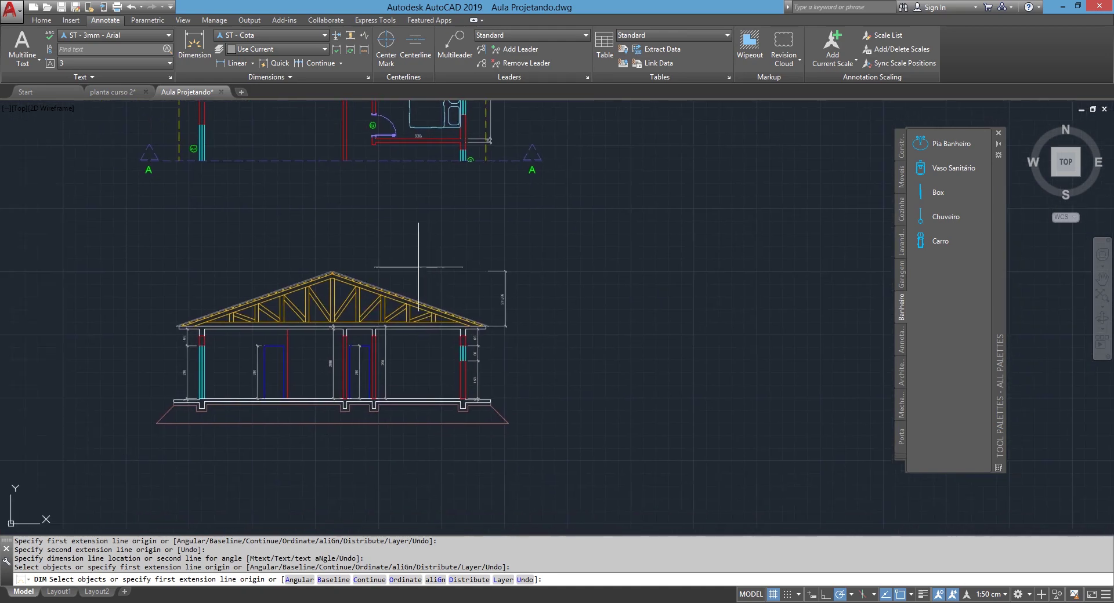
scroll(293, 499, up, 1)
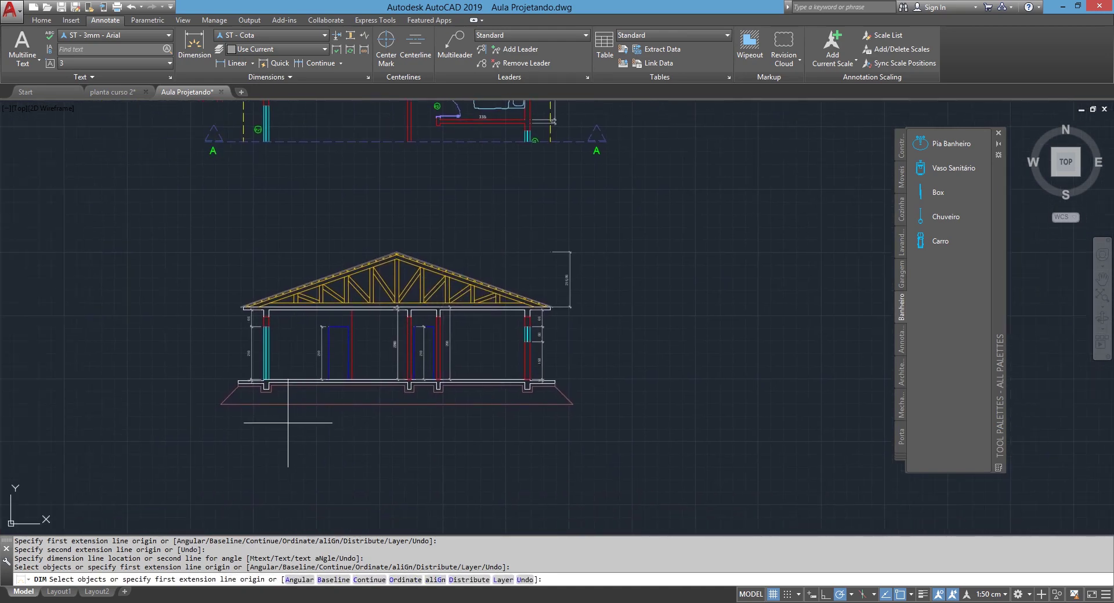
scroll(299, 484, up, 2)
scroll(298, 484, up, 1)
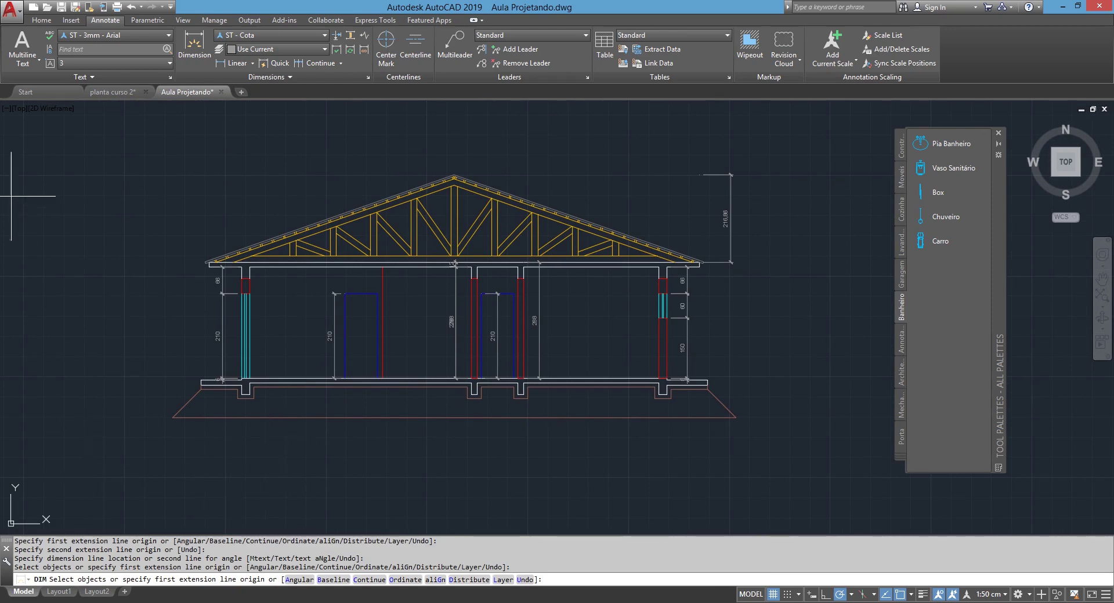
key(Escape)
key(ctrl+s)
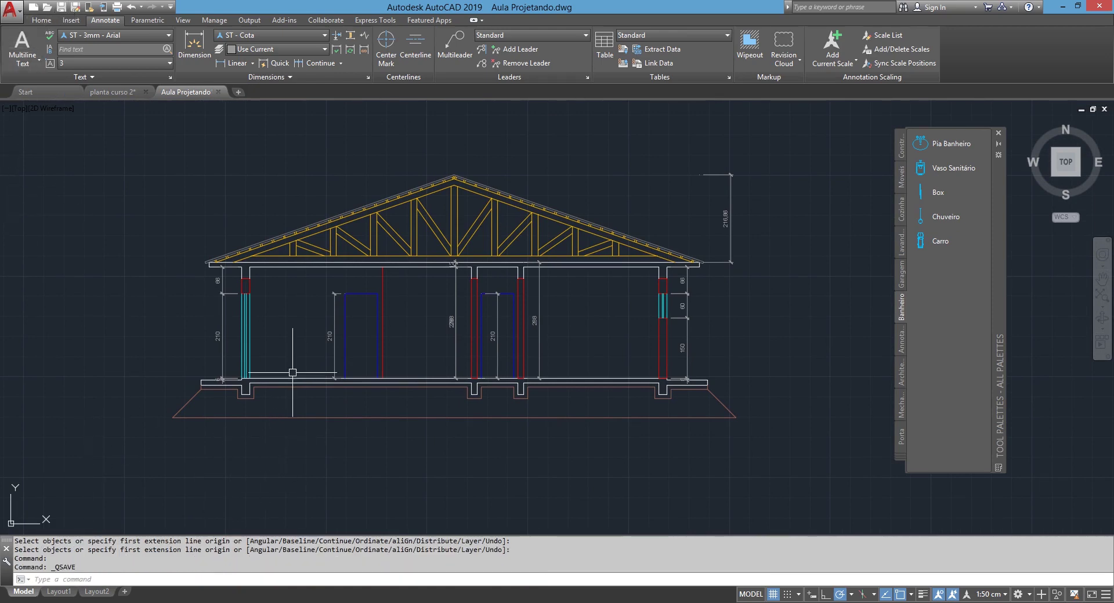
Fill the foundation slab strip under the house with a SOLID hatch.
text(h)
key(Return)
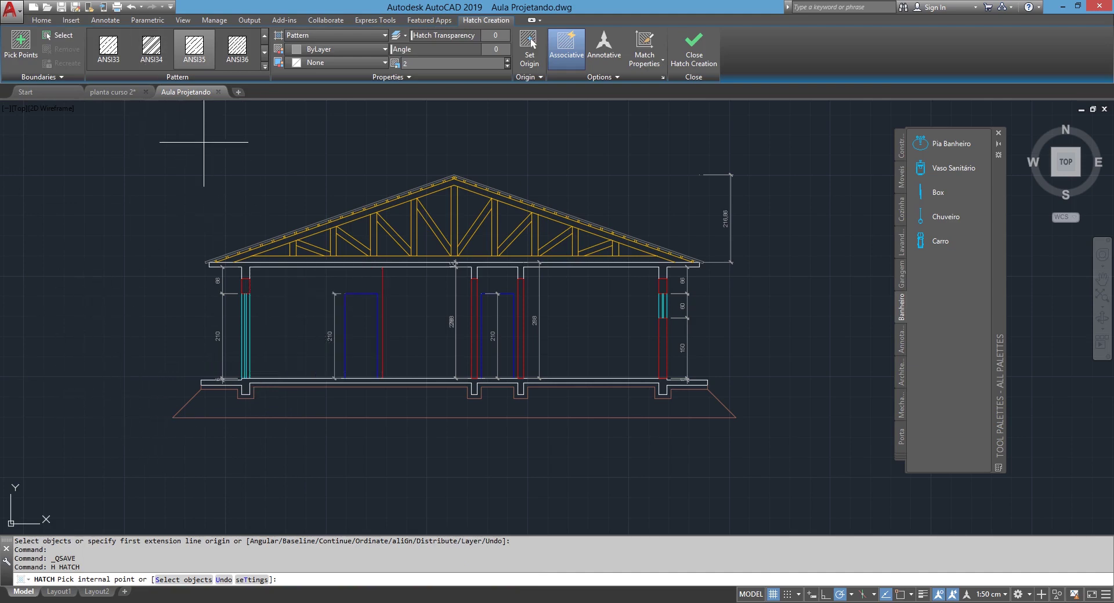
click(264, 35)
click(108, 43)
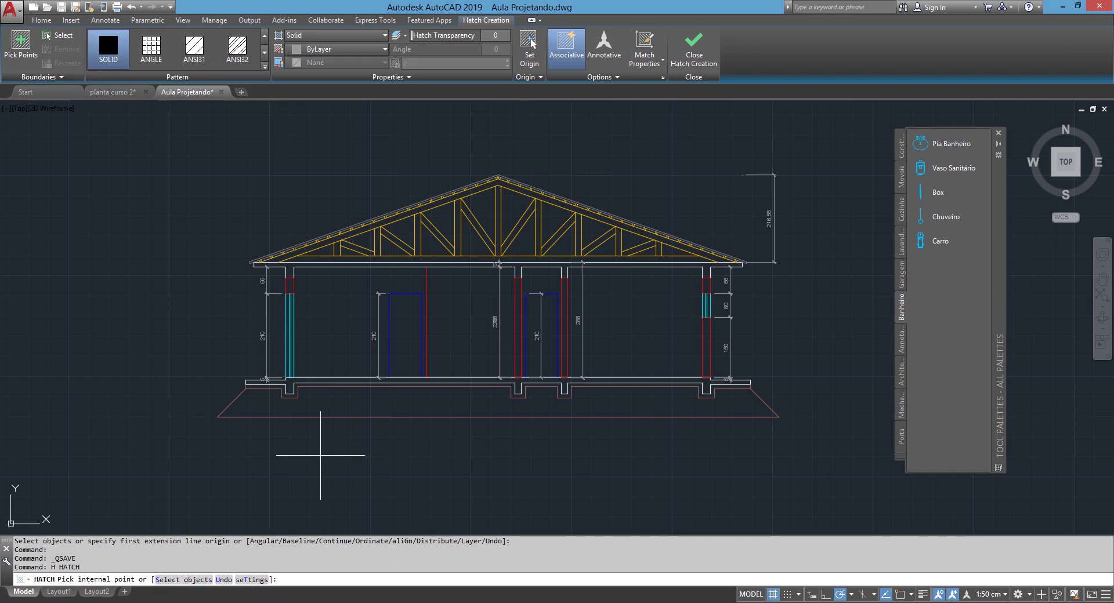
scroll(313, 447, up, 5)
click(272, 318)
scroll(181, 389, down, 2)
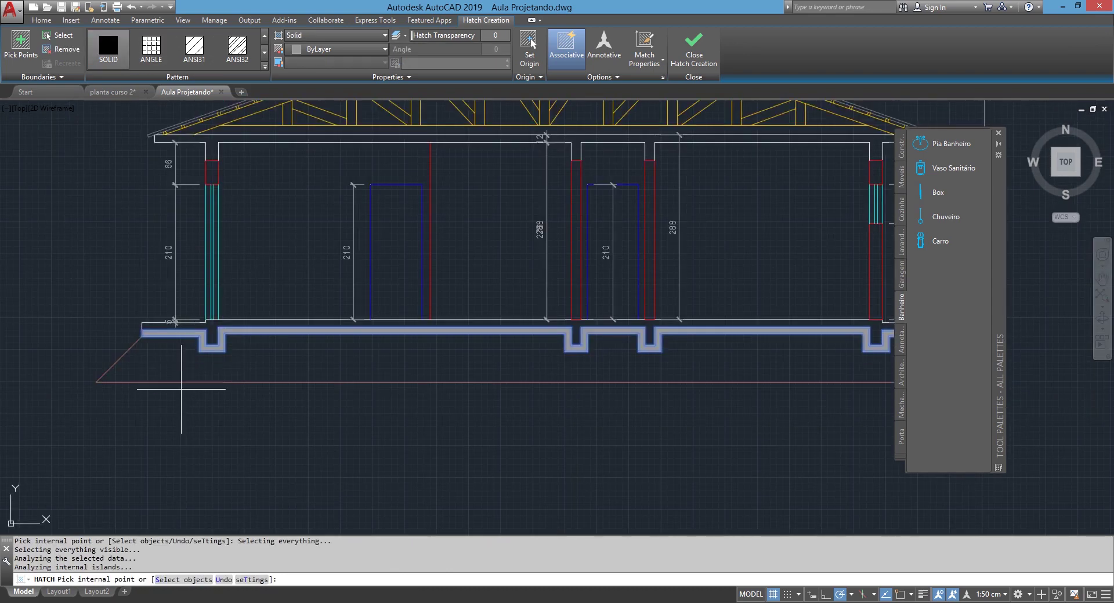
key(Return)
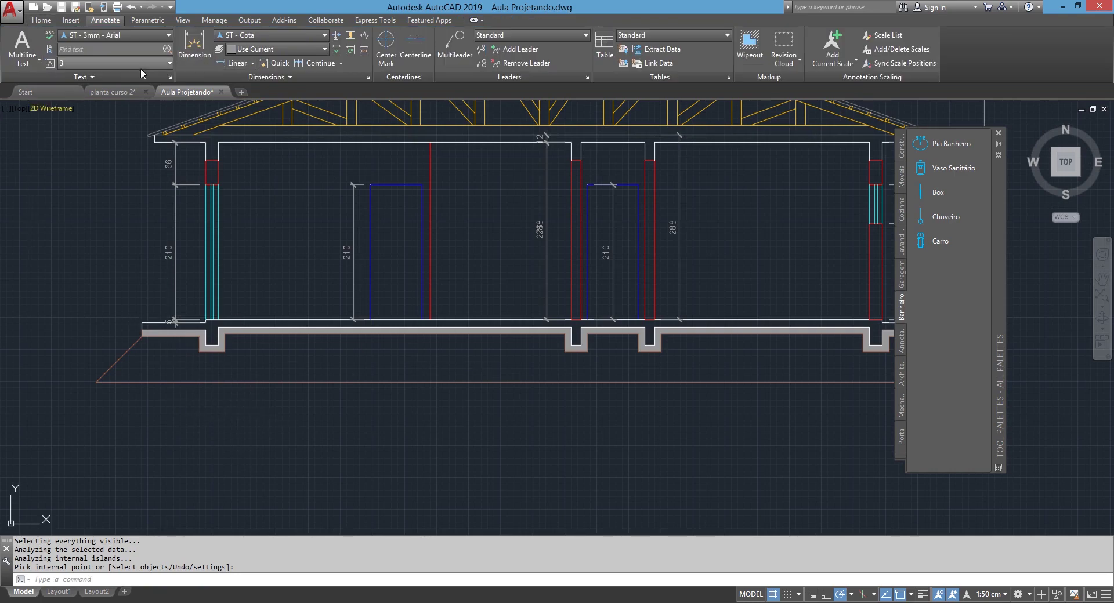
key(Return)
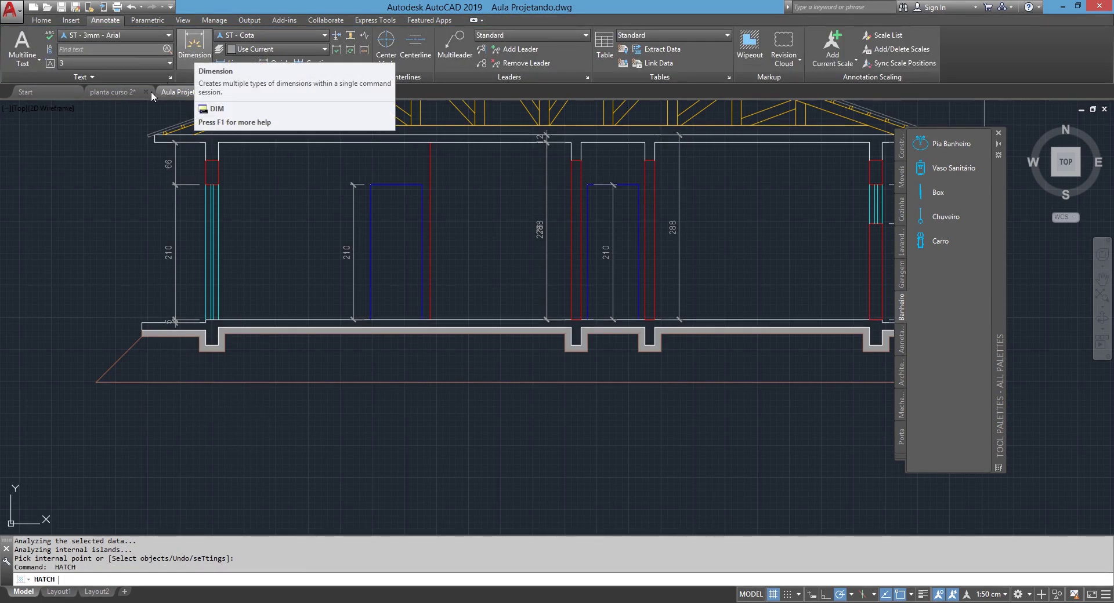
click(265, 68)
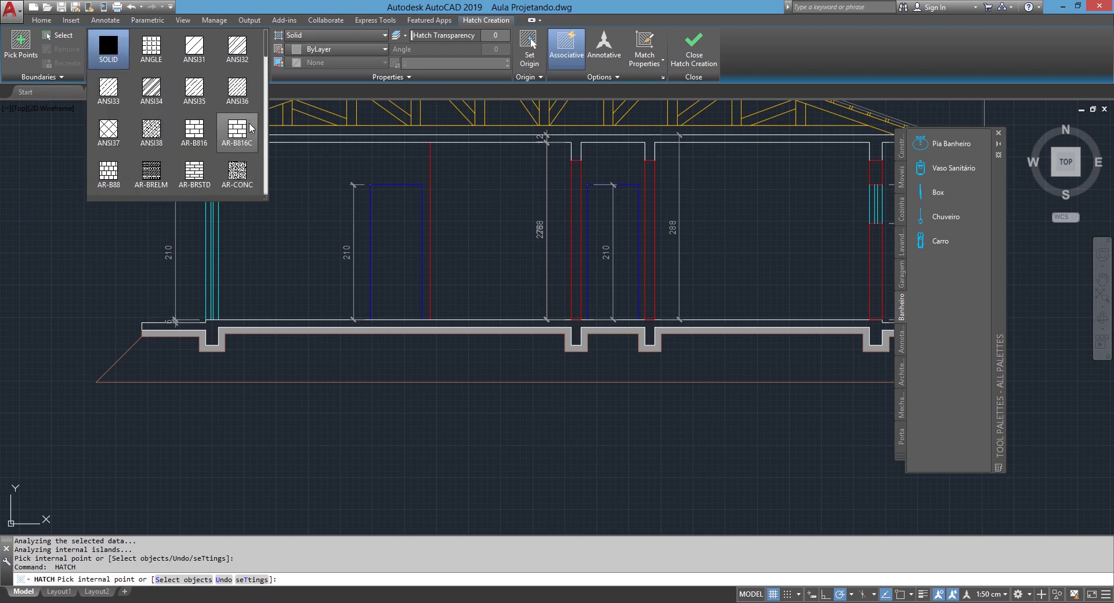
Hatch the terrain under the house with the EARTH pattern rotated 45°.
scroll(252, 126, down, 2)
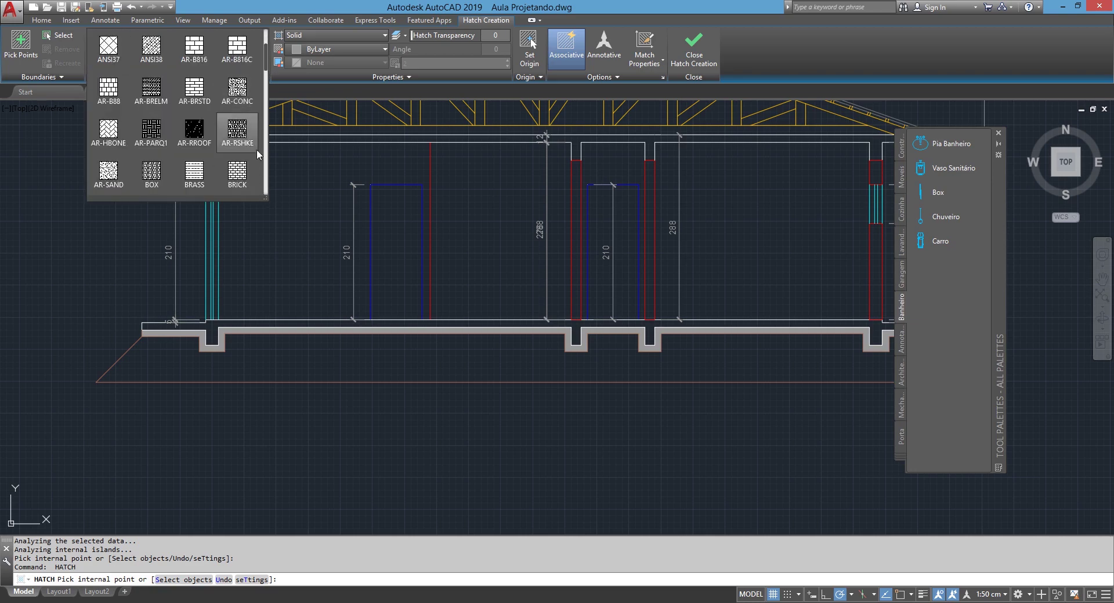
scroll(252, 167, down, 1)
scroll(252, 170, down, 1)
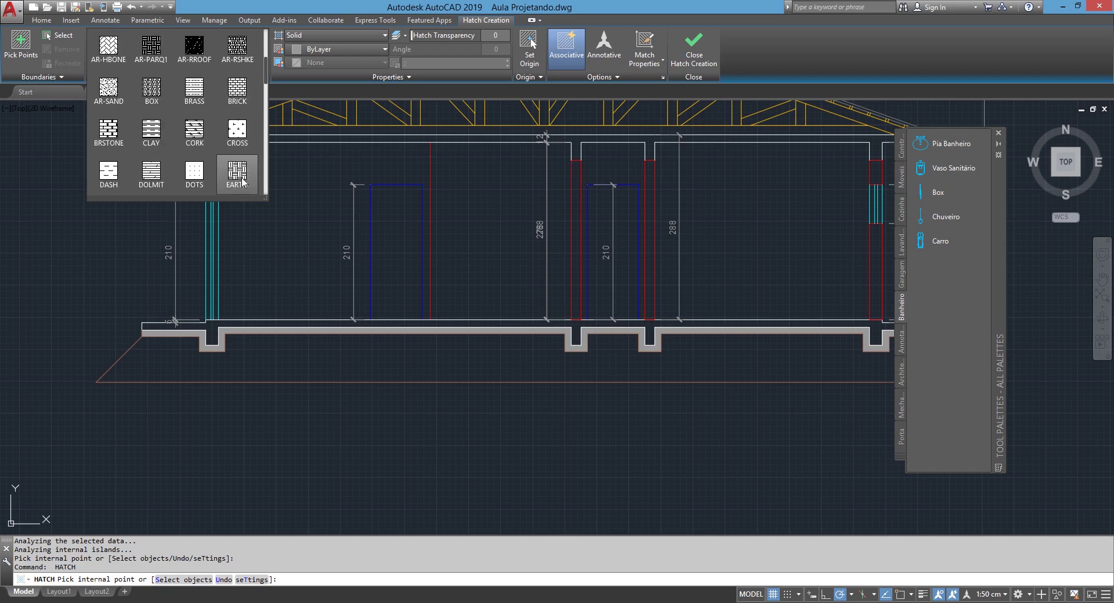
click(243, 183)
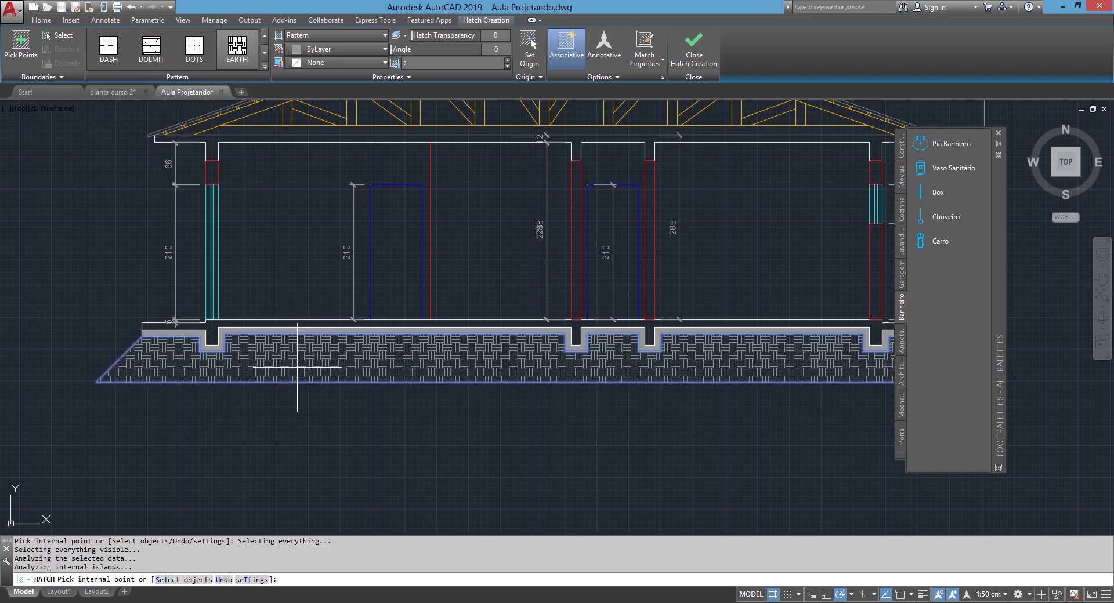
middle_drag(382, 319, 310, 340)
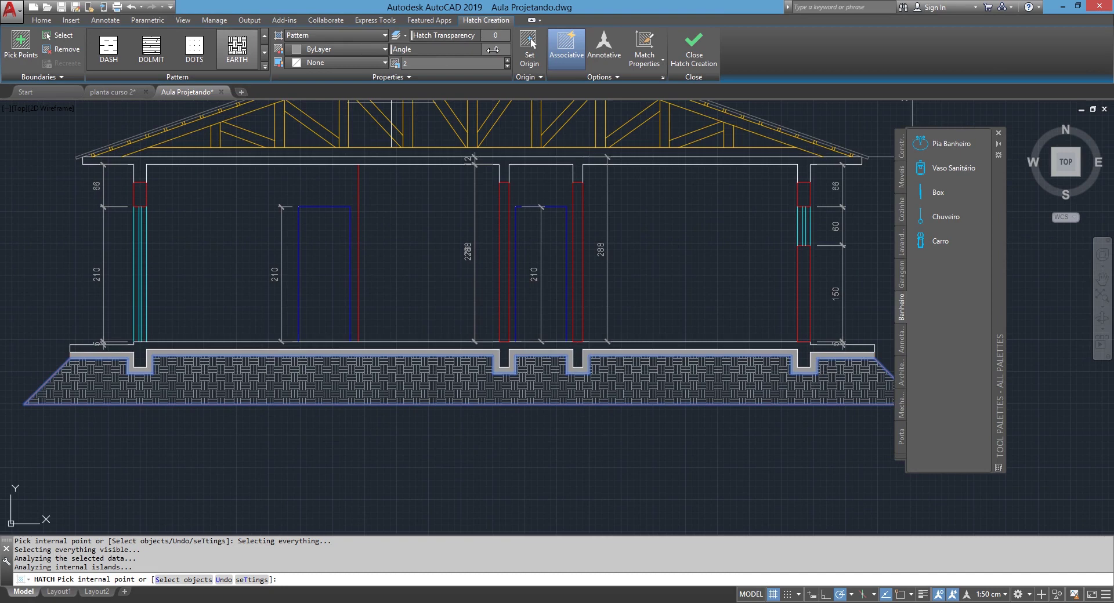
text(45)
key(Return)
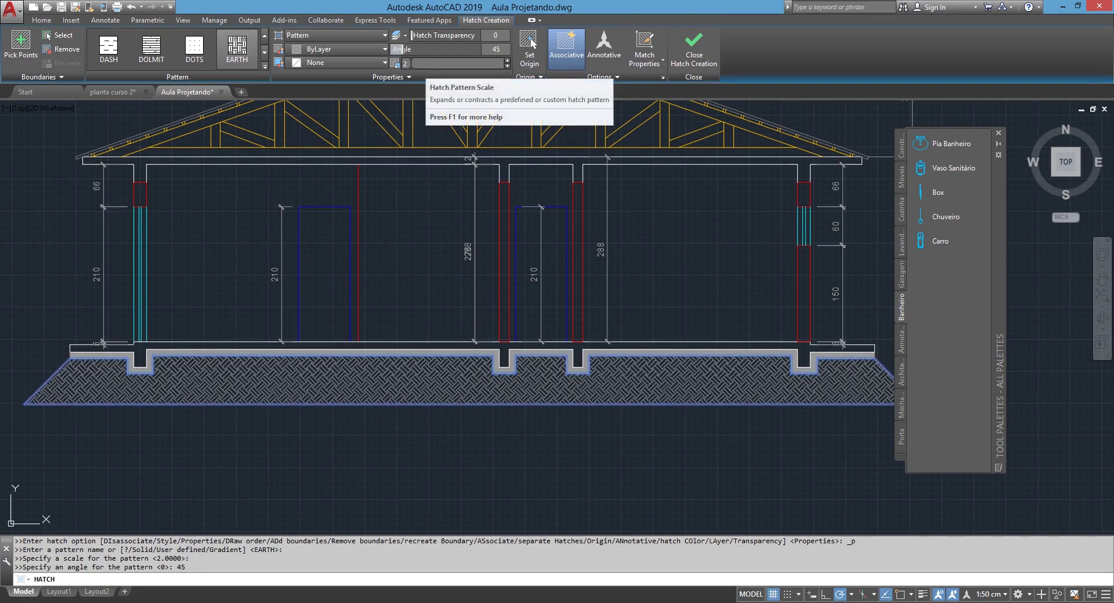
key(Escape)
Match the terrain hatch's properties onto the slab strip to give it the same colour.
scroll(367, 516, down, 3)
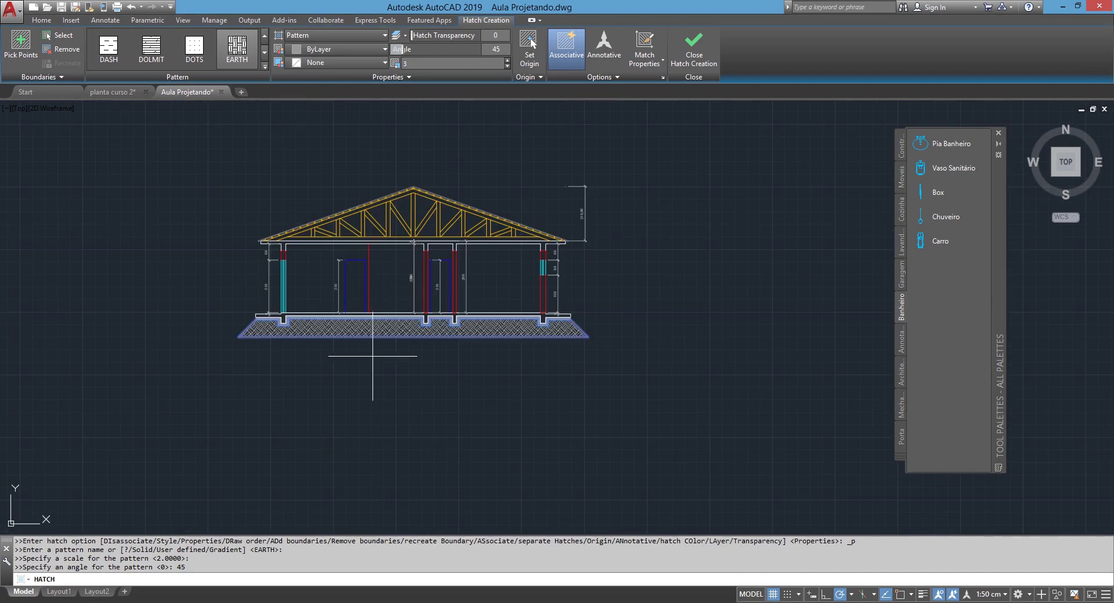
scroll(368, 373, up, 2)
scroll(363, 354, up, 2)
text(a)
key(Return)
click(364, 315)
scroll(375, 277, up, 4)
key(Escape)
key(Return)
click(376, 246)
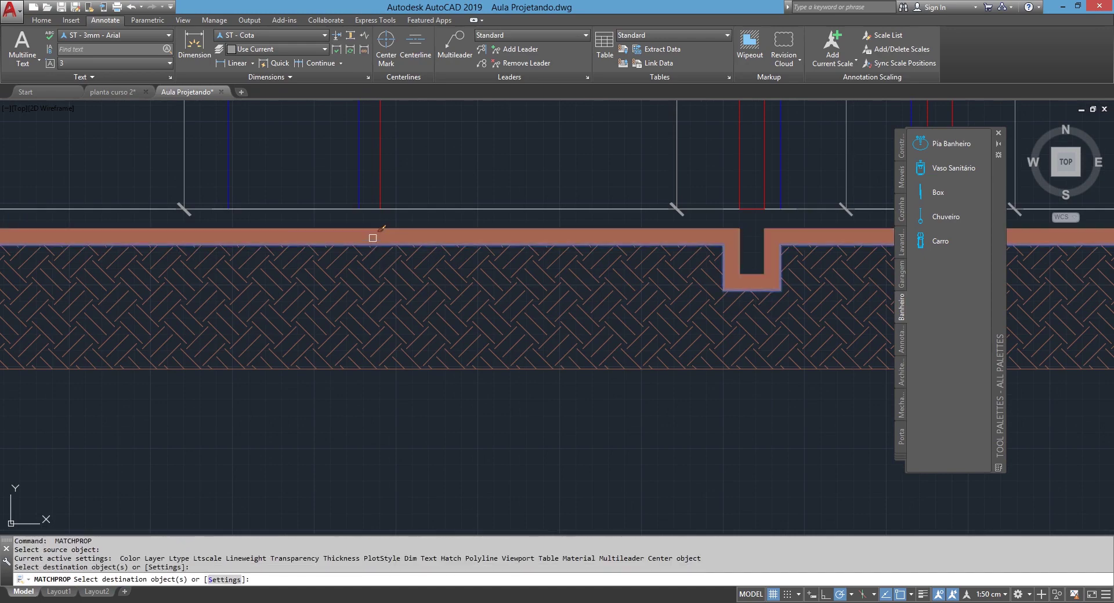
click(372, 238)
key(Return)
Zoom over the section to check the new terrain and slab hatches.
scroll(372, 236, down, 3)
scroll(159, 403, up, 6)
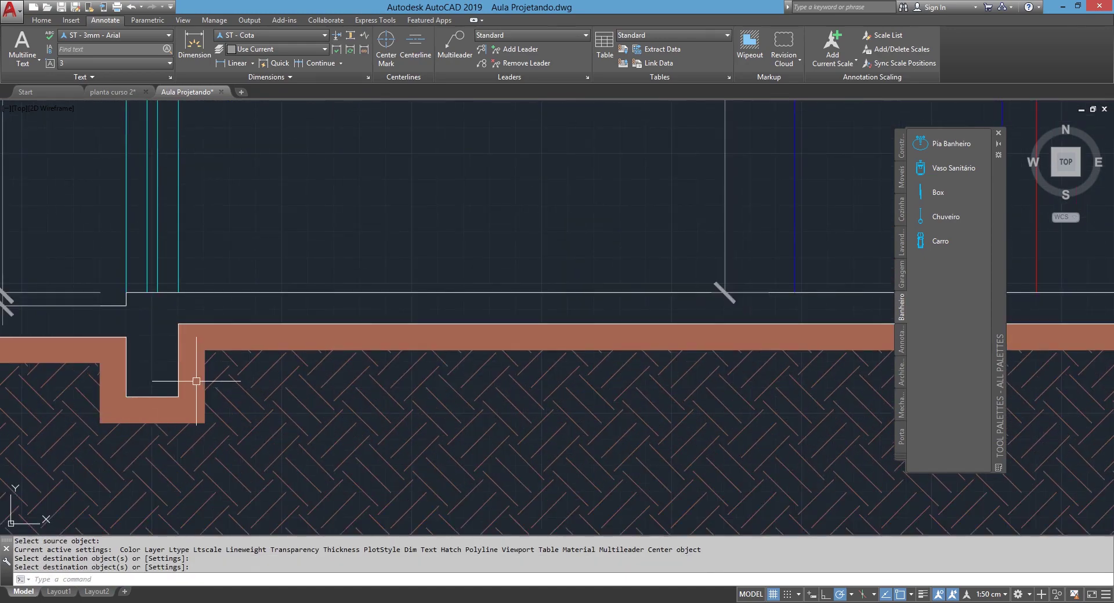
scroll(196, 381, down, 3)
scroll(282, 420, down, 2)
scroll(472, 322, down, 1)
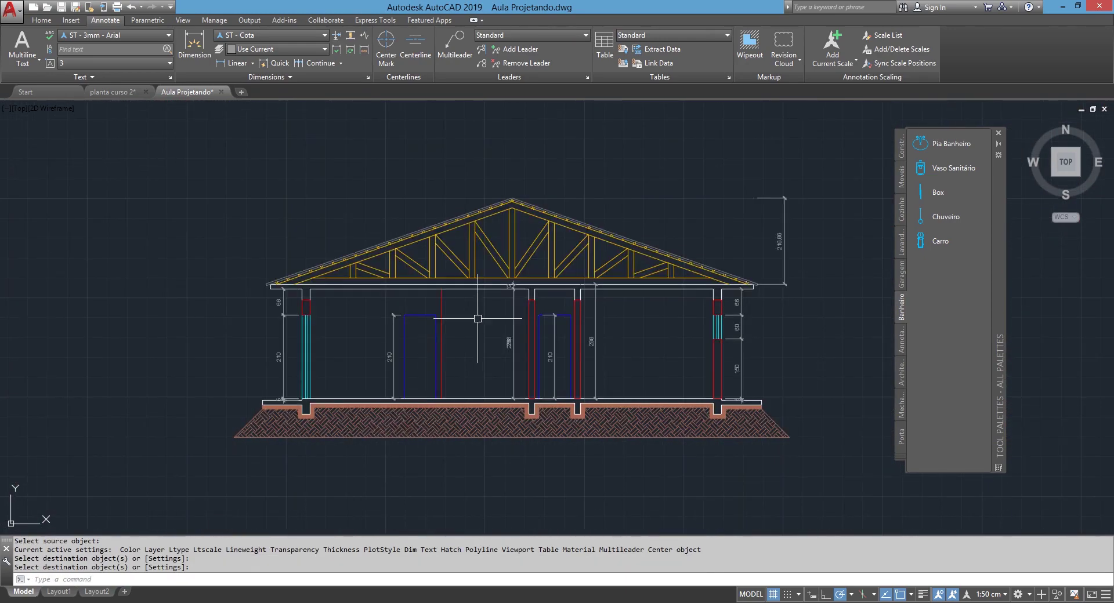
scroll(337, 318, up, 1)
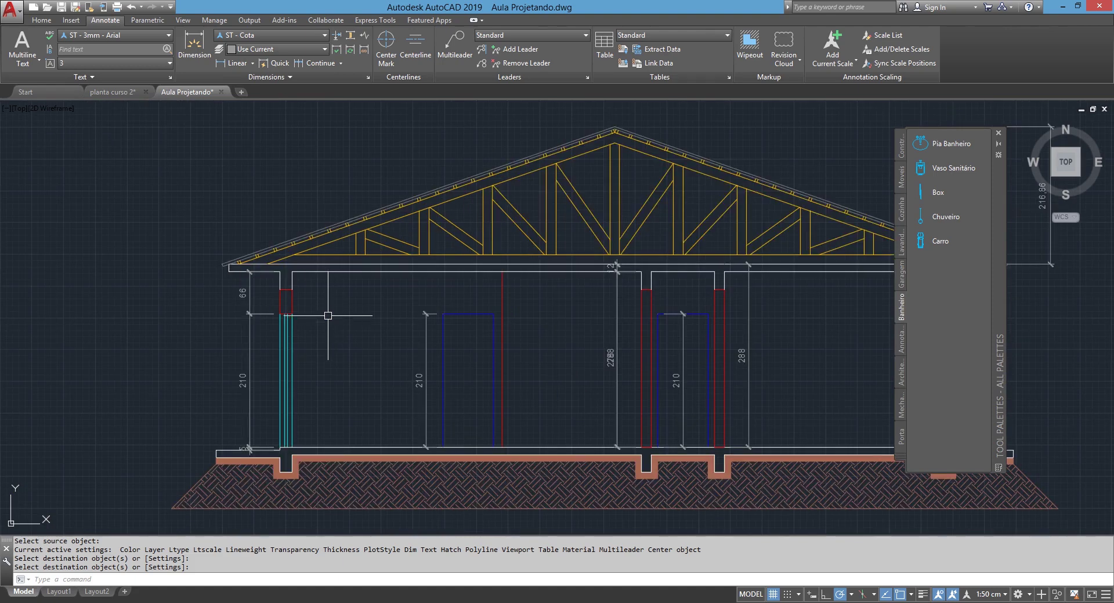
text(h)
key(Return)
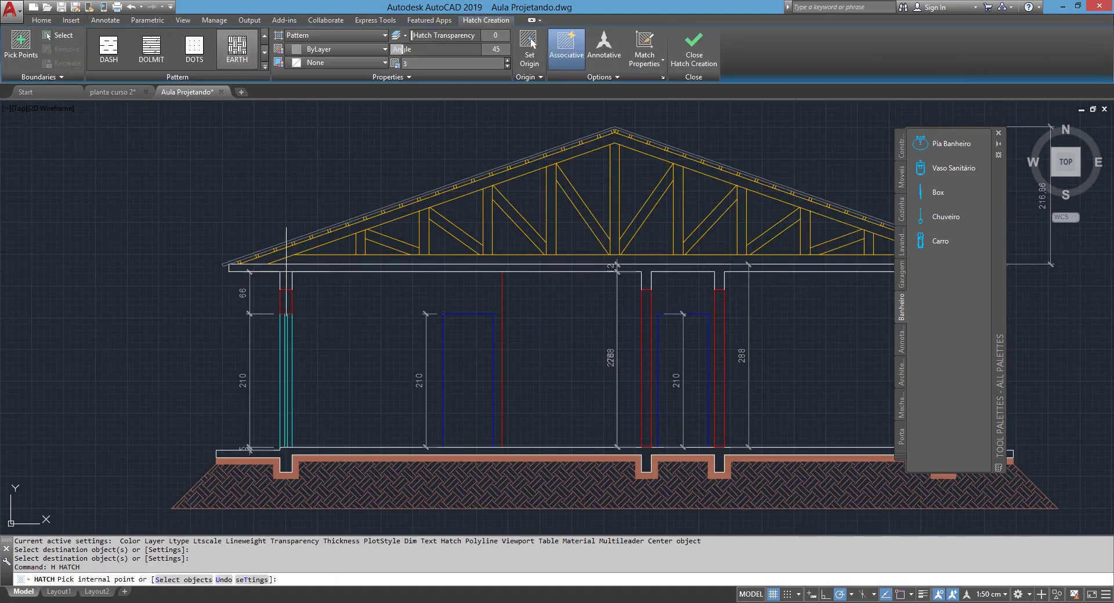
Hatch the roof slab with the AR-CONC concrete pattern.
click(264, 66)
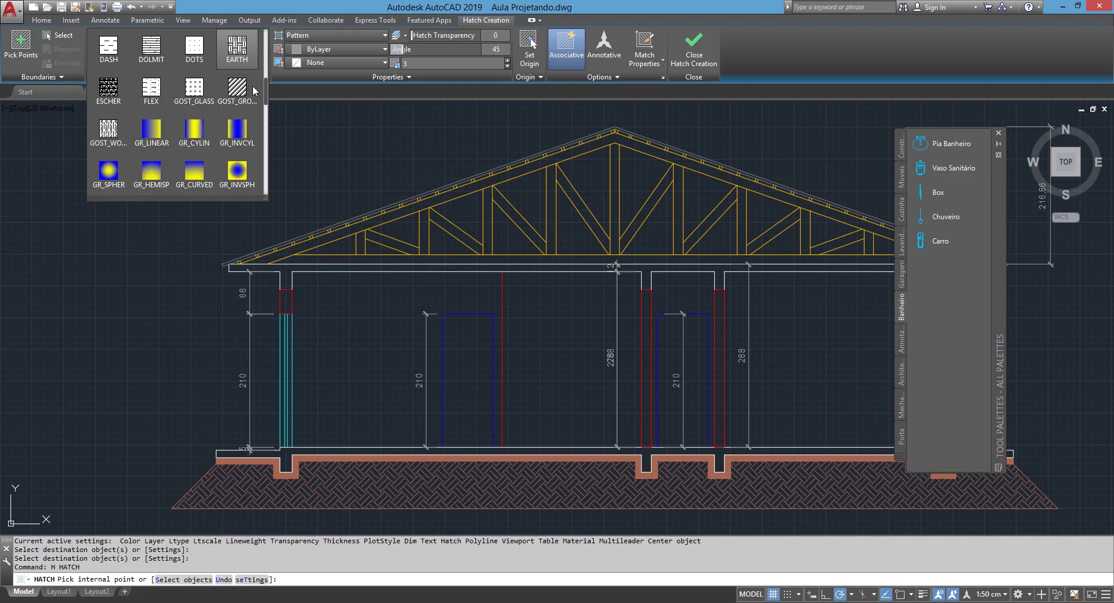
scroll(249, 91, up, 3)
scroll(250, 92, up, 1)
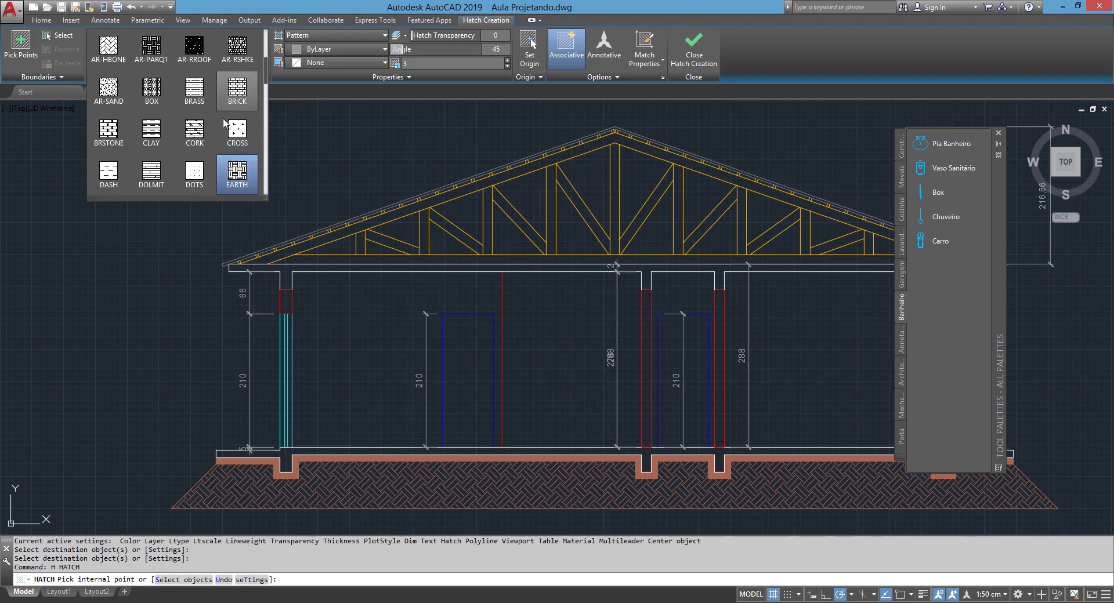
scroll(221, 144, up, 1)
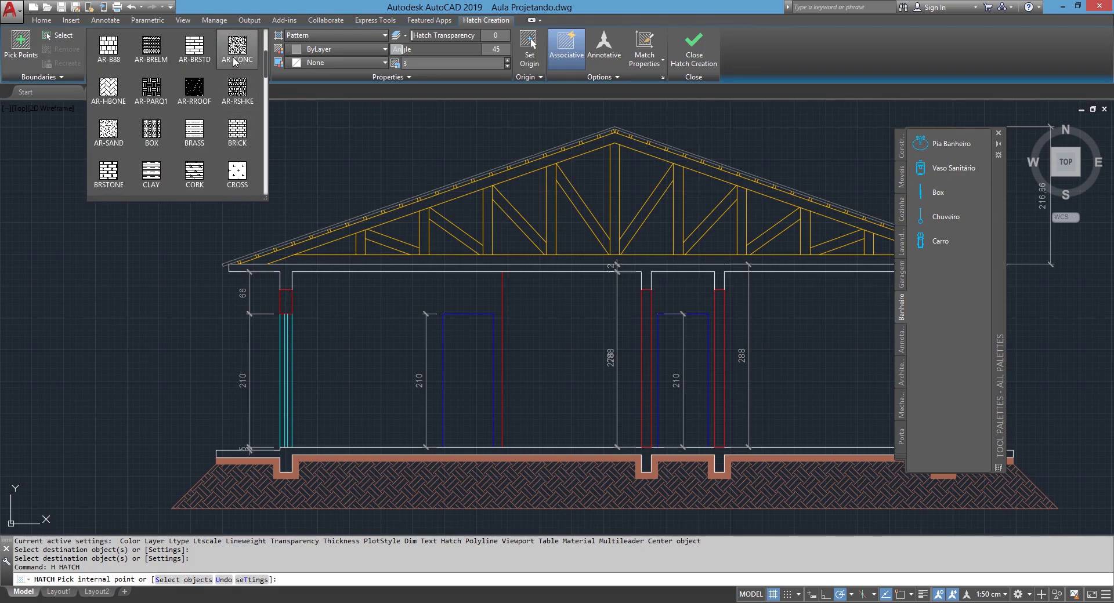
click(239, 61)
scroll(290, 272, up, 2)
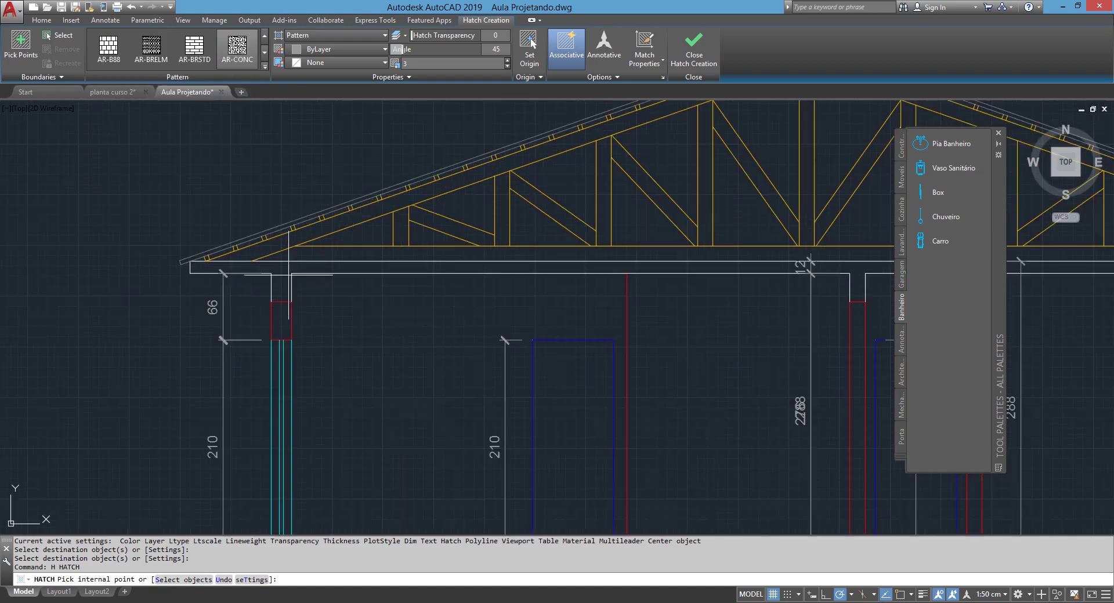
click(284, 271)
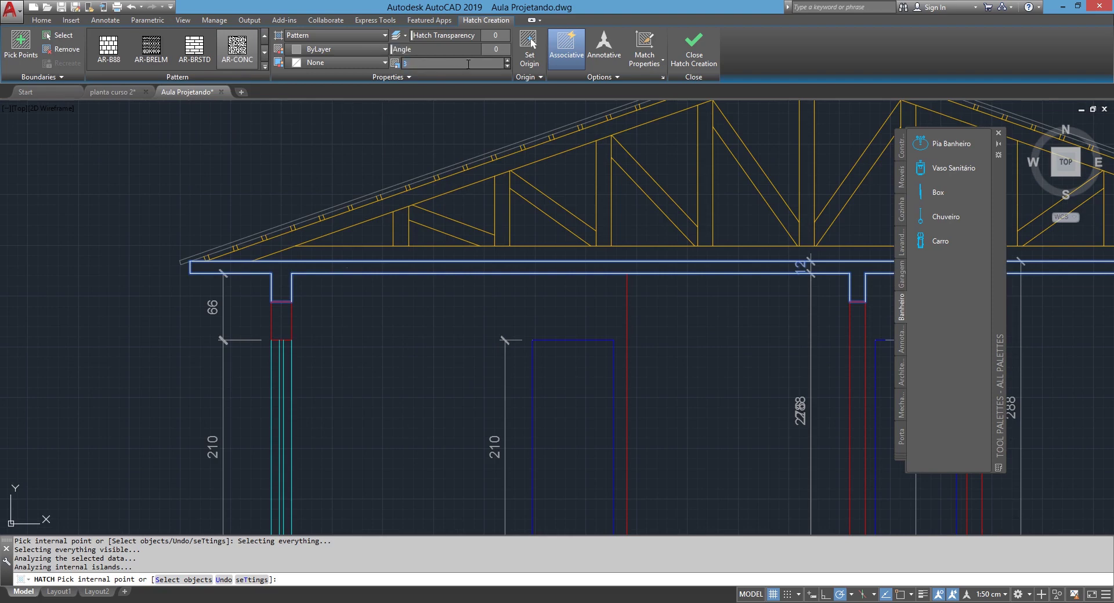
text(0.04)
Set the roof slab hatch scale to 0.1 and finish the hatch.
click(506, 66)
click(505, 67)
text(0.1)
key(Return)
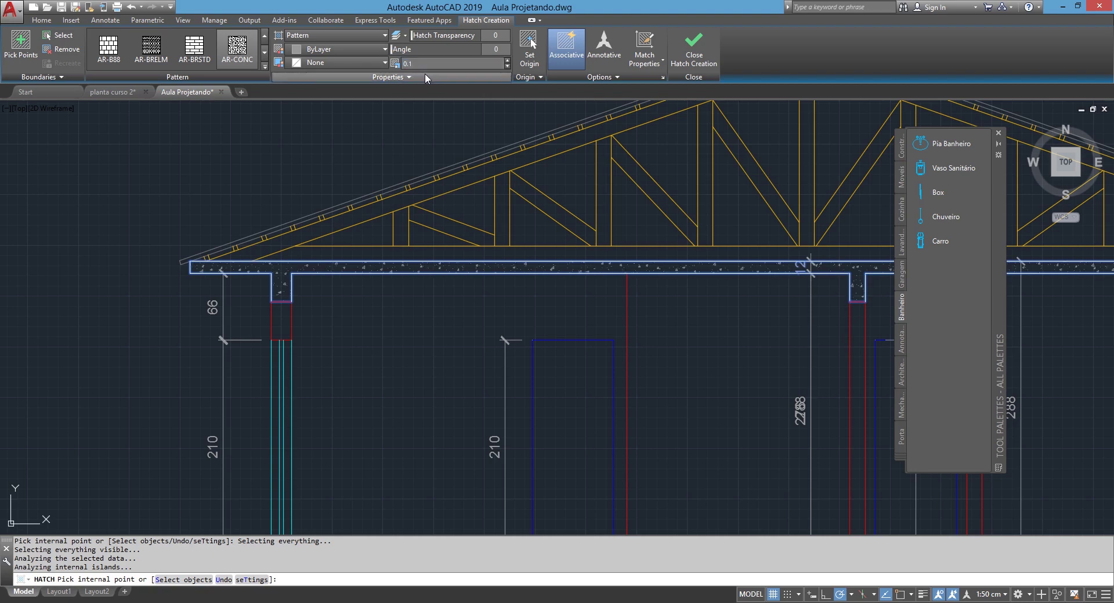
scroll(566, 265, up, 2)
scroll(565, 266, up, 1)
scroll(559, 278, down, 2)
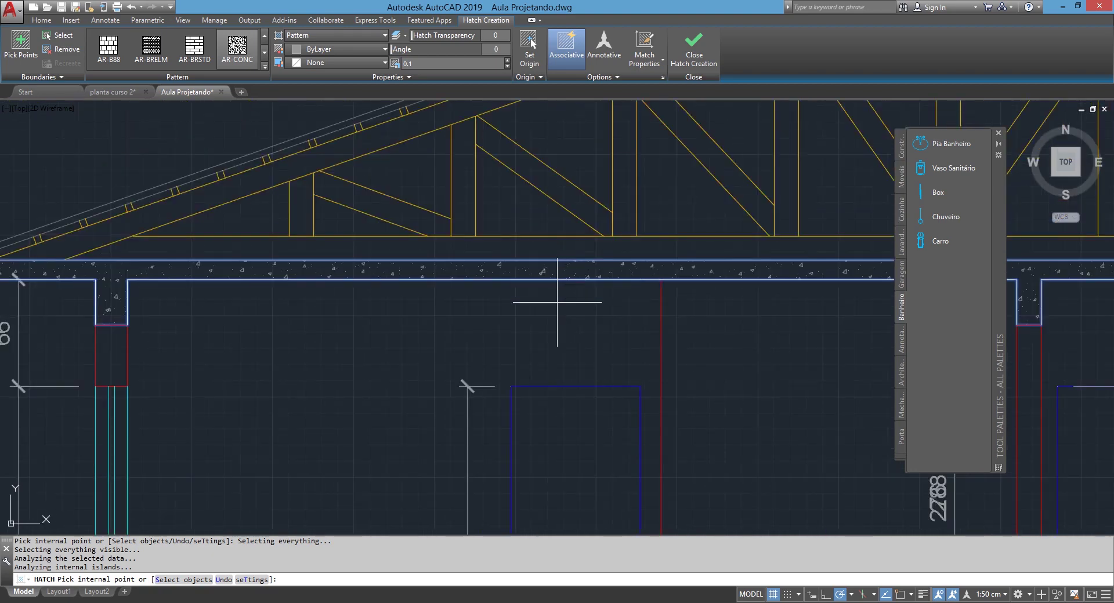
scroll(567, 310, down, 2)
middle_drag(475, 358, 505, 180)
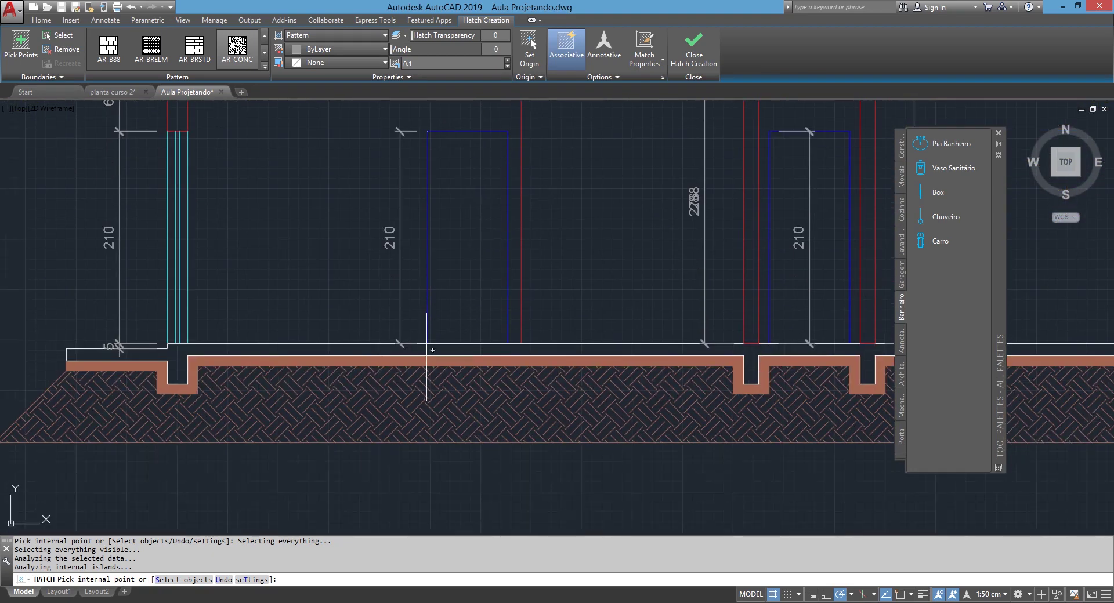
scroll(426, 351, down, 4)
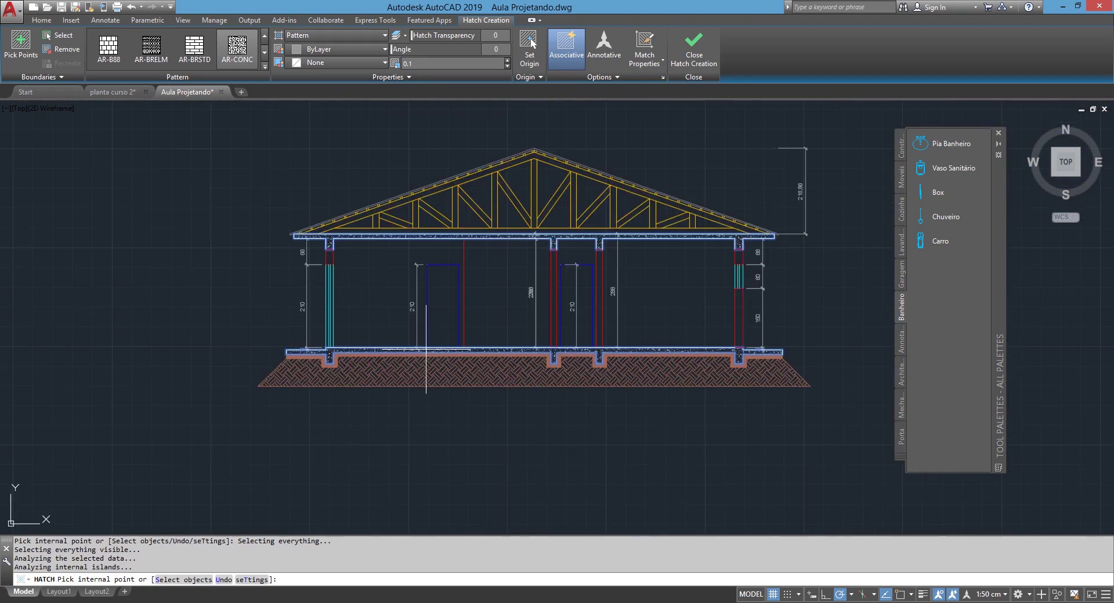
key(Return)
Match the roof slab's concrete hatch onto the floor slab and footings.
scroll(355, 258, up, 4)
key(Return)
click(326, 199)
scroll(327, 197, up, 2)
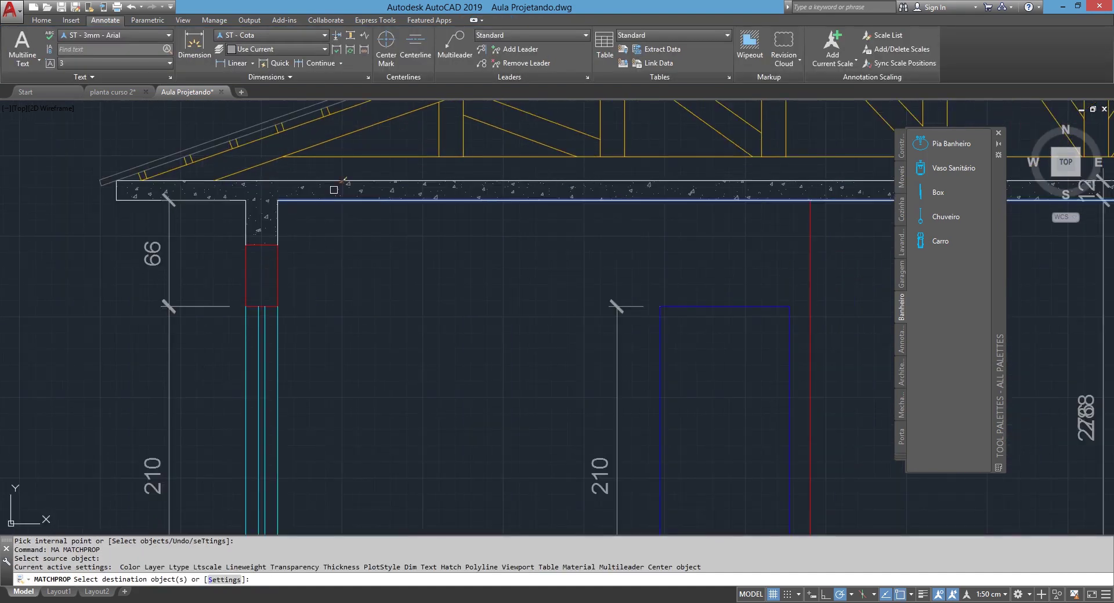
click(336, 201)
key(Return)
scroll(337, 226, down, 4)
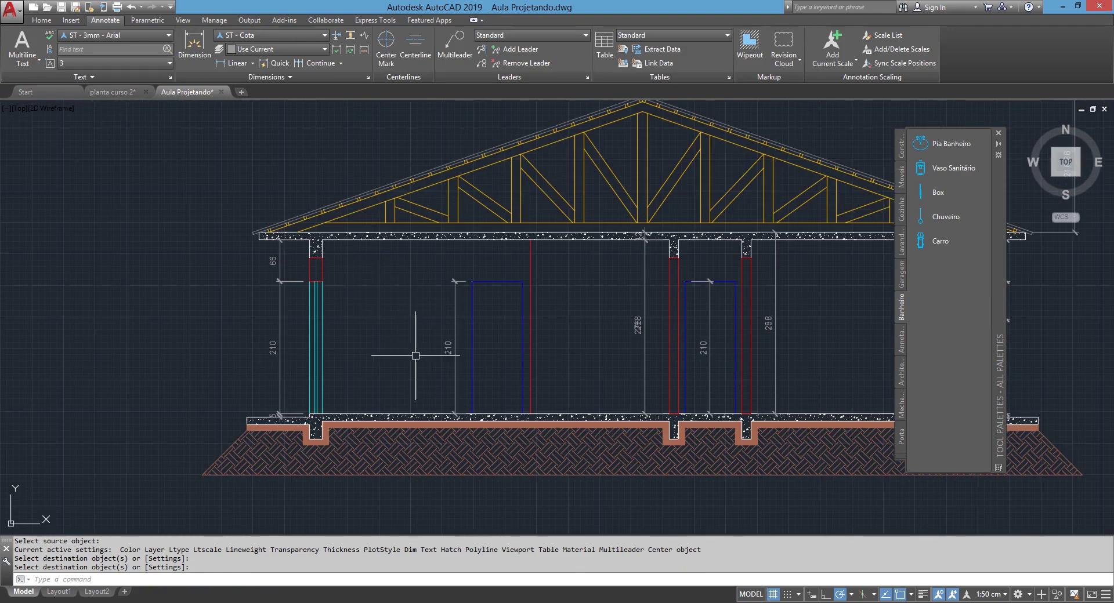
middle_drag(381, 331, 355, 330)
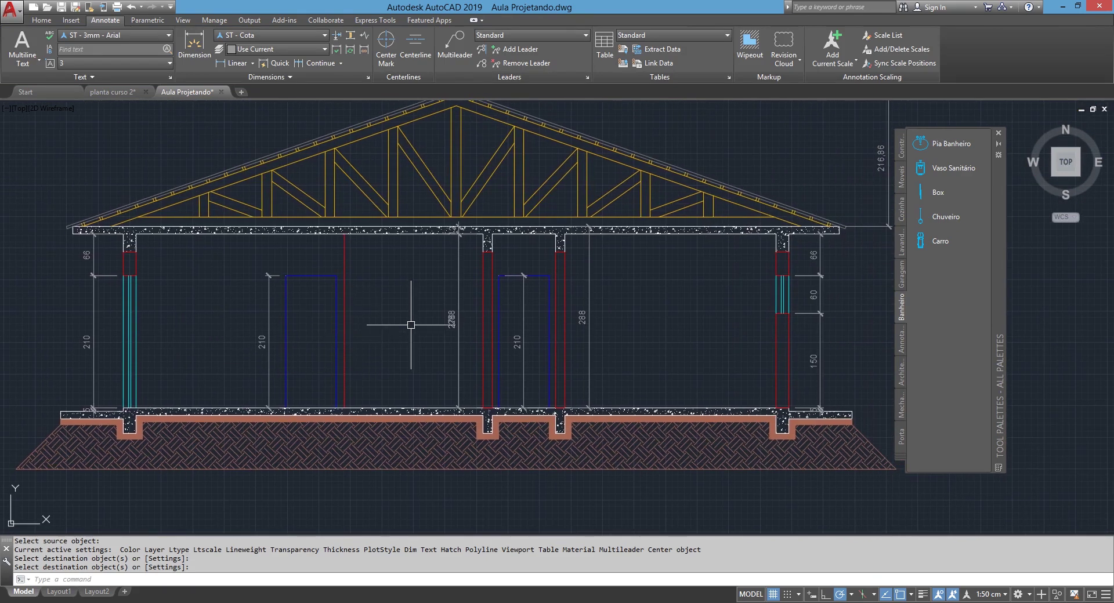
scroll(430, 416, down, 2)
scroll(430, 416, down, 3)
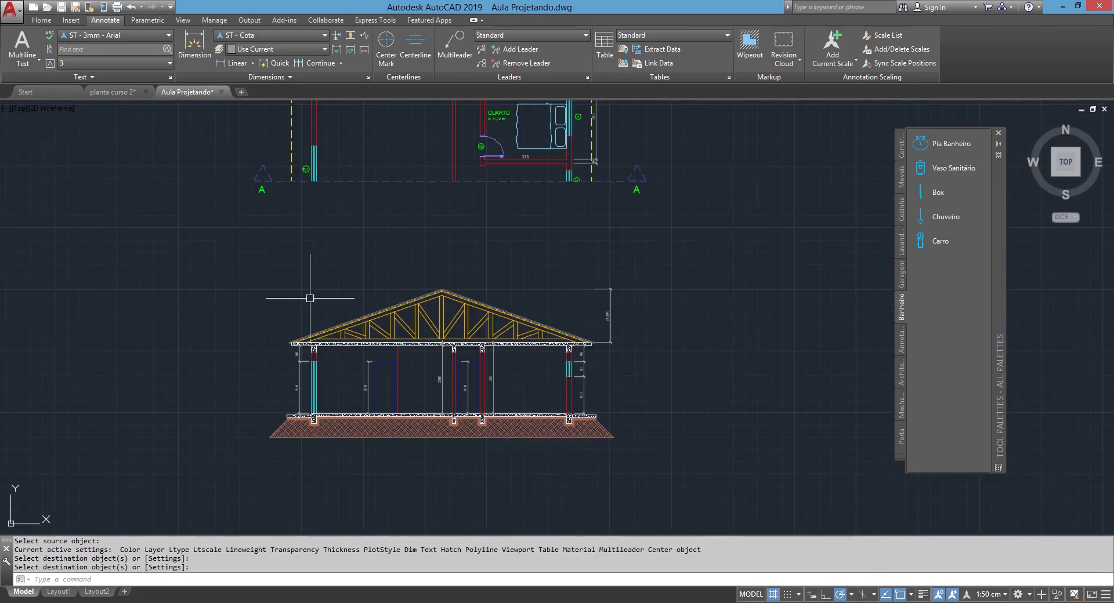
Window-select and delete the floor plan above the house section.
scroll(316, 279, down, 2)
scroll(263, 367, down, 1)
middle_drag(263, 367, 435, 316)
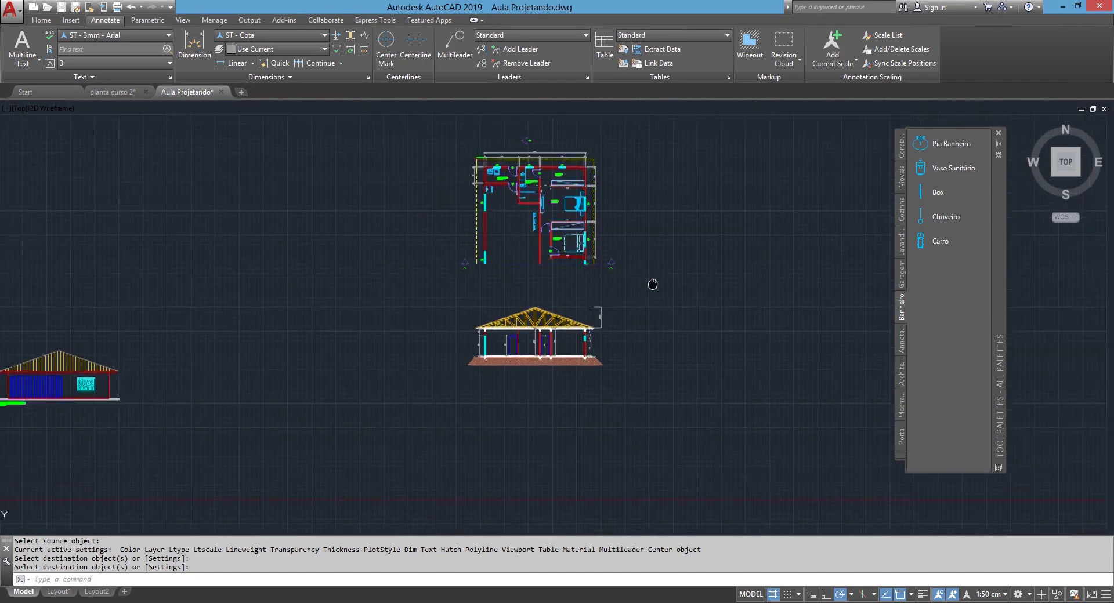
click(642, 299)
click(398, 146)
key(Delete)
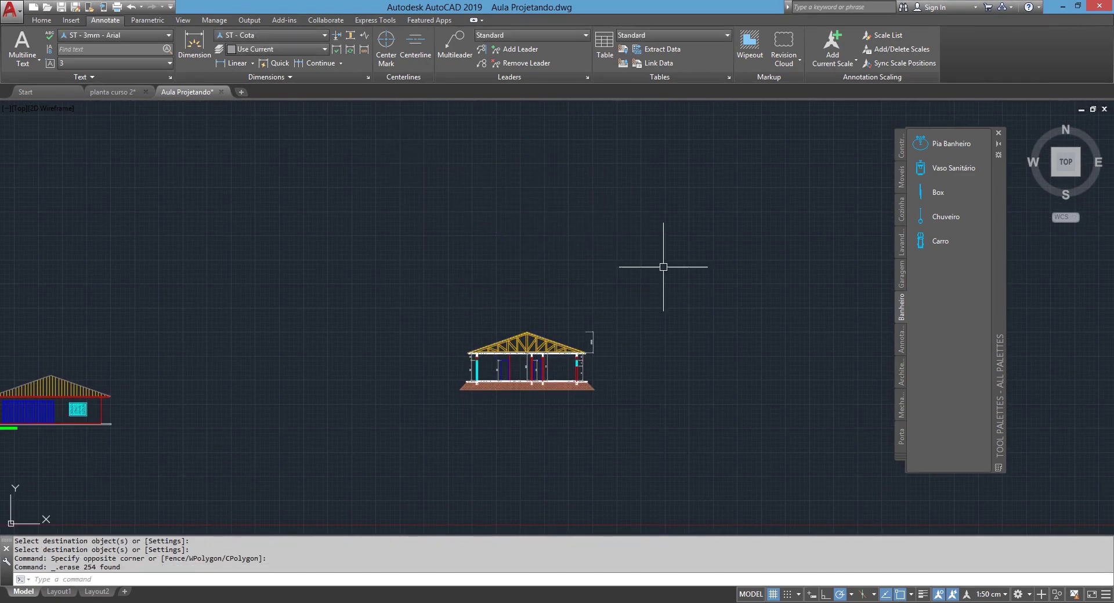
Move the whole house section beside the front elevation.
click(666, 272)
click(426, 461)
text(m)
key(Return)
click(511, 419)
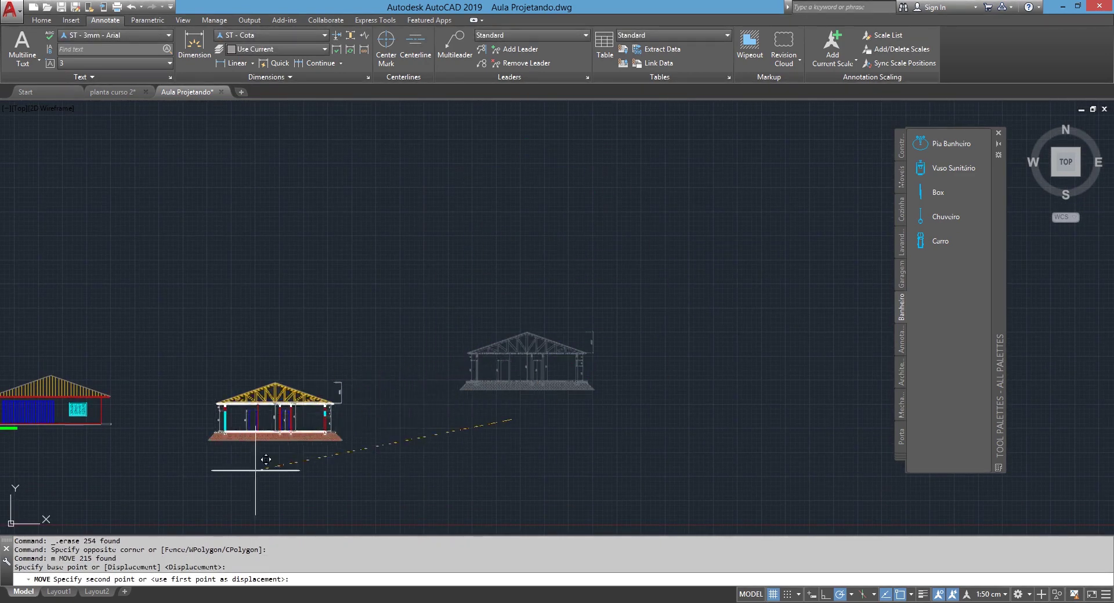
click(206, 448)
Grip-stretch the 216,86 roof height dimension line closer to the roof.
middle_drag(206, 448, 410, 414)
scroll(497, 347, up, 4)
scroll(509, 310, up, 2)
click(493, 255)
click(481, 231)
click(465, 243)
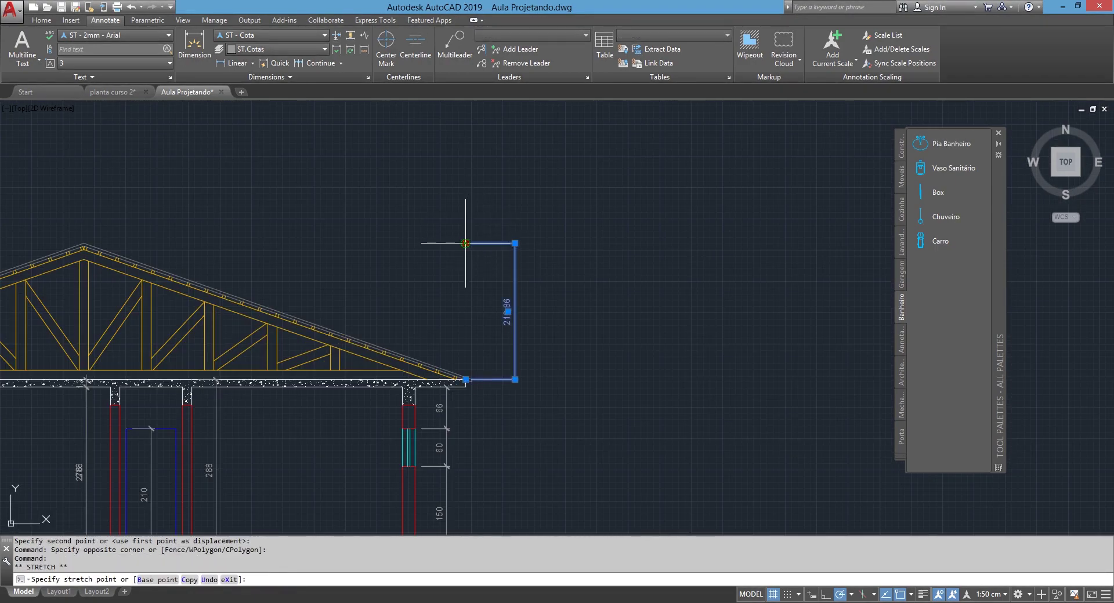
click(121, 243)
key(Escape)
Delete leftover objects and select the 'ELEVAÇÃO FRONTAL Esc. 1:50' title.
scroll(120, 243, down, 3)
scroll(241, 218, down, 2)
scroll(165, 301, down, 2)
middle_drag(165, 301, 414, 260)
scroll(243, 273, up, 3)
key(Delete)
click(348, 323)
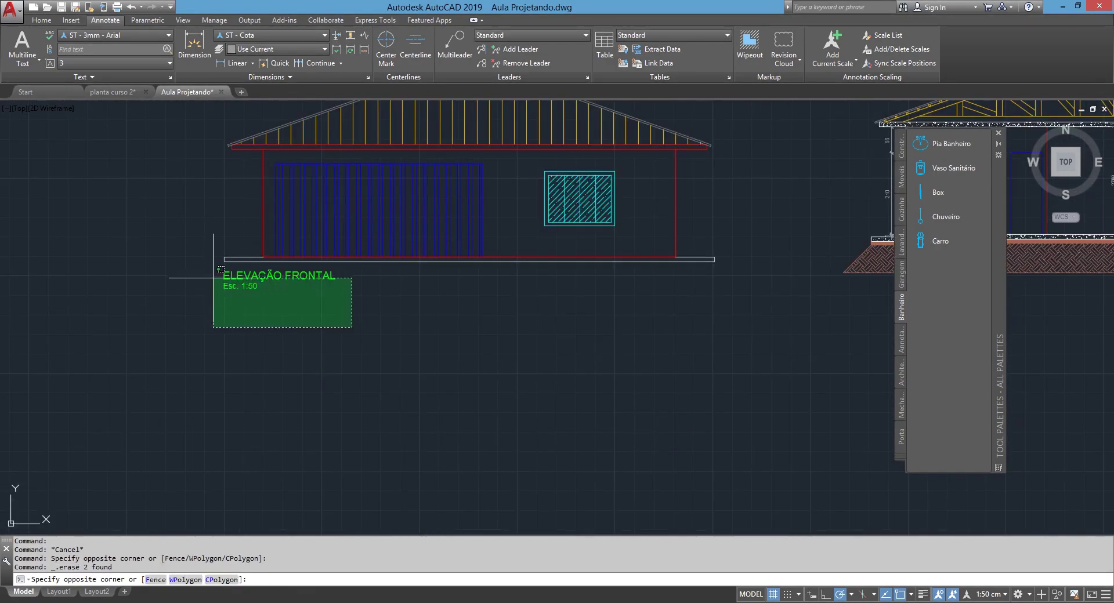
click(212, 277)
key(Return)
key(Escape)
click(233, 275)
click(233, 275)
Copy the 'ELEVAÇÃO FRONTAL Esc. 1:50' title to below the section.
key(Return)
click(232, 276)
middle_drag(704, 464, 229, 450)
scroll(390, 319, up, 2)
click(391, 319)
key(Escape)
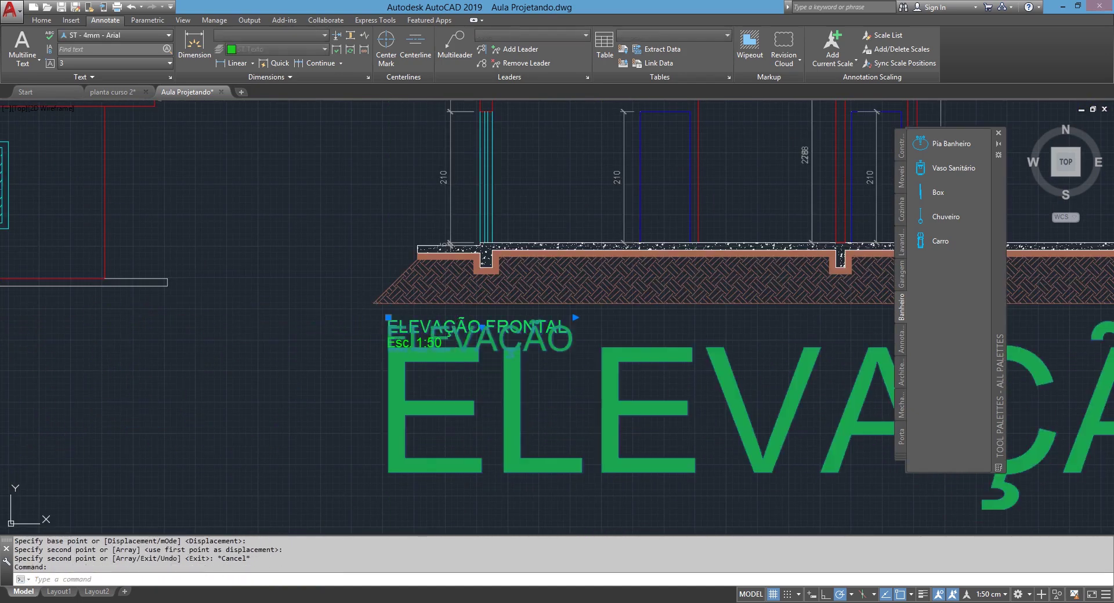
Edit the copied title text to read 'CORTE AA'.
double_click(476, 326)
text(CORTE)
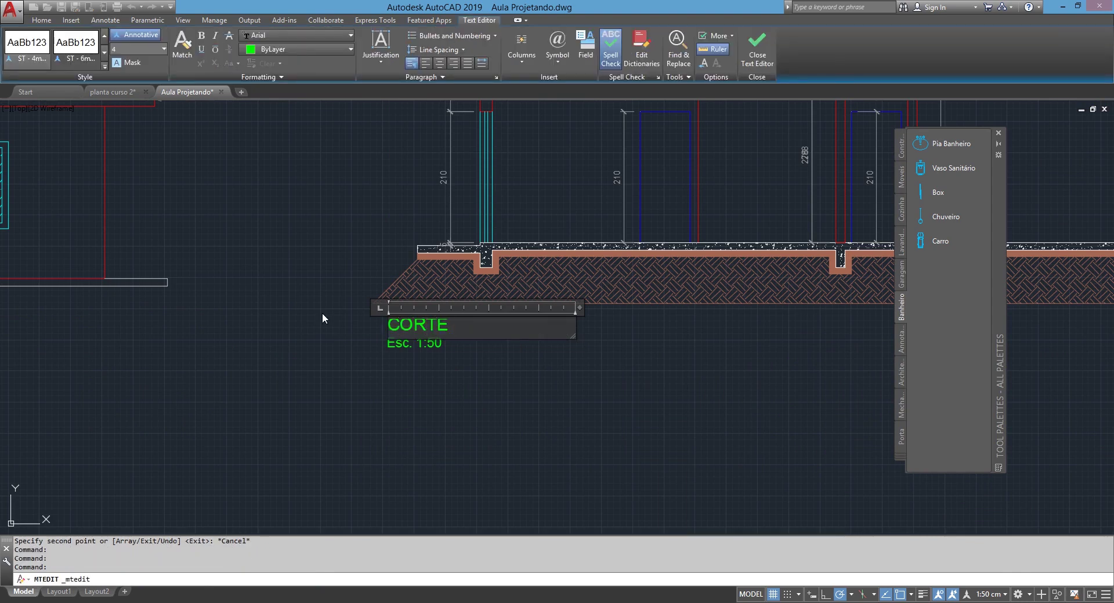
text( AA)
click(322, 312)
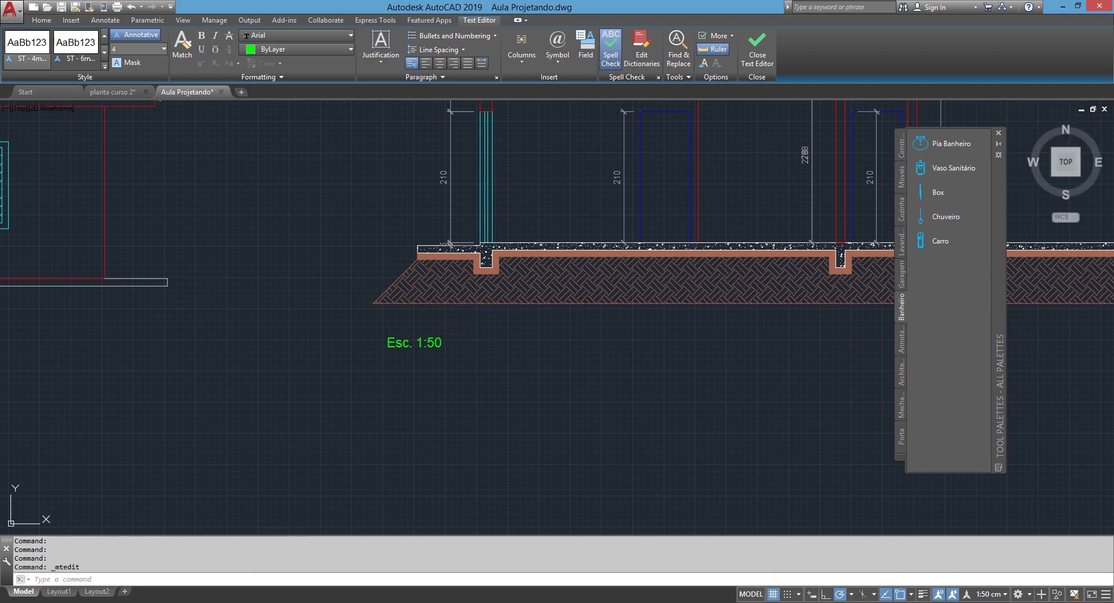
scroll(460, 360, down, 2)
scroll(480, 380, down, 1)
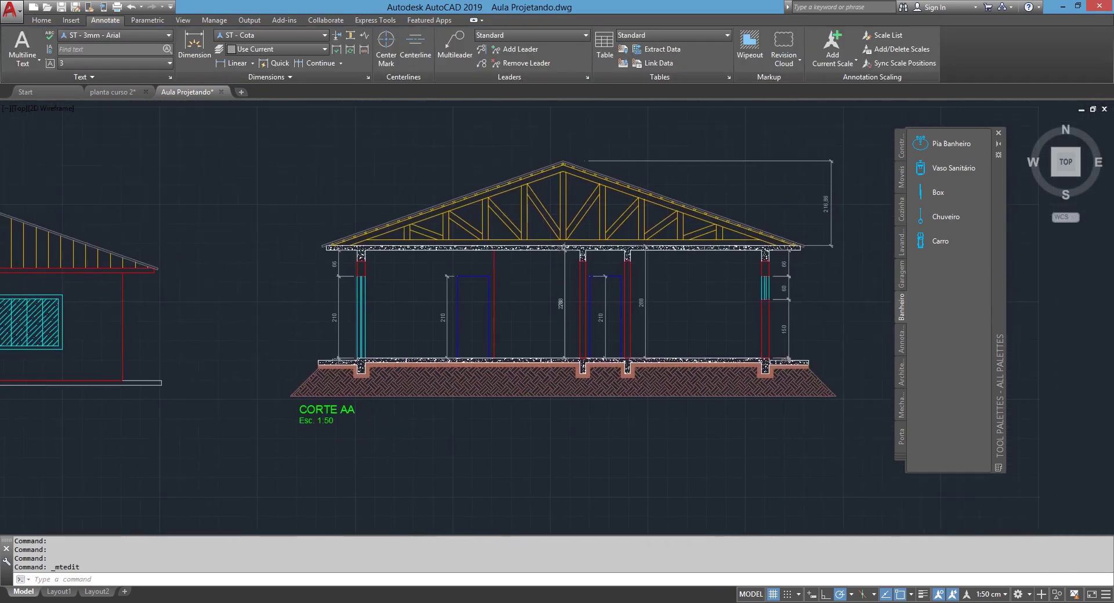
Copy the SALA DE TV room label from the floor plan into the house section.
scroll(394, 389, down, 2)
middle_drag(262, 388, 522, 372)
scroll(568, 360, down, 1)
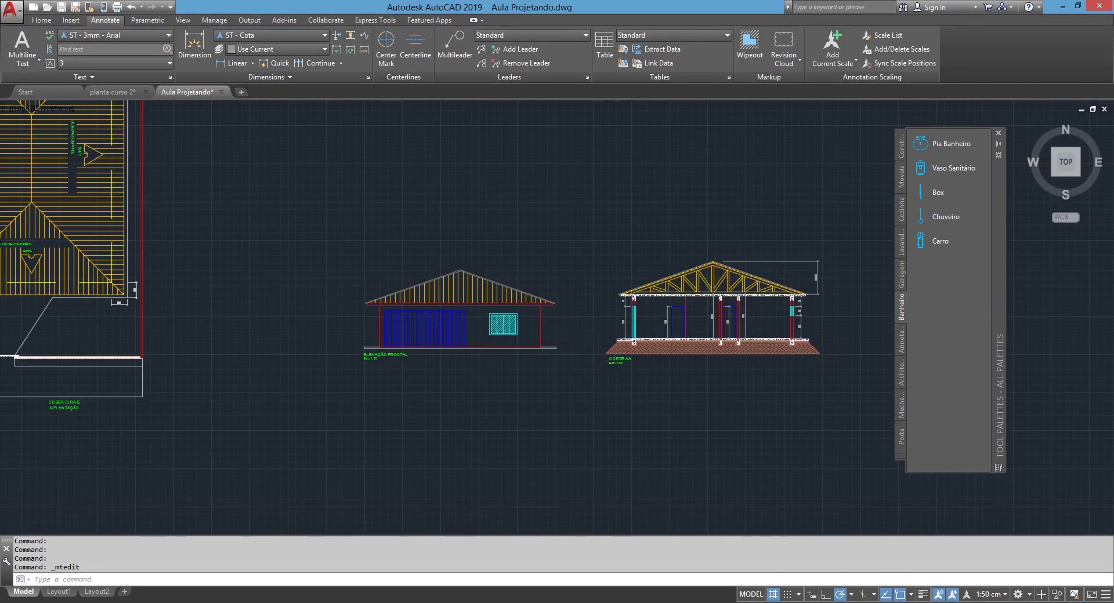
scroll(585, 324, down, 1)
scroll(417, 447, down, 3)
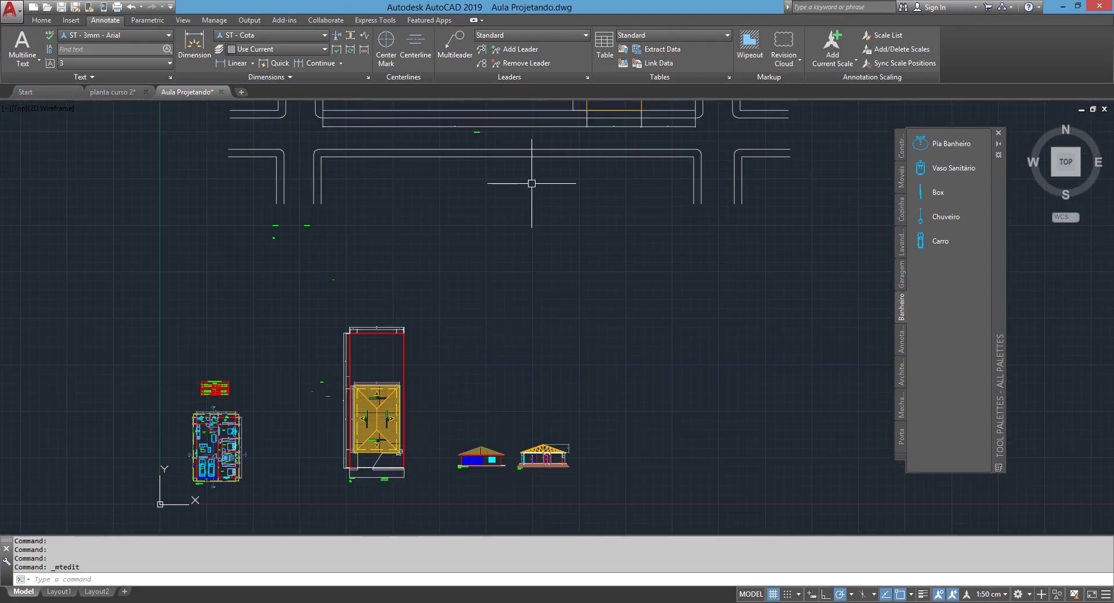
scroll(221, 453, up, 7)
scroll(174, 325, up, 1)
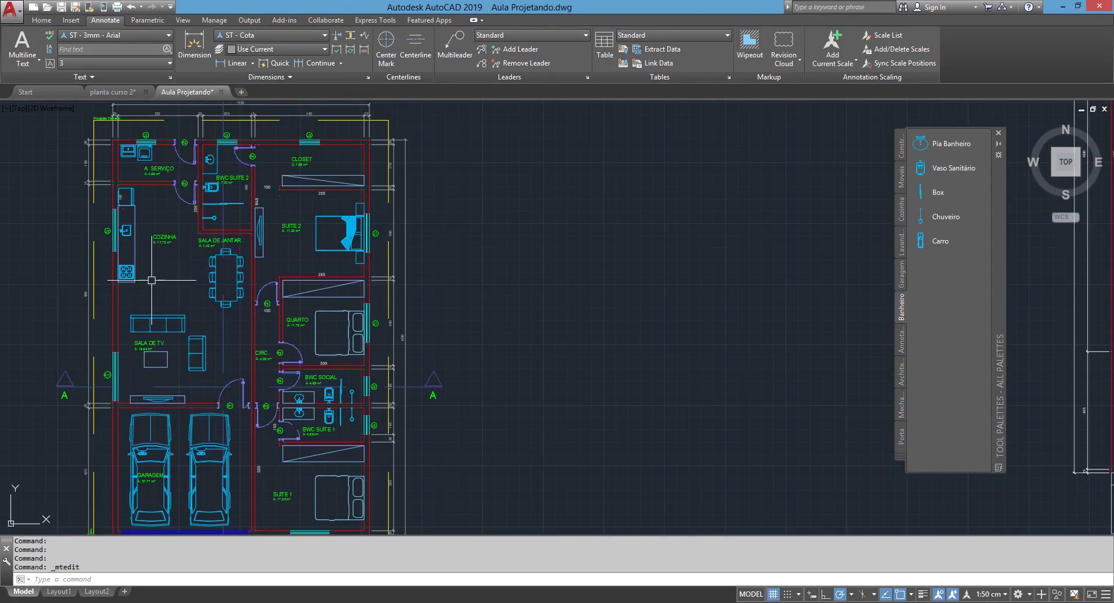
scroll(151, 280, up, 2)
click(144, 379)
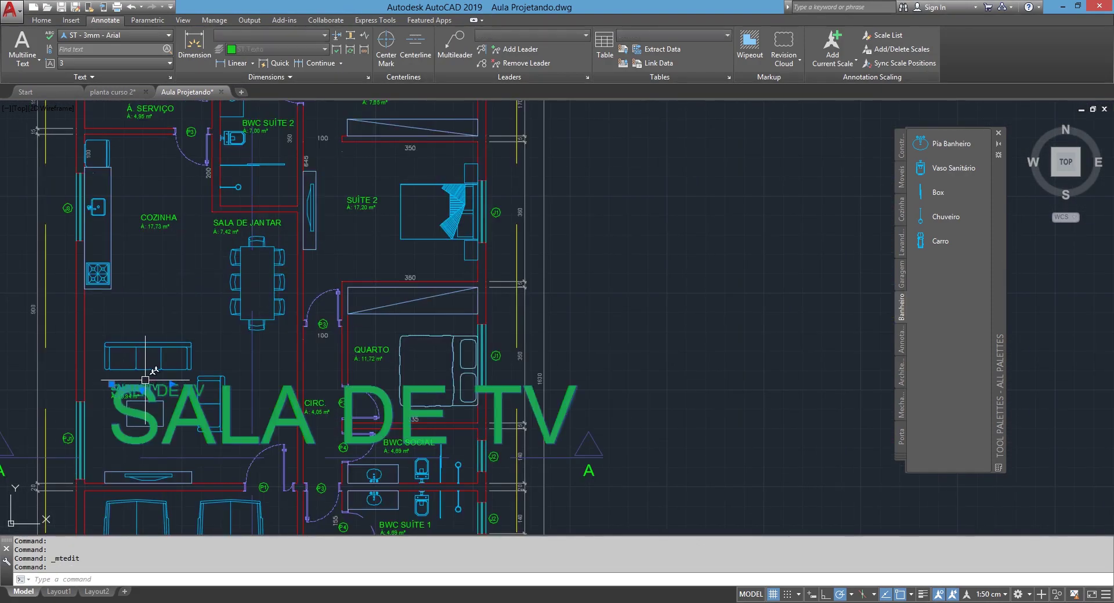
text(co)
key(Return)
click(275, 404)
scroll(391, 428, down, 3)
scroll(747, 415, down, 3)
middle_drag(747, 415, 441, 410)
scroll(498, 348, up, 2)
scroll(464, 342, up, 2)
scroll(507, 361, up, 1)
click(507, 361)
key(Escape)
Copy the SALA DE JANTAR label and move it into the section's middle room.
scroll(591, 368, down, 5)
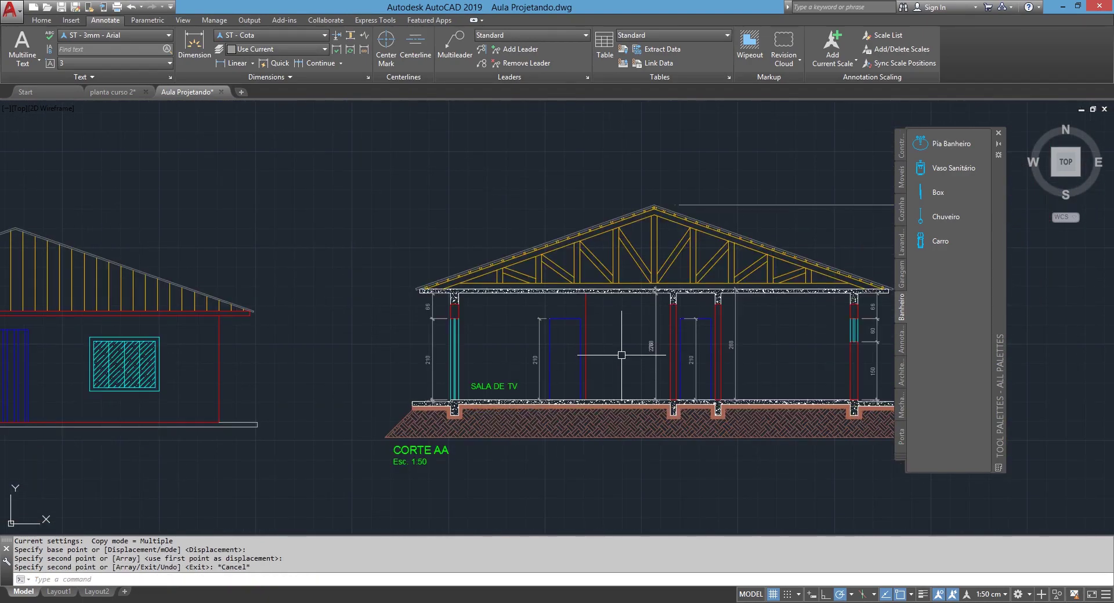
scroll(591, 367, down, 2)
scroll(199, 340, up, 2)
scroll(199, 340, down, 2)
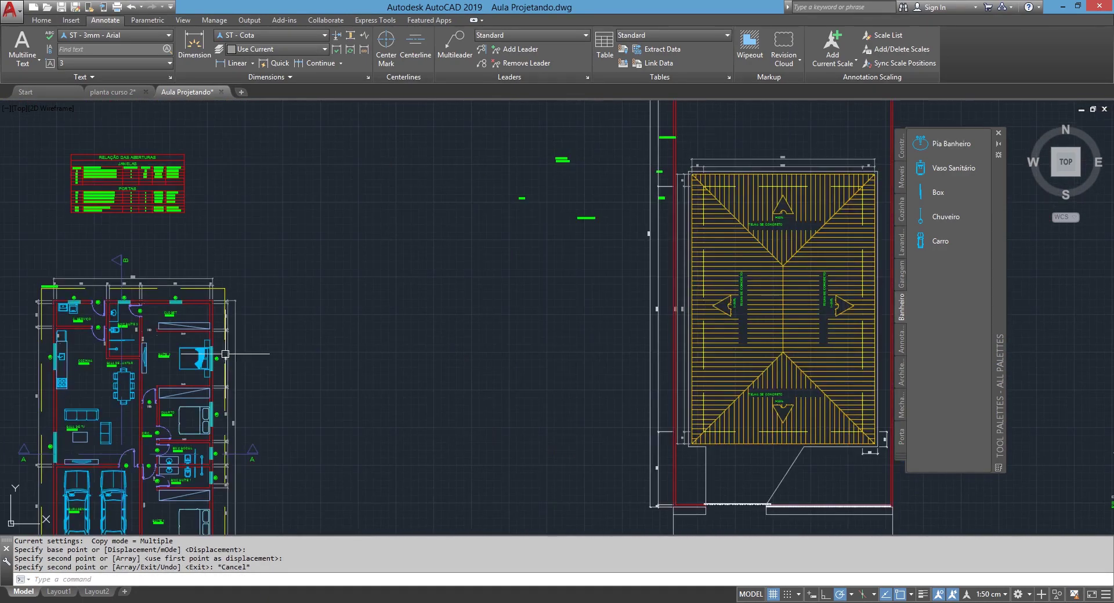
middle_drag(199, 340, 295, 327)
scroll(243, 325, up, 5)
click(212, 333)
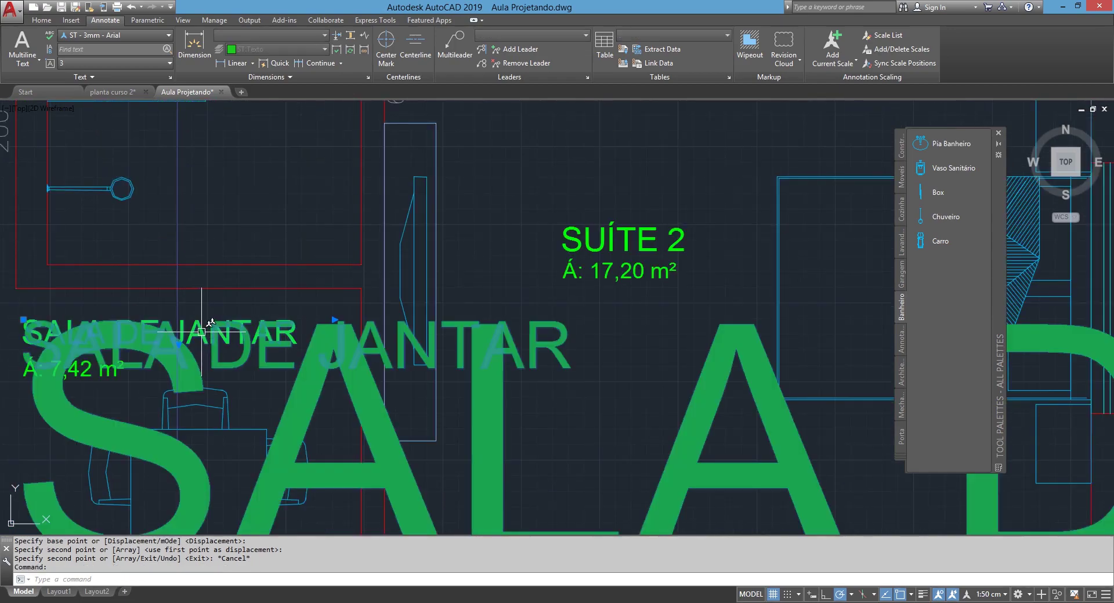
text(co)
key(Return)
click(202, 332)
scroll(201, 332, down, 3)
scroll(145, 360, down, 3)
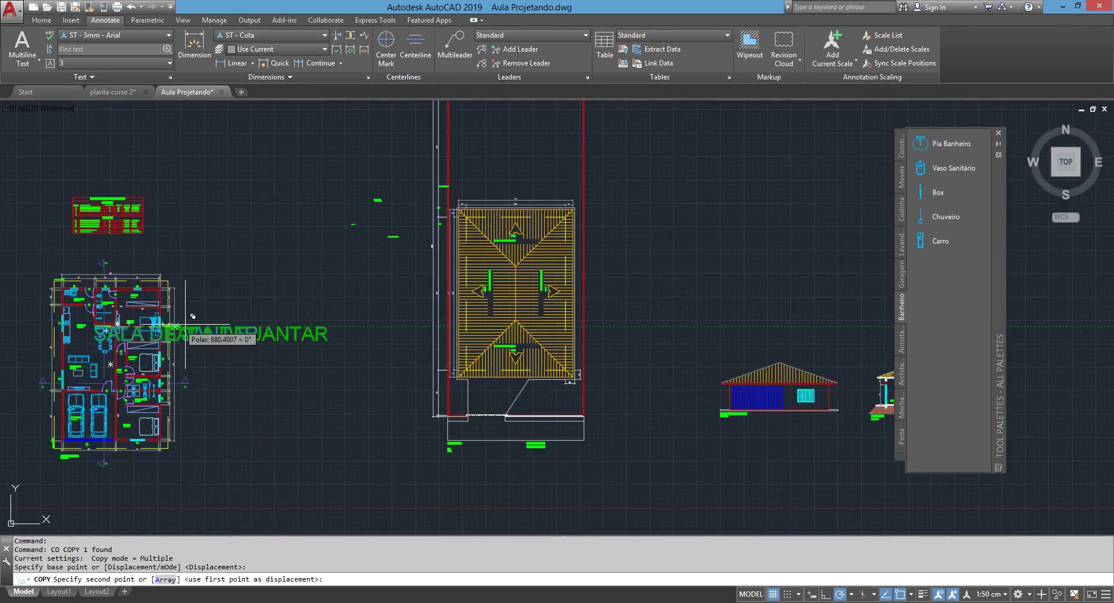
scroll(472, 406, up, 2)
scroll(335, 348, up, 2)
scroll(275, 347, up, 2)
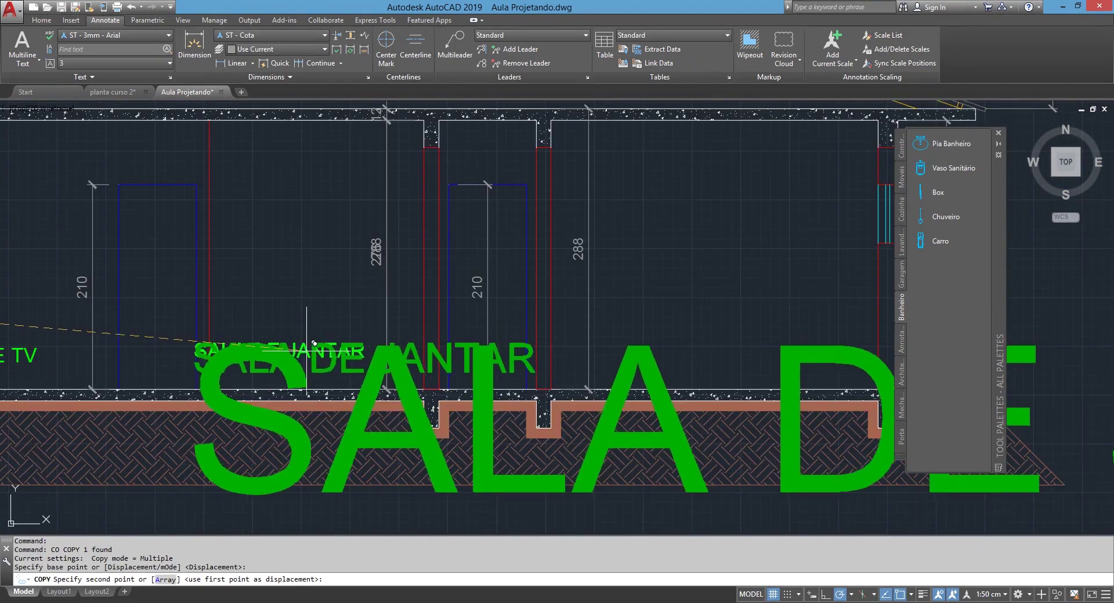
scroll(280, 342, up, 1)
key(Escape)
click(285, 367)
click(241, 329)
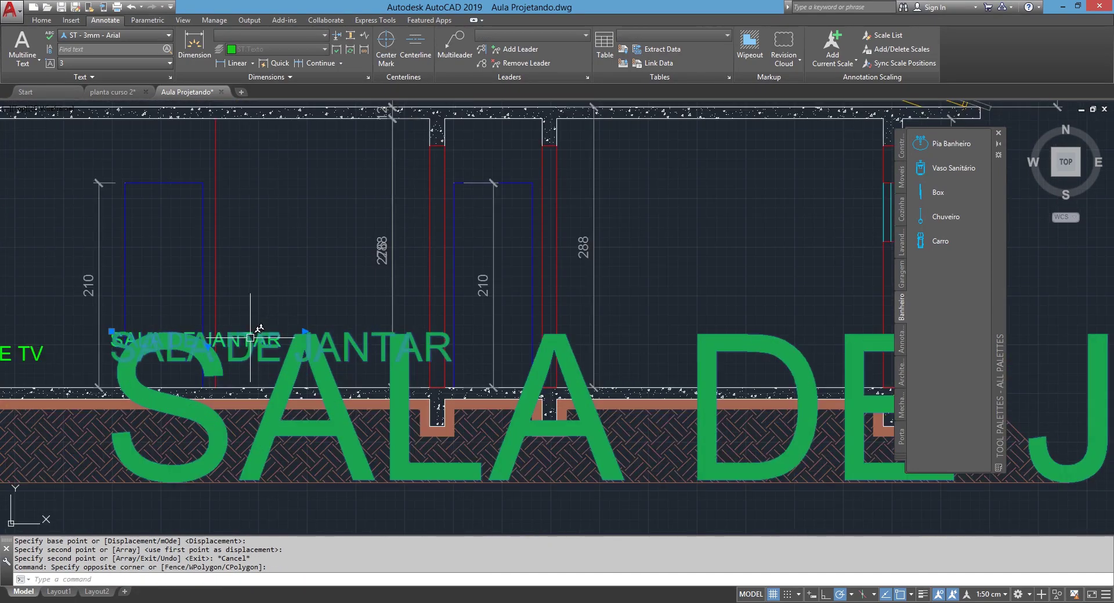
text(m)
key(Return)
click(304, 331)
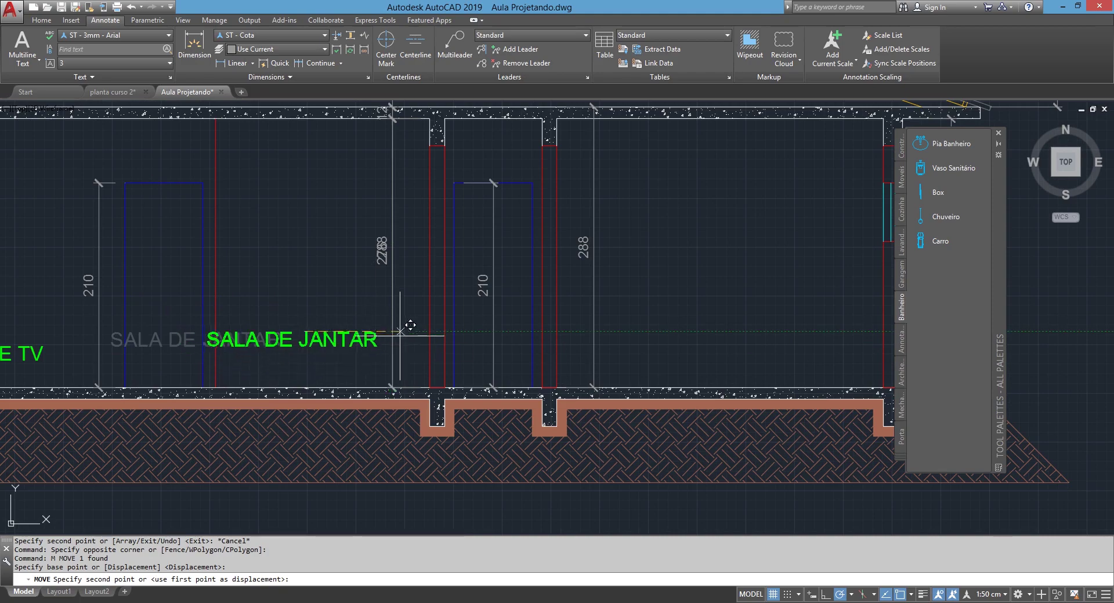
click(429, 331)
Copy the CIRC. label into the section, after cancelling an accidental circle.
scroll(429, 332, down, 2)
scroll(429, 331, down, 2)
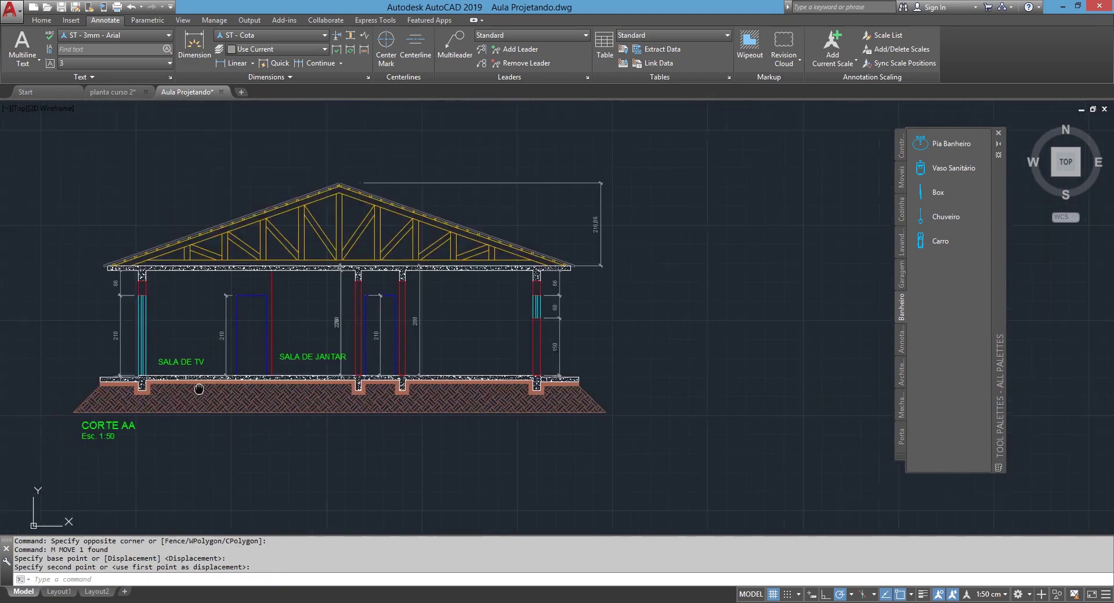
scroll(95, 348, down, 2)
scroll(193, 337, up, 2)
scroll(193, 336, down, 2)
scroll(137, 348, up, 2)
scroll(106, 327, up, 2)
scroll(105, 274, up, 2)
click(104, 275)
text(c)
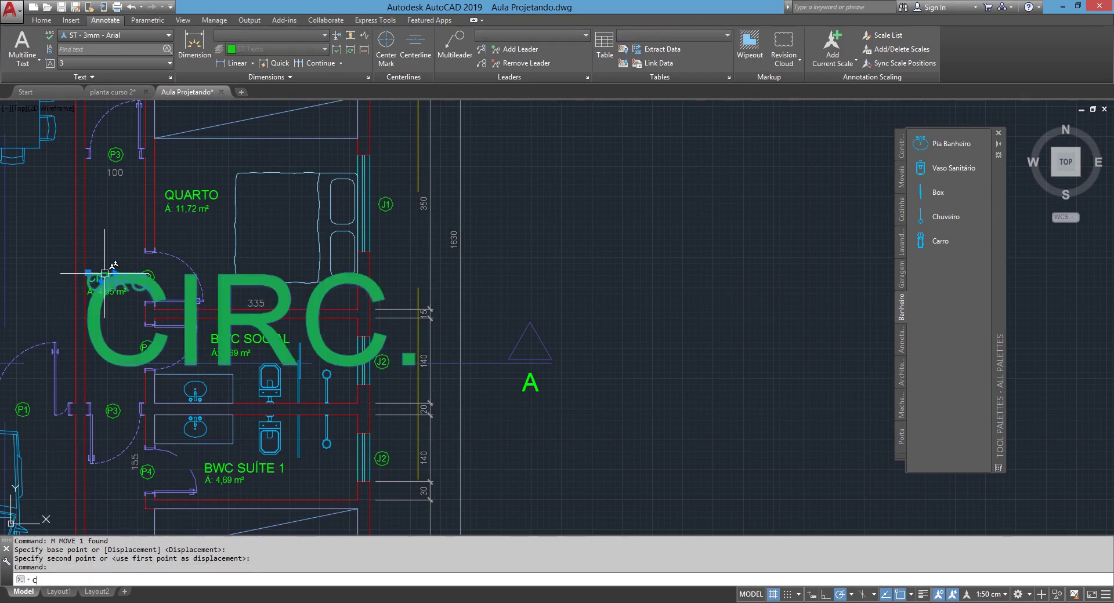
key(Return)
click(112, 276)
scroll(111, 277, down, 3)
scroll(333, 317, up, 2)
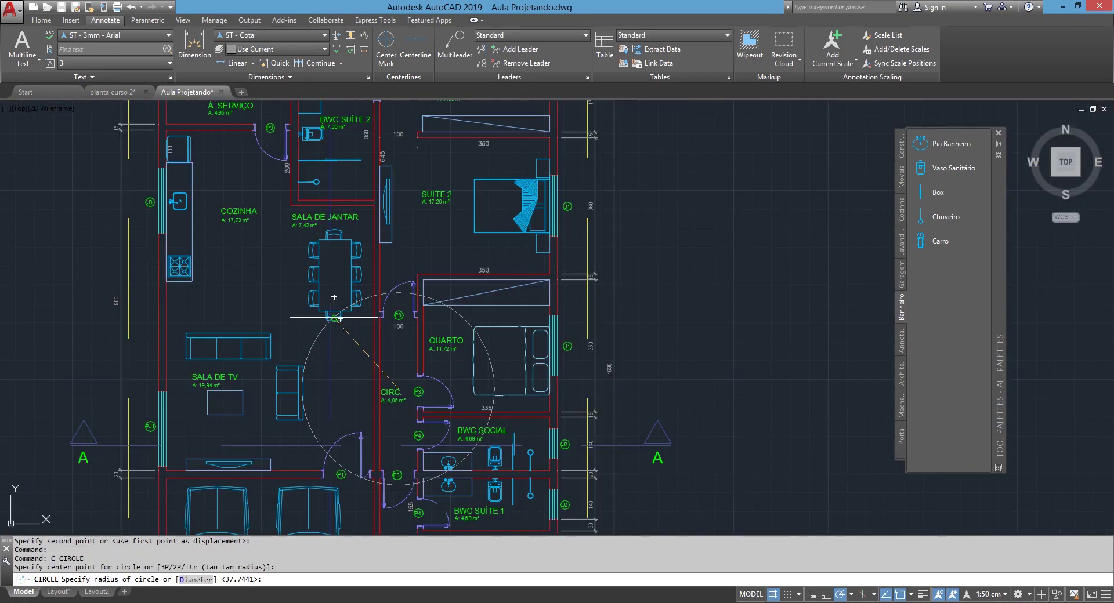
key(Escape)
scroll(383, 389, up, 2)
scroll(386, 389, up, 1)
click(389, 389)
text(o)
key(Return)
click(386, 388)
scroll(373, 398, down, 5)
scroll(332, 414, down, 2)
scroll(499, 400, up, 3)
scroll(522, 404, up, 5)
scroll(522, 404, up, 3)
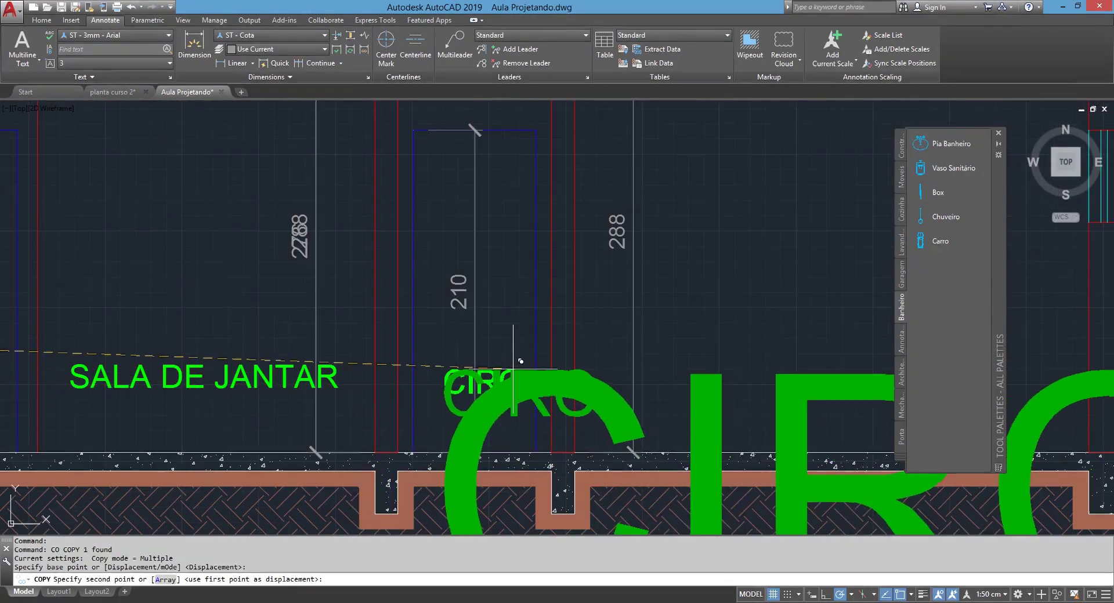
click(513, 370)
scroll(368, 460, down, 5)
key(Escape)
Copy the BWC SOCIAL label into the section, keeping it in place after a cancelled move.
scroll(344, 432, down, 3)
middle_drag(345, 433, 610, 404)
middle_drag(298, 385, 671, 385)
scroll(377, 374, down, 2)
middle_drag(515, 380, 202, 397)
scroll(406, 427, up, 3)
scroll(406, 359, up, 5)
scroll(405, 301, up, 4)
scroll(405, 282, up, 2)
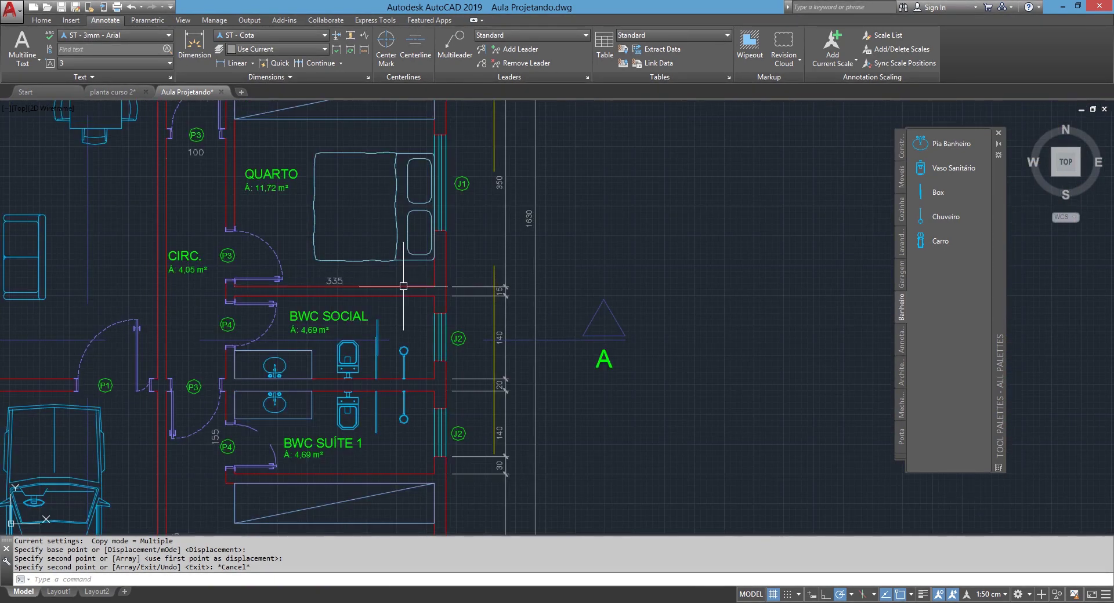
click(307, 316)
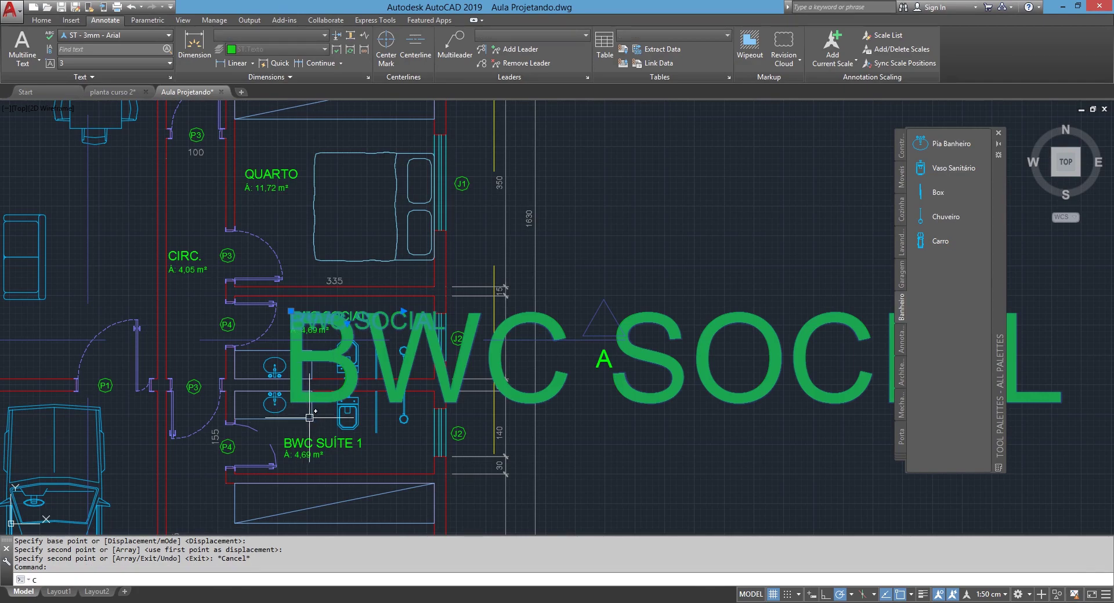
text(o)
key(Return)
click(325, 325)
scroll(123, 409, down, 5)
middle_drag(539, 435, 87, 435)
middle_drag(580, 435, 255, 435)
scroll(485, 469, up, 2)
scroll(477, 426, up, 5)
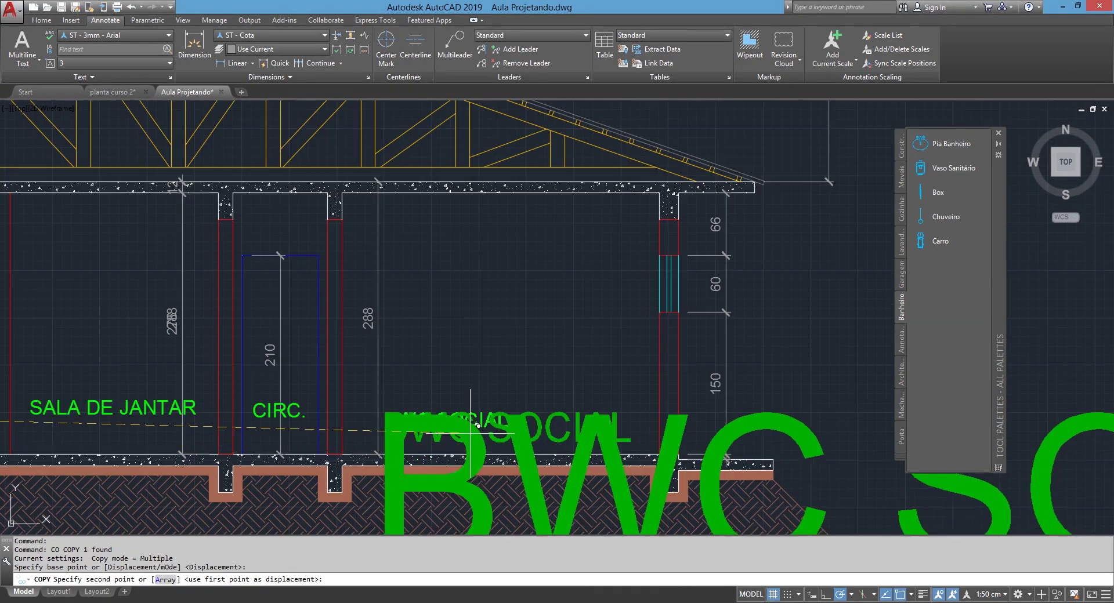
click(477, 426)
key(Escape)
click(509, 428)
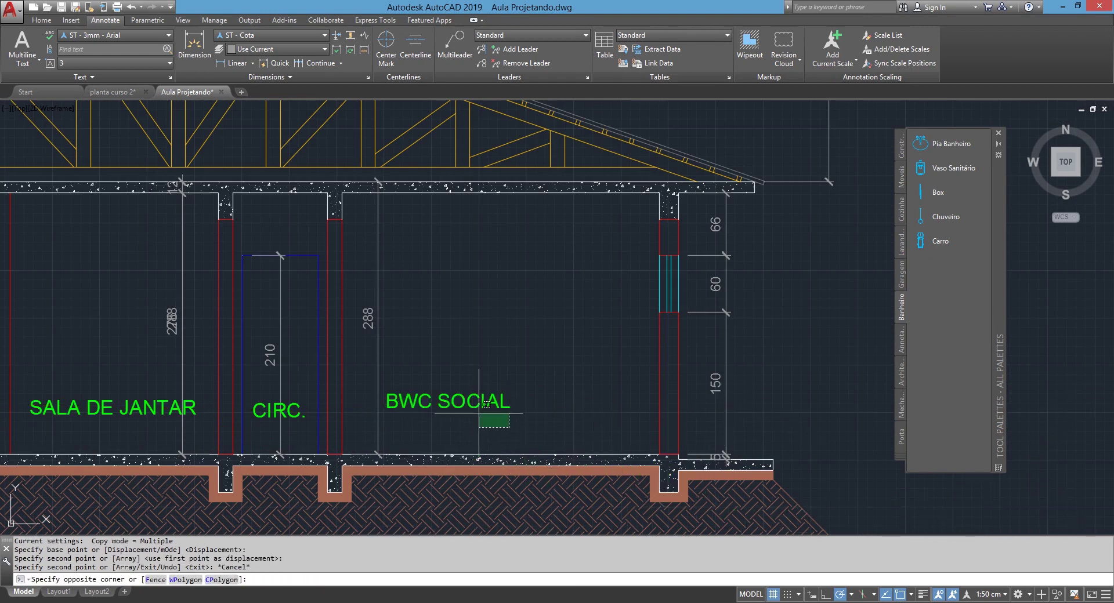
click(486, 404)
text(m)
key(Return)
click(388, 409)
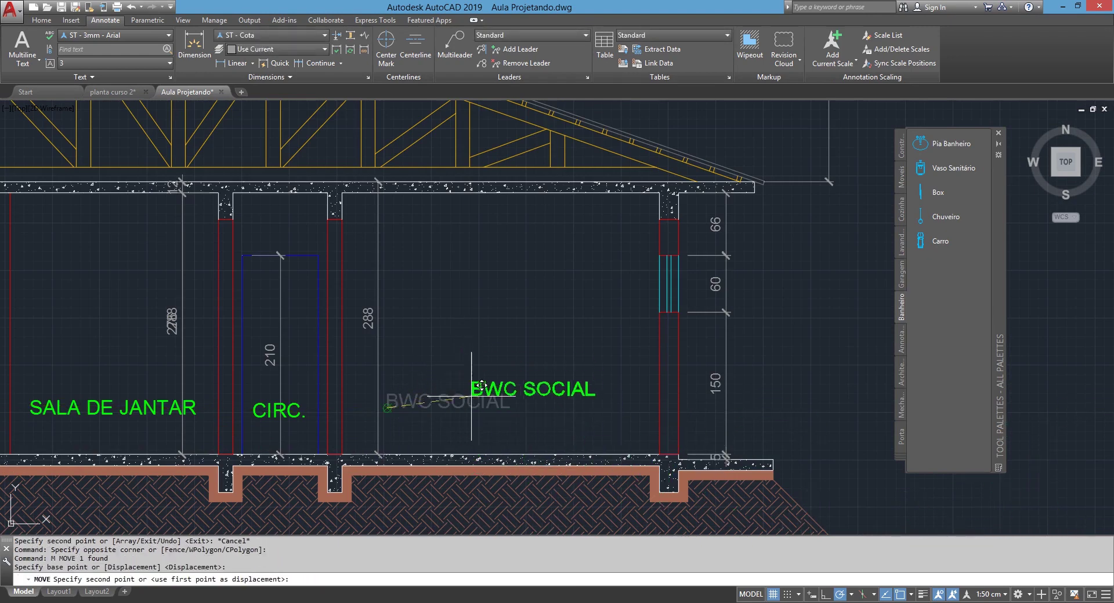
key(Escape)
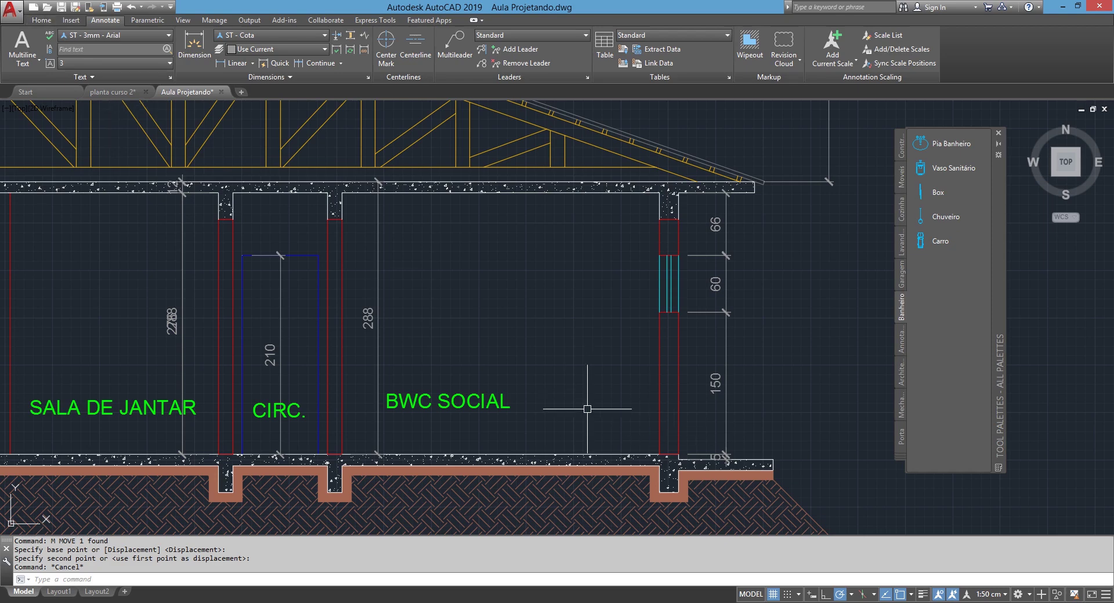
text(h)
key(Return)
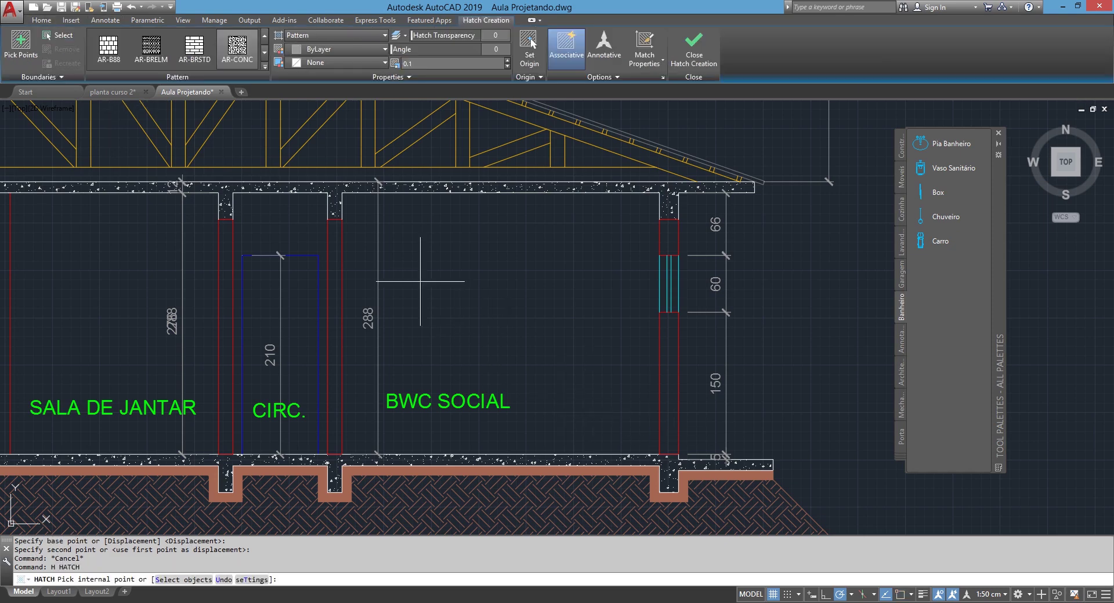
click(264, 66)
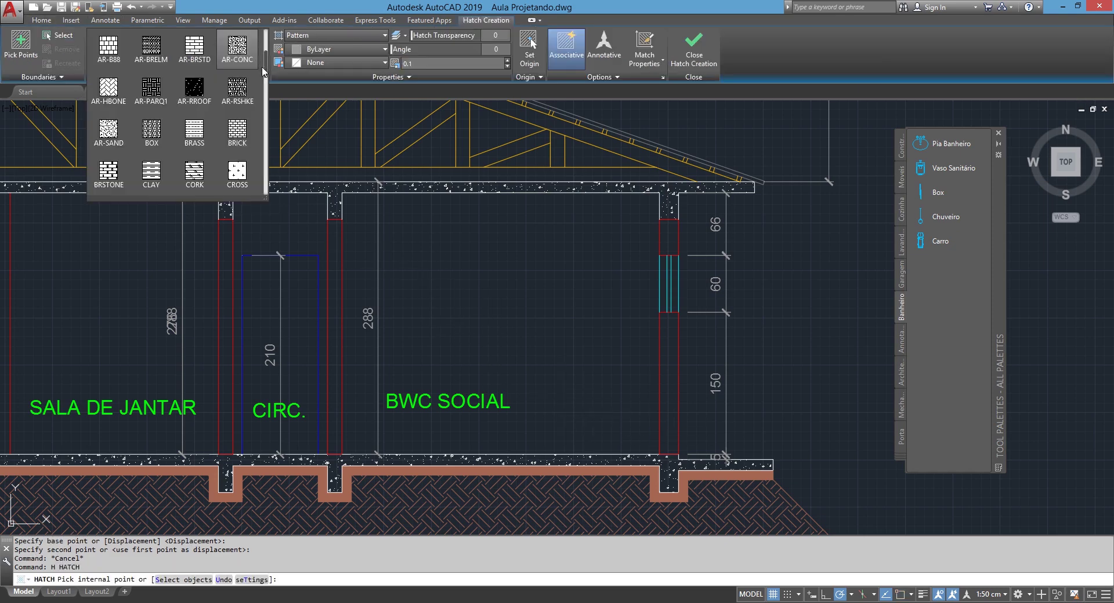
scroll(250, 101, up, 2)
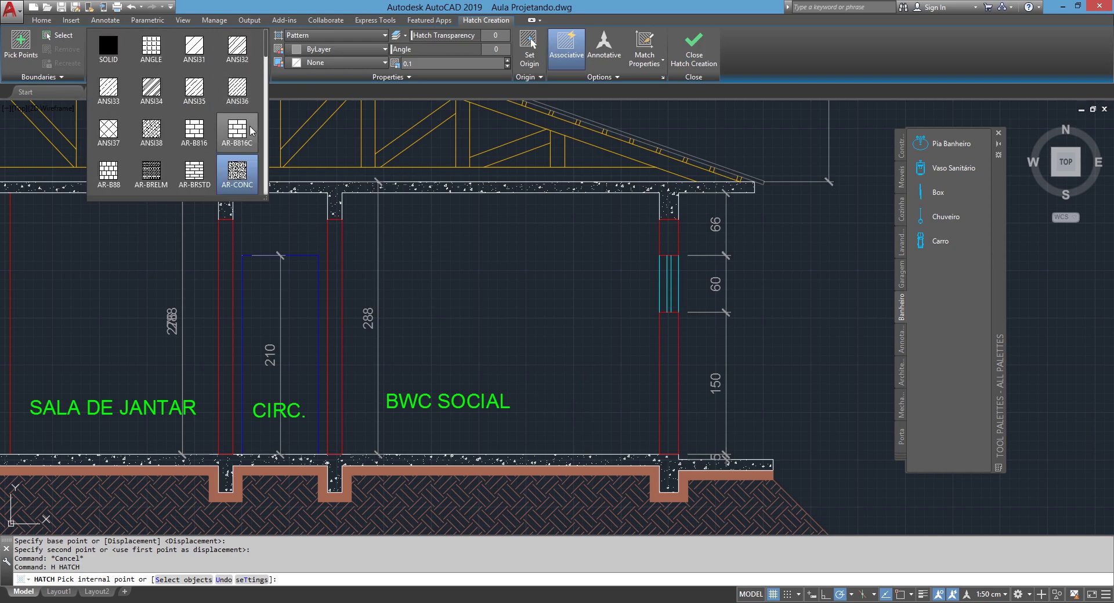
click(109, 129)
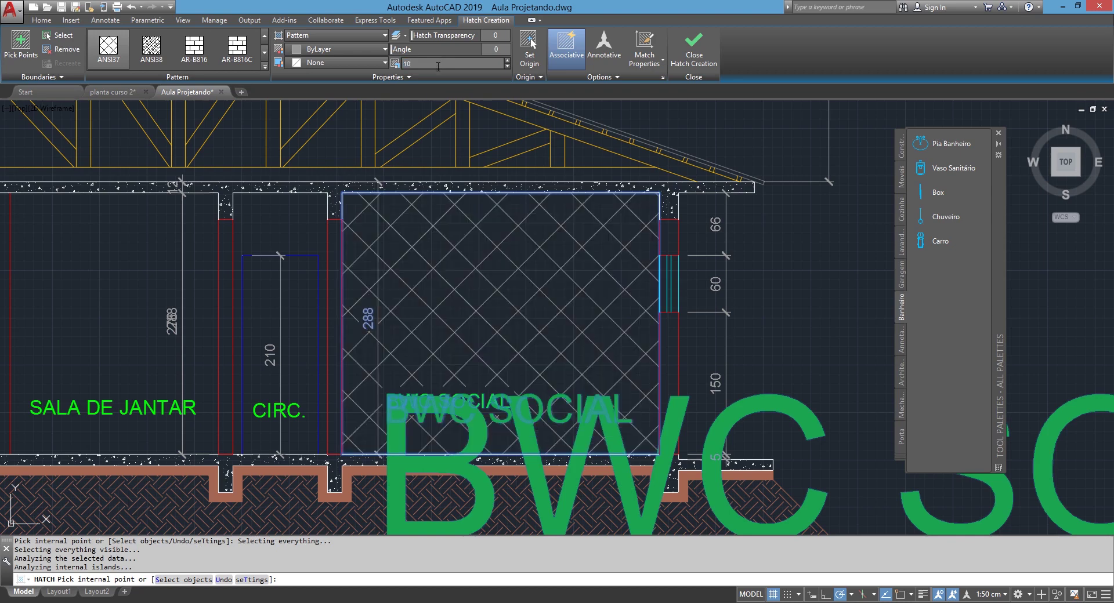
text(20)
key(Return)
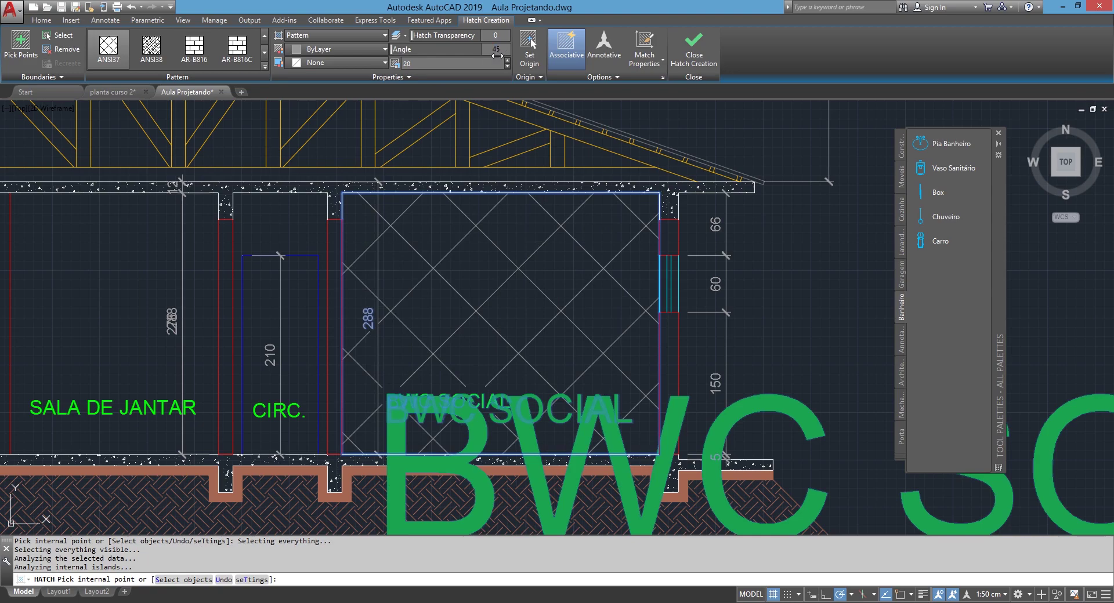
text(5)
key(Return)
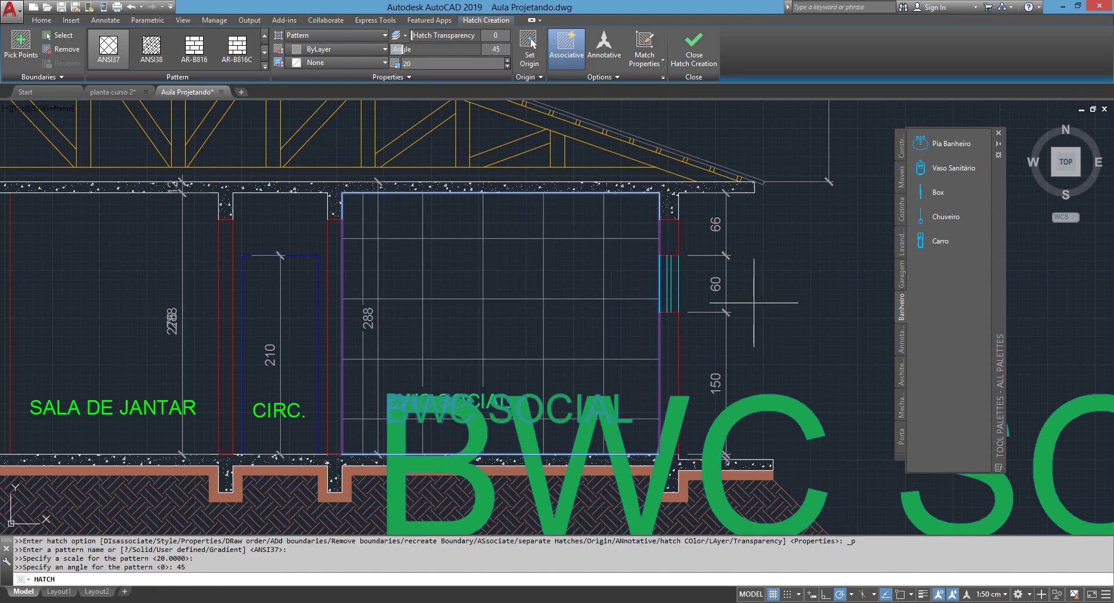
key(Return)
scroll(769, 366, down, 4)
scroll(769, 366, up, 1)
scroll(730, 348, up, 1)
scroll(684, 329, up, 3)
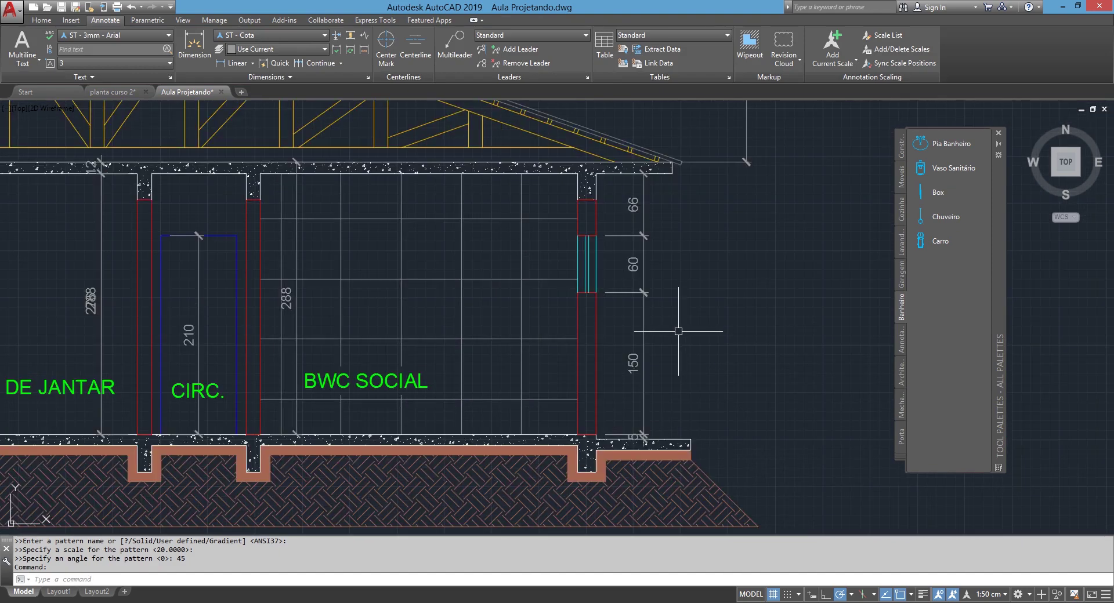
text(ma)
key(Return)
click(586, 180)
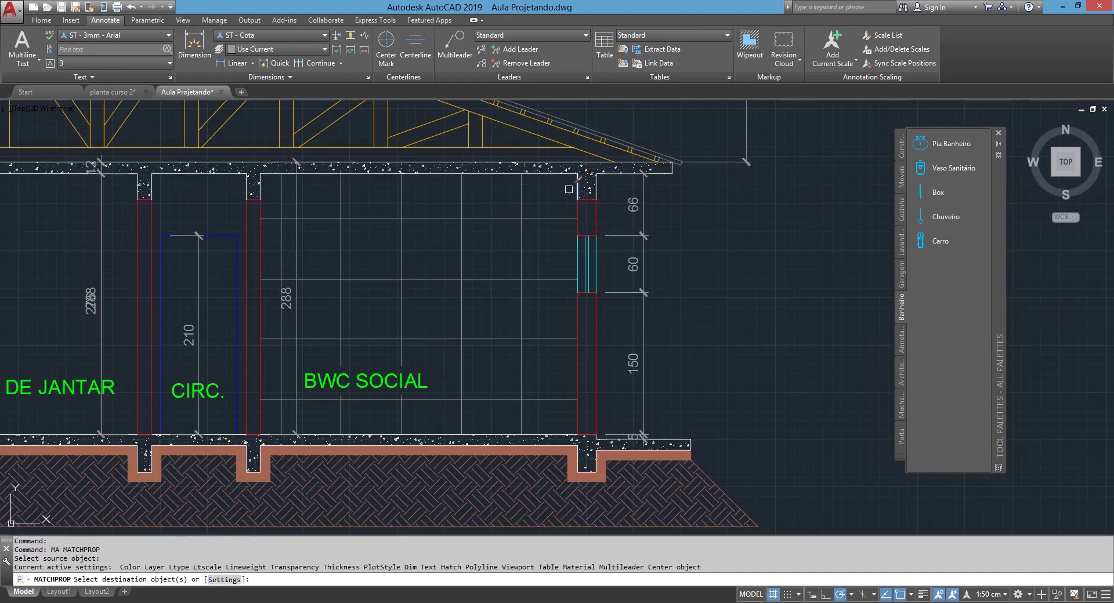
drag(595, 171, 512, 258)
key(Return)
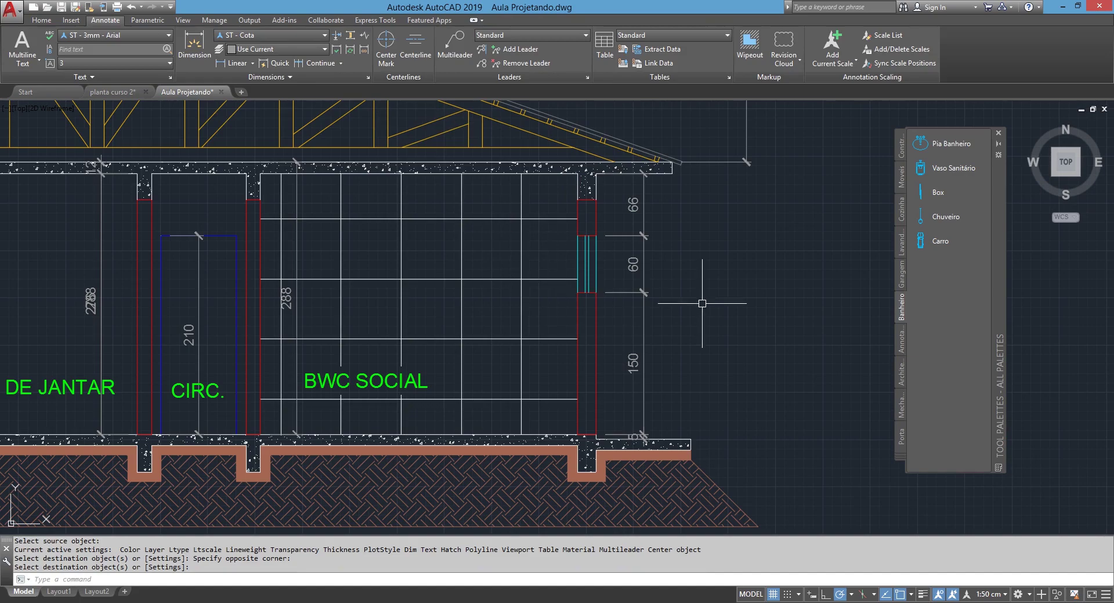
scroll(700, 313, down, 2)
middle_drag(700, 312, 677, 261)
scroll(677, 261, down, 5)
scroll(639, 330, up, 1)
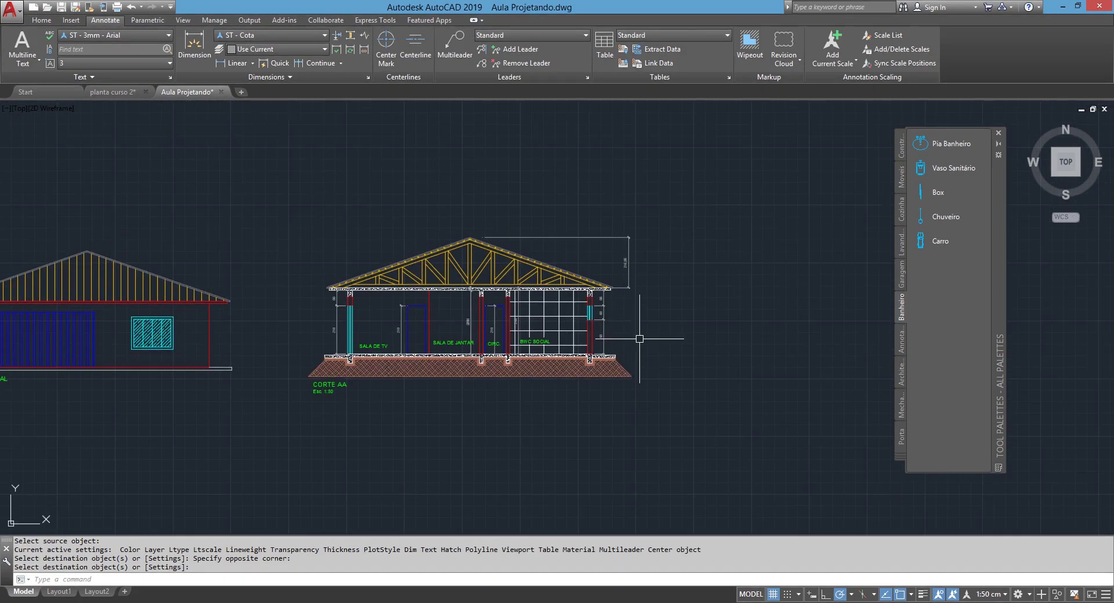
scroll(639, 339, up, 2)
scroll(608, 343, up, 2)
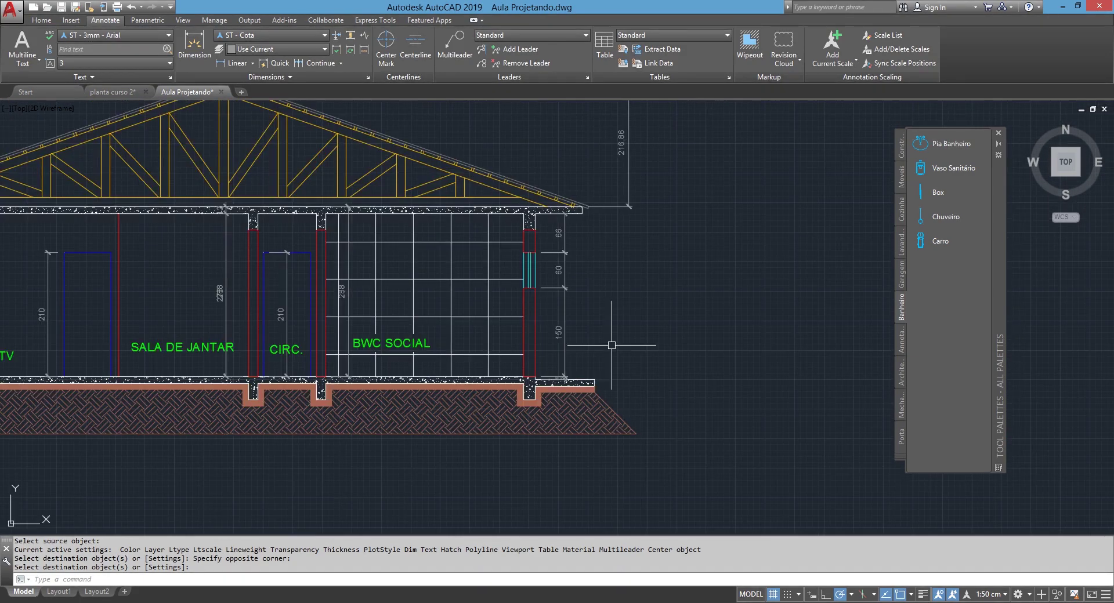
scroll(443, 278, up, 2)
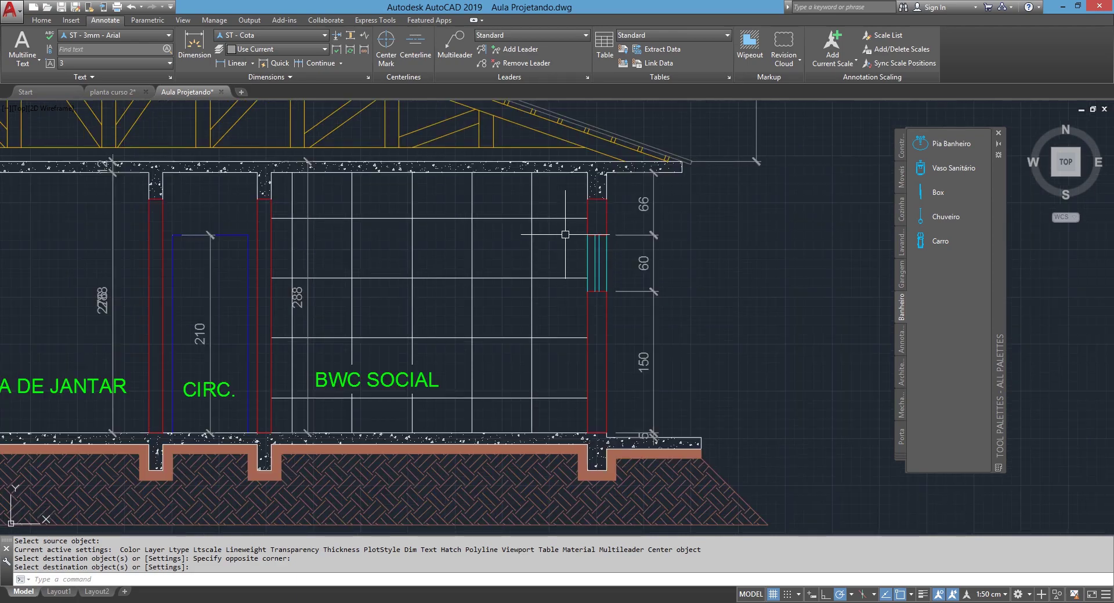
drag(565, 235, 503, 316)
key(Delete)
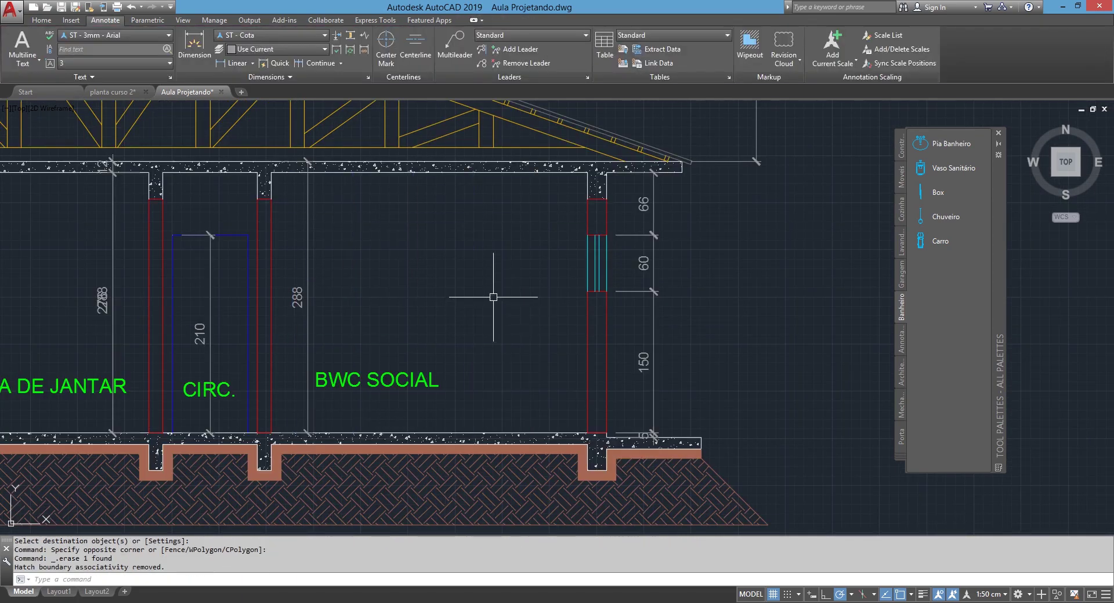
Hatch the BWC SOCIAL wall with ANSI31 at scale 15 for the vertical tile lines.
text(h)
key(Return)
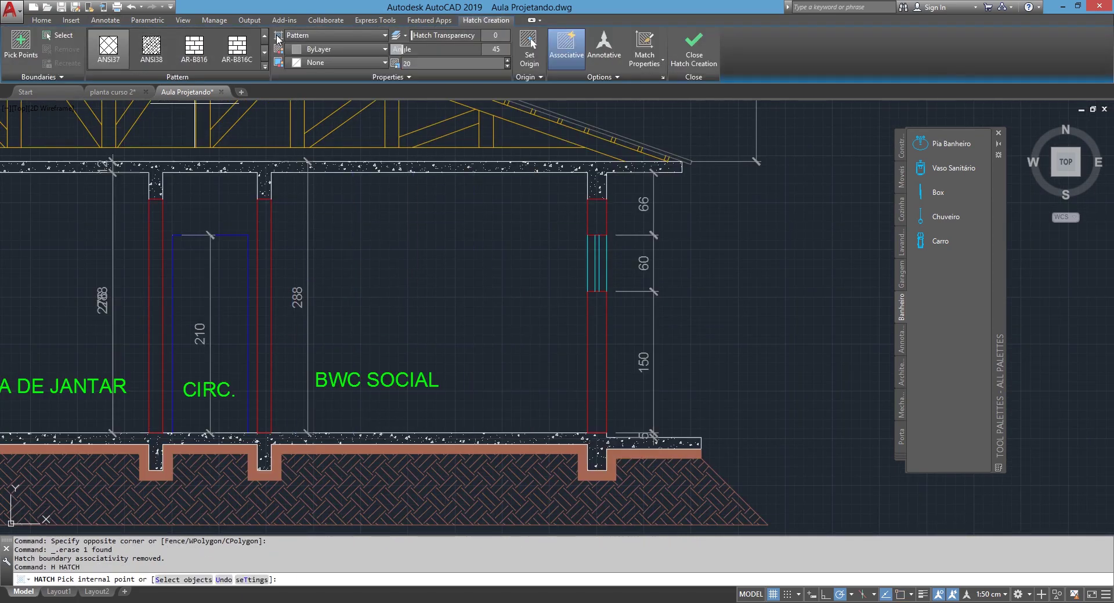
click(265, 35)
click(194, 46)
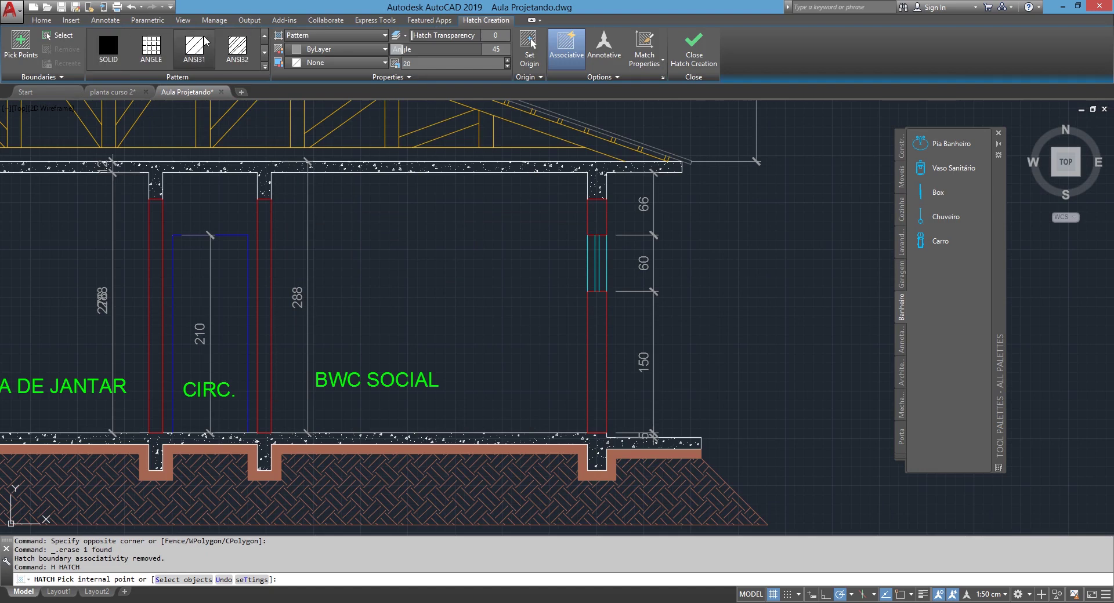
click(458, 246)
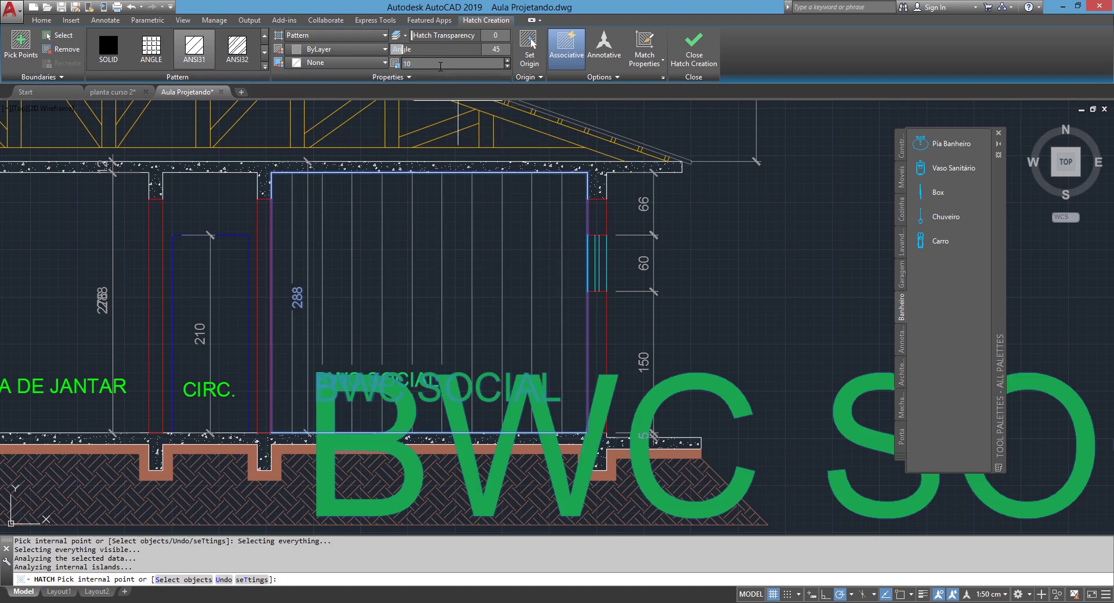
text(15)
key(Return)
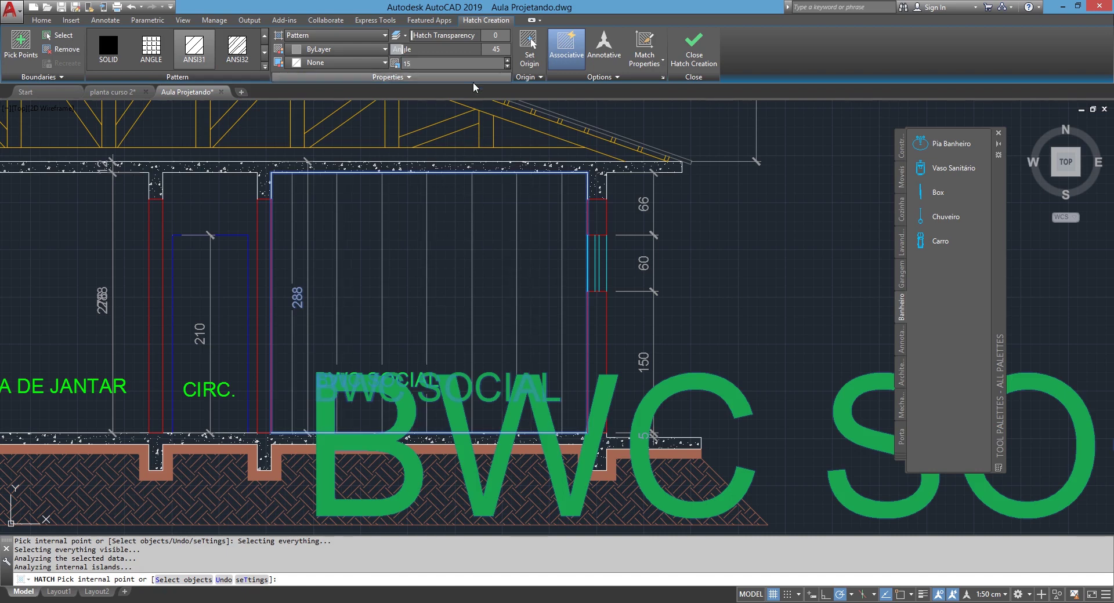
key(Return)
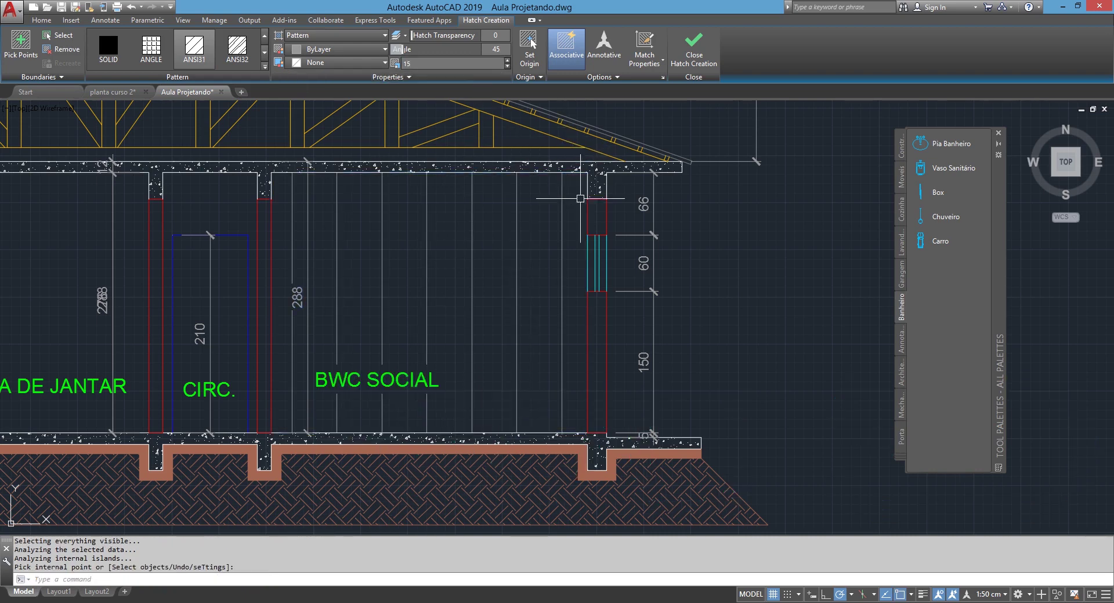
Add a second ANSI31 hatch at angle 135, scale 30, for the horizontal tile lines.
text(h)
key(Return)
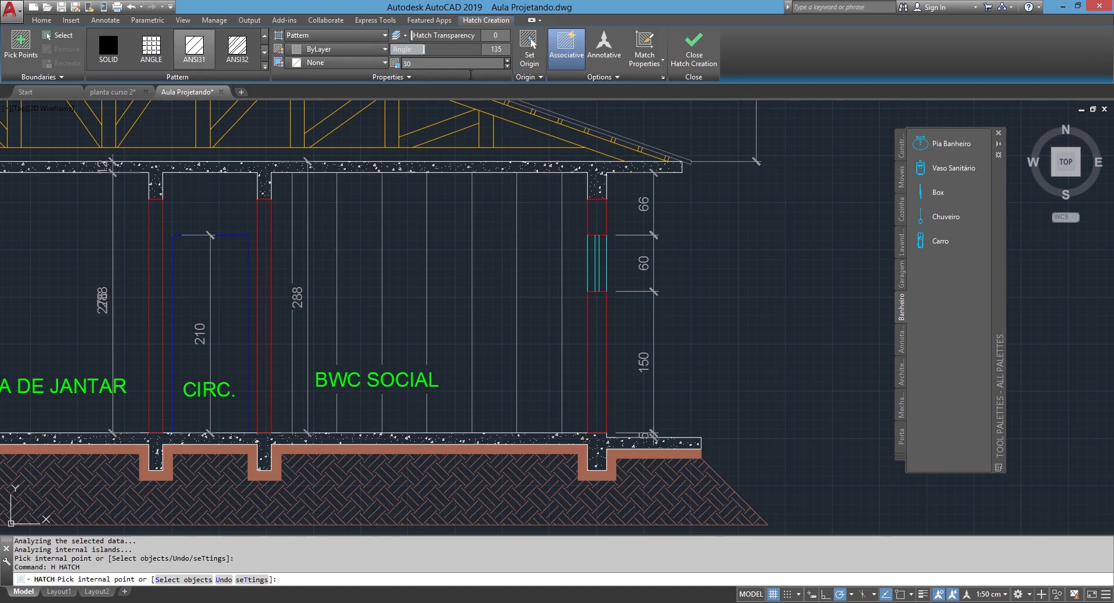
click(441, 239)
key(Return)
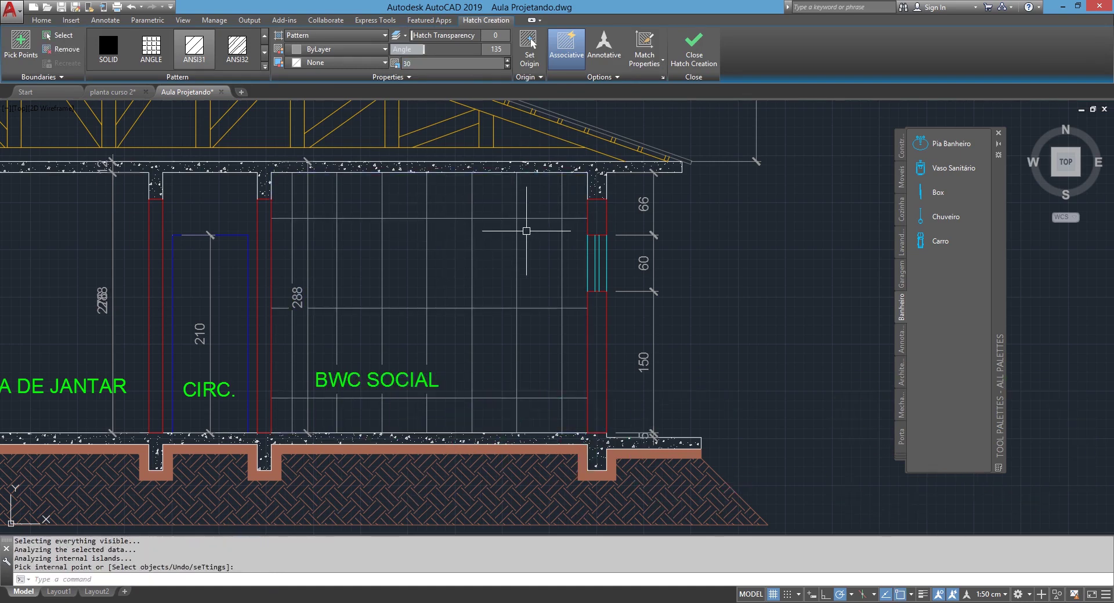
text(MA)
Match properties from a source object onto the tile lines and delete a leftover object.
key(Return)
click(594, 269)
click(589, 197)
click(497, 294)
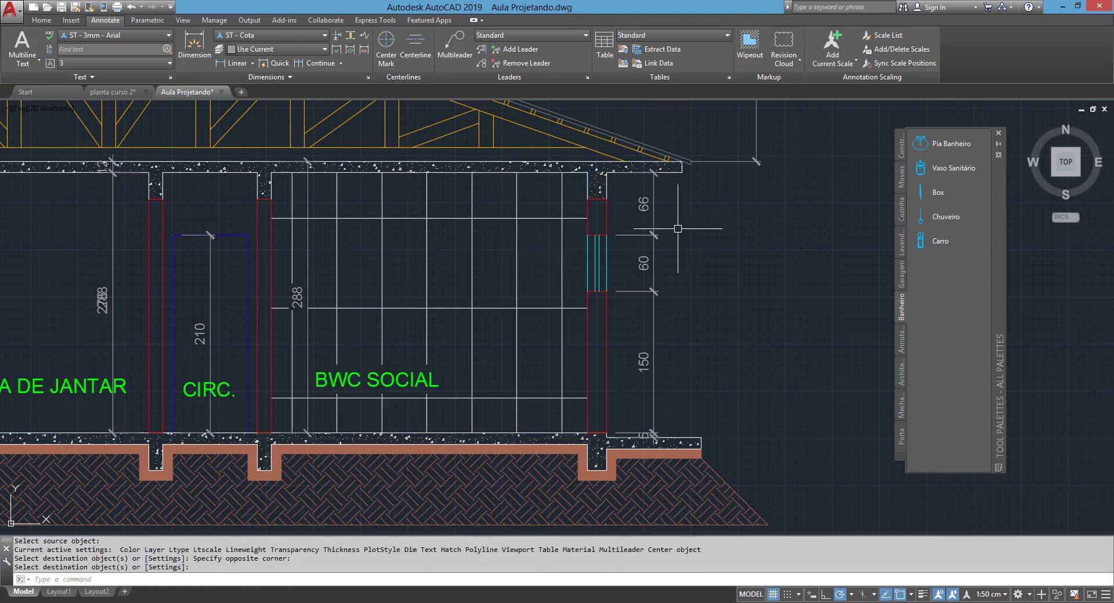
scroll(677, 228, down, 2)
key(Return)
key(Delete)
scroll(373, 286, down, 1)
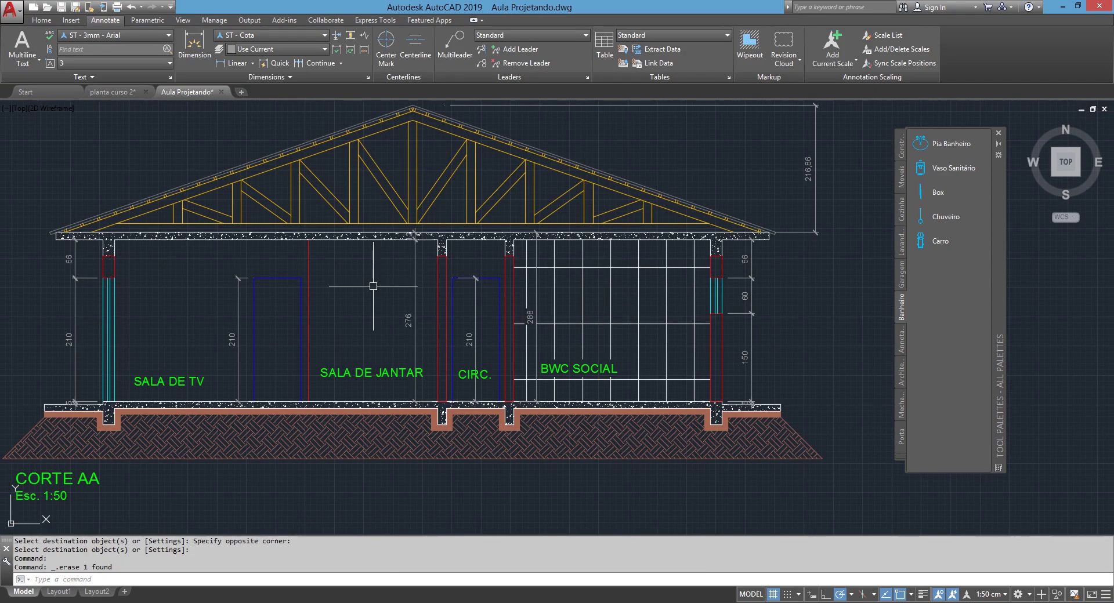